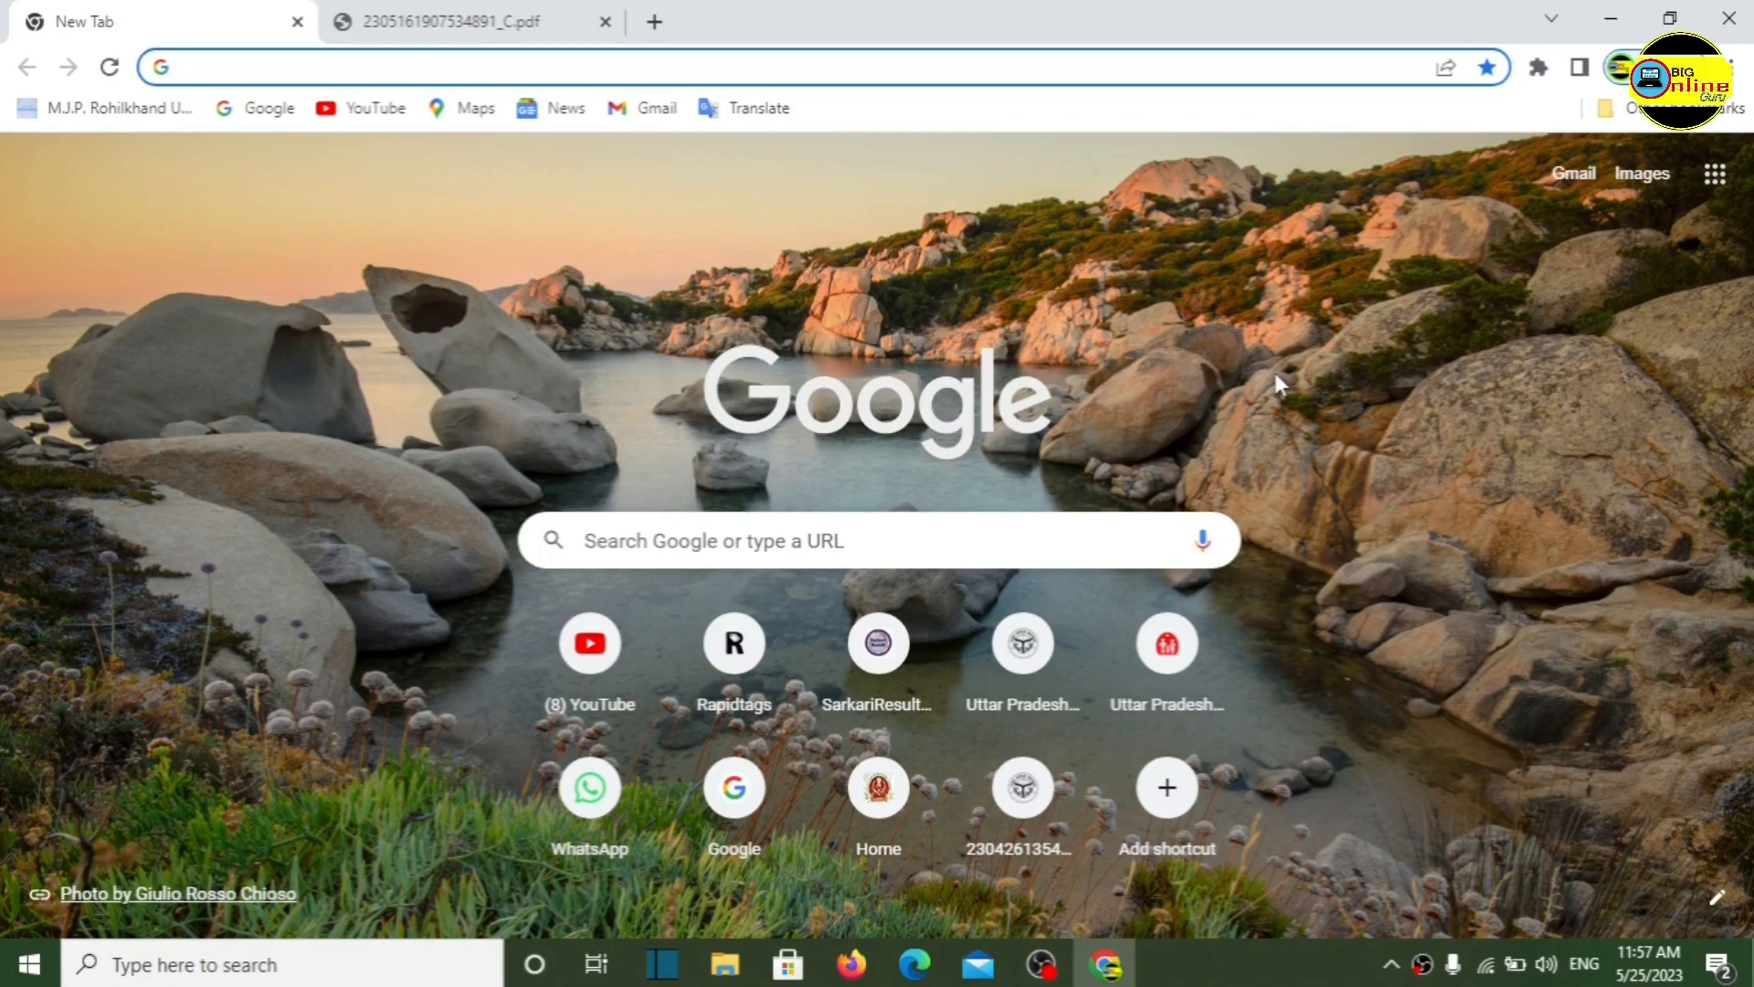
- Read pages 1–2 of the recruitment advertisement PDF, then close its tab
left_click(400, 13)
scroll(466, 352, "up", 2)
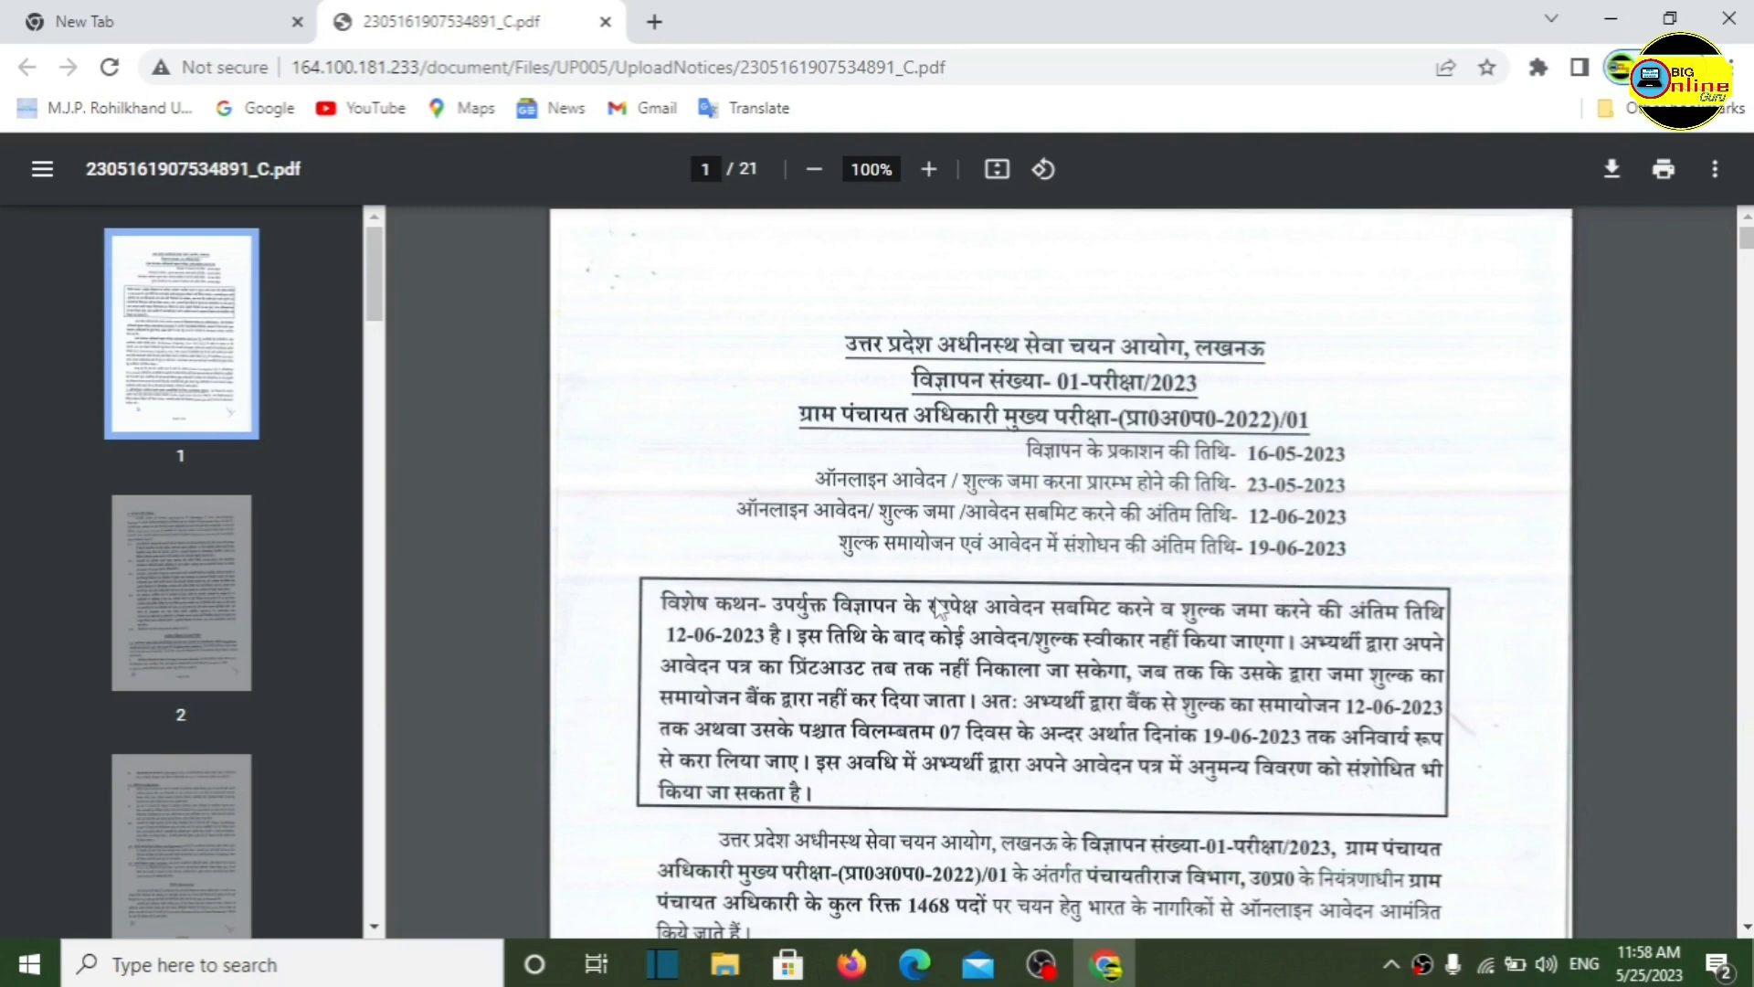
scroll(941, 610, "down", 3)
scroll(950, 640, "down", 2)
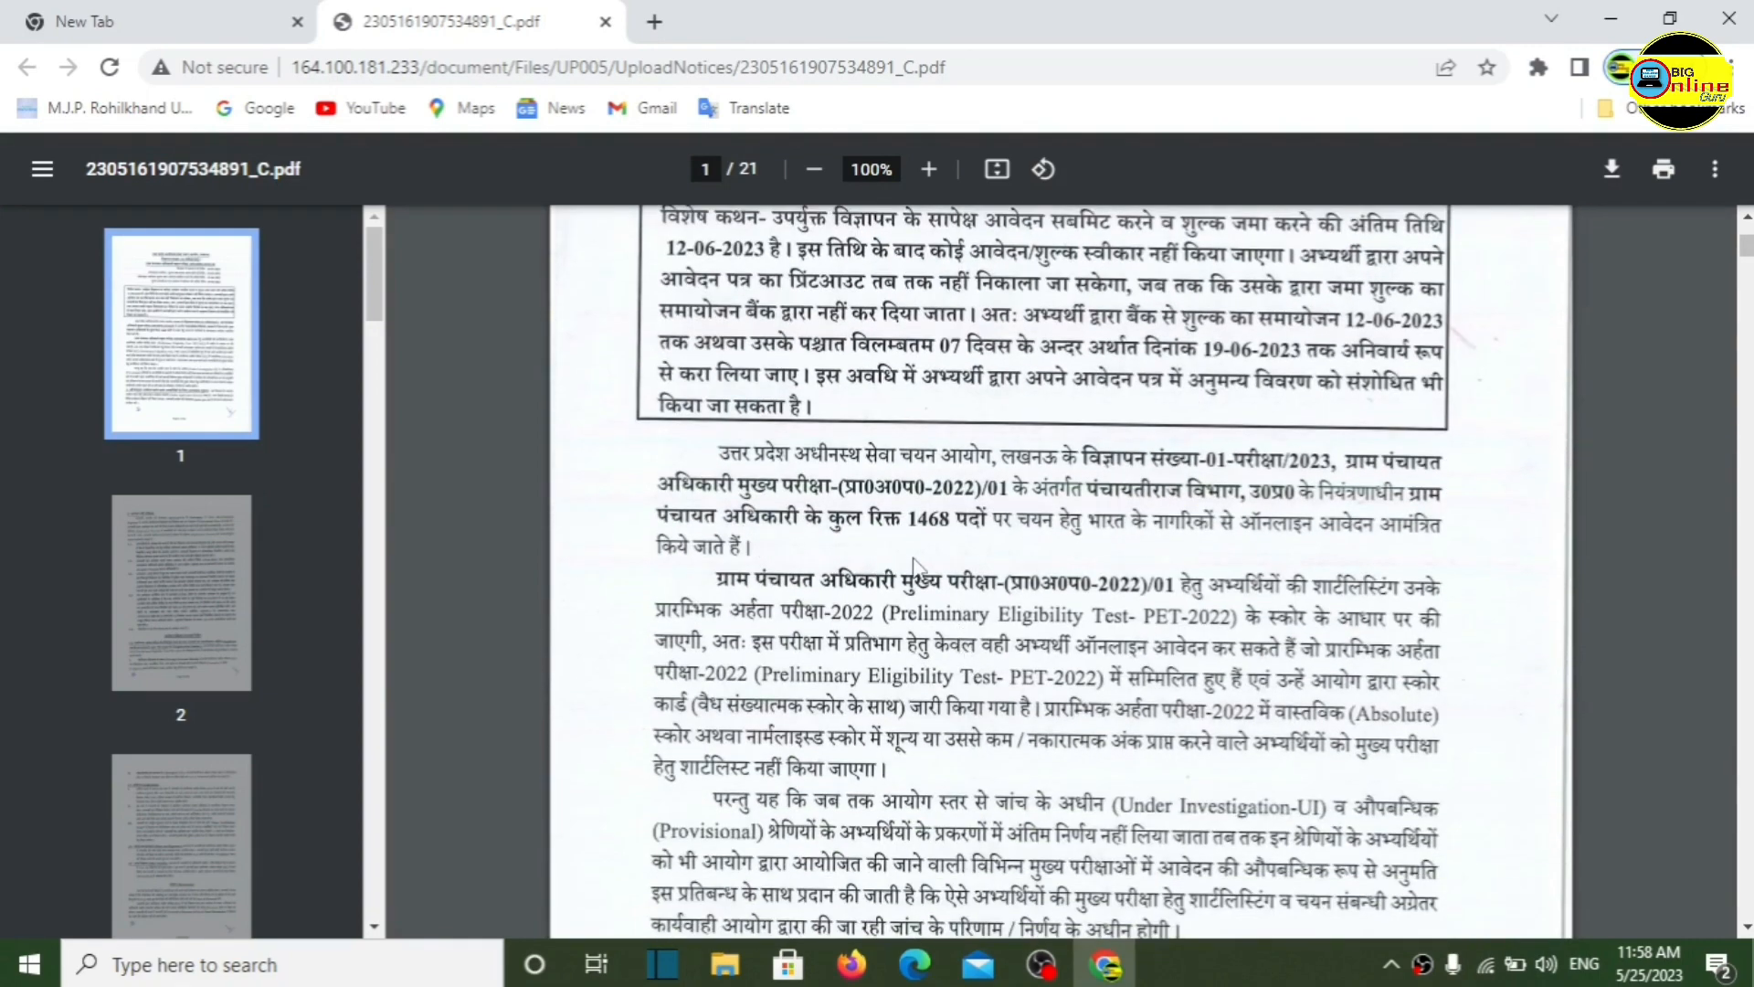
scroll(950, 541, "down", 9)
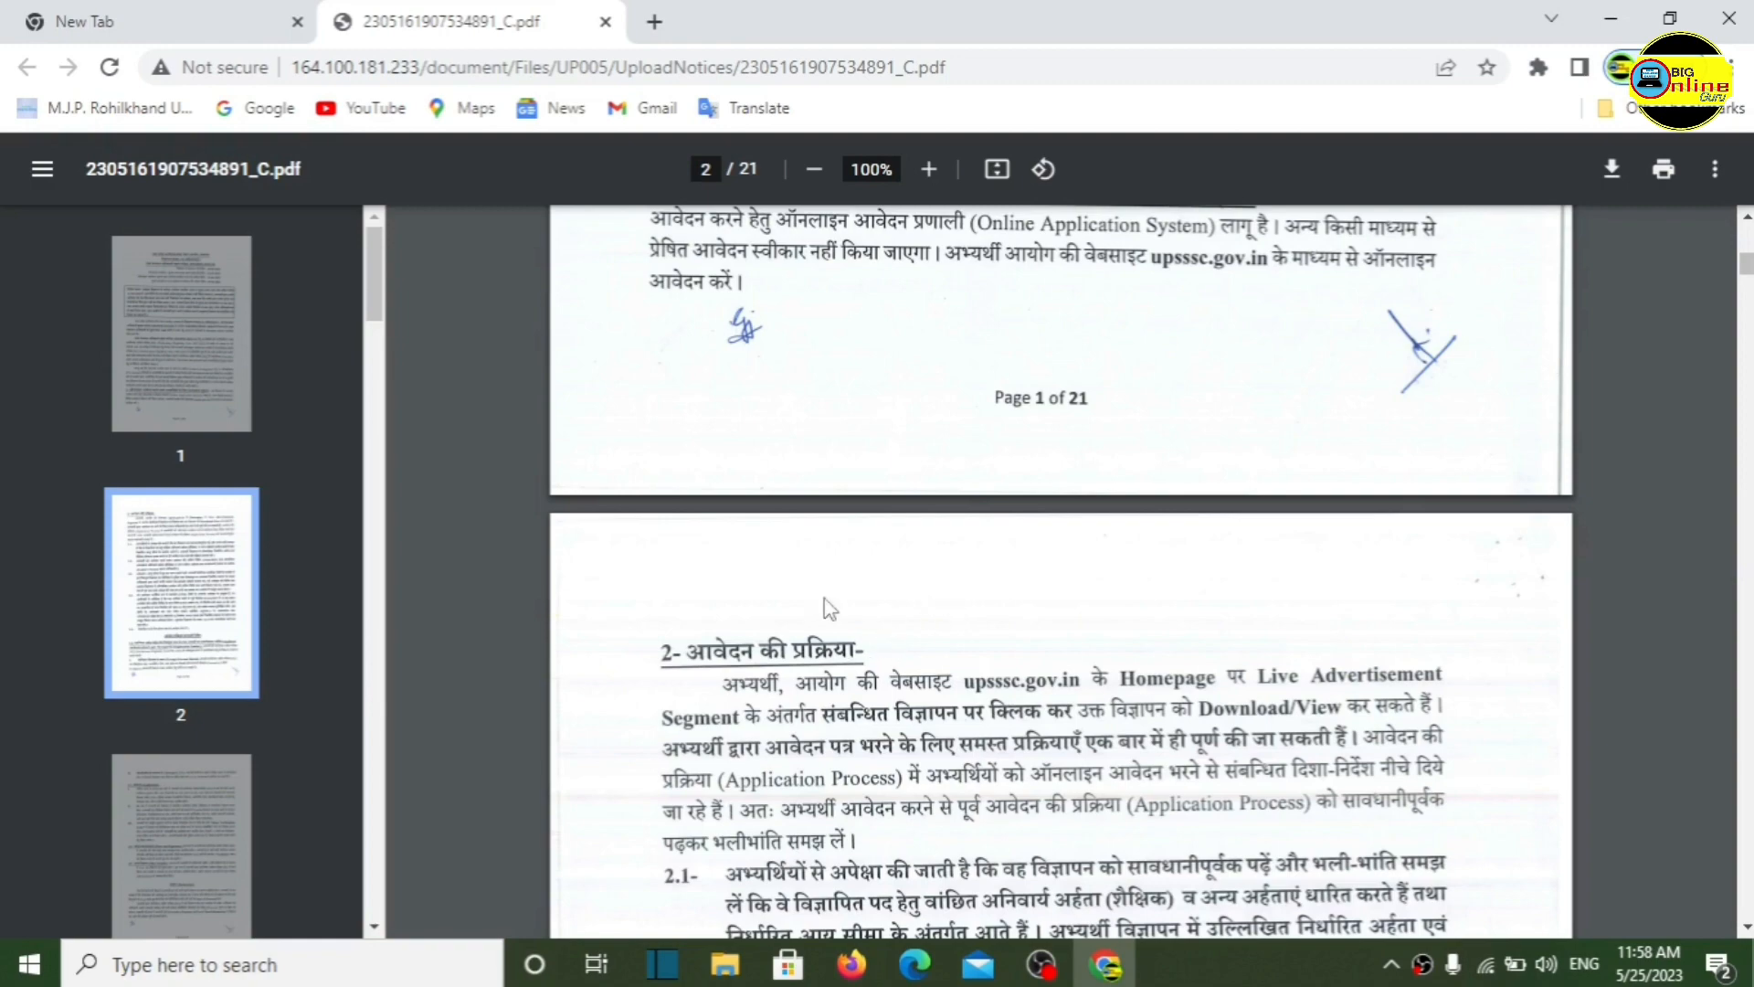
scroll(772, 567, "up", 1)
left_click(605, 21)
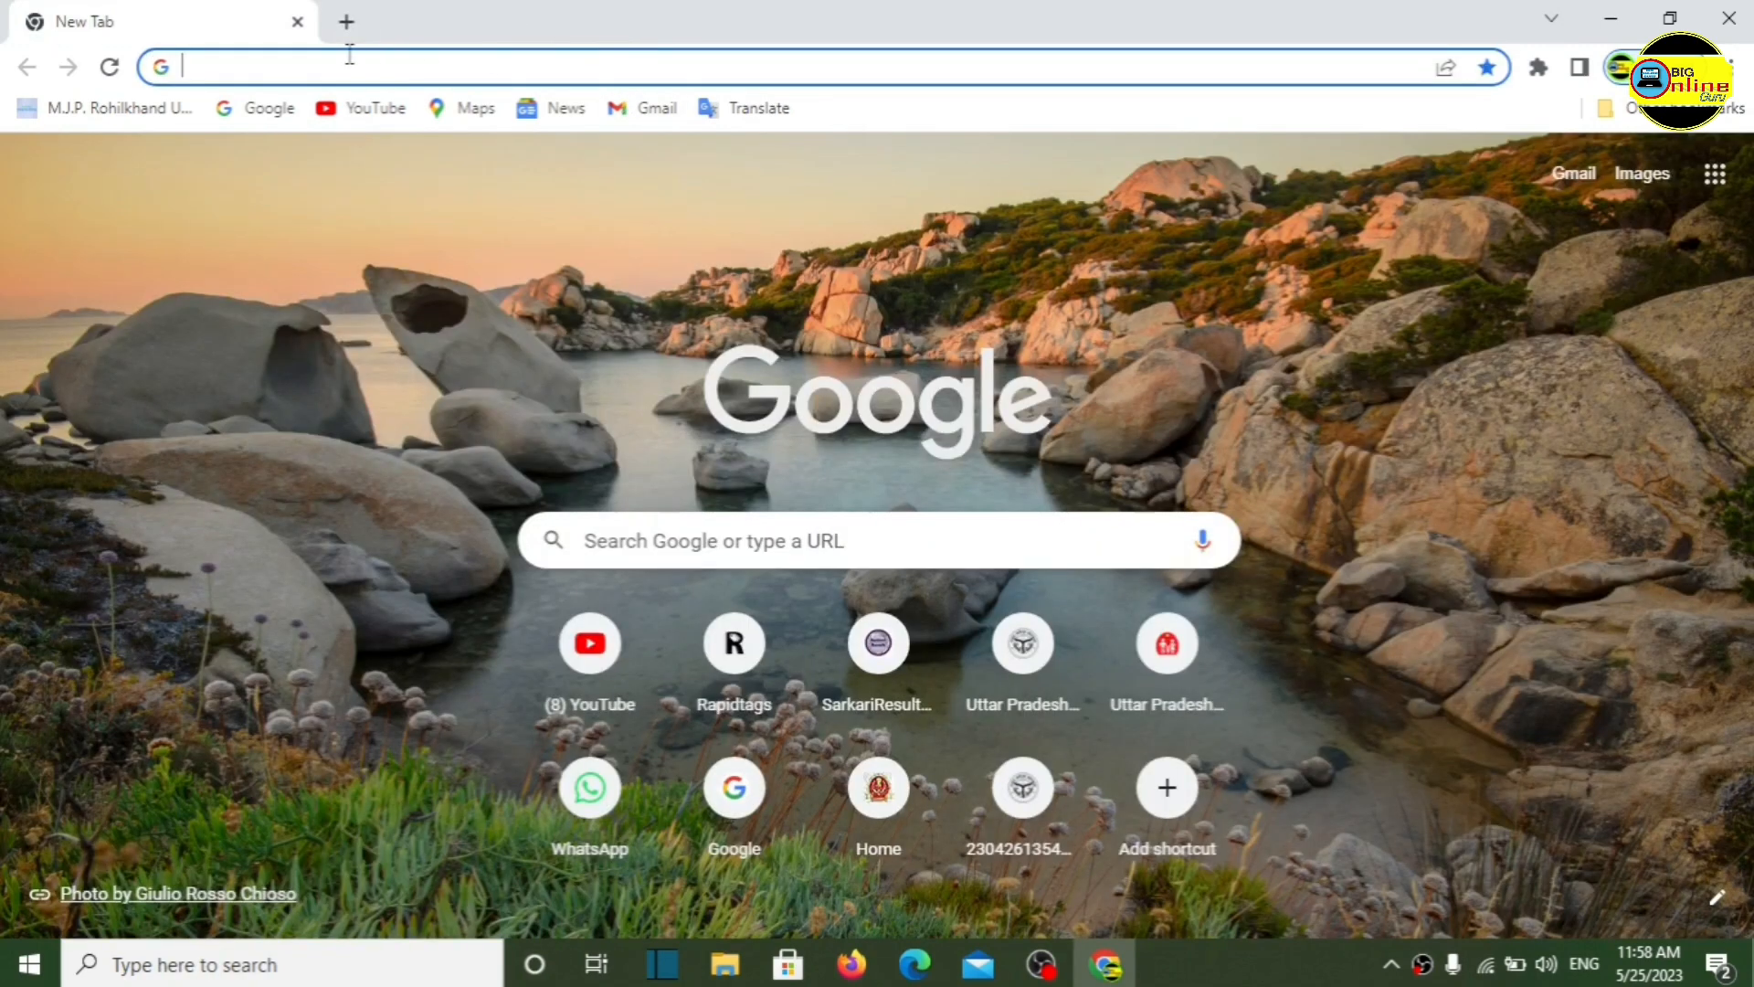
- Load upsssc.gov.in in a new tab and scroll down to the Applicant Segment-2 options
left_click(345, 20)
left_click(346, 75)
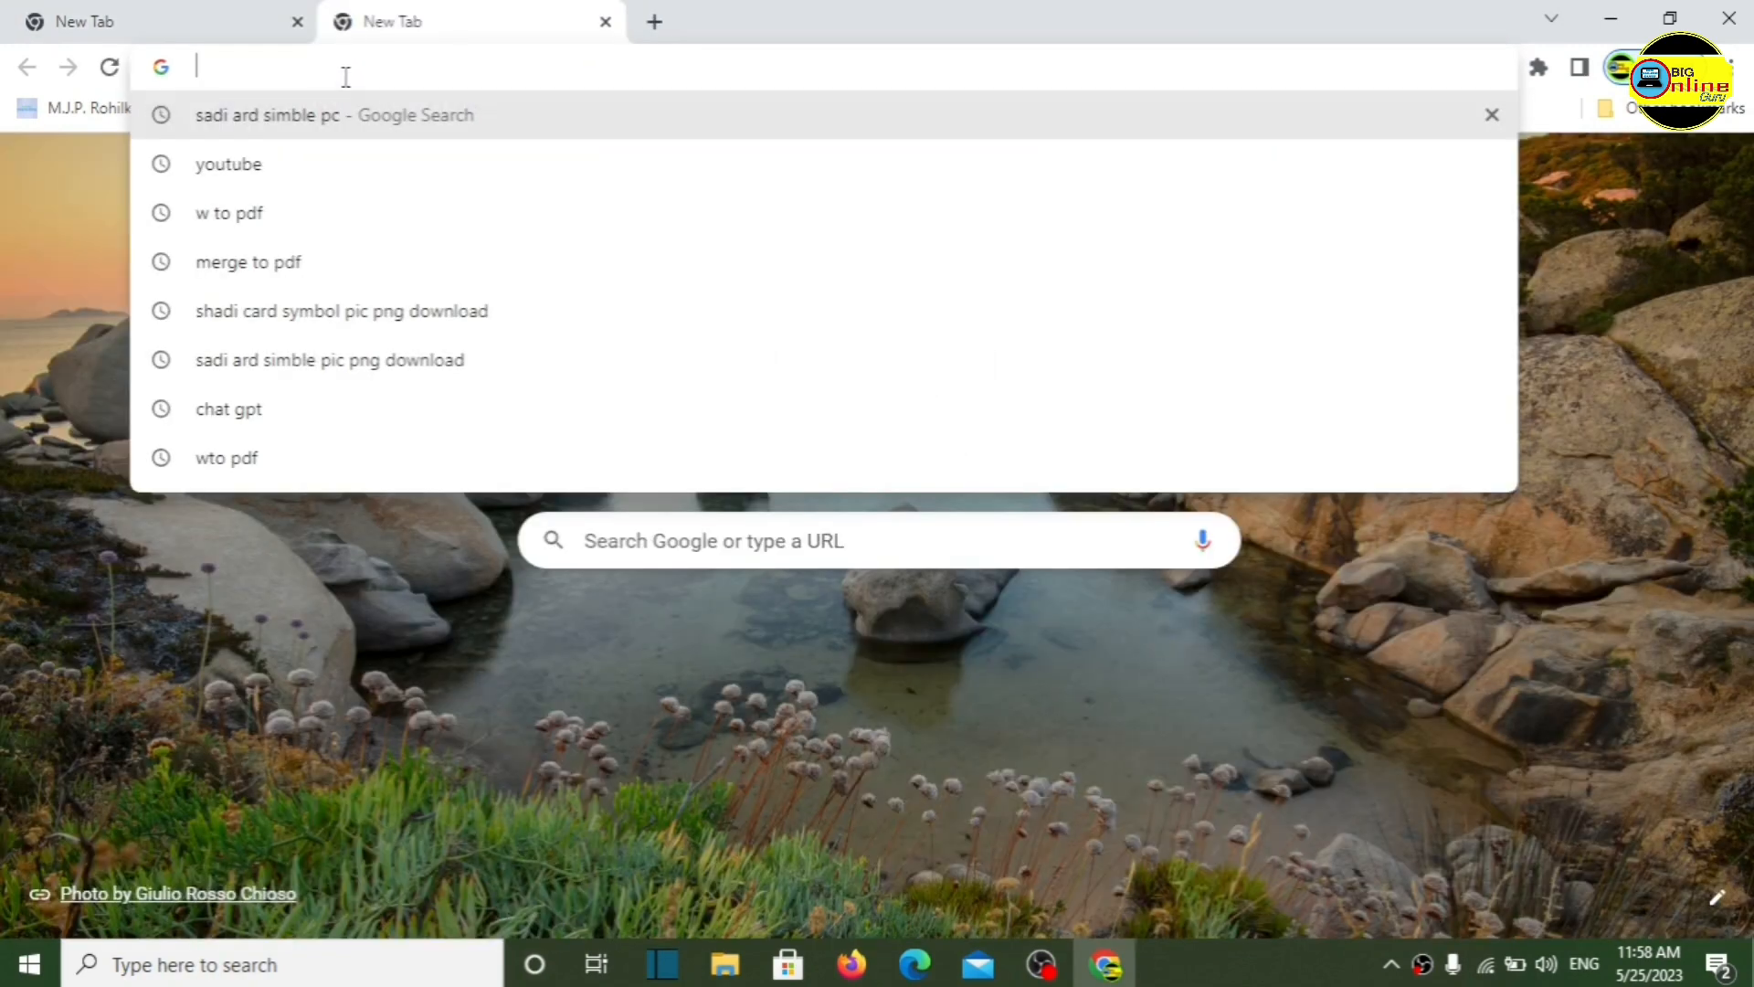
type("up")
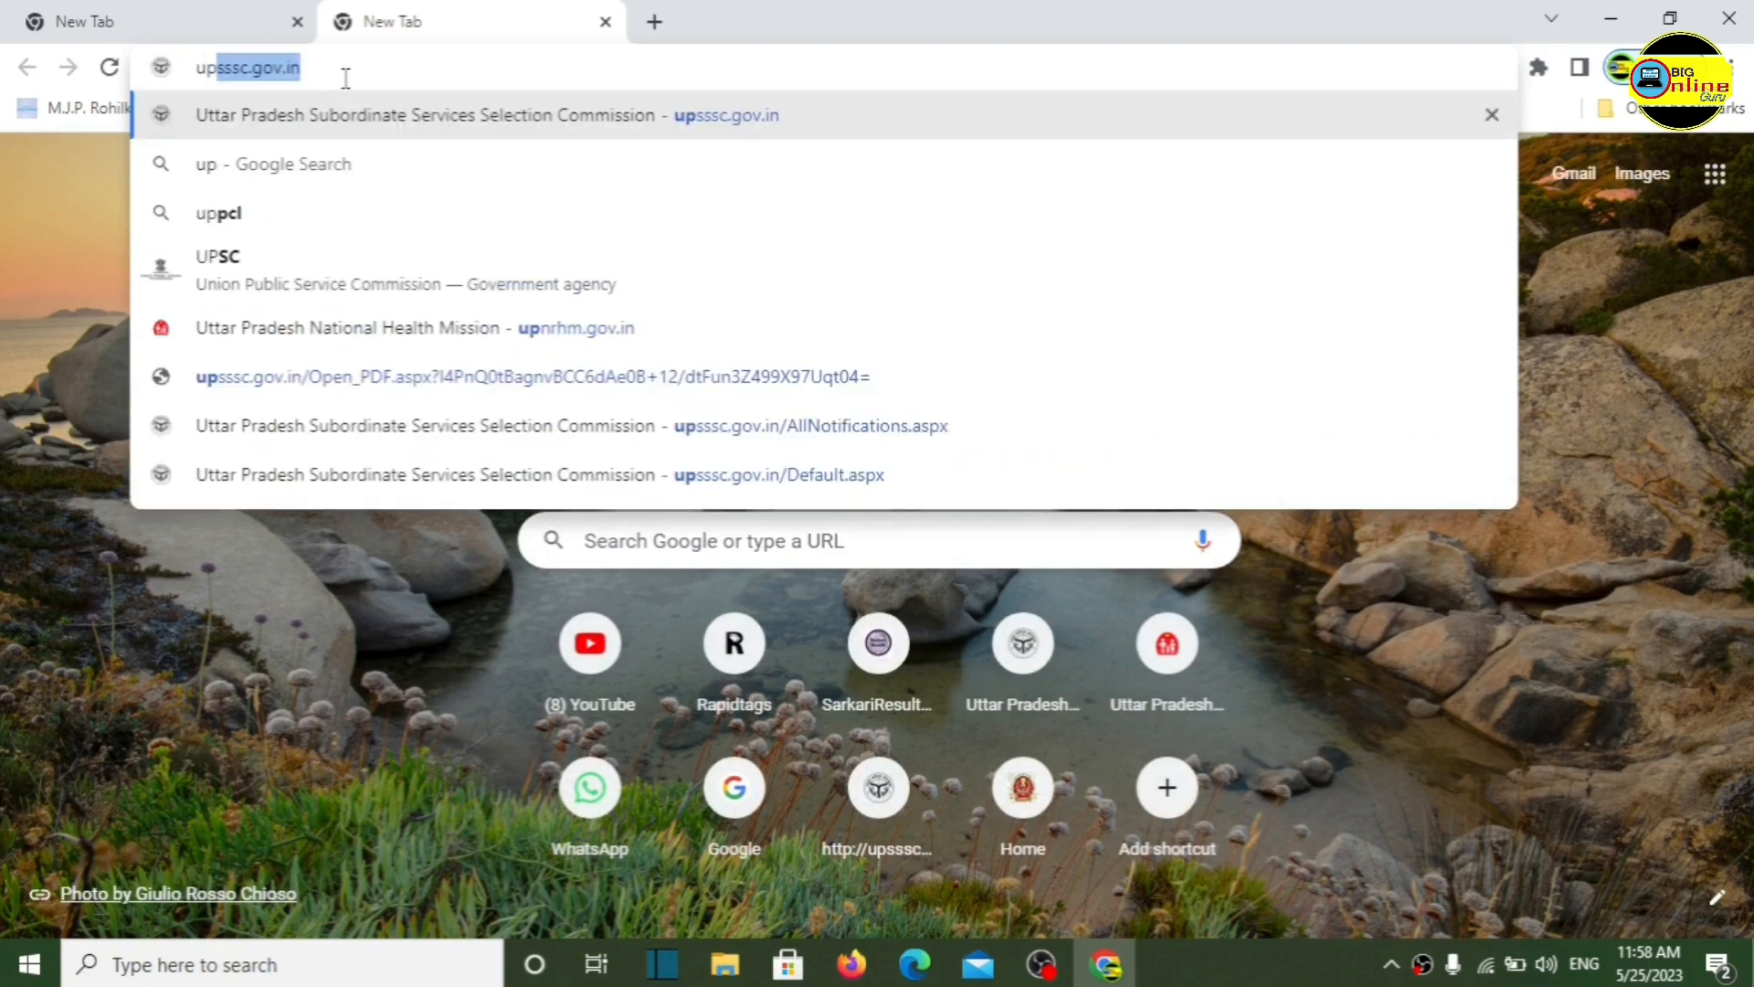
key("Return")
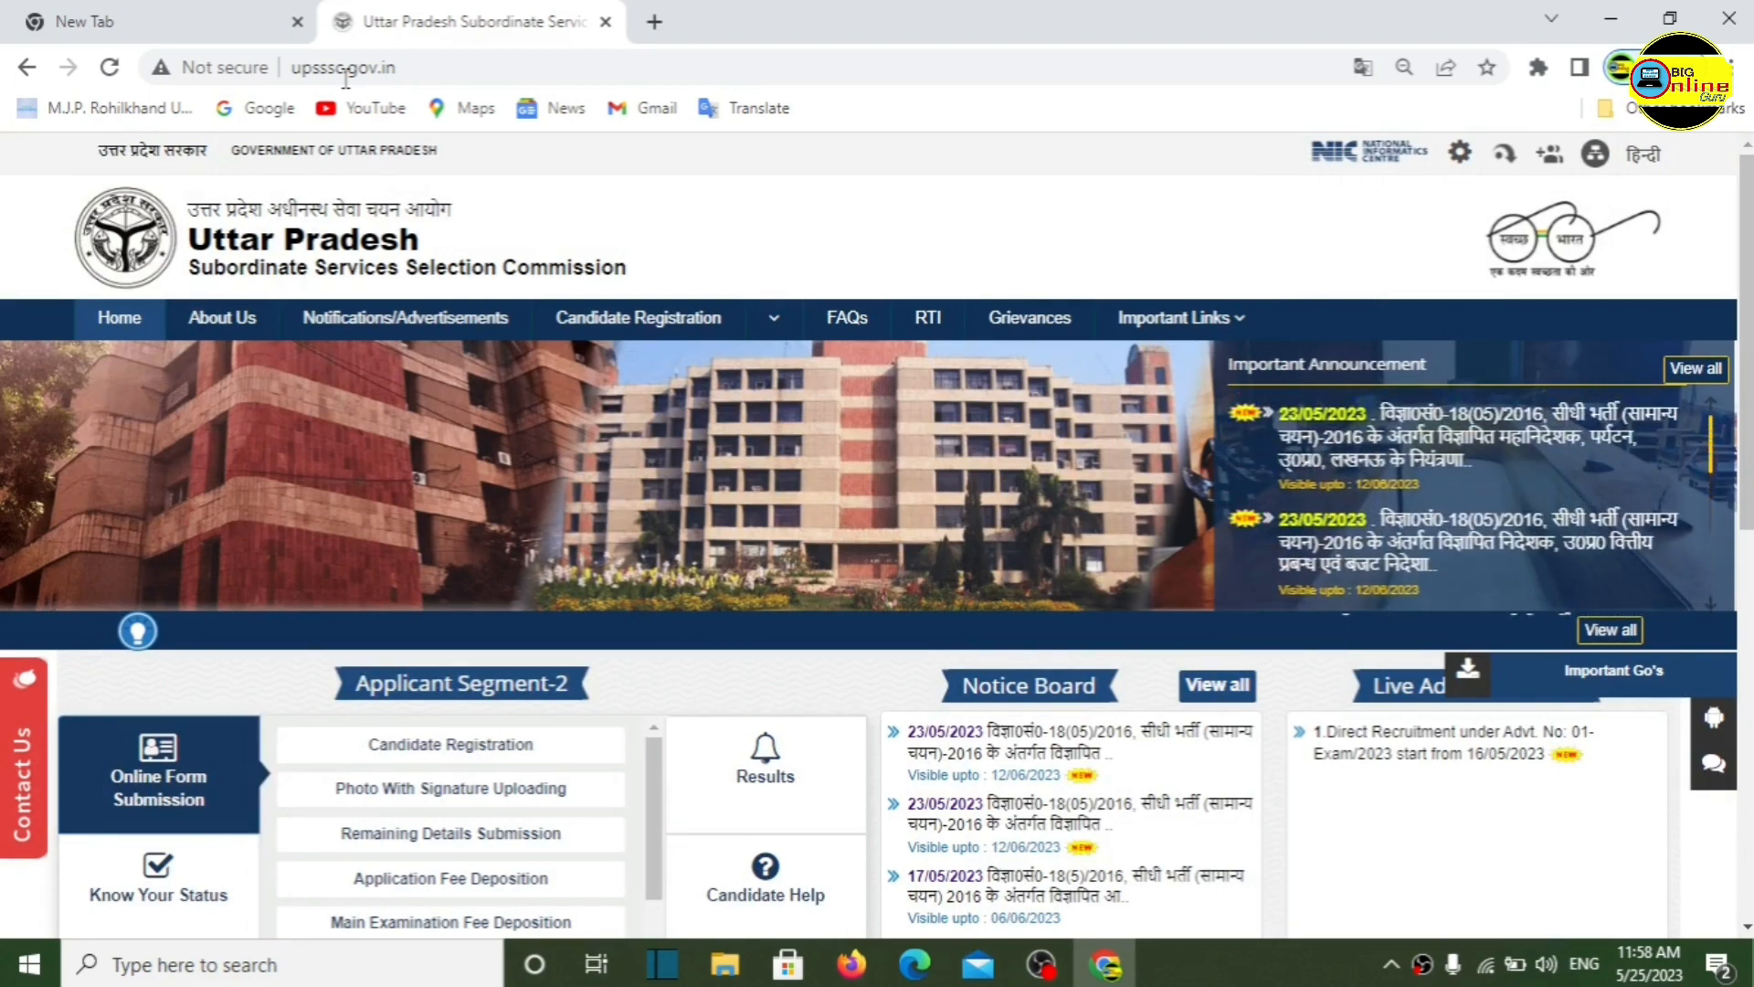
scroll(520, 272, "down", 3)
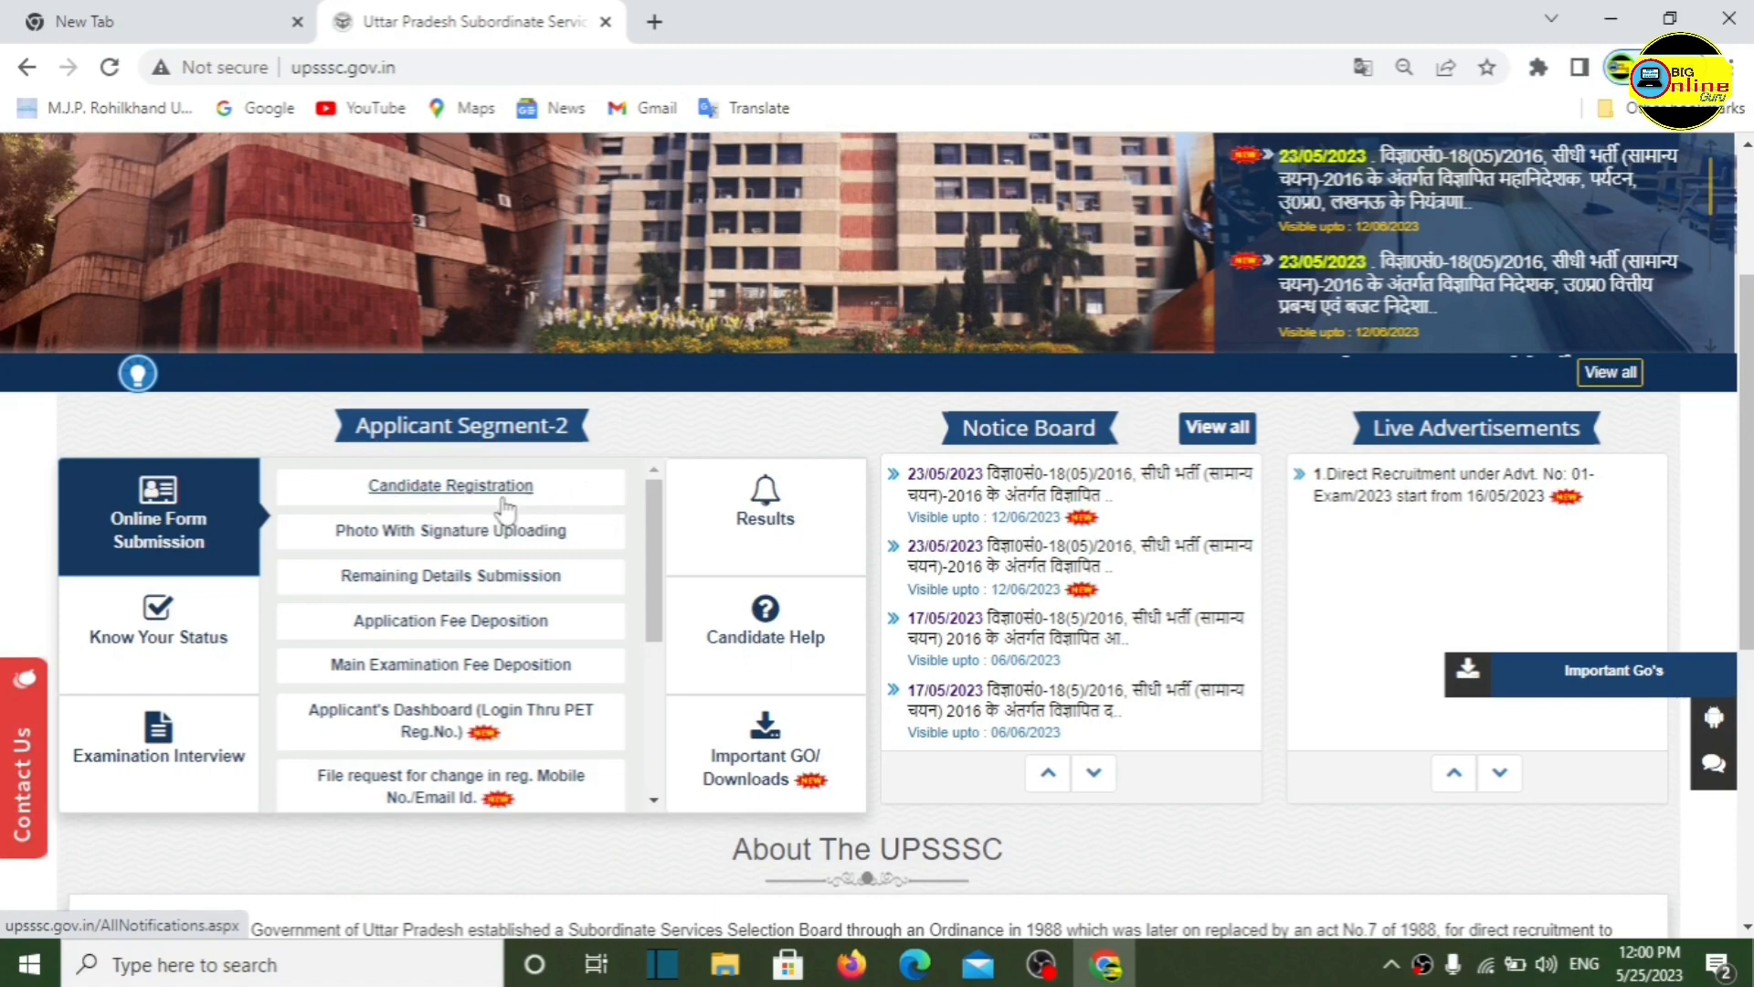
- Under Candidate Registration, expand advertisement 01-Exam/2023 to show its Gram Panchayat Adhikari post table
left_click(456, 494)
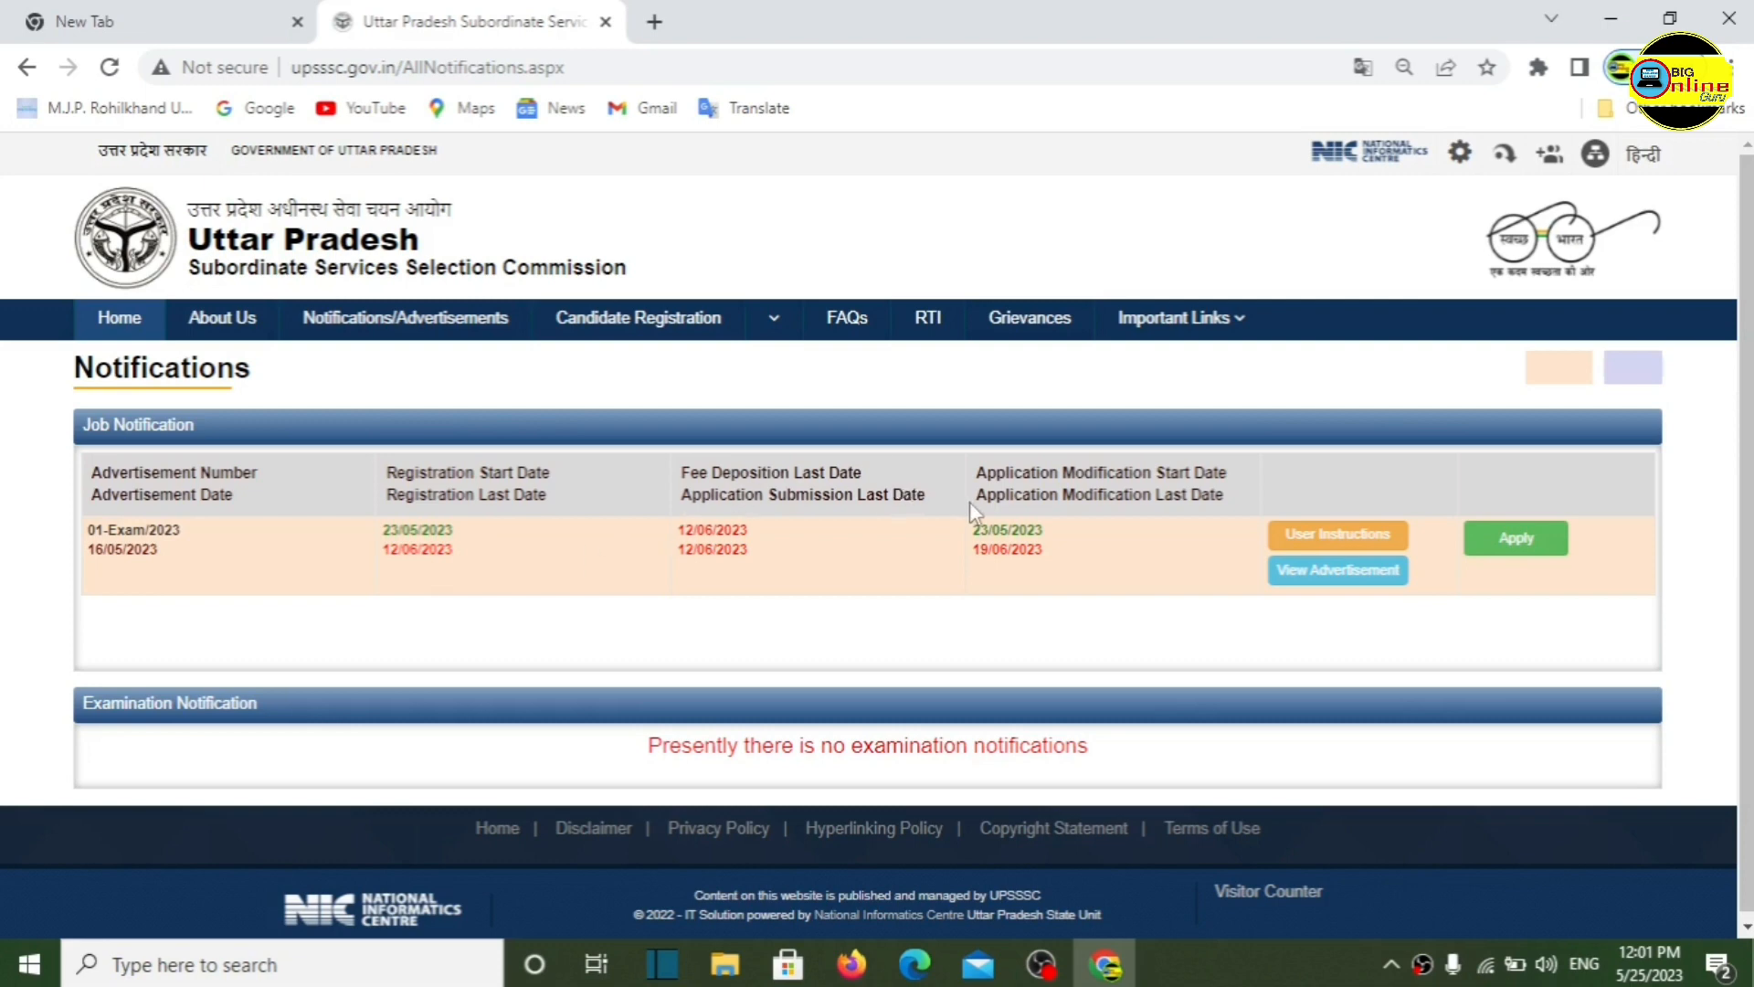
left_click(1518, 544)
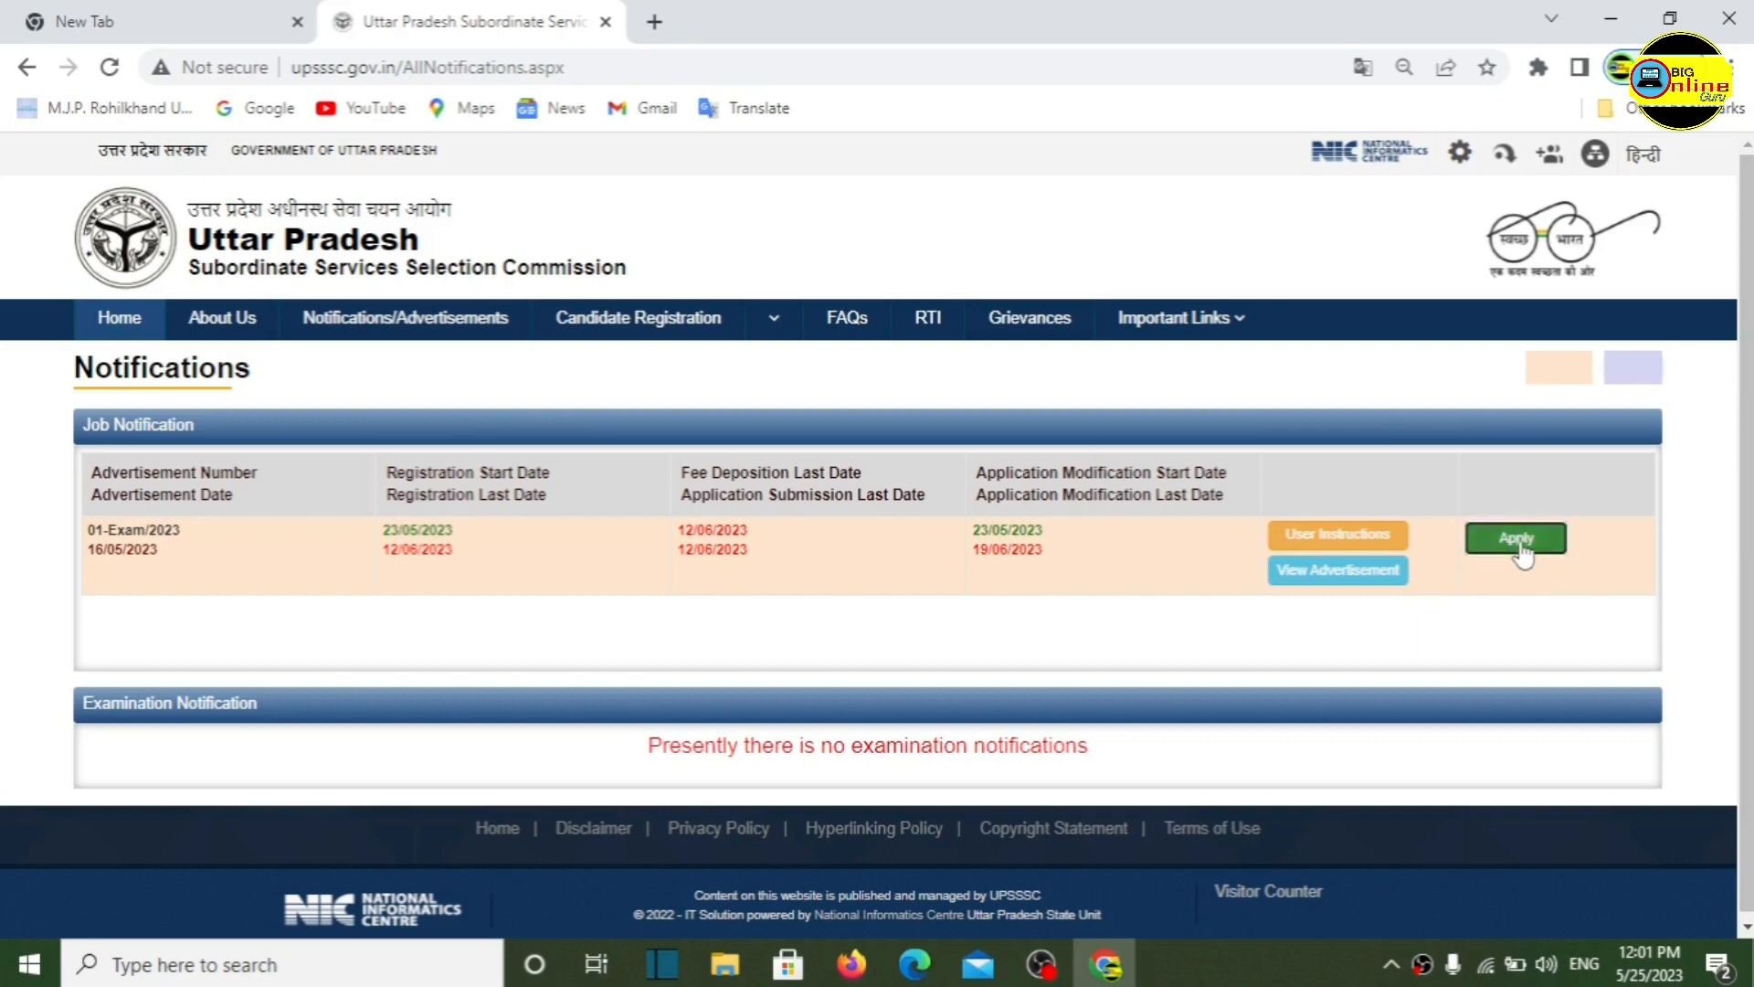
scroll(1482, 617, "down", 3)
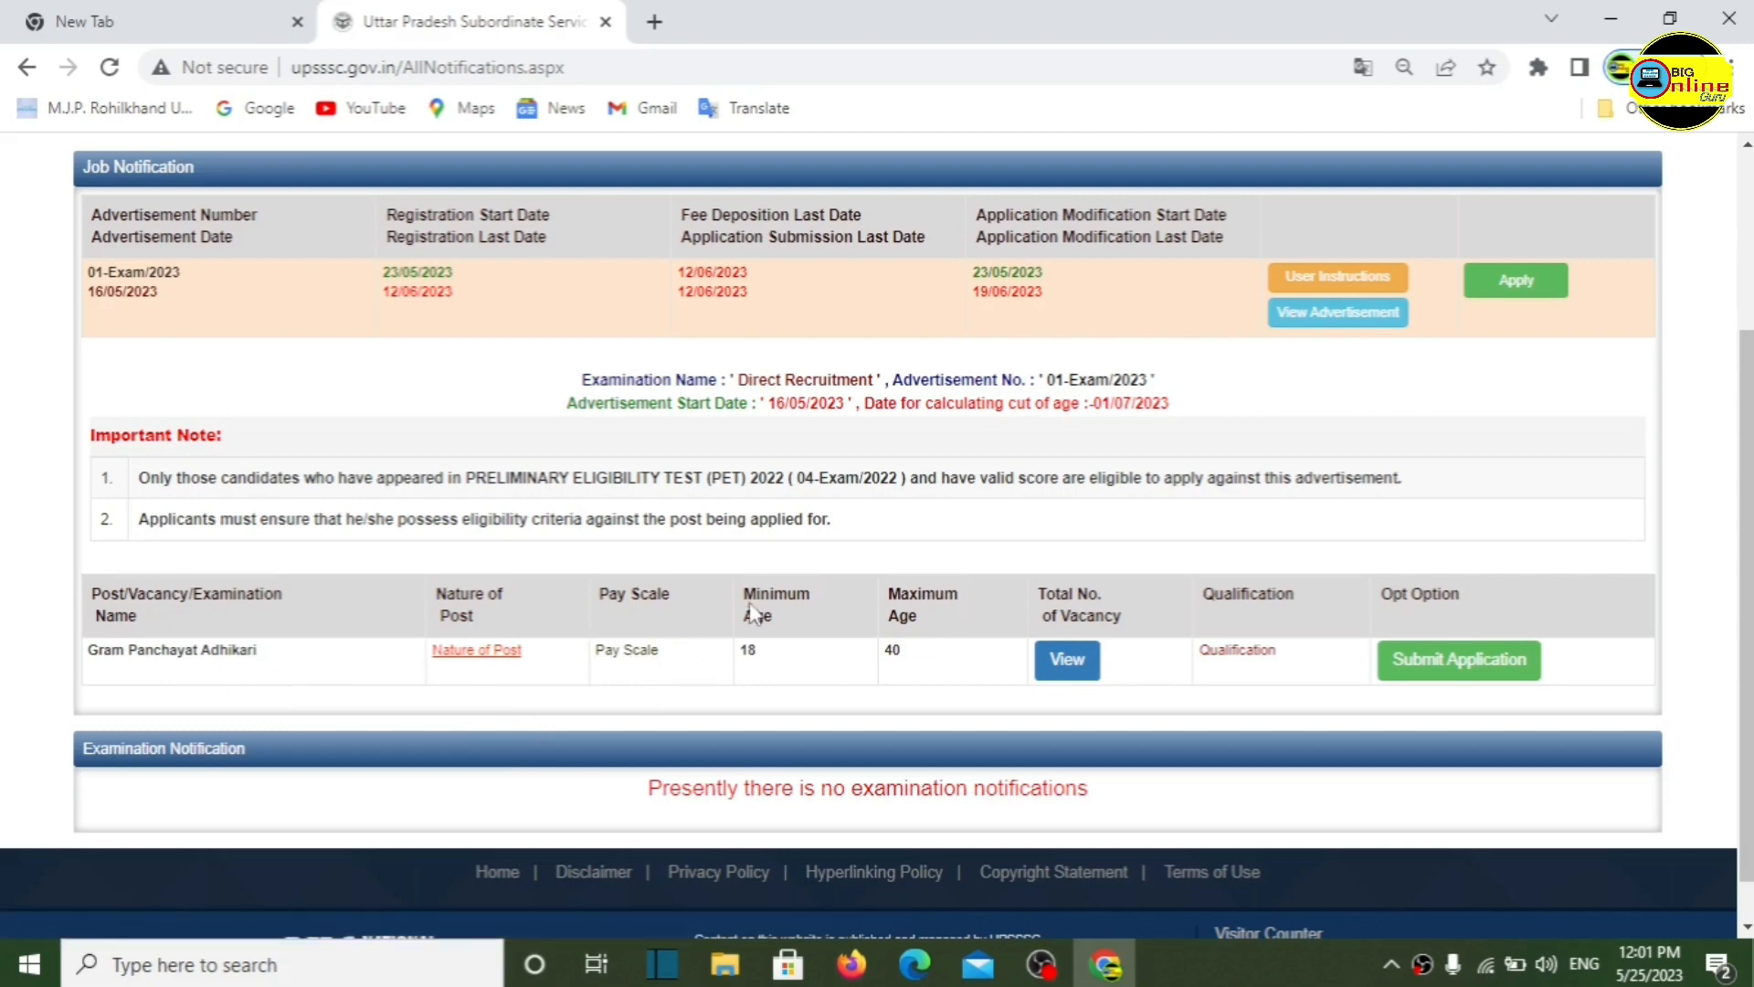
- Start the Gram Panchayat Adhikari application, read the instructions, and accept the applicant declaration
left_click(1452, 672)
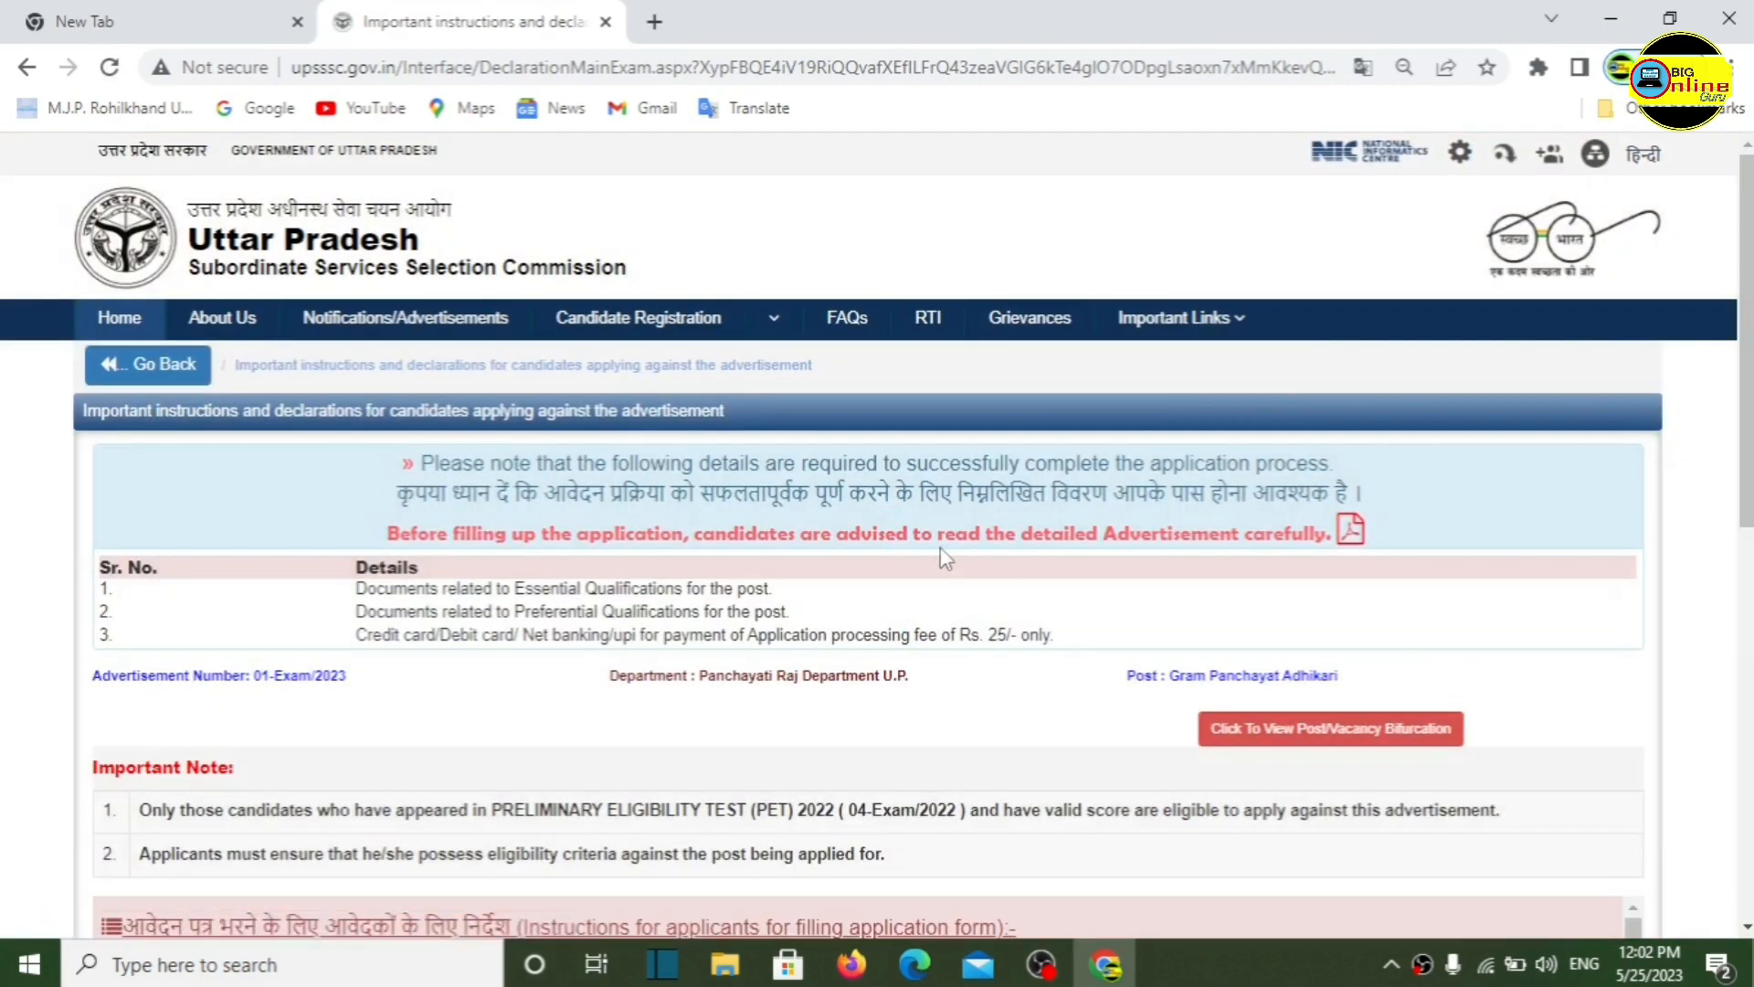
scroll(939, 548, "down", 1)
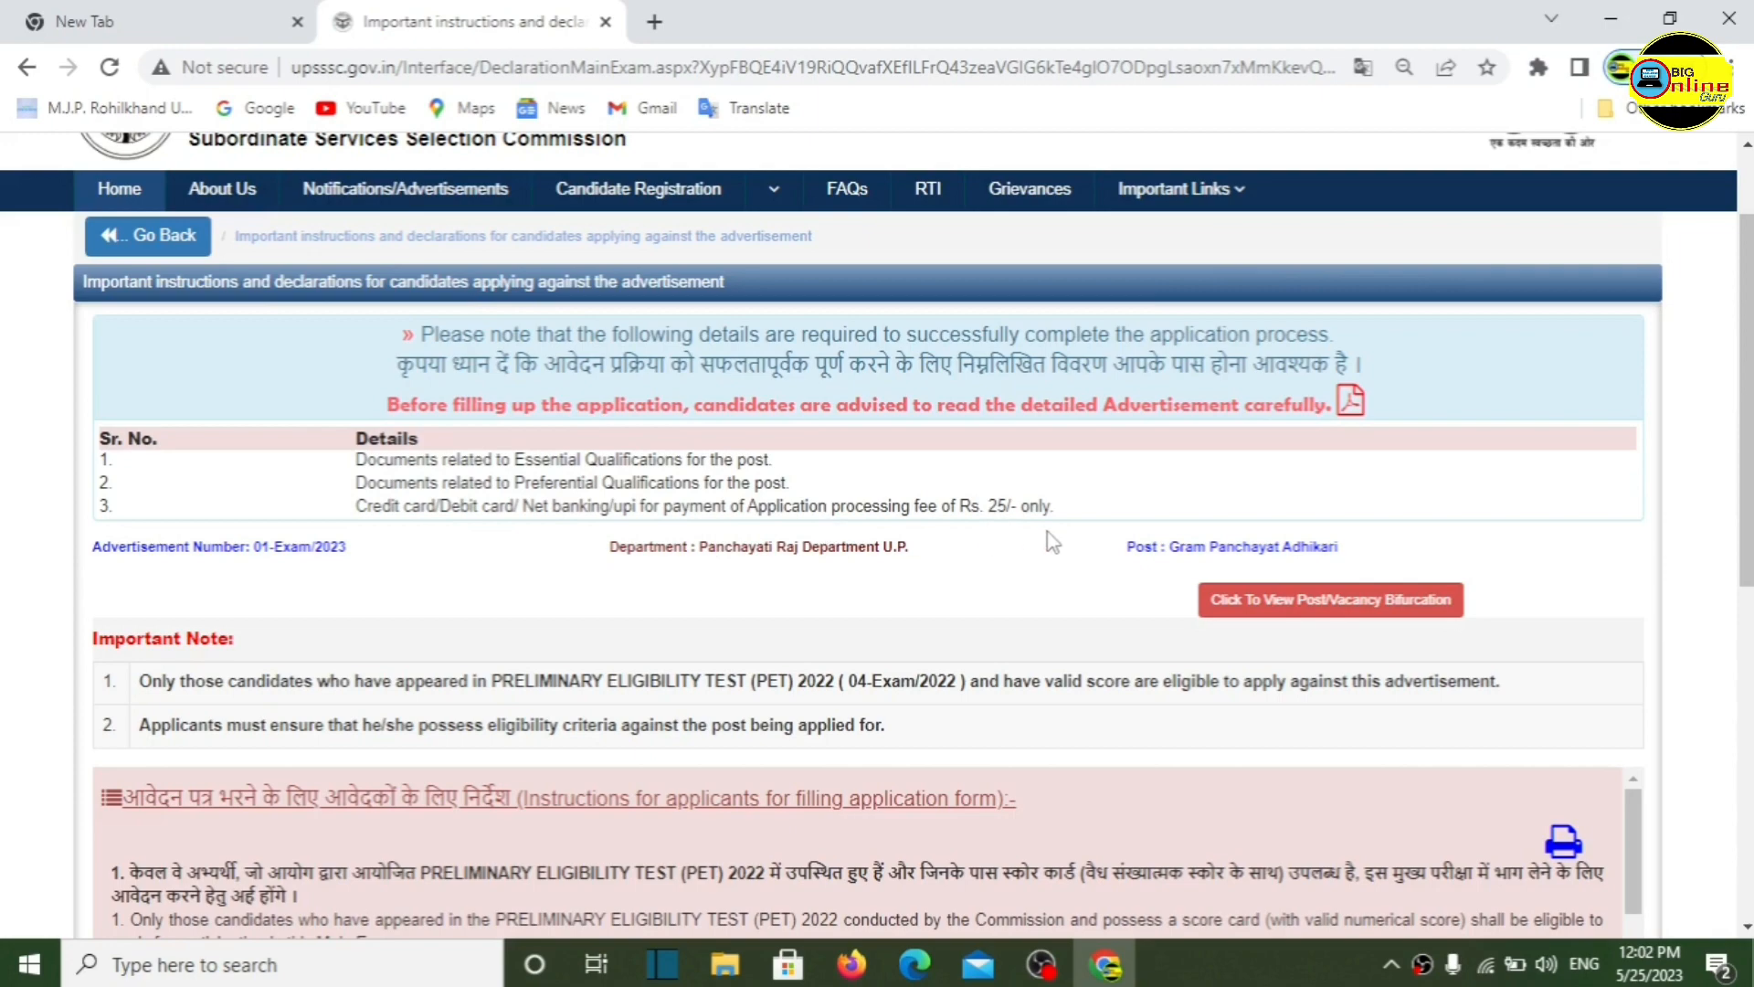
scroll(973, 548, "down", 8)
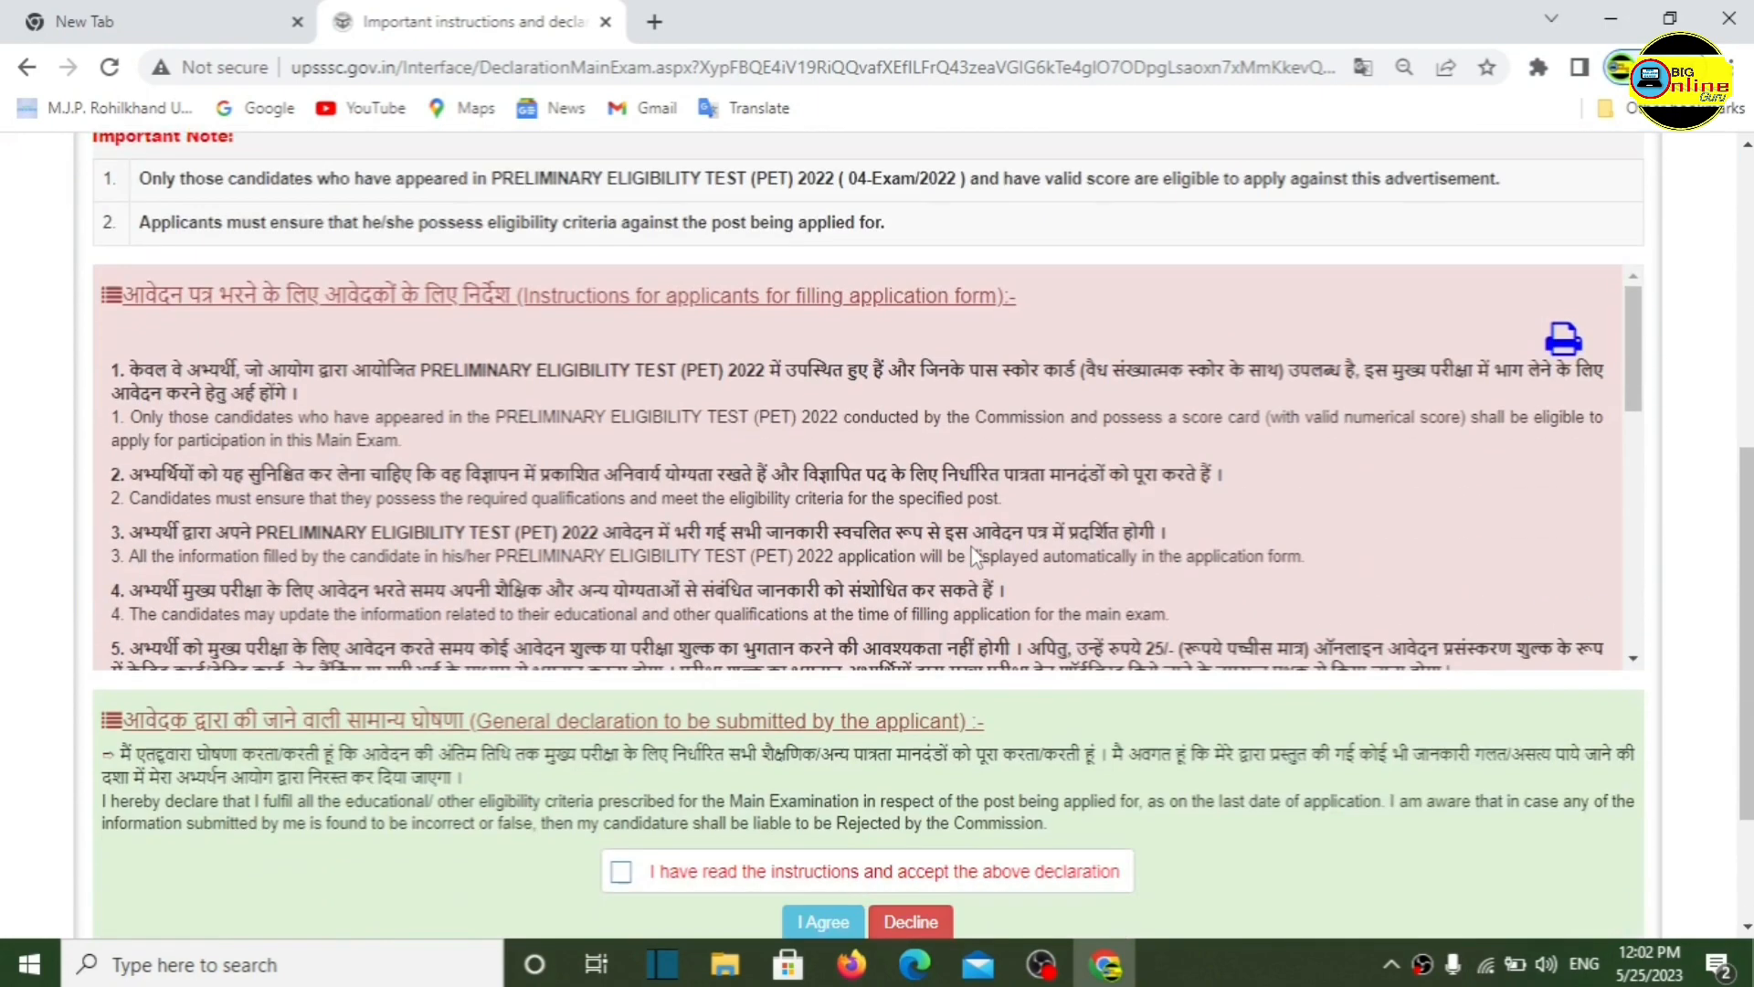
scroll(914, 566, "down", 4)
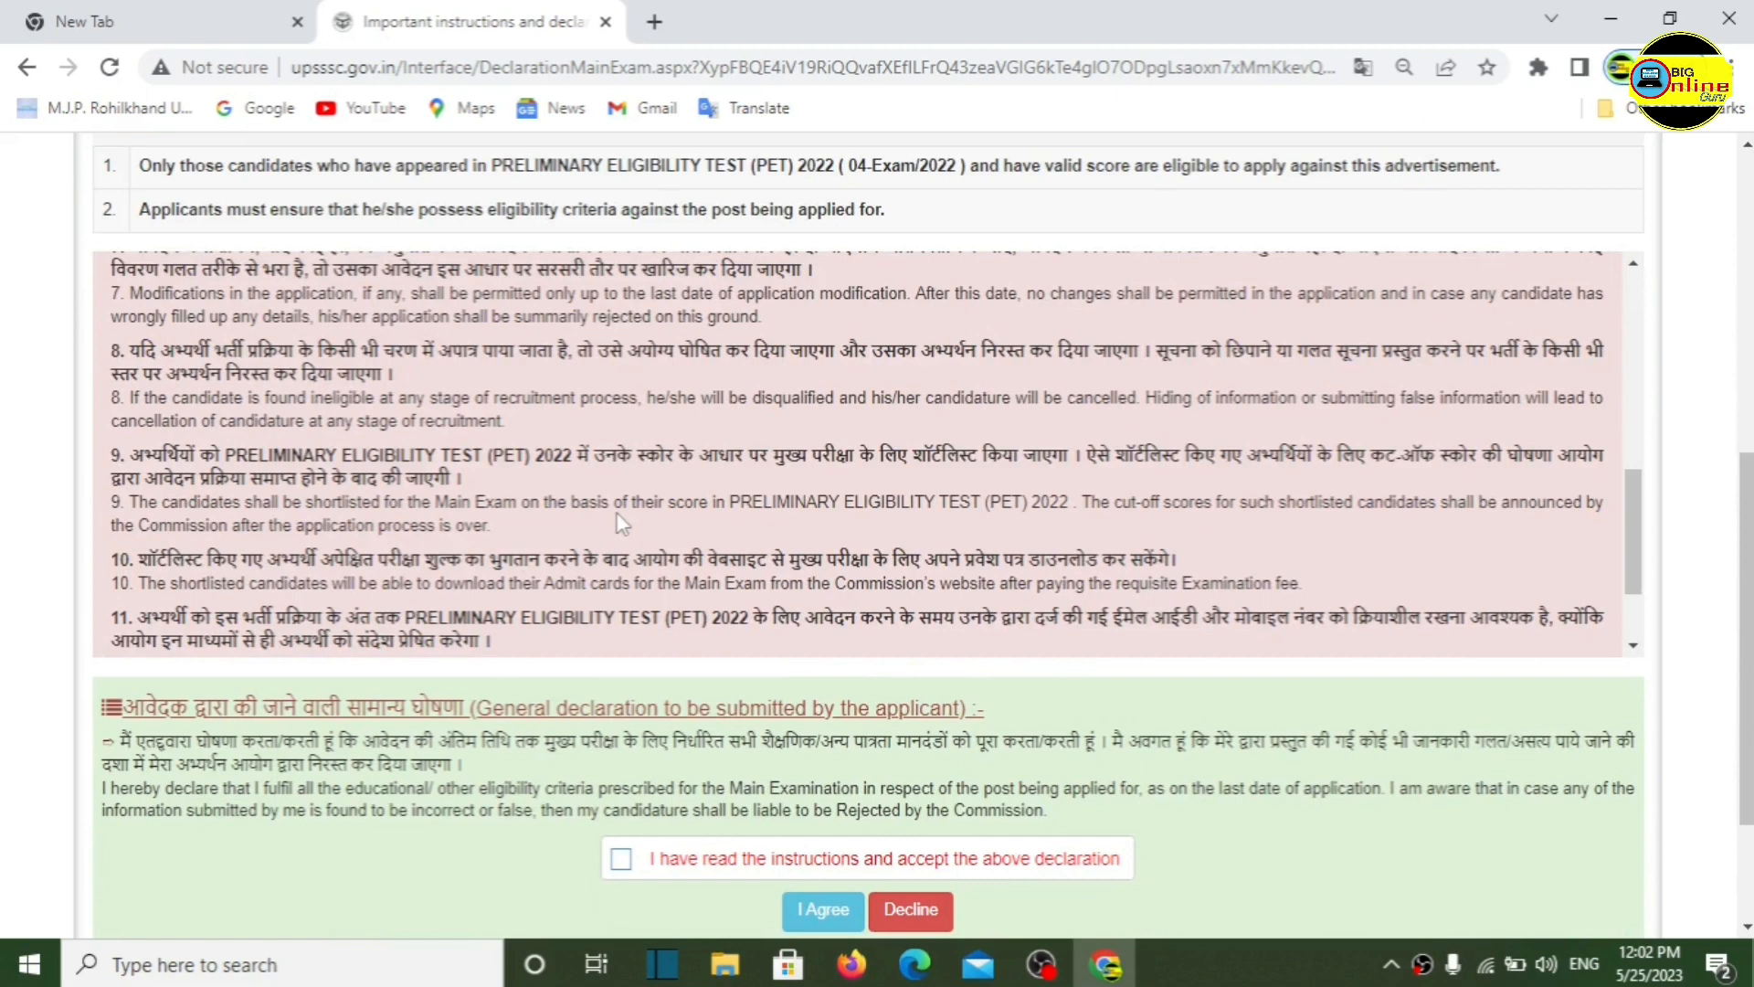
scroll(617, 517, "down", 4)
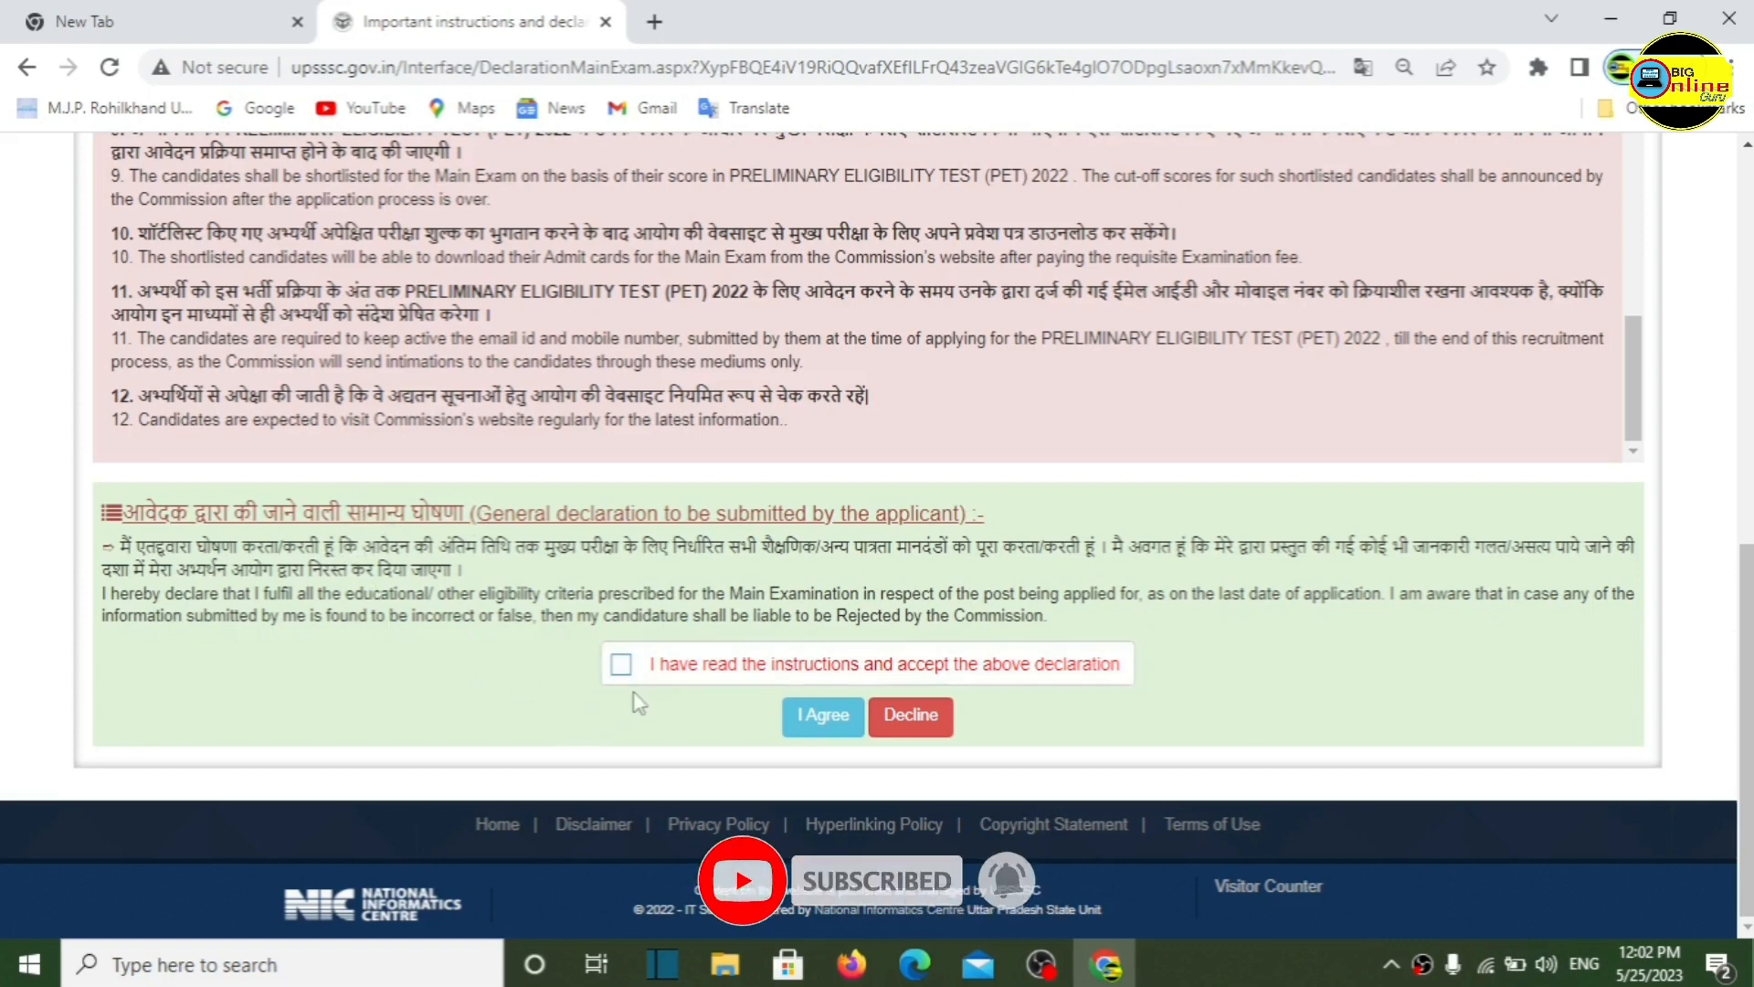
left_click(621, 667)
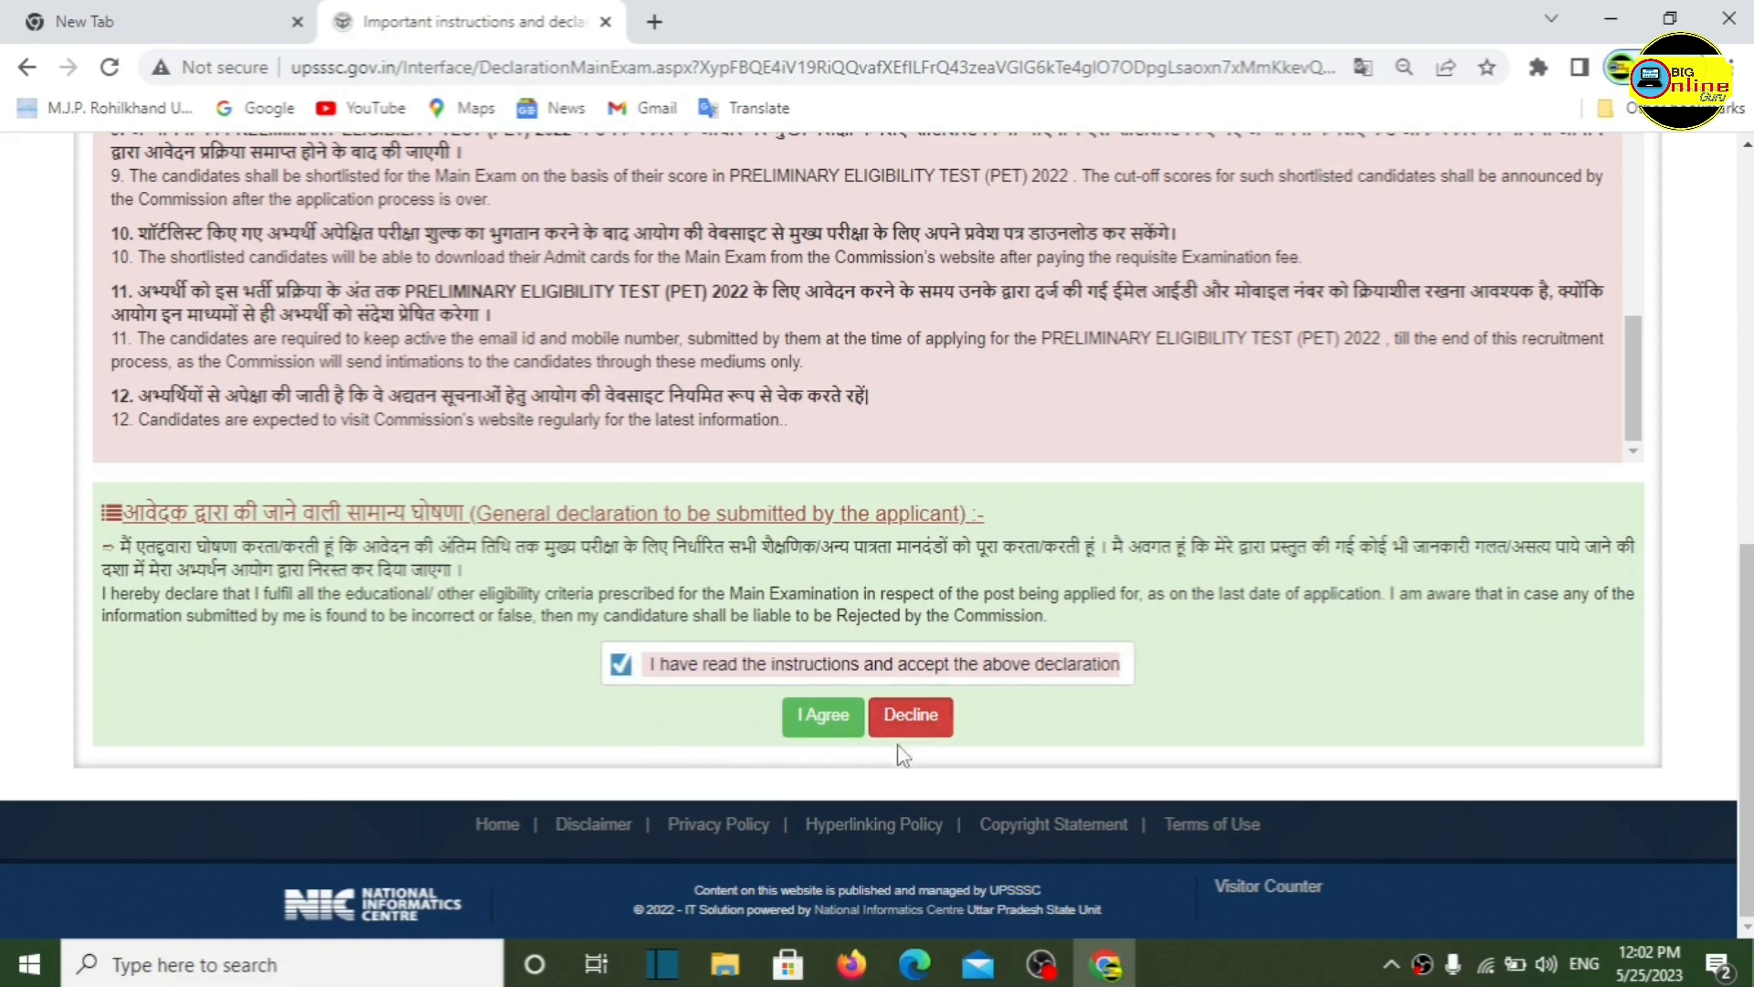
left_click(819, 726)
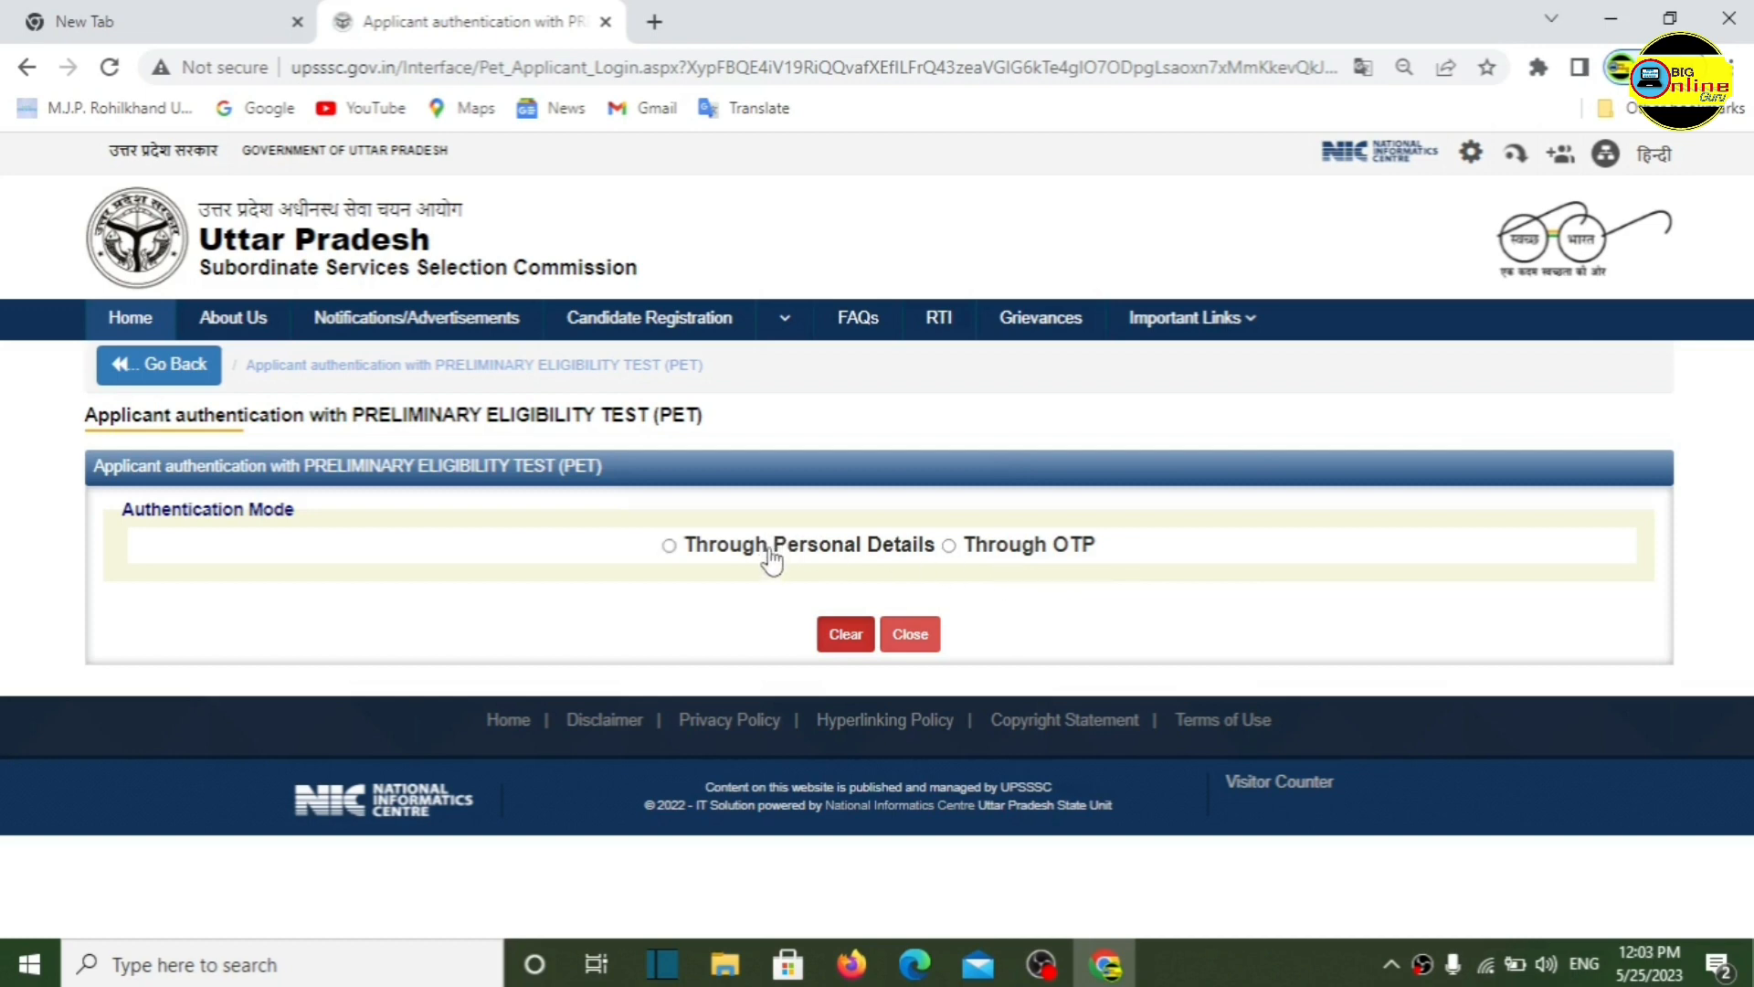
- Select Through OTP authentication and paste the PET registration number into its field
left_click(948, 546)
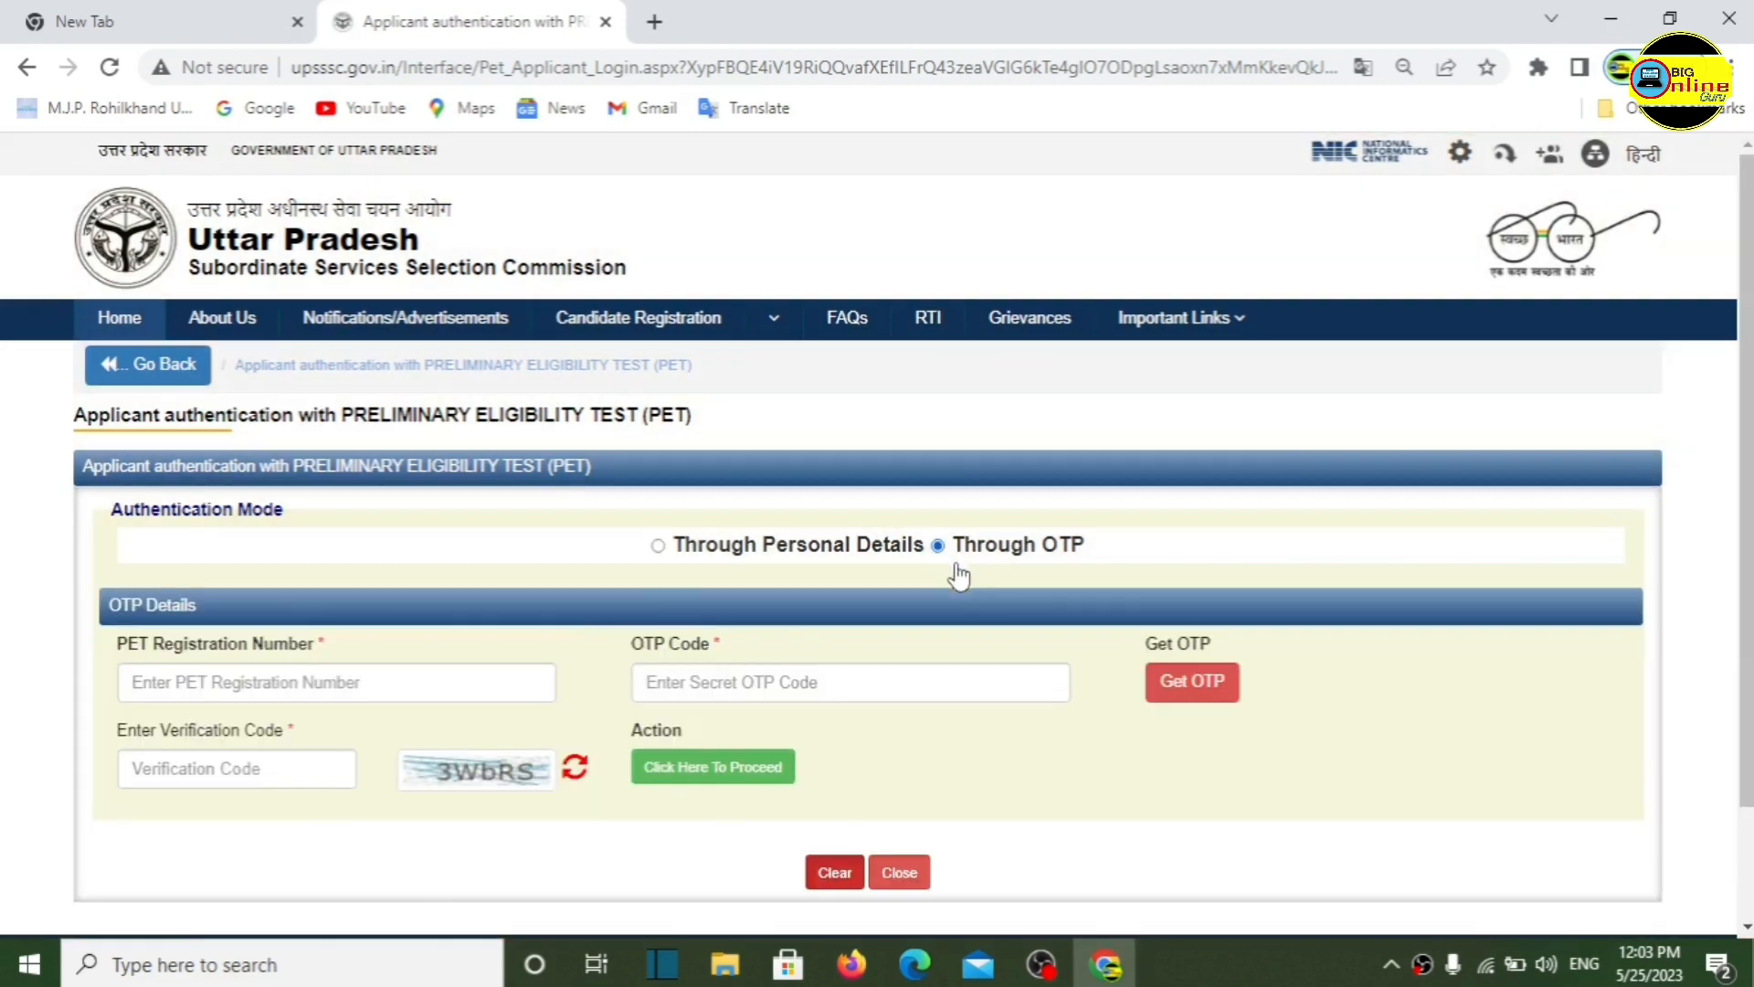
left_click(162, 679)
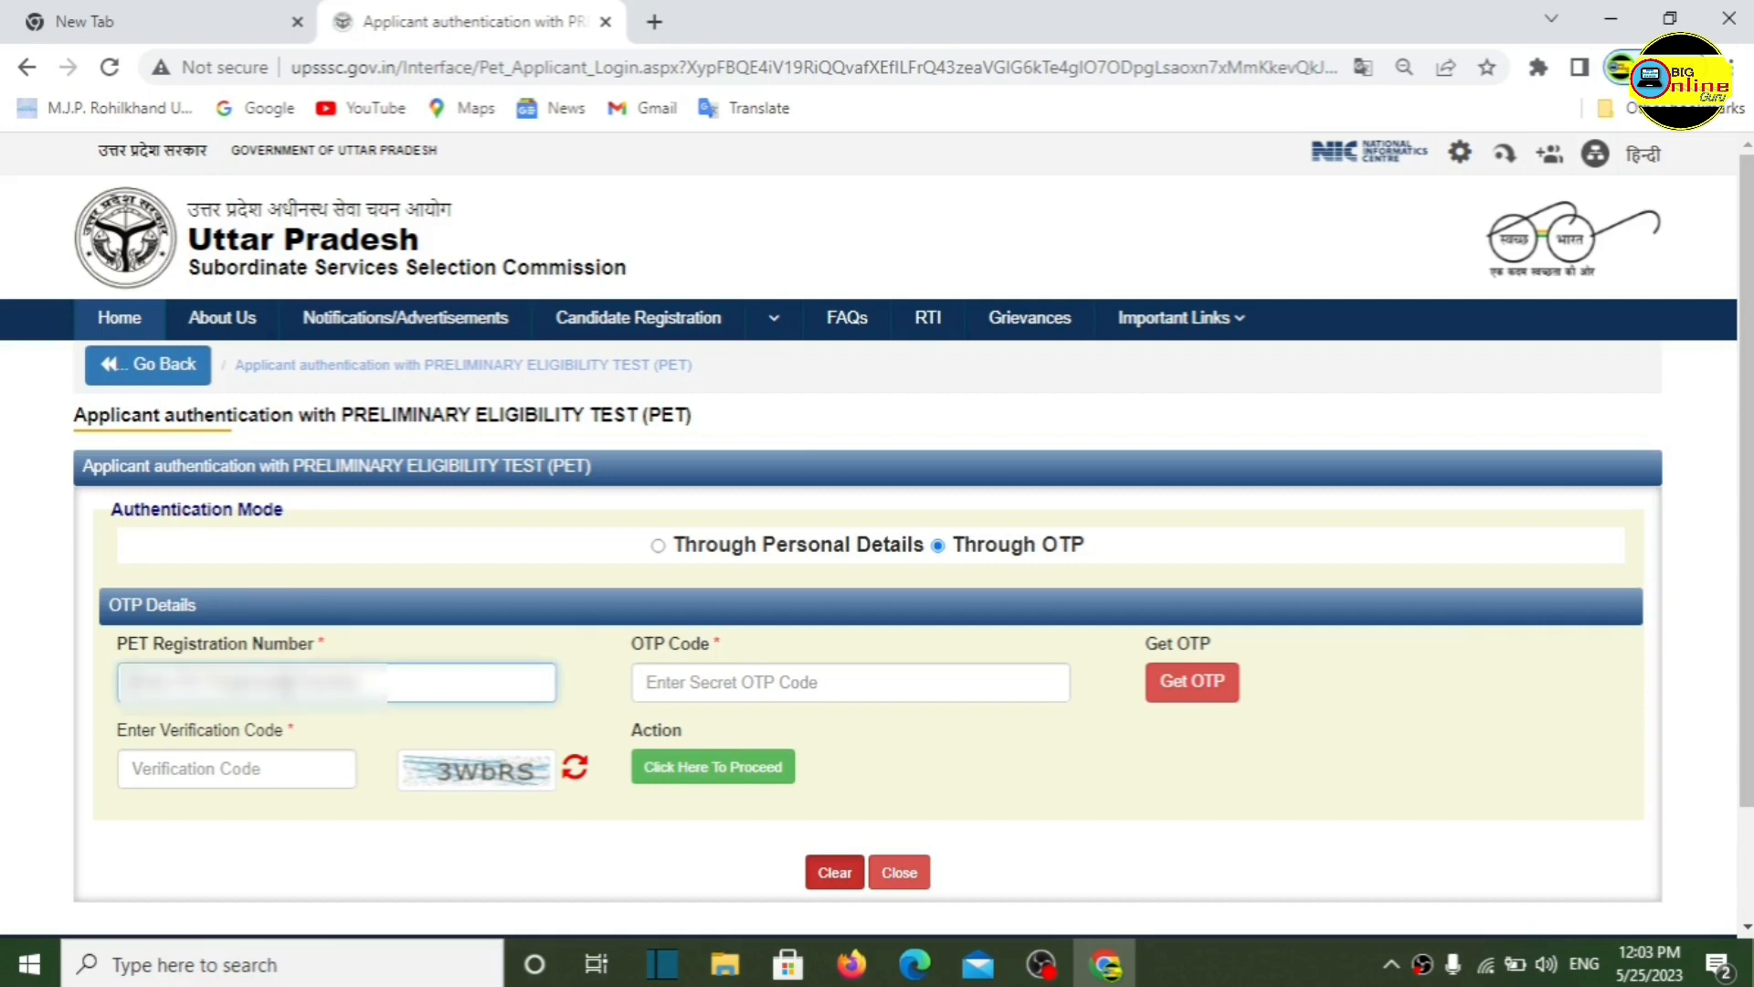
key("ctrl+v")
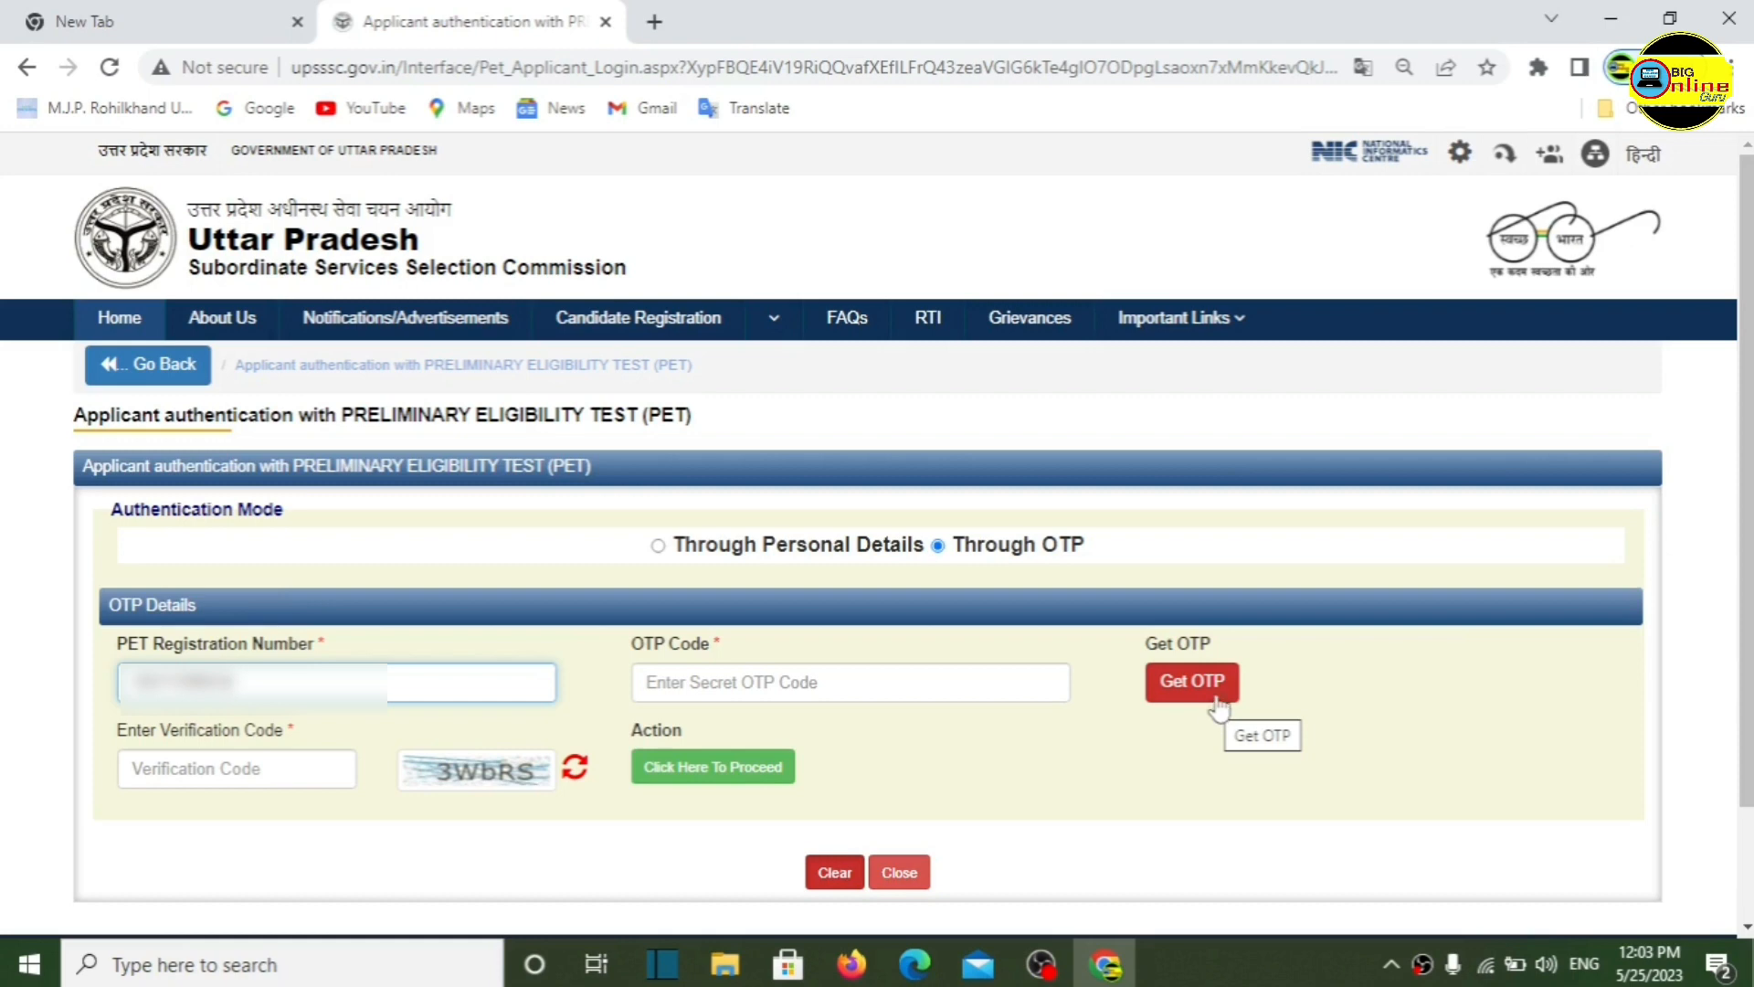
left_click(726, 687)
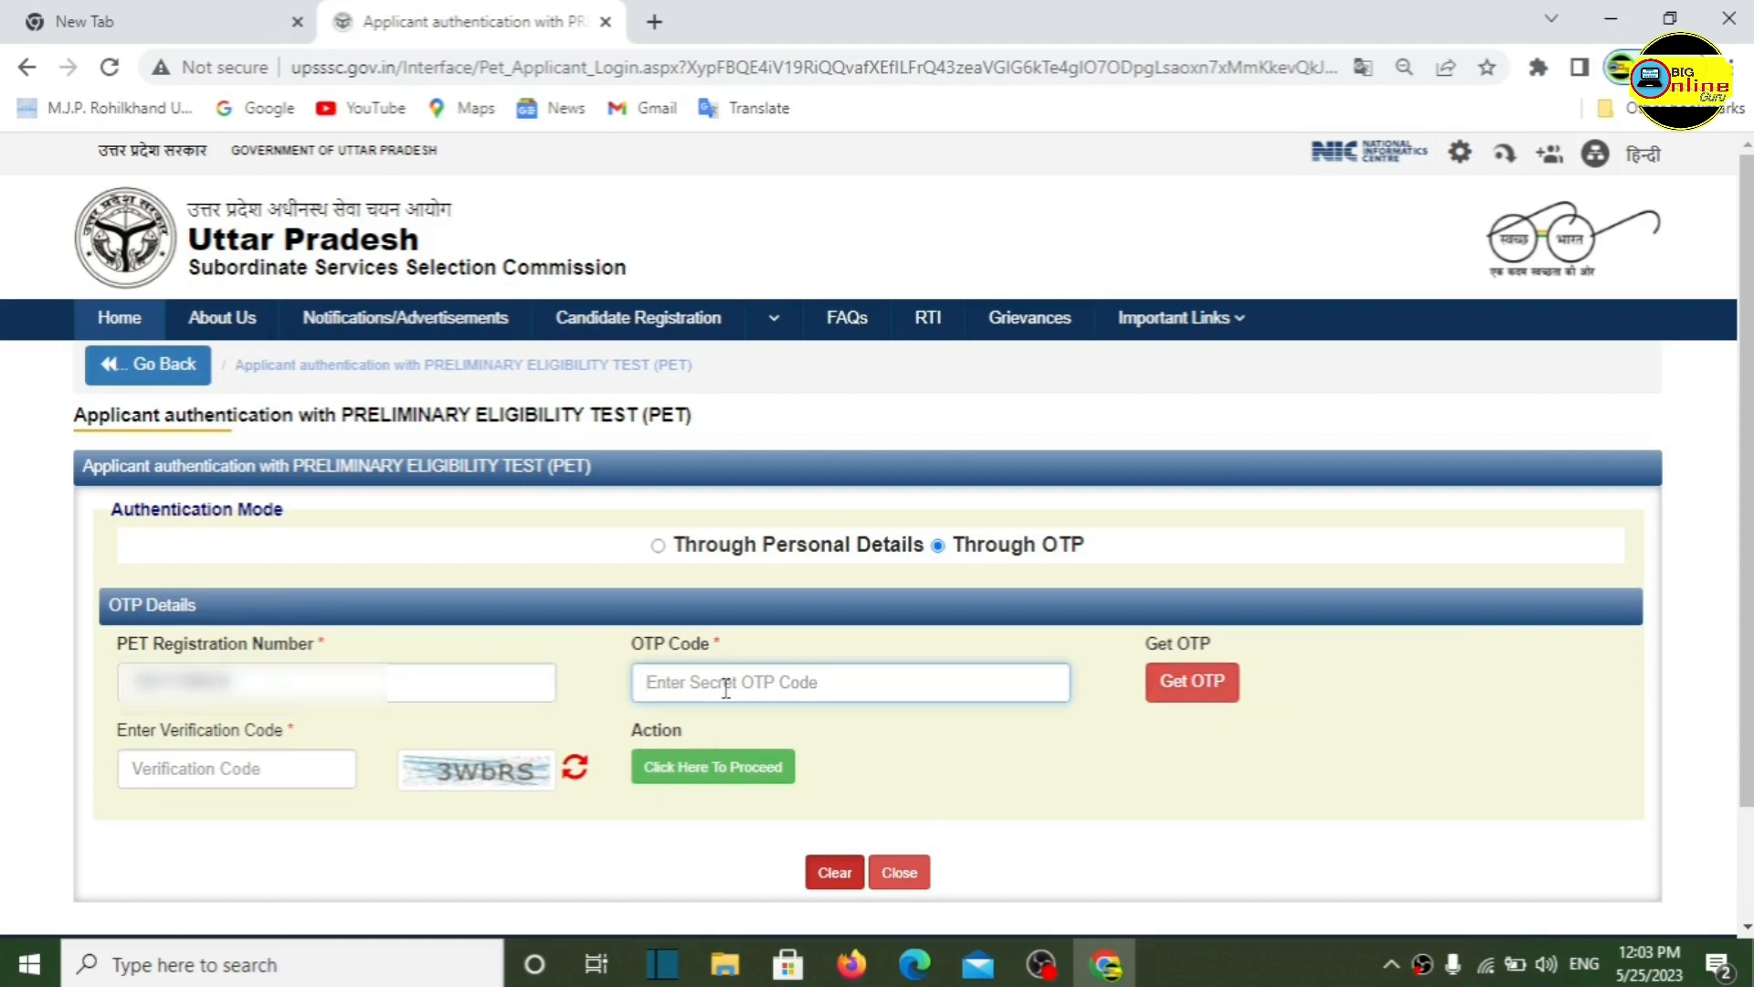
left_click(242, 767)
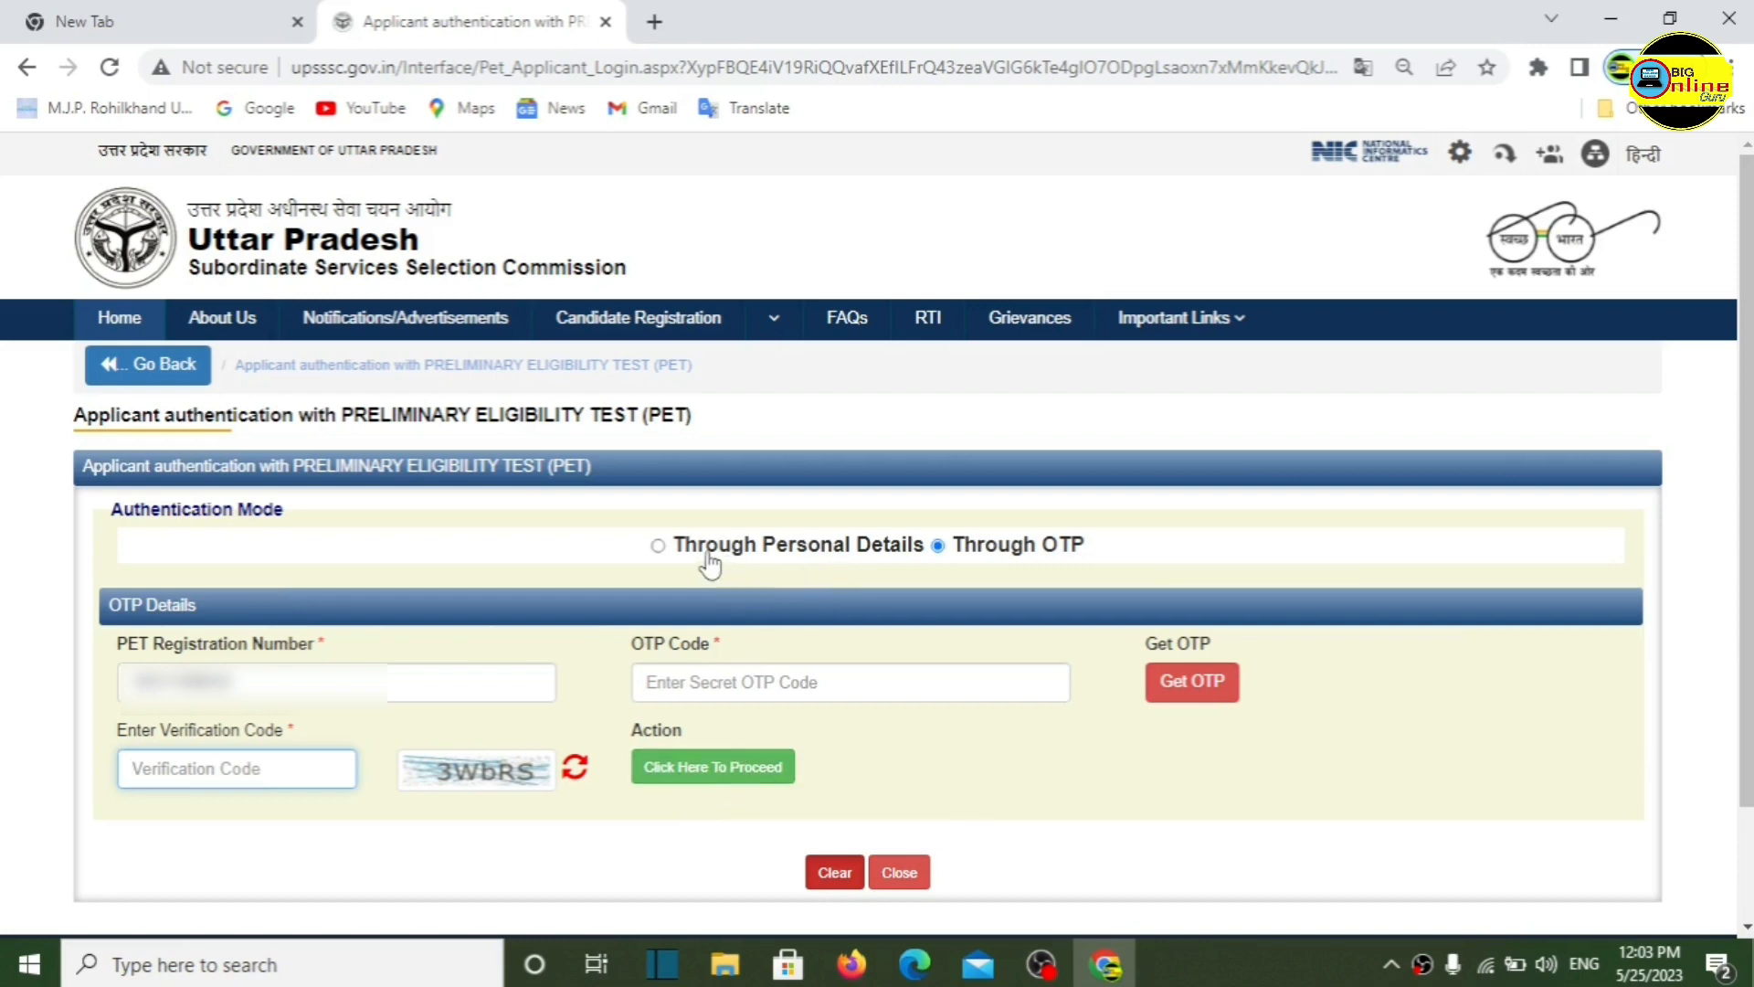
- Try Through Personal Details, switch back to Through OTP, and request an OTP
left_click(658, 545)
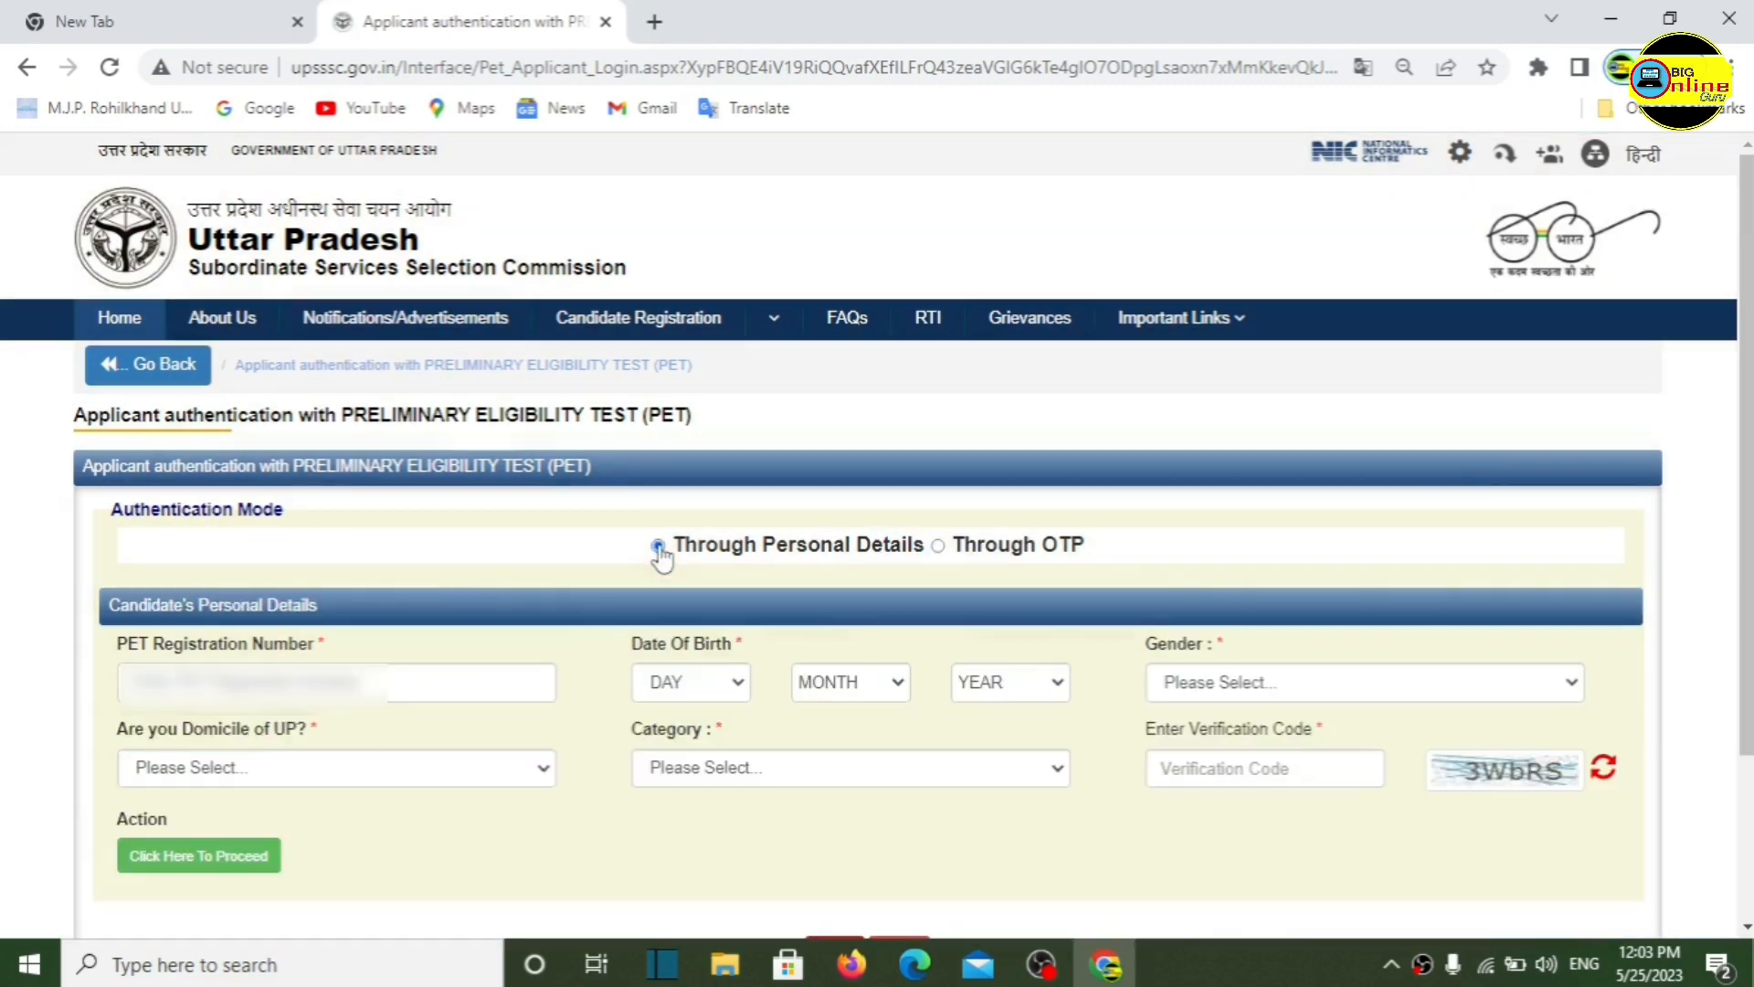
left_click(402, 692)
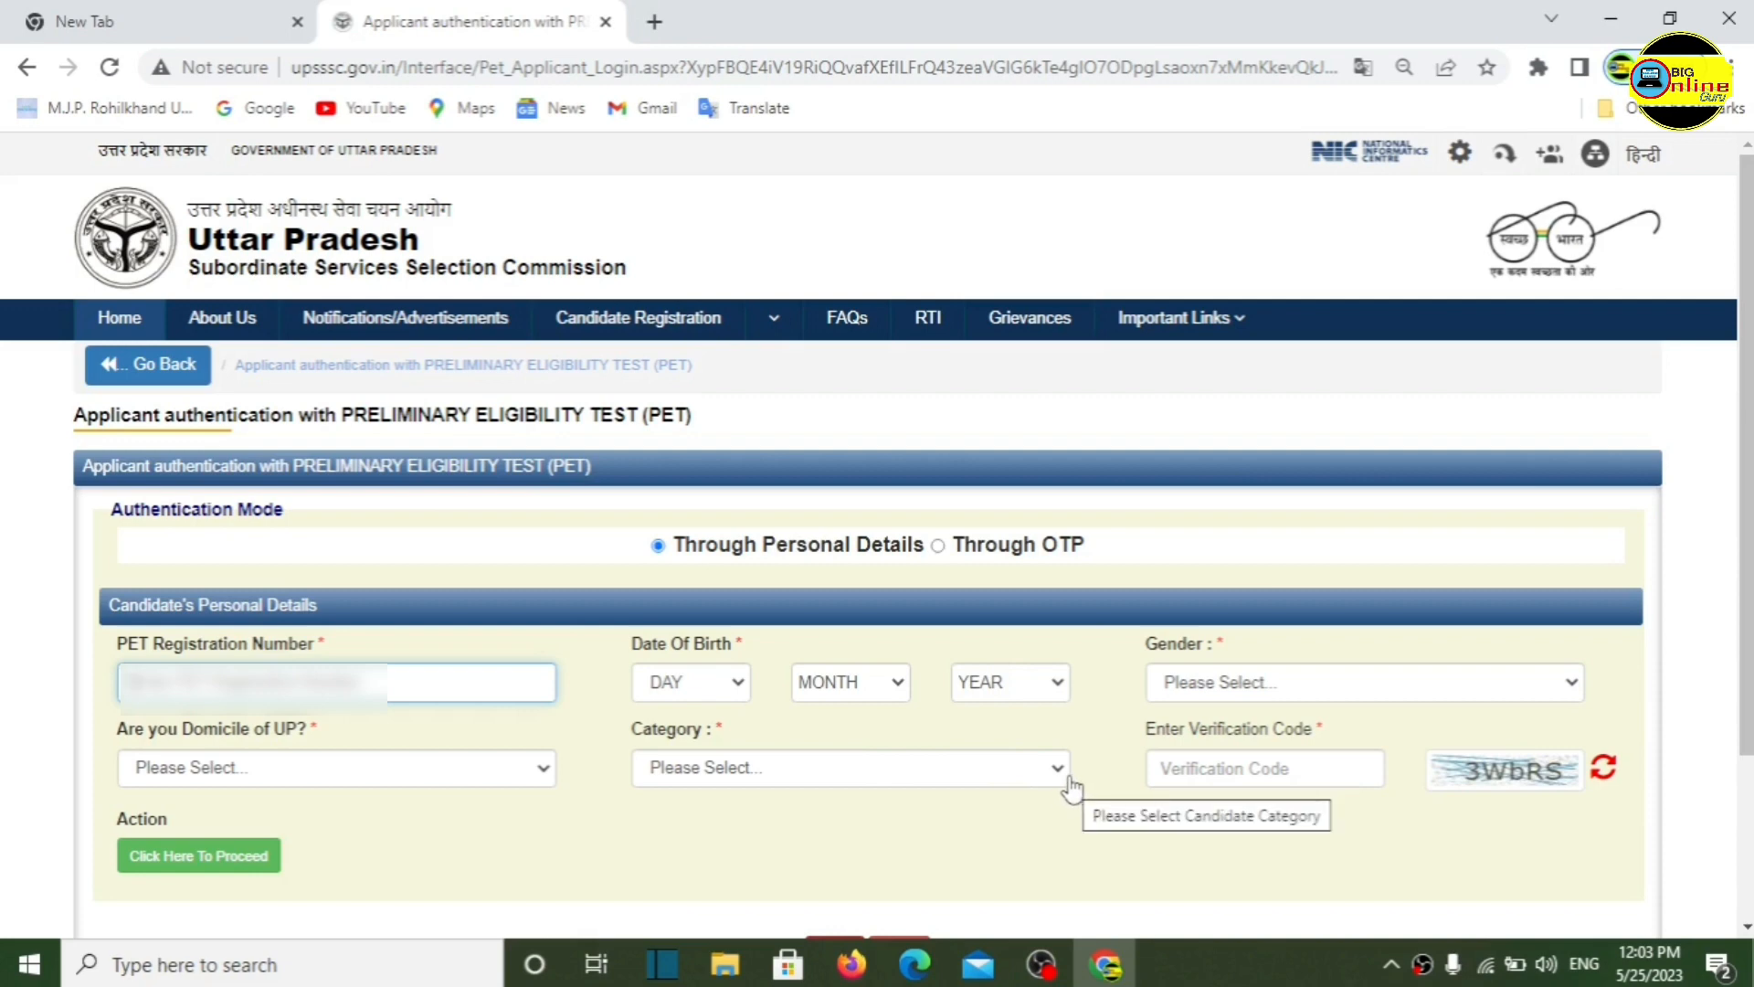
left_click(937, 546)
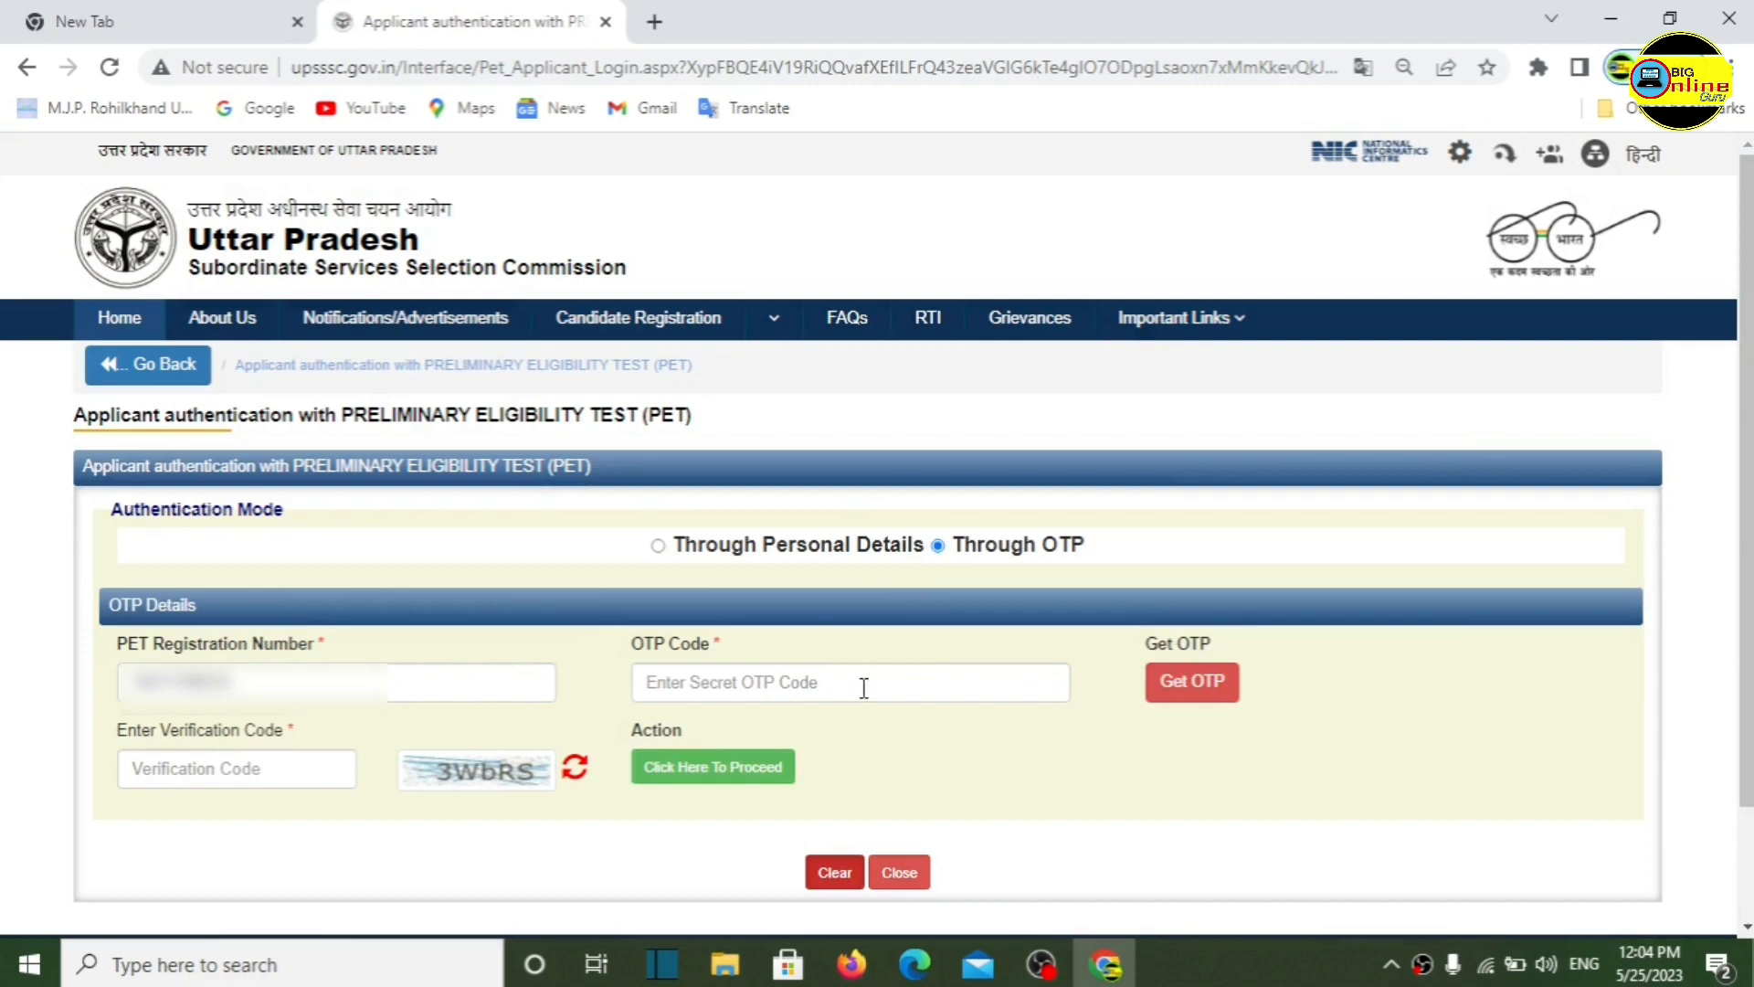
left_click(1184, 687)
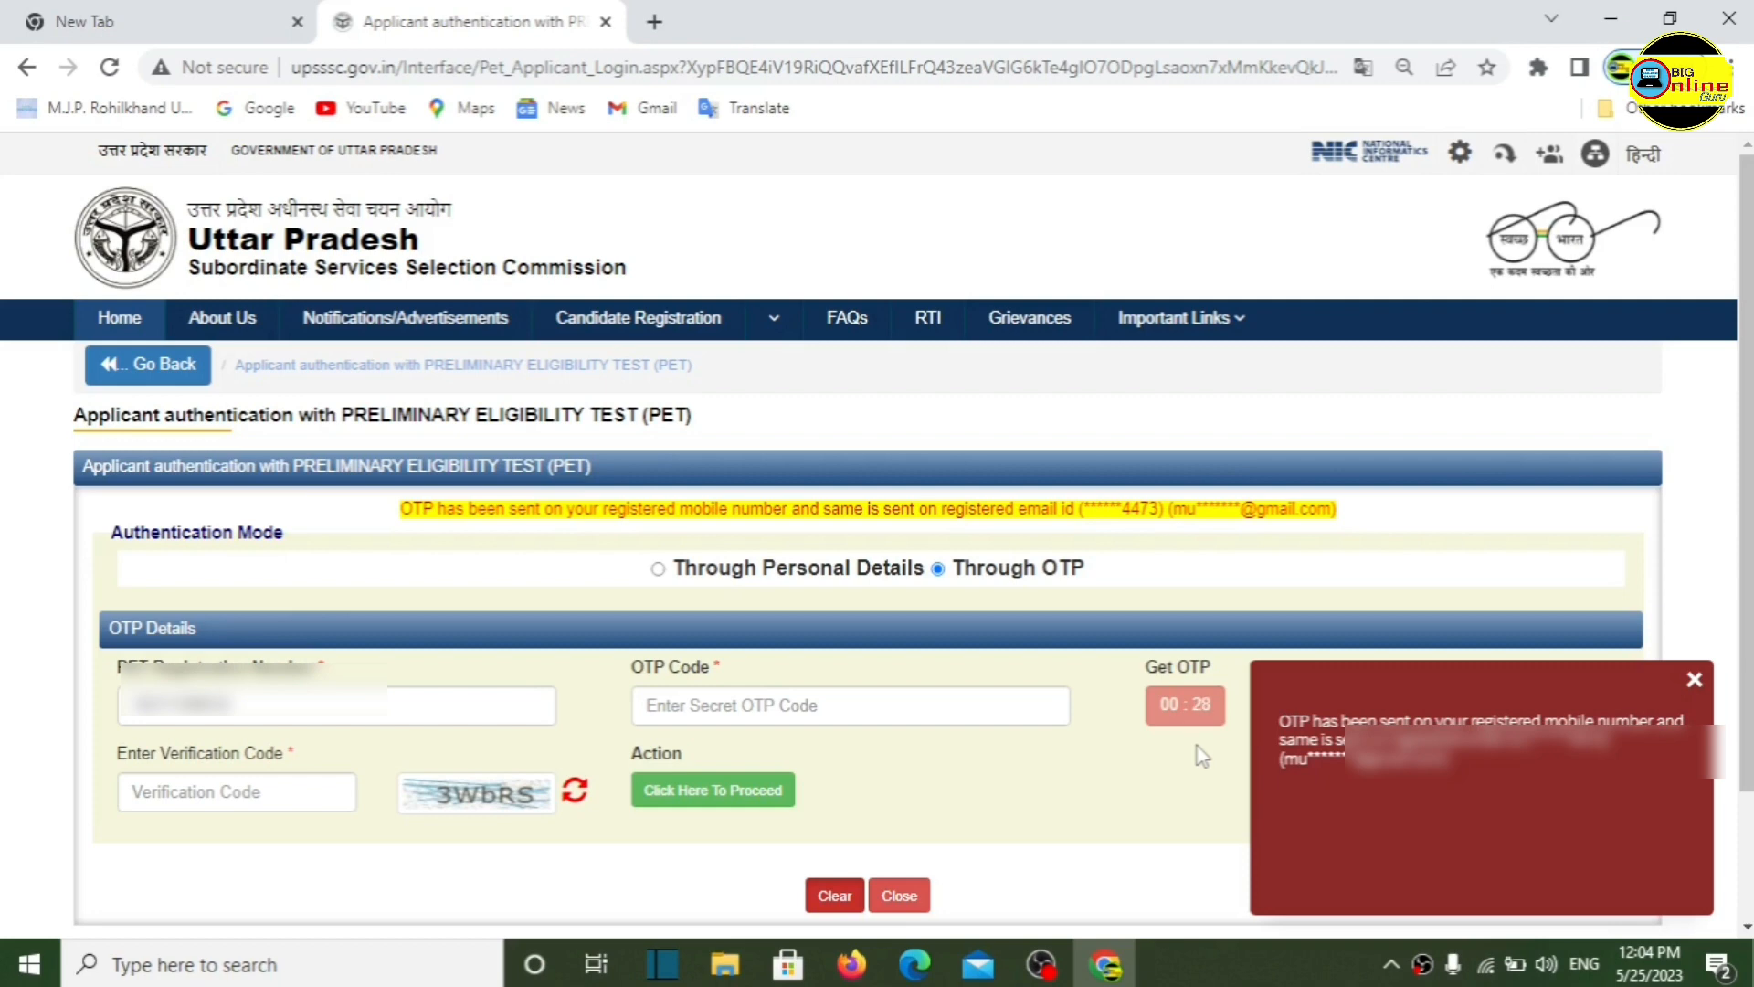
- Enter the received OTP and the captcha code, then proceed and confirm to reach the form
left_click(805, 705)
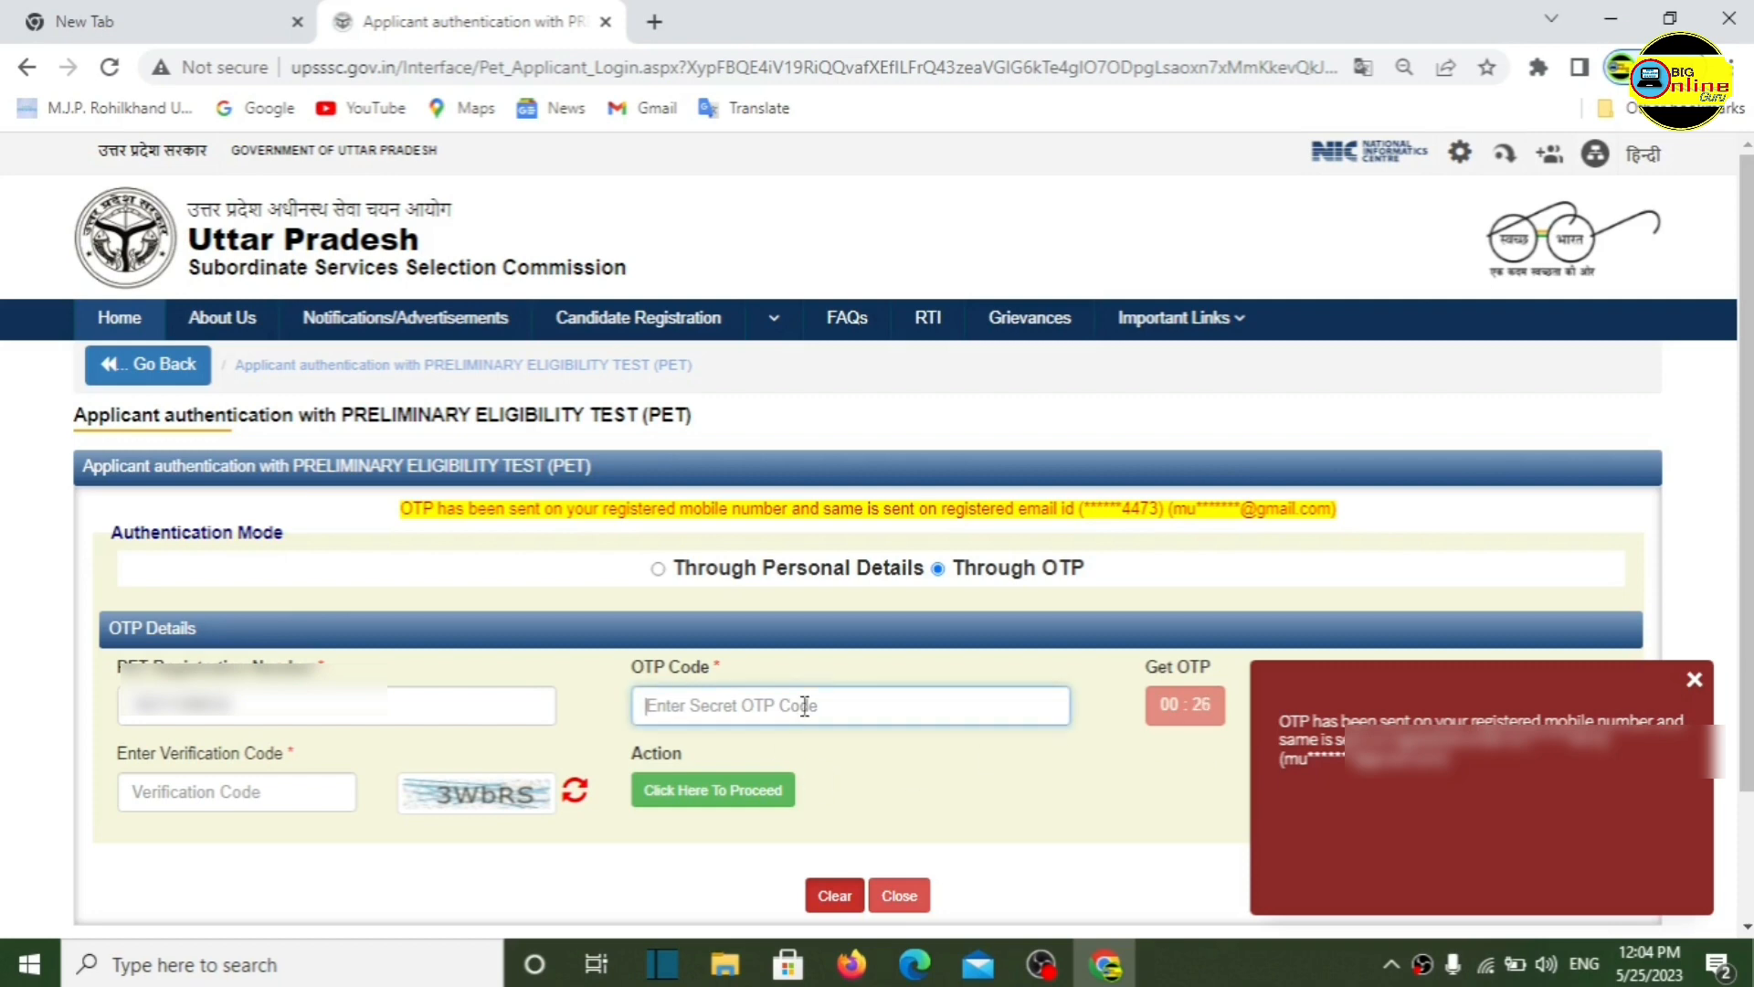
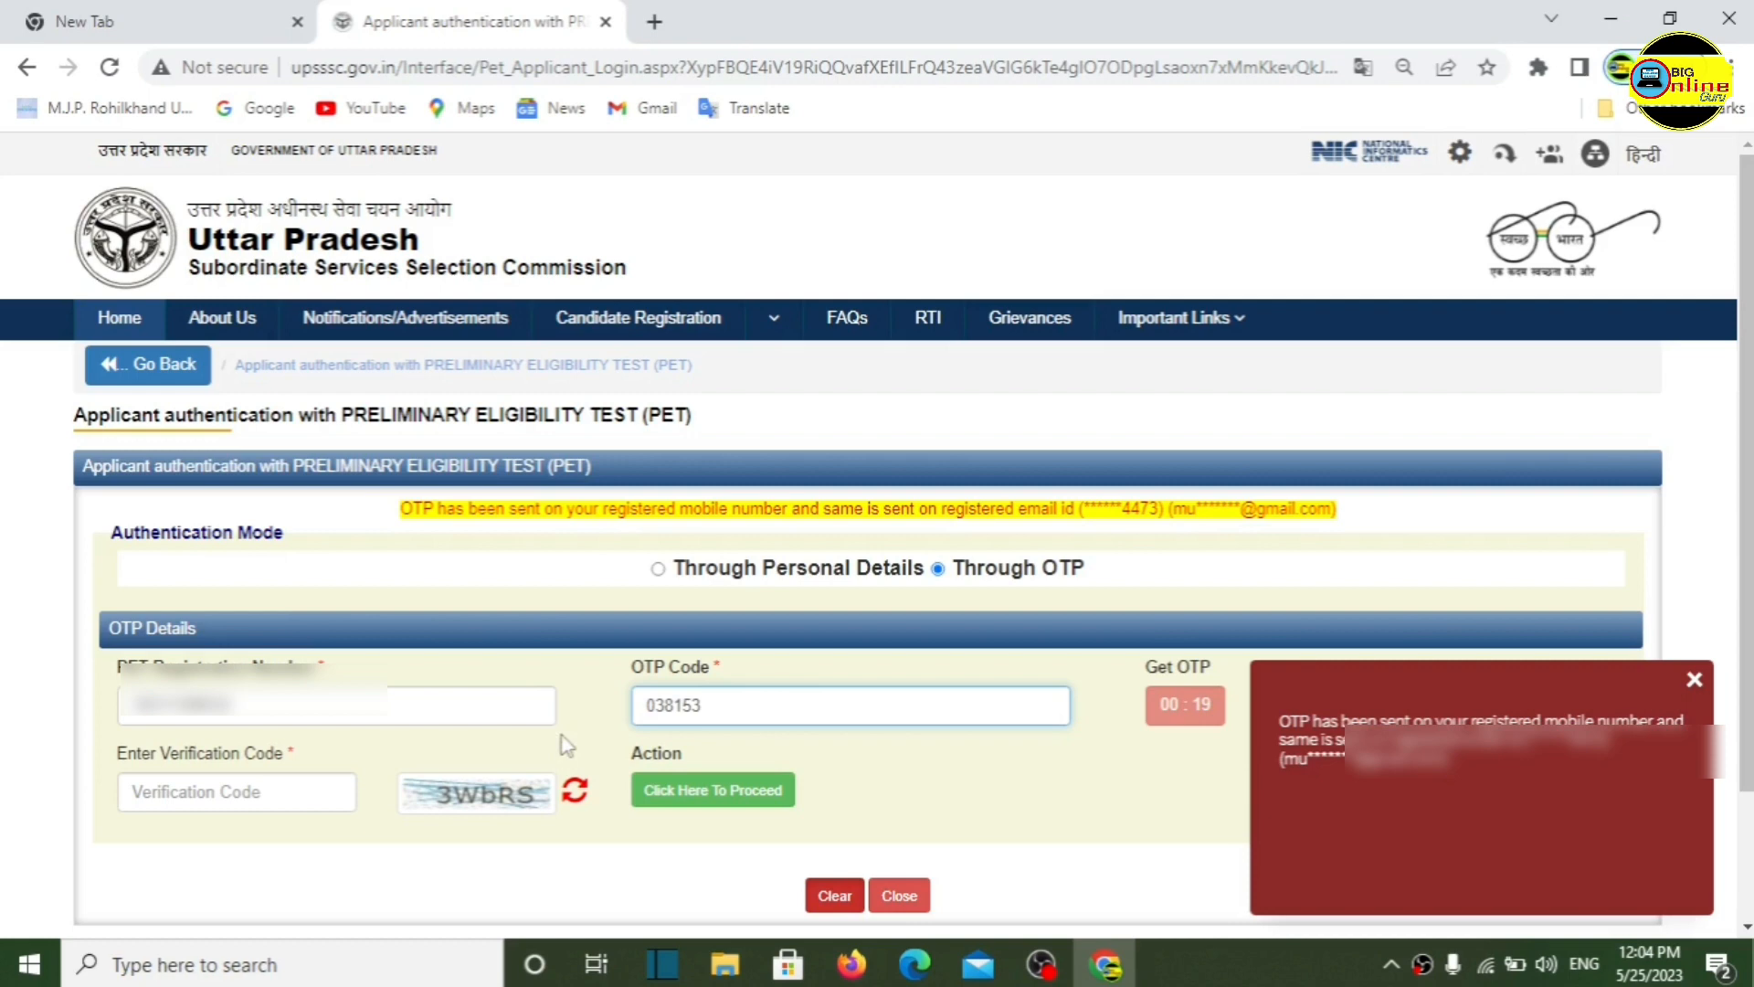
left_click(192, 795)
type("3")
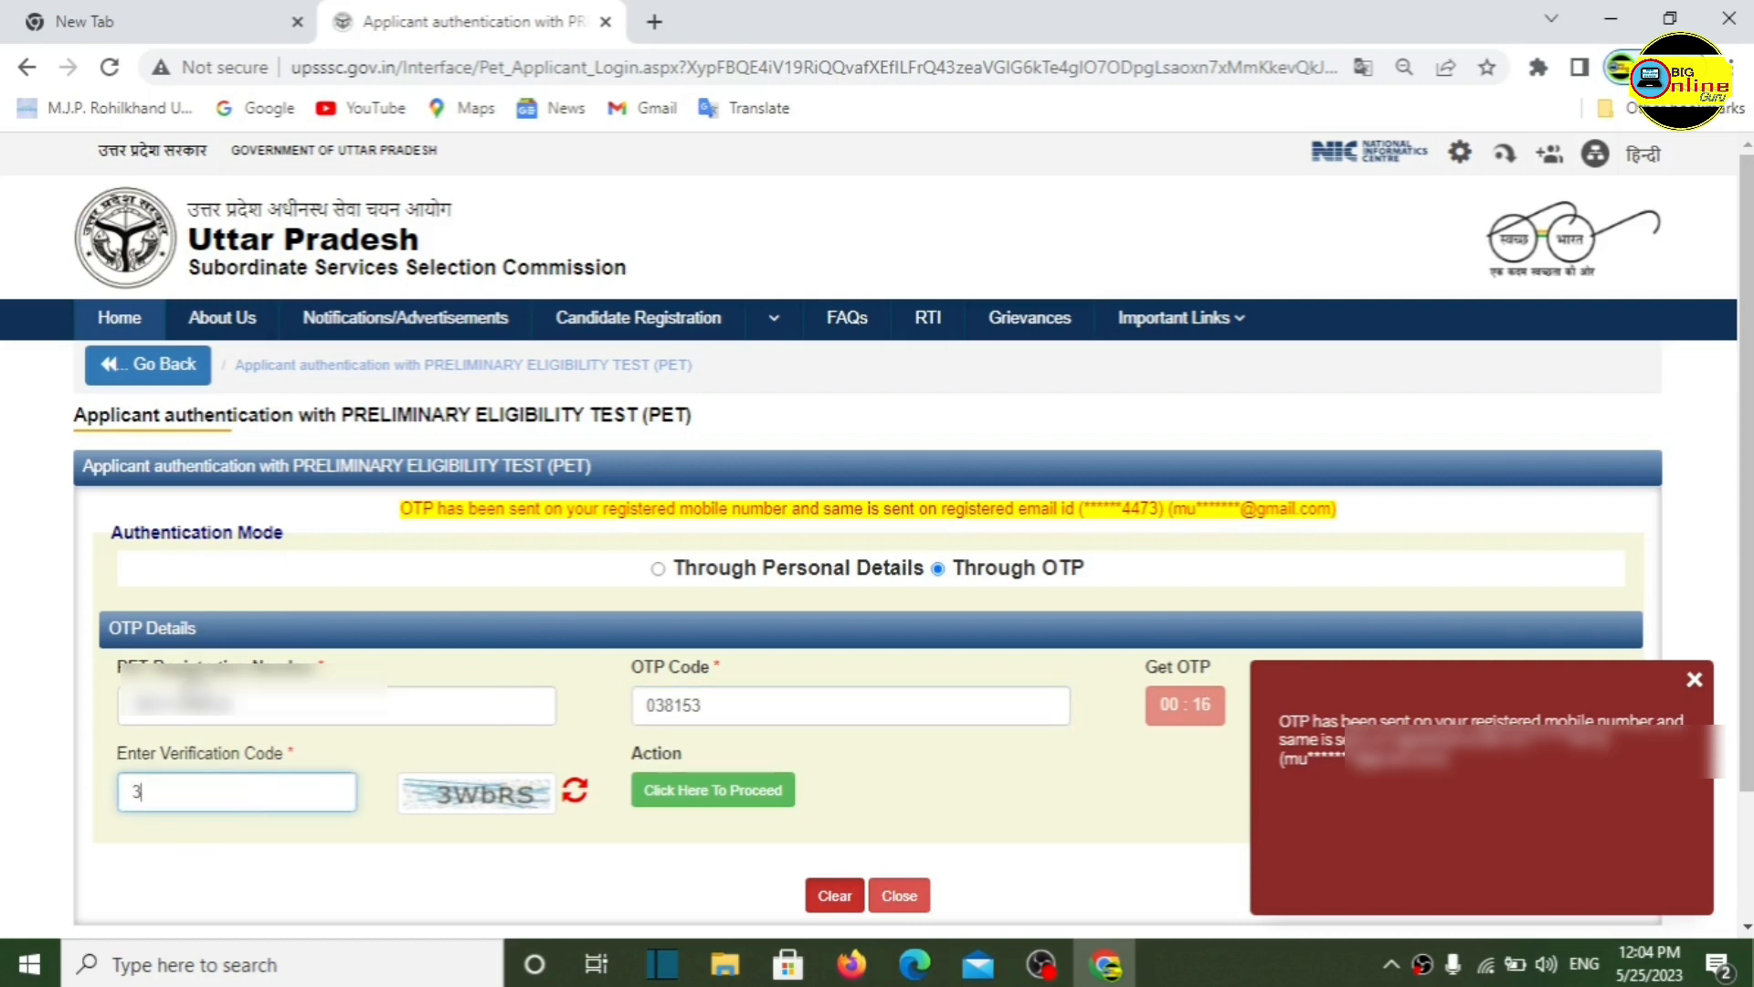
type("WbRS")
left_click(731, 795)
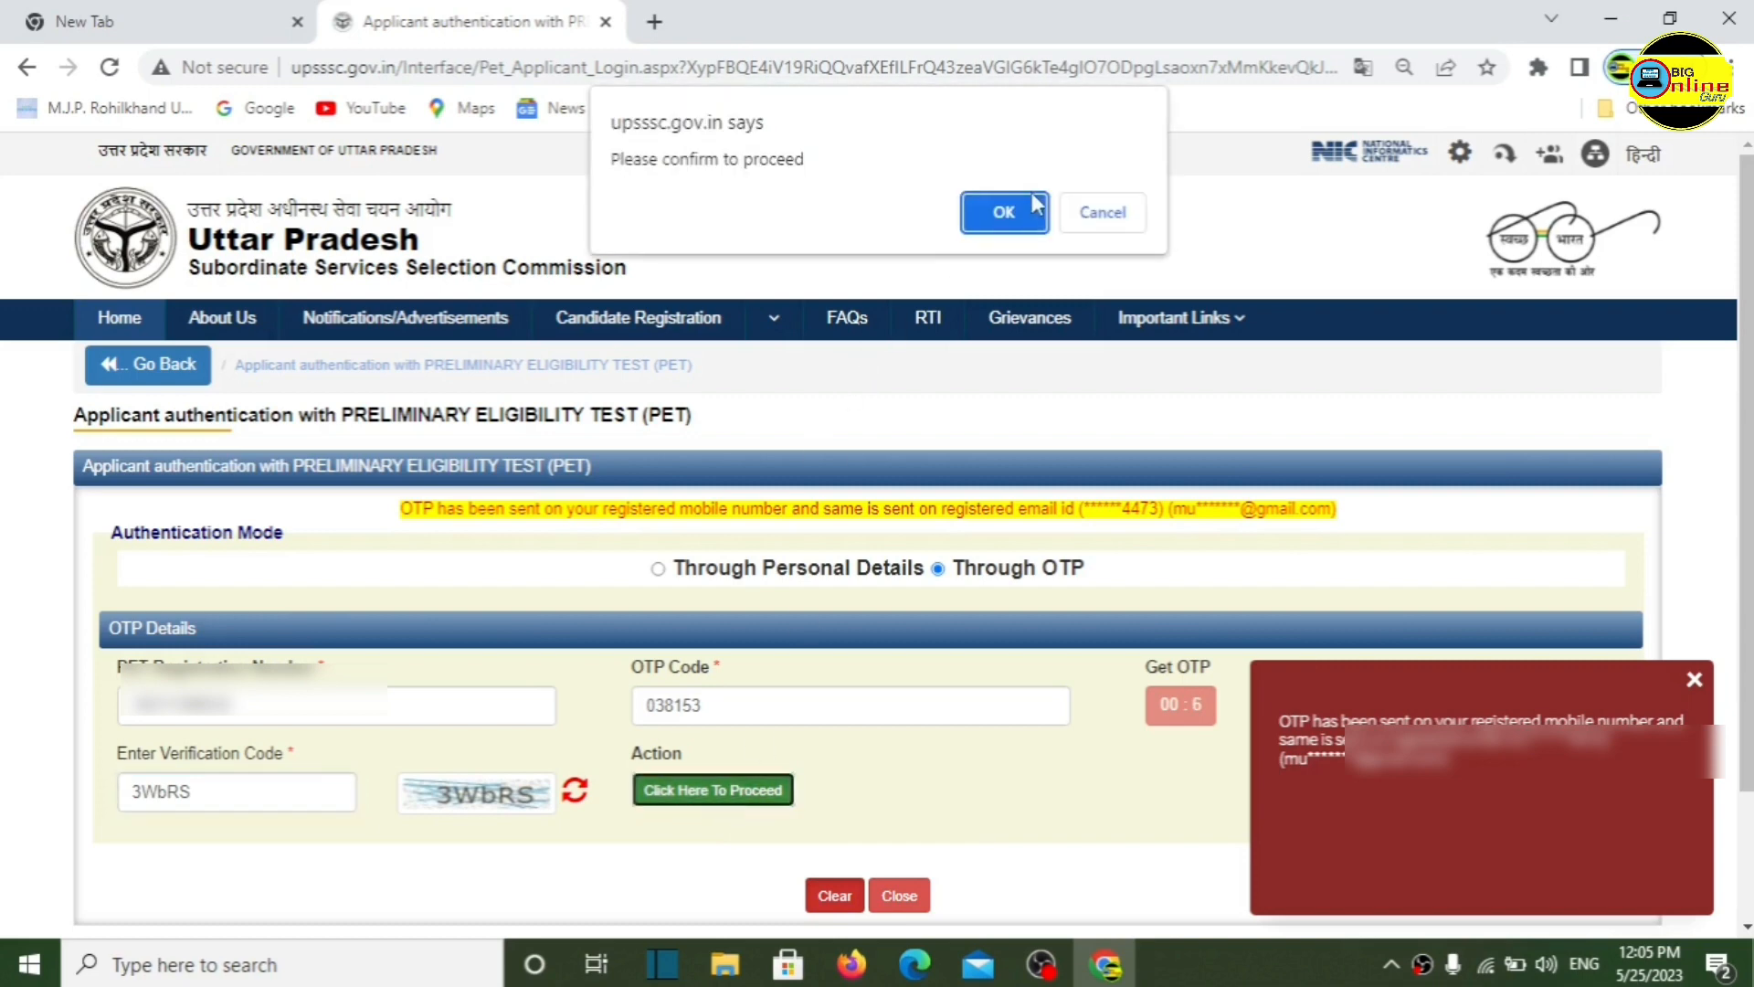
left_click(1004, 212)
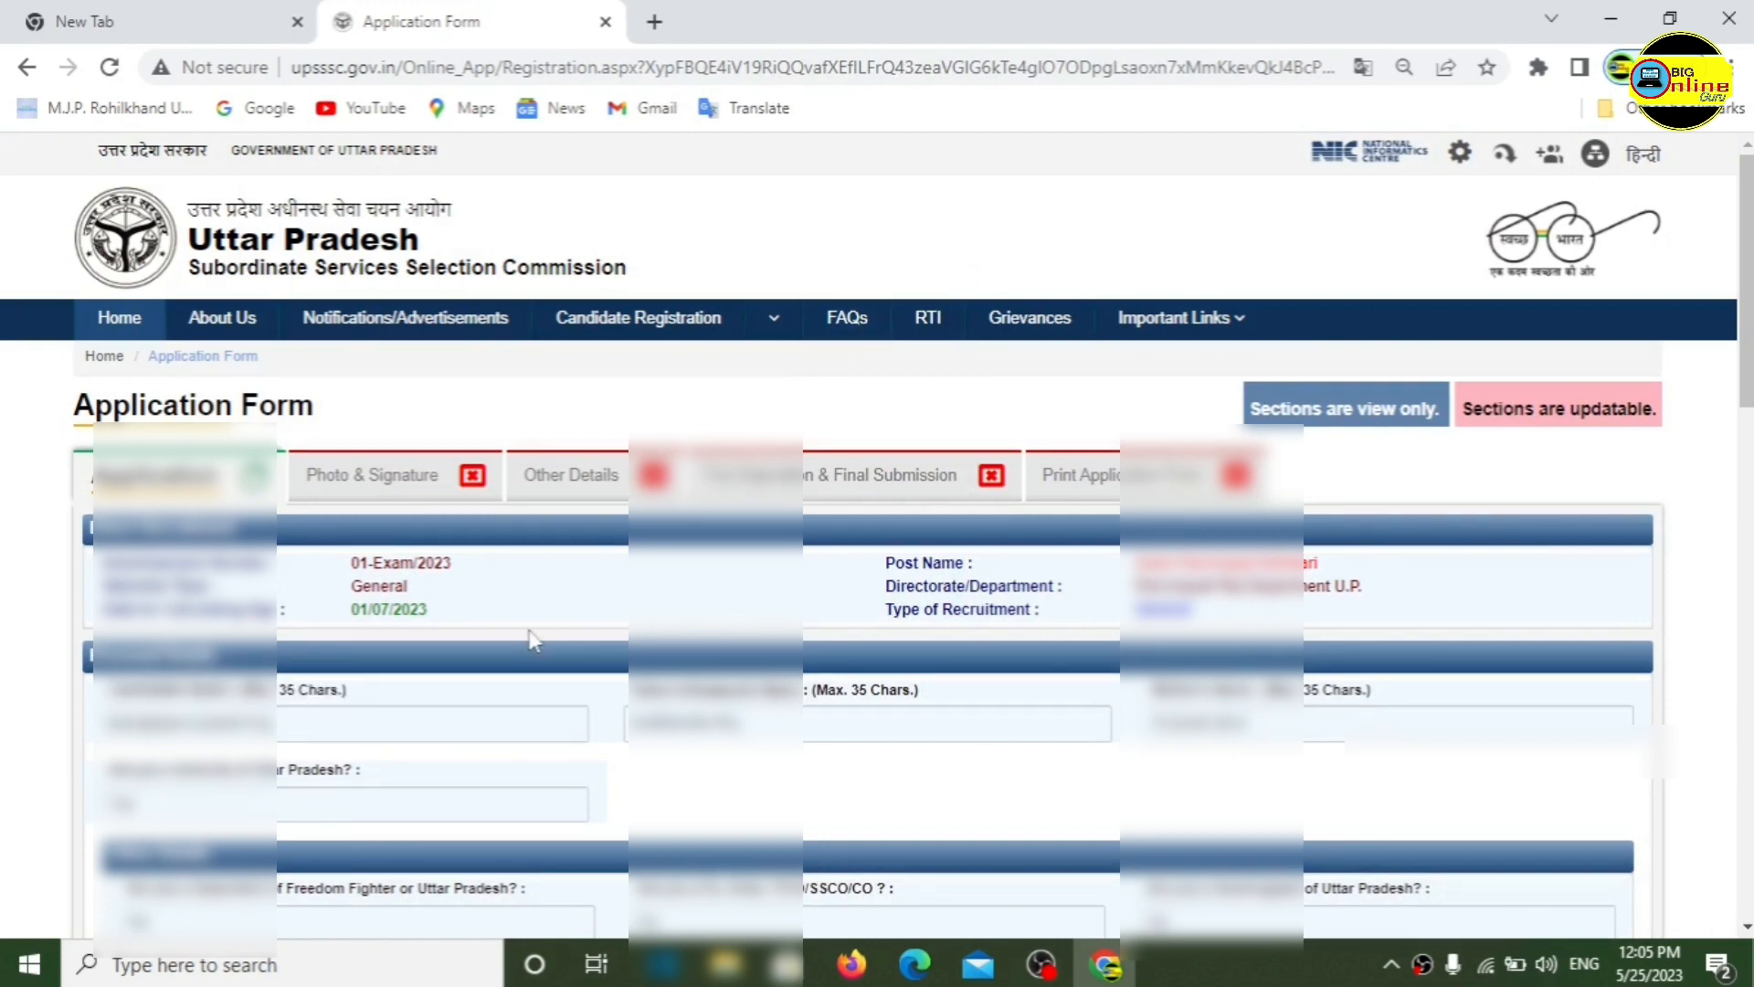
- Scroll down the Application Form and answer No to additional age relaxation
scroll(533, 637, "down", 1)
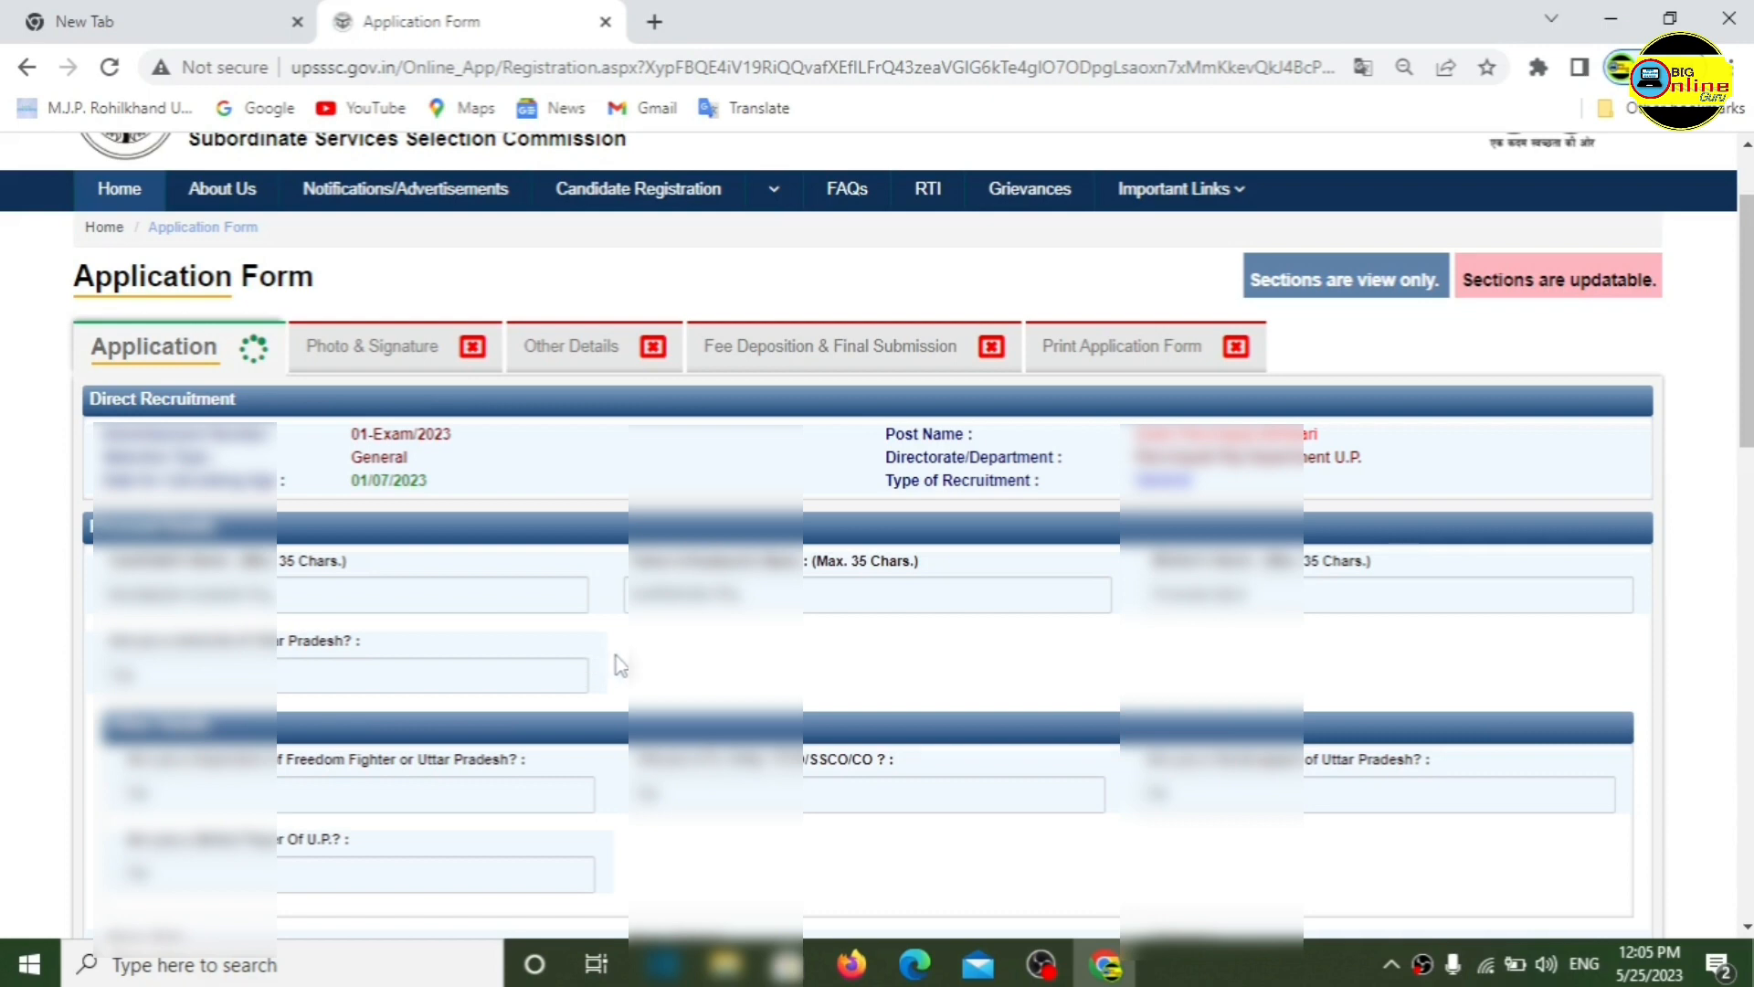
scroll(616, 664, "down", 1)
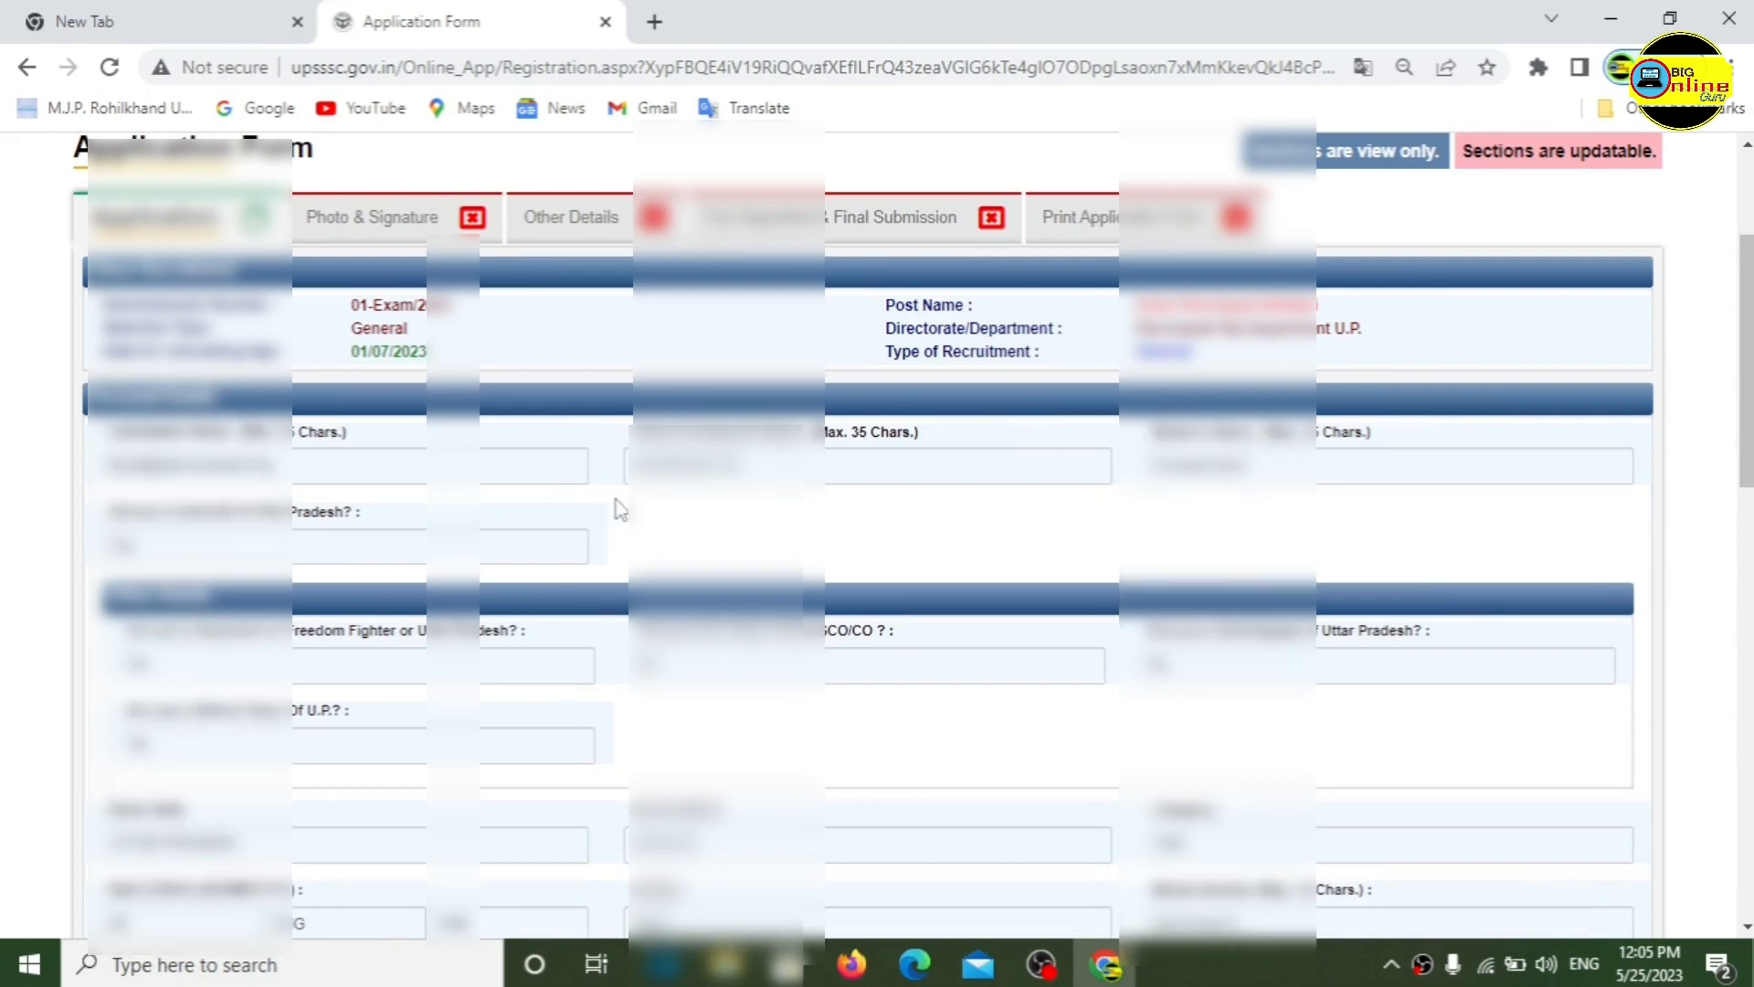
scroll(614, 510, "down", 2)
scroll(620, 513, "down", 1)
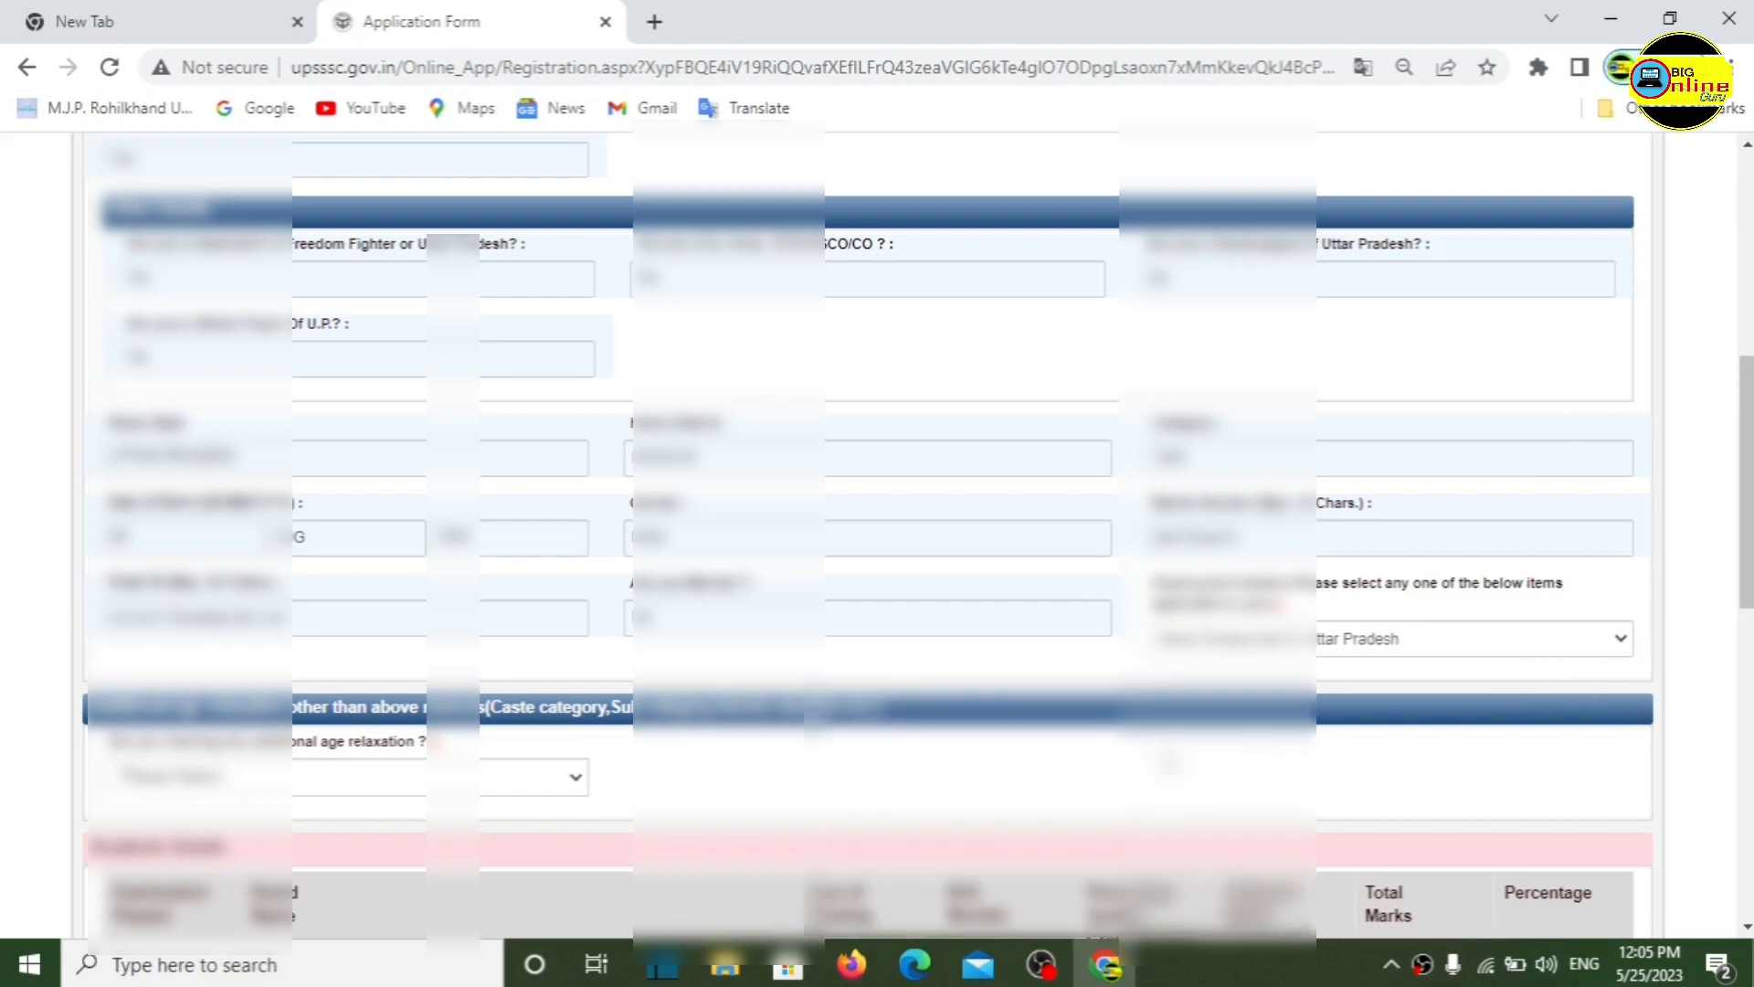
scroll(716, 660, "down", 3)
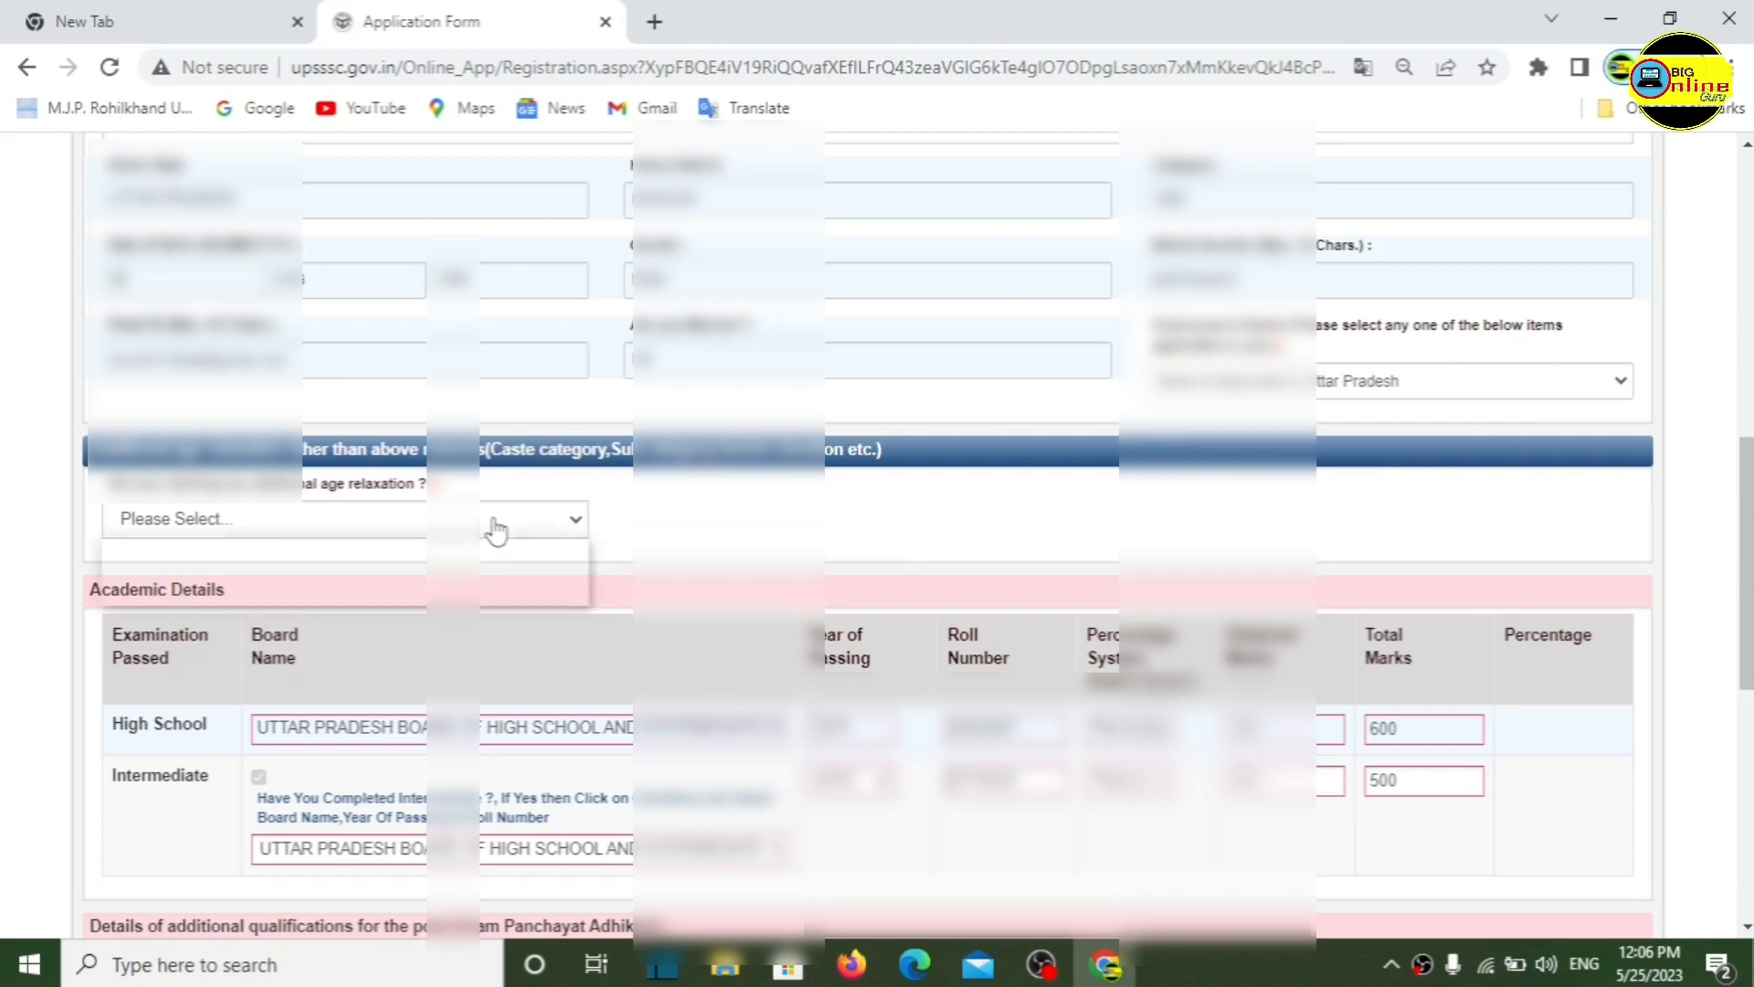
left_click(494, 530)
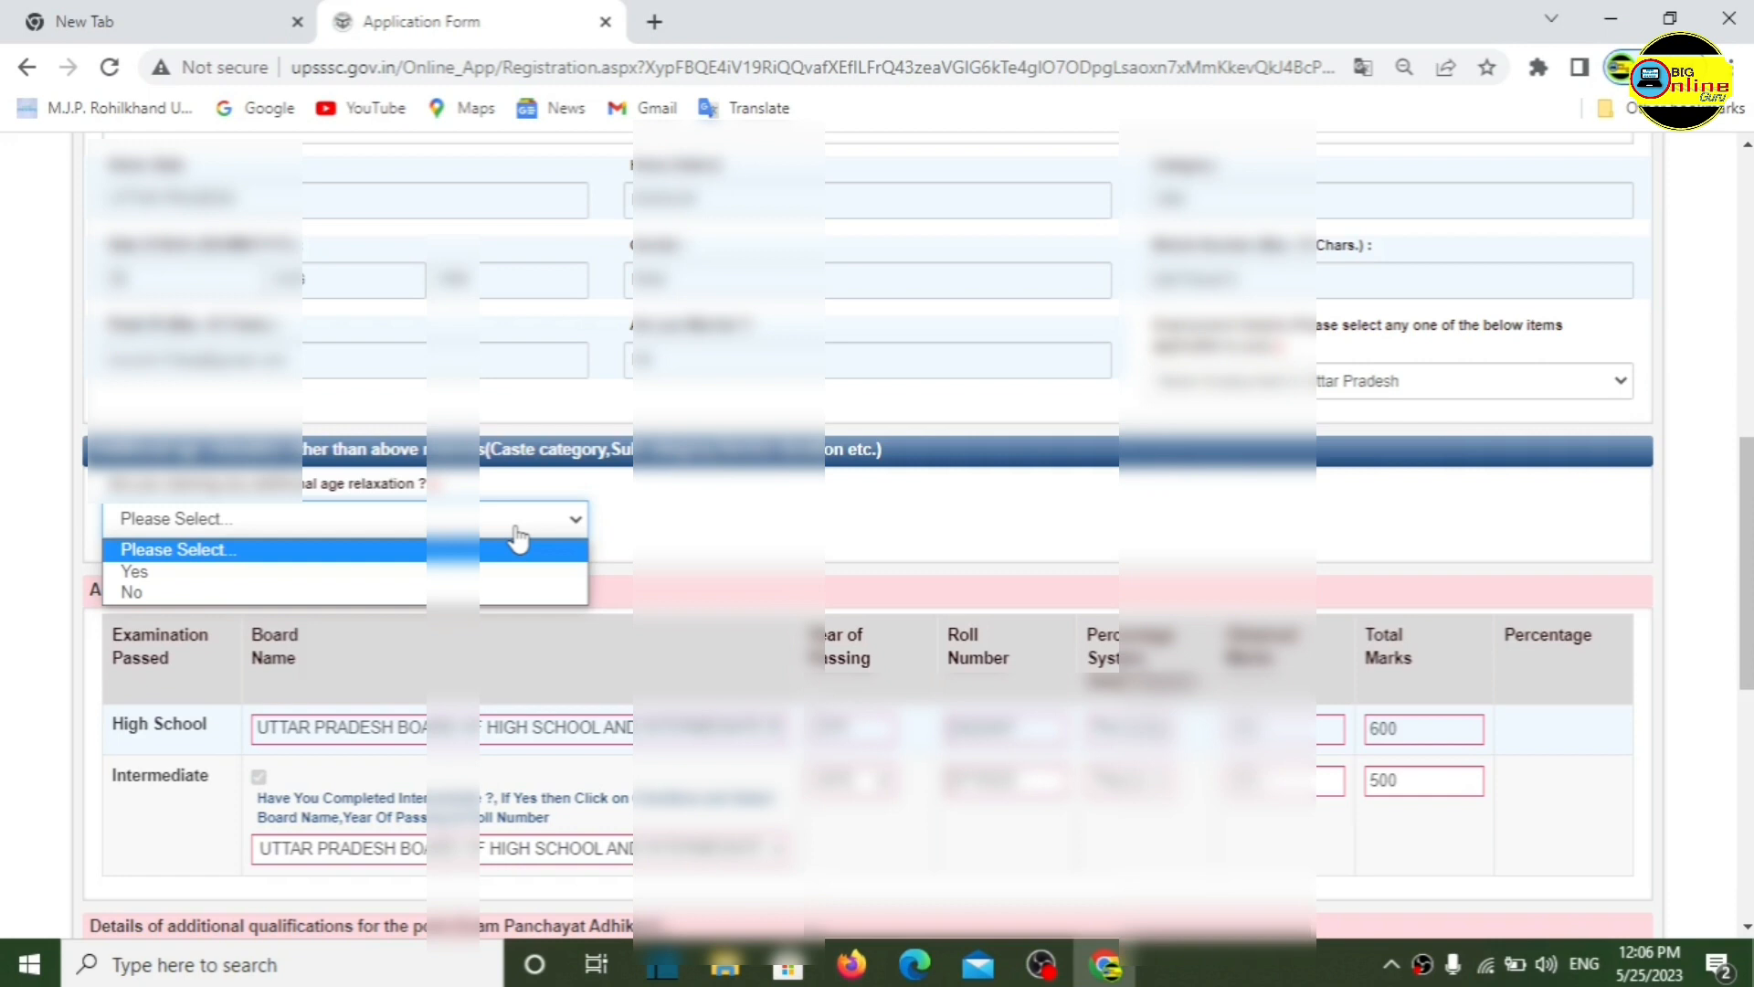
left_click(490, 592)
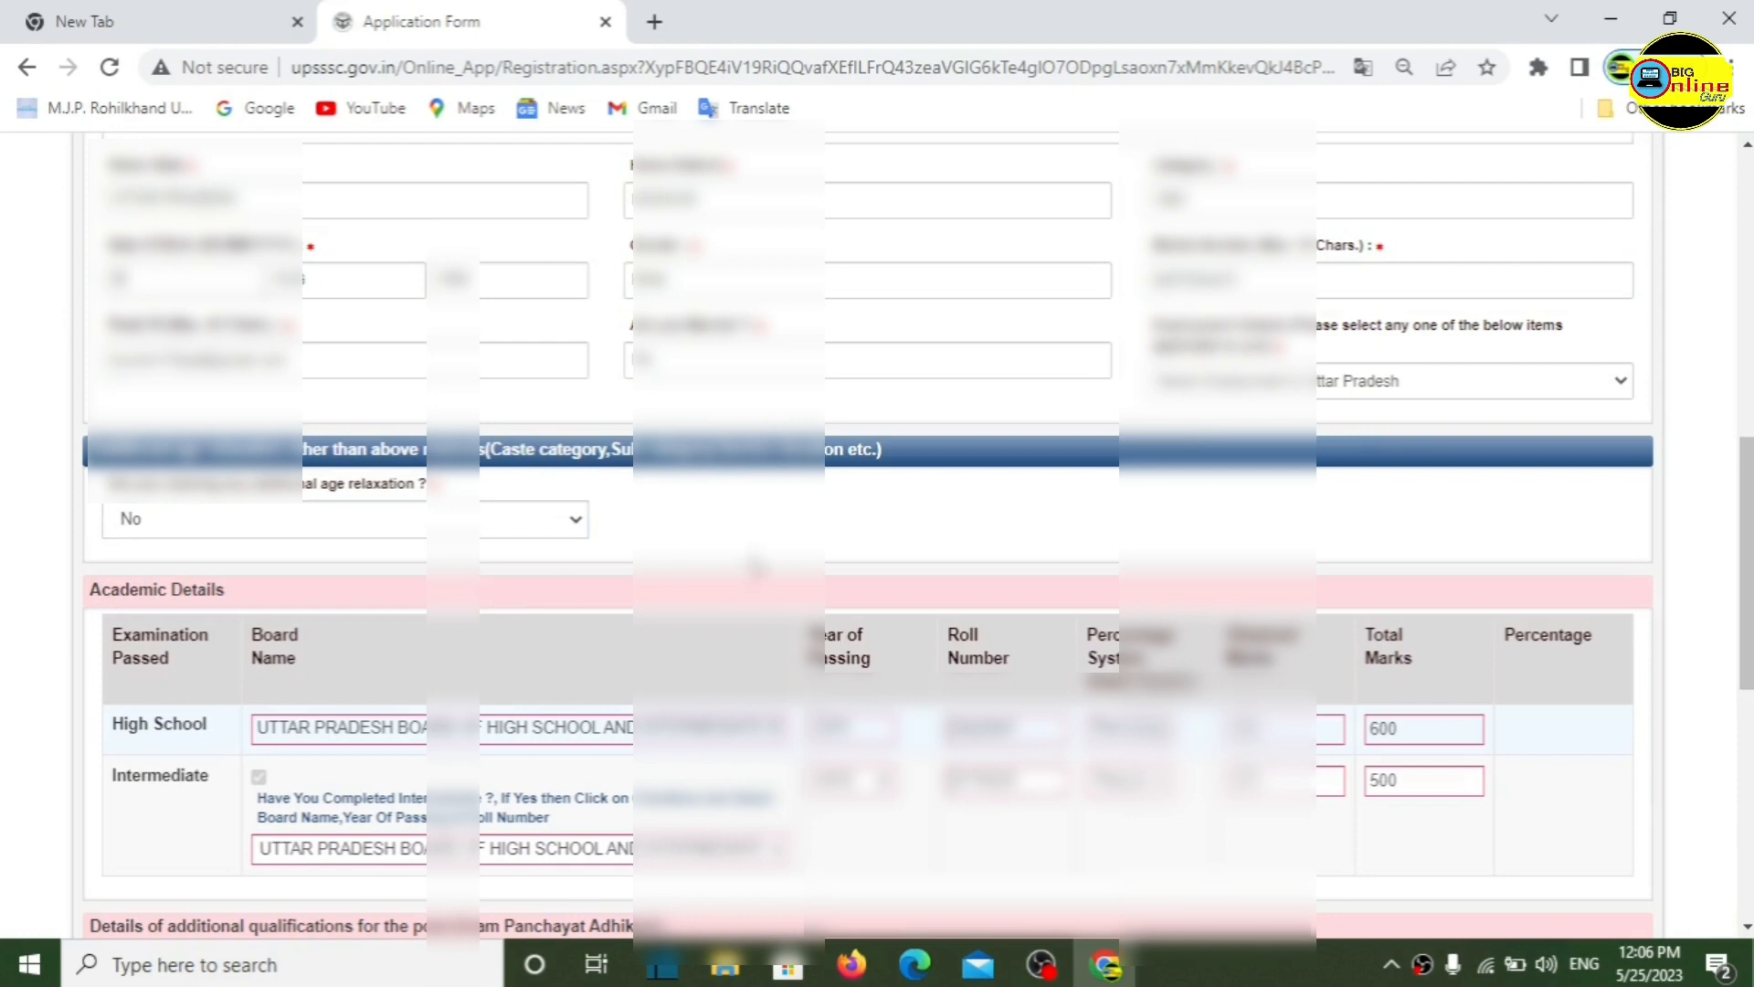
scroll(472, 479, "up", 1)
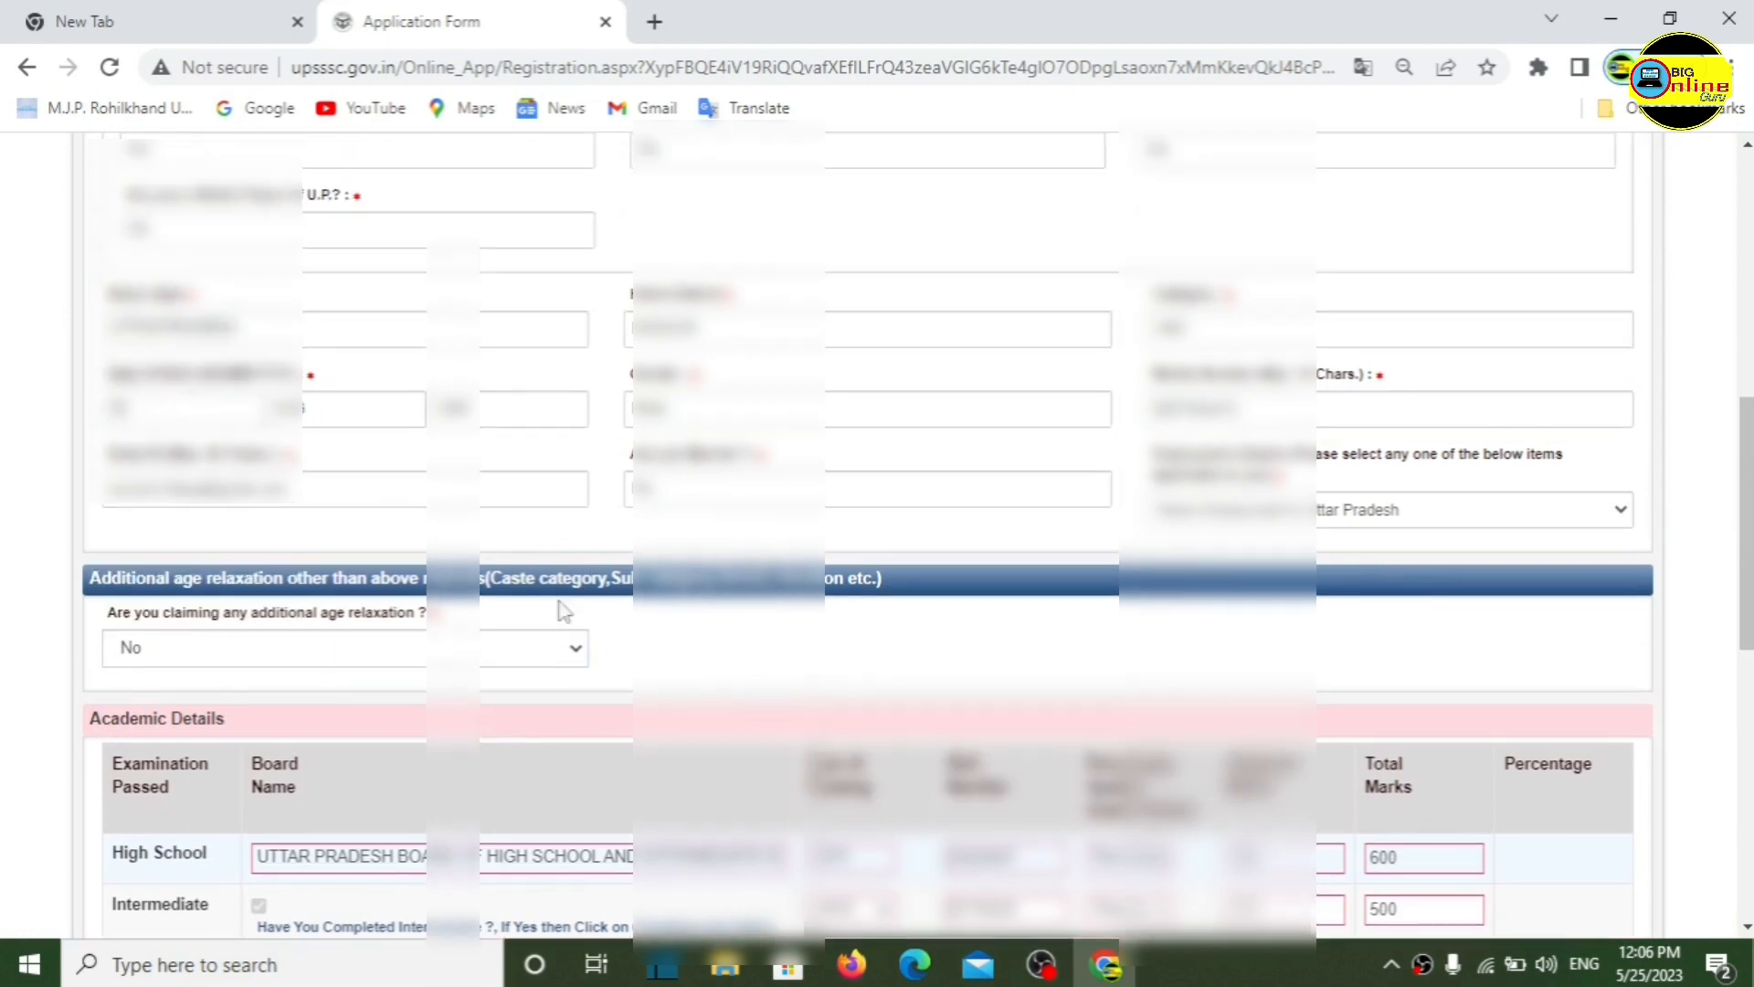
scroll(656, 685, "down", 3)
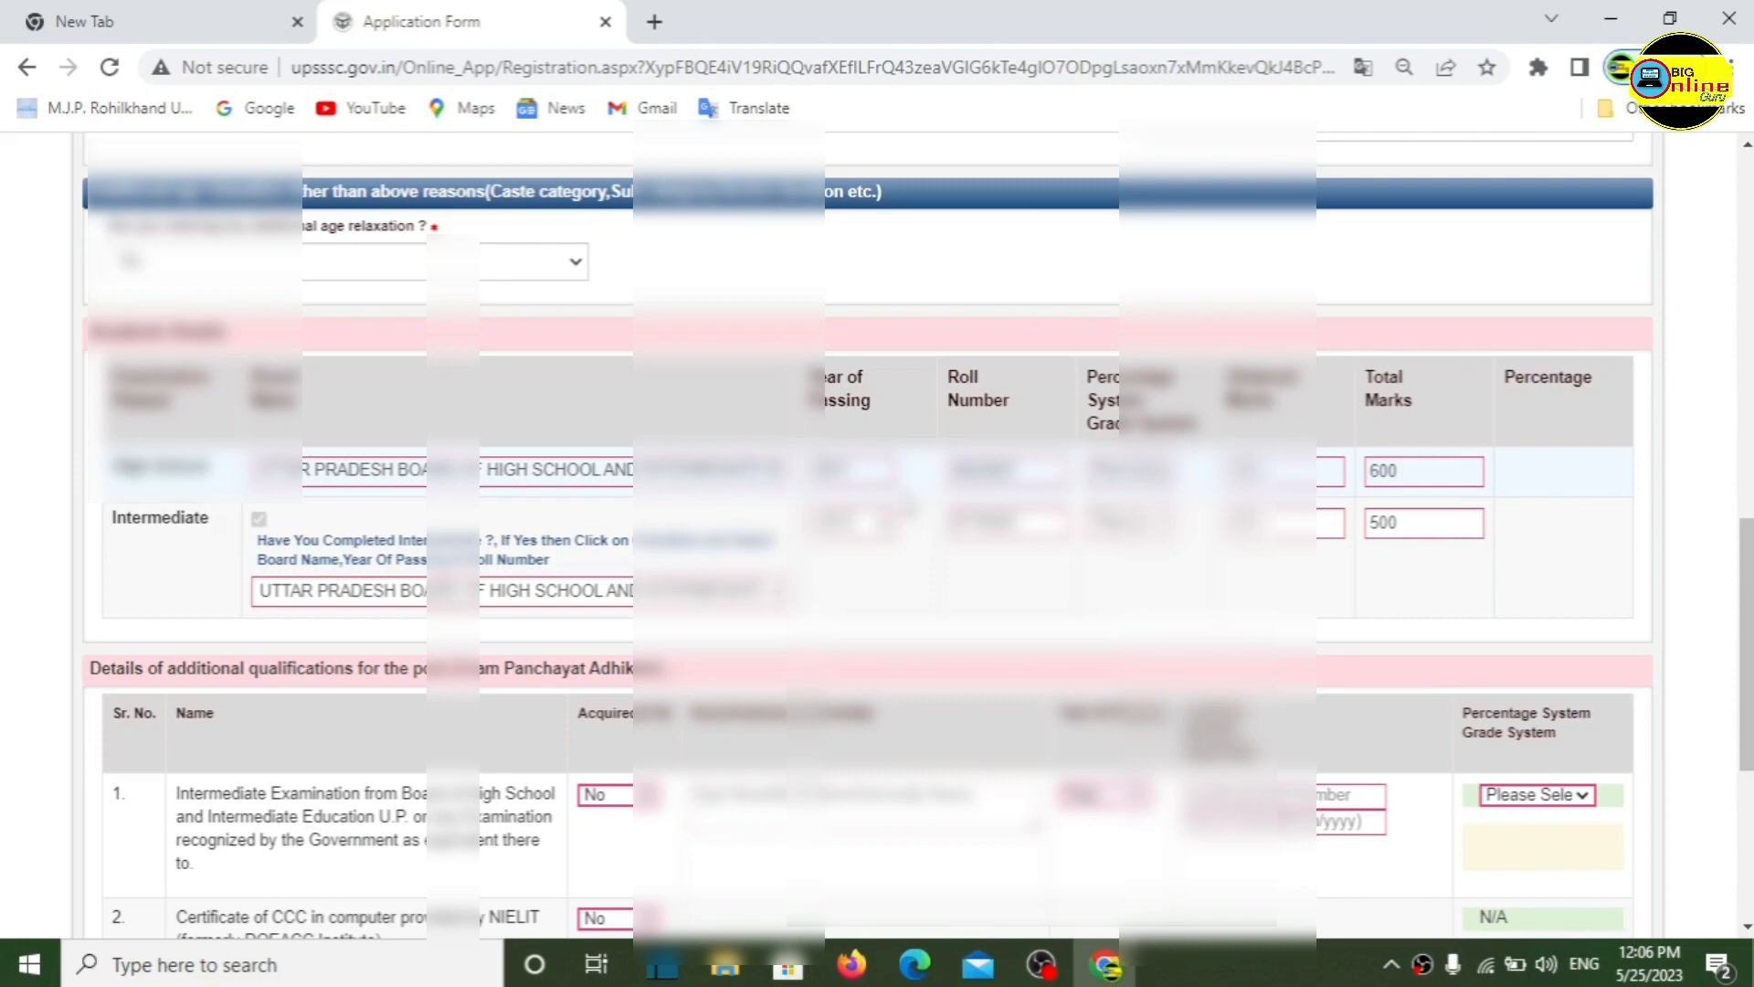
scroll(912, 505, "down", 3)
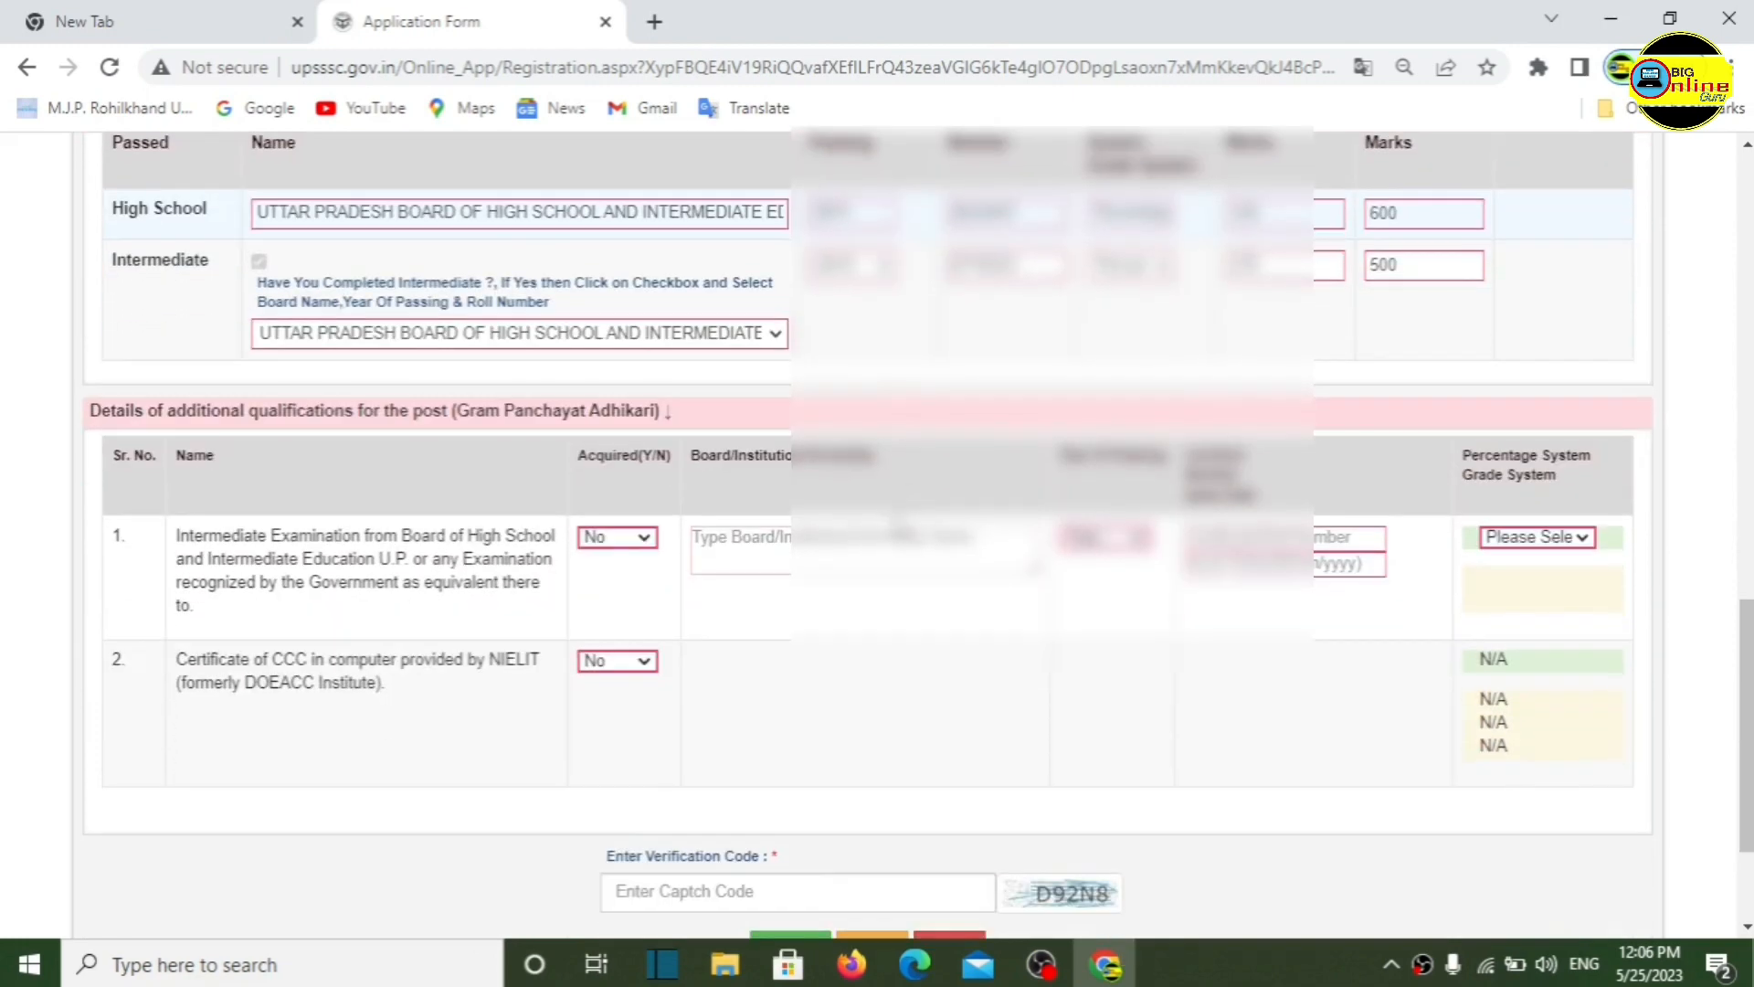
scroll(886, 555, "down", 1)
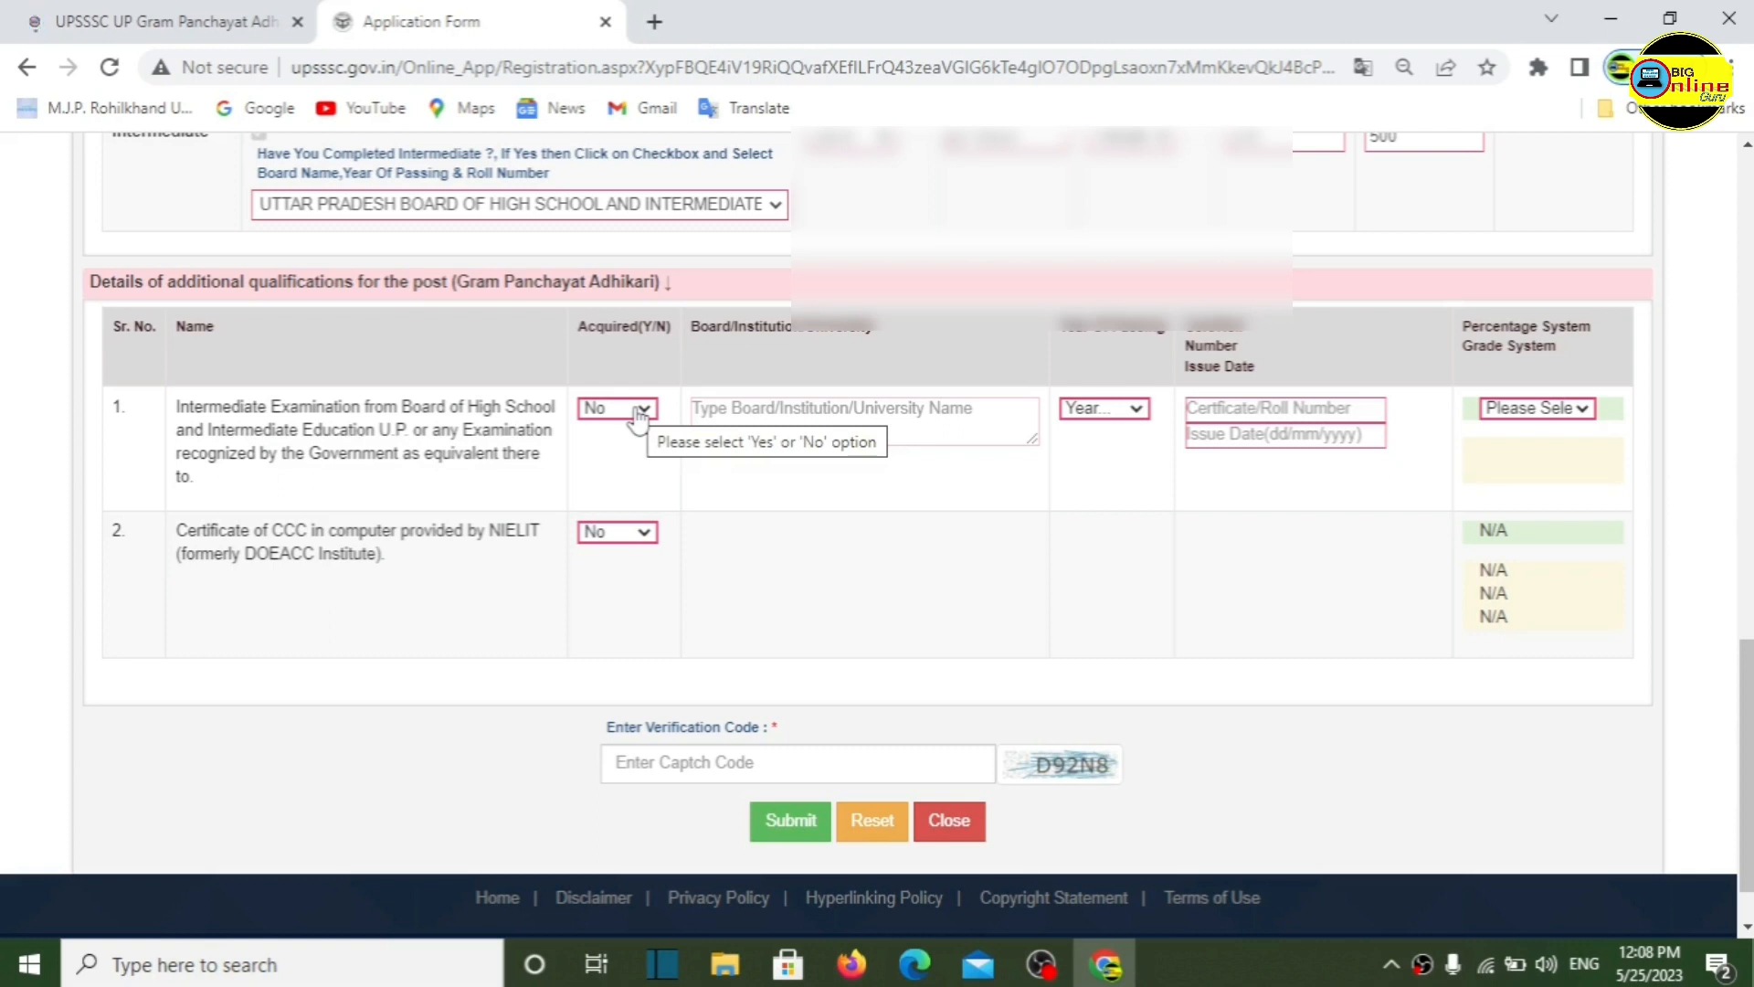
- Mark Intermediate as acquired from UP BOARD, passed in 2013, with a certificate issue date
left_click(640, 413)
left_click(612, 453)
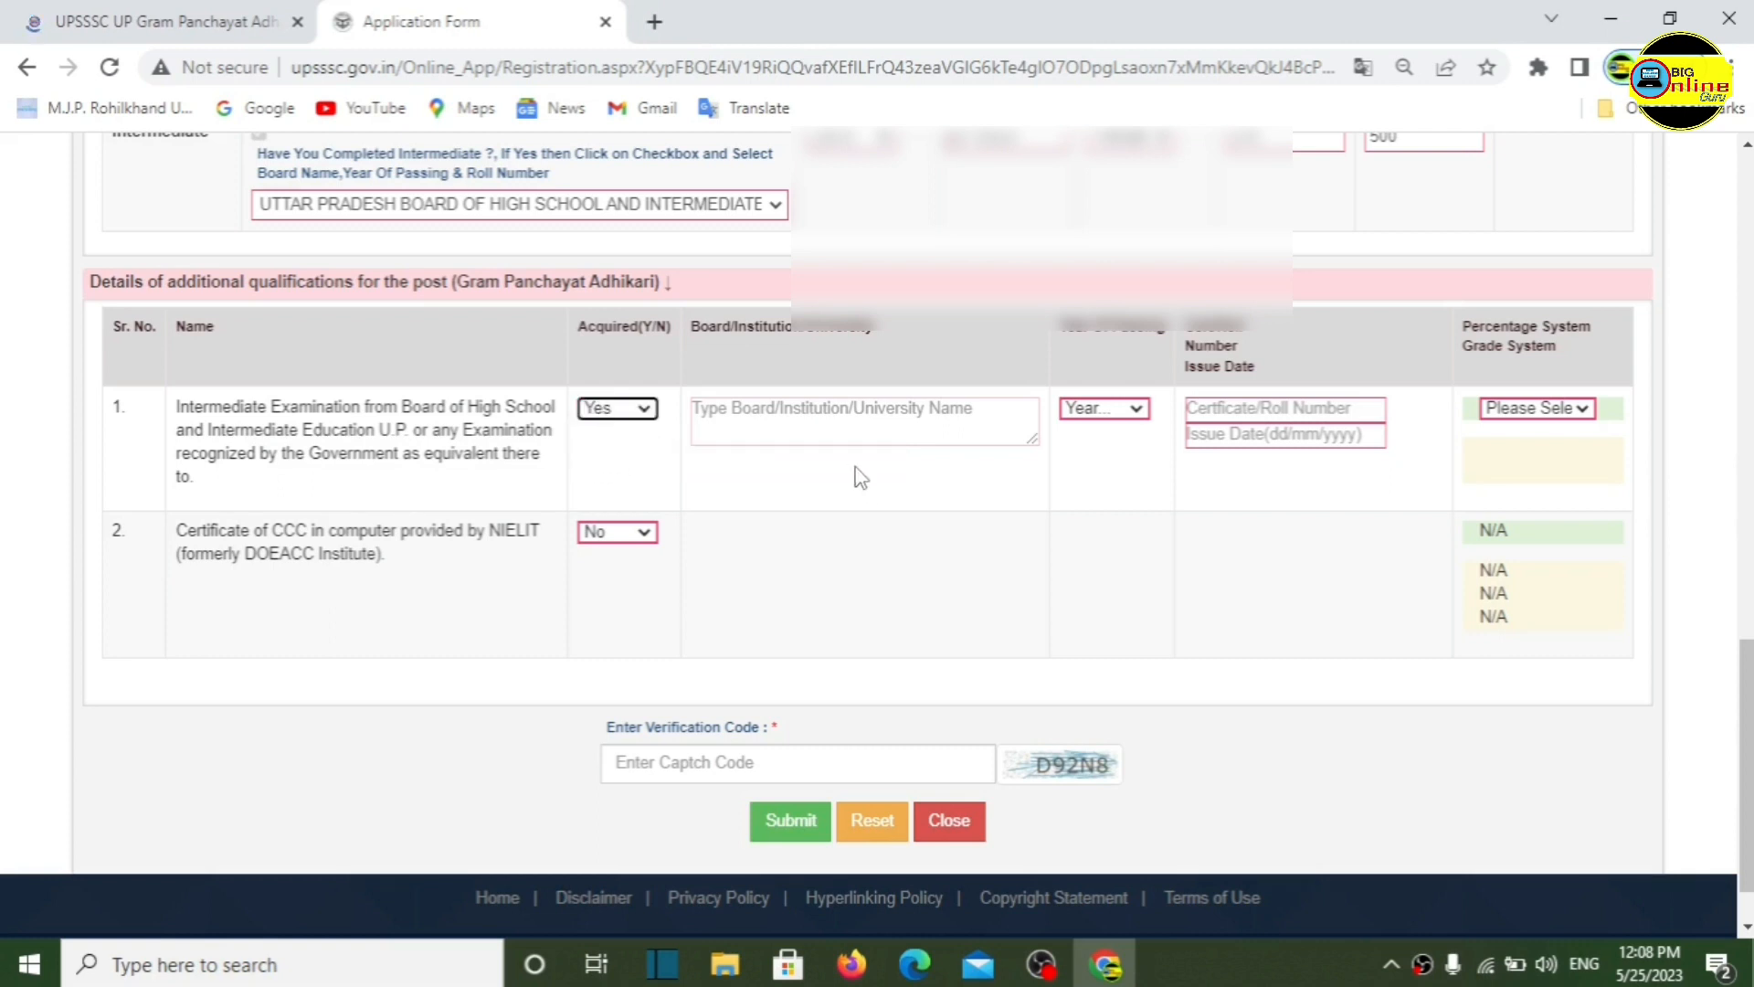
left_click(803, 411)
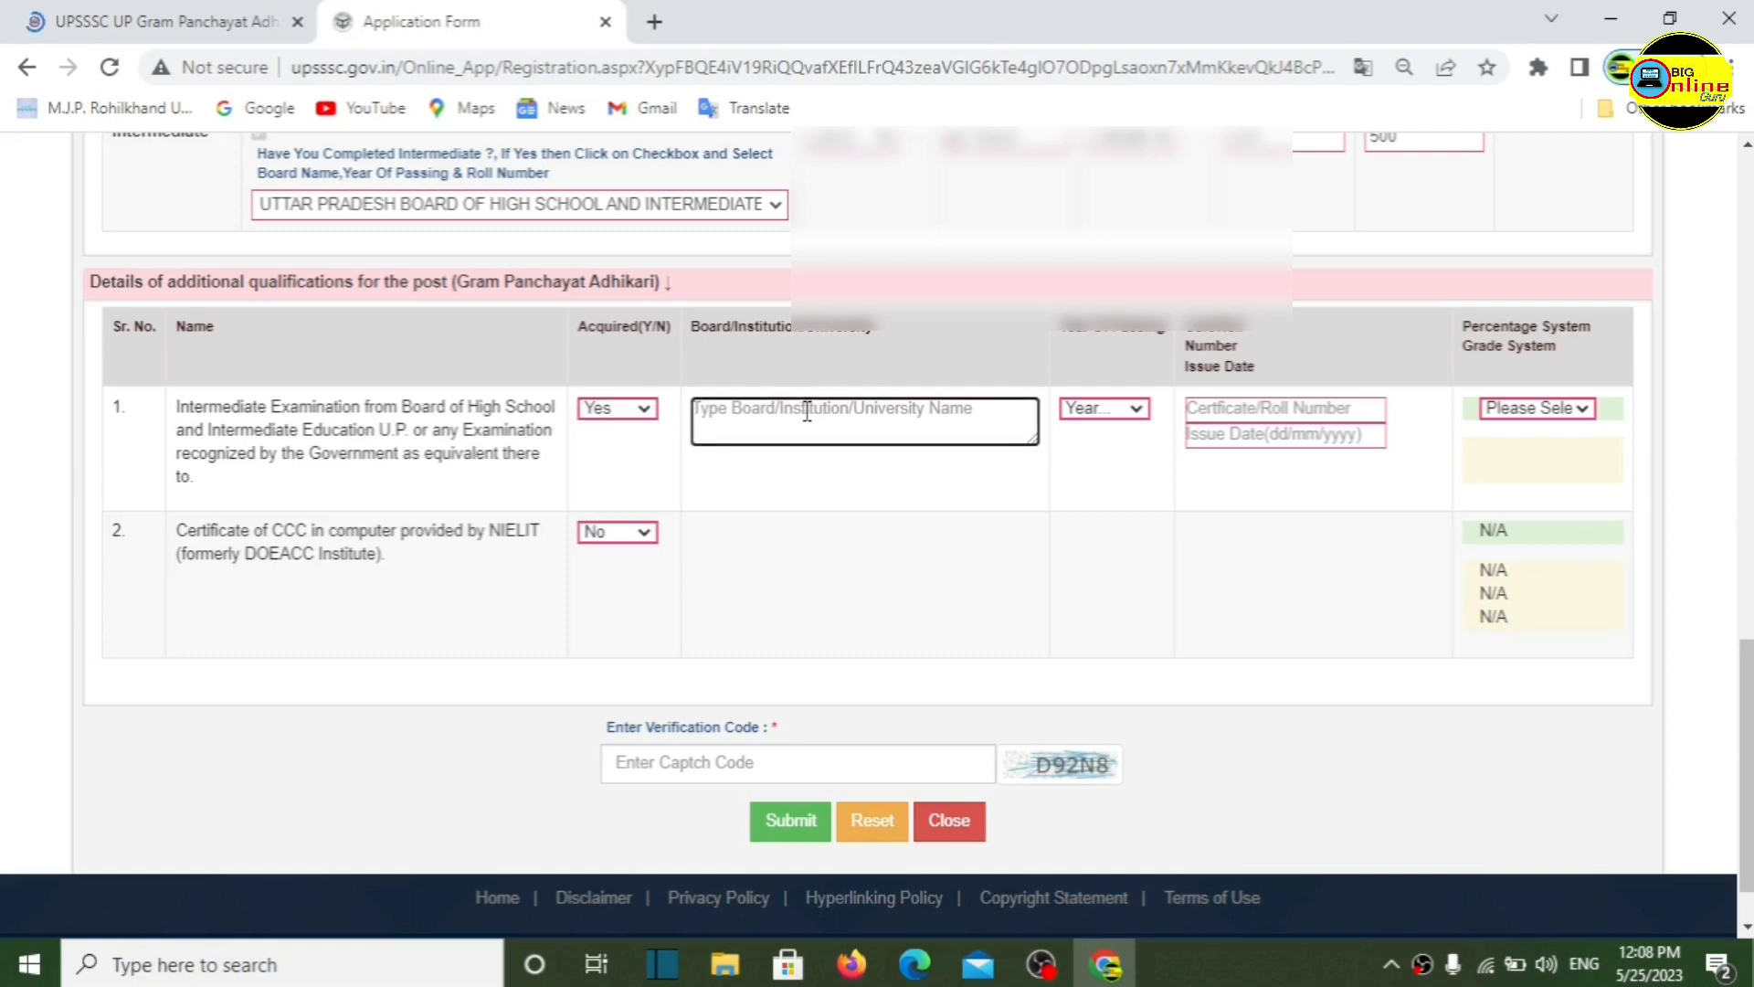
type("u")
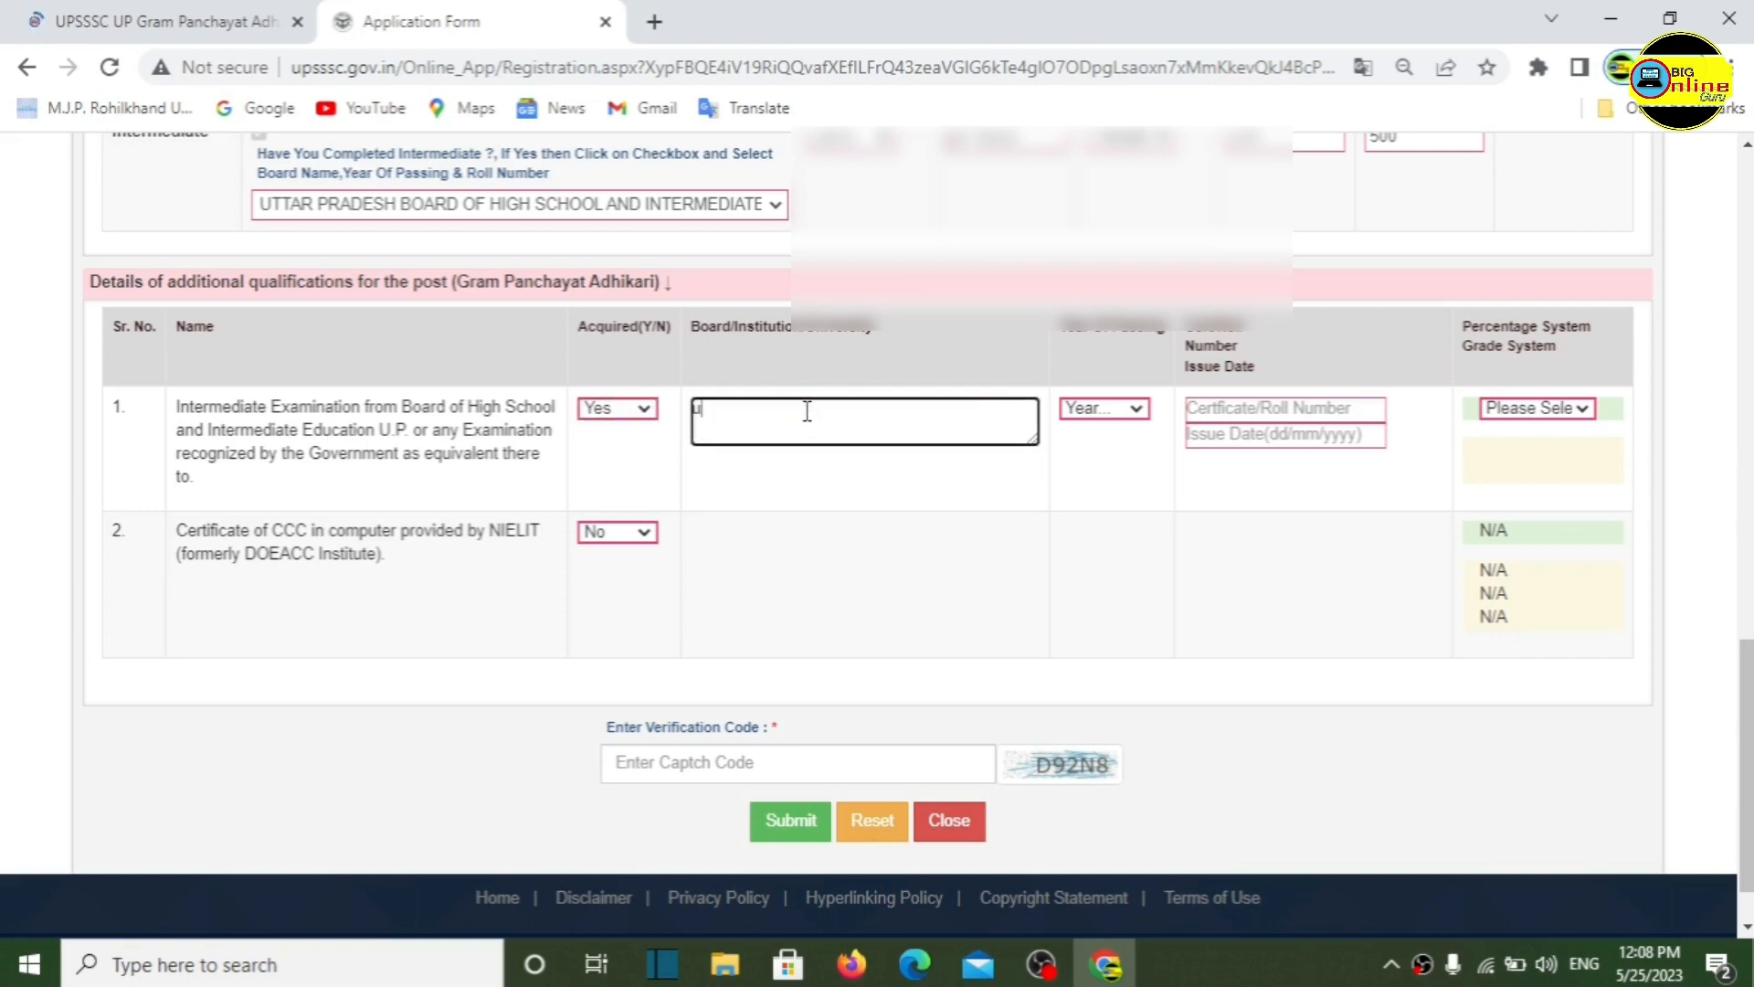
key("BackSpace")
type("UP BOARD")
left_click(1142, 410)
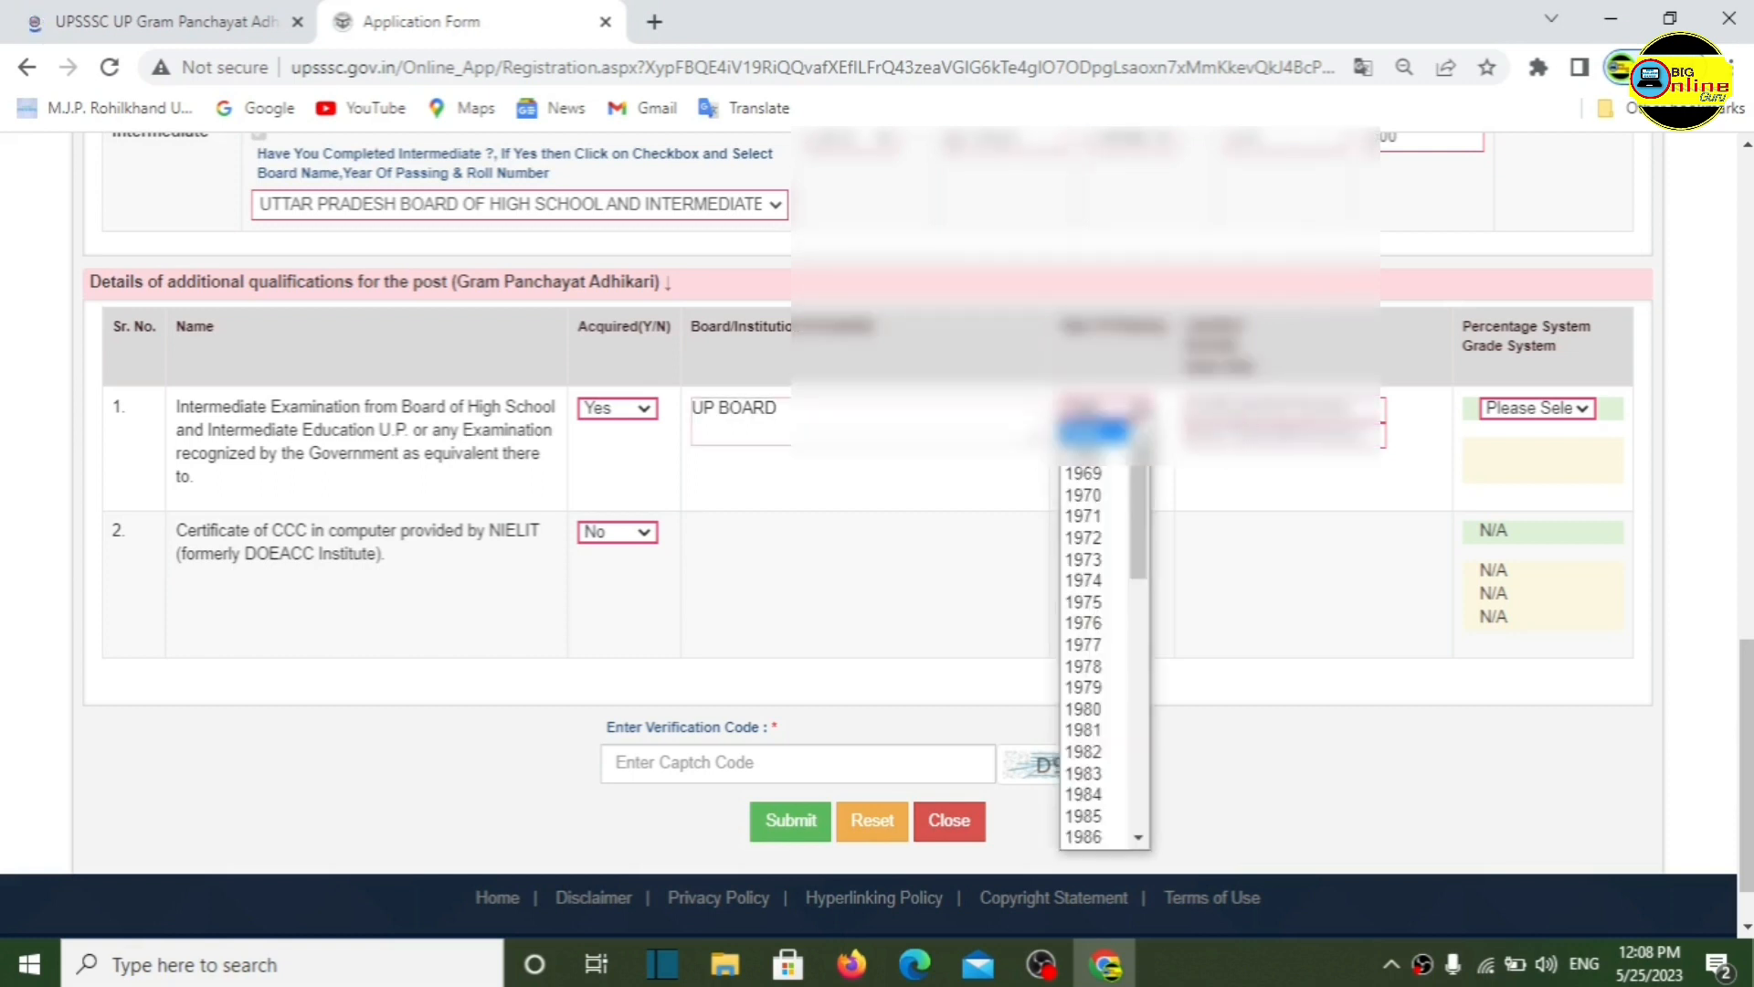
type("2013")
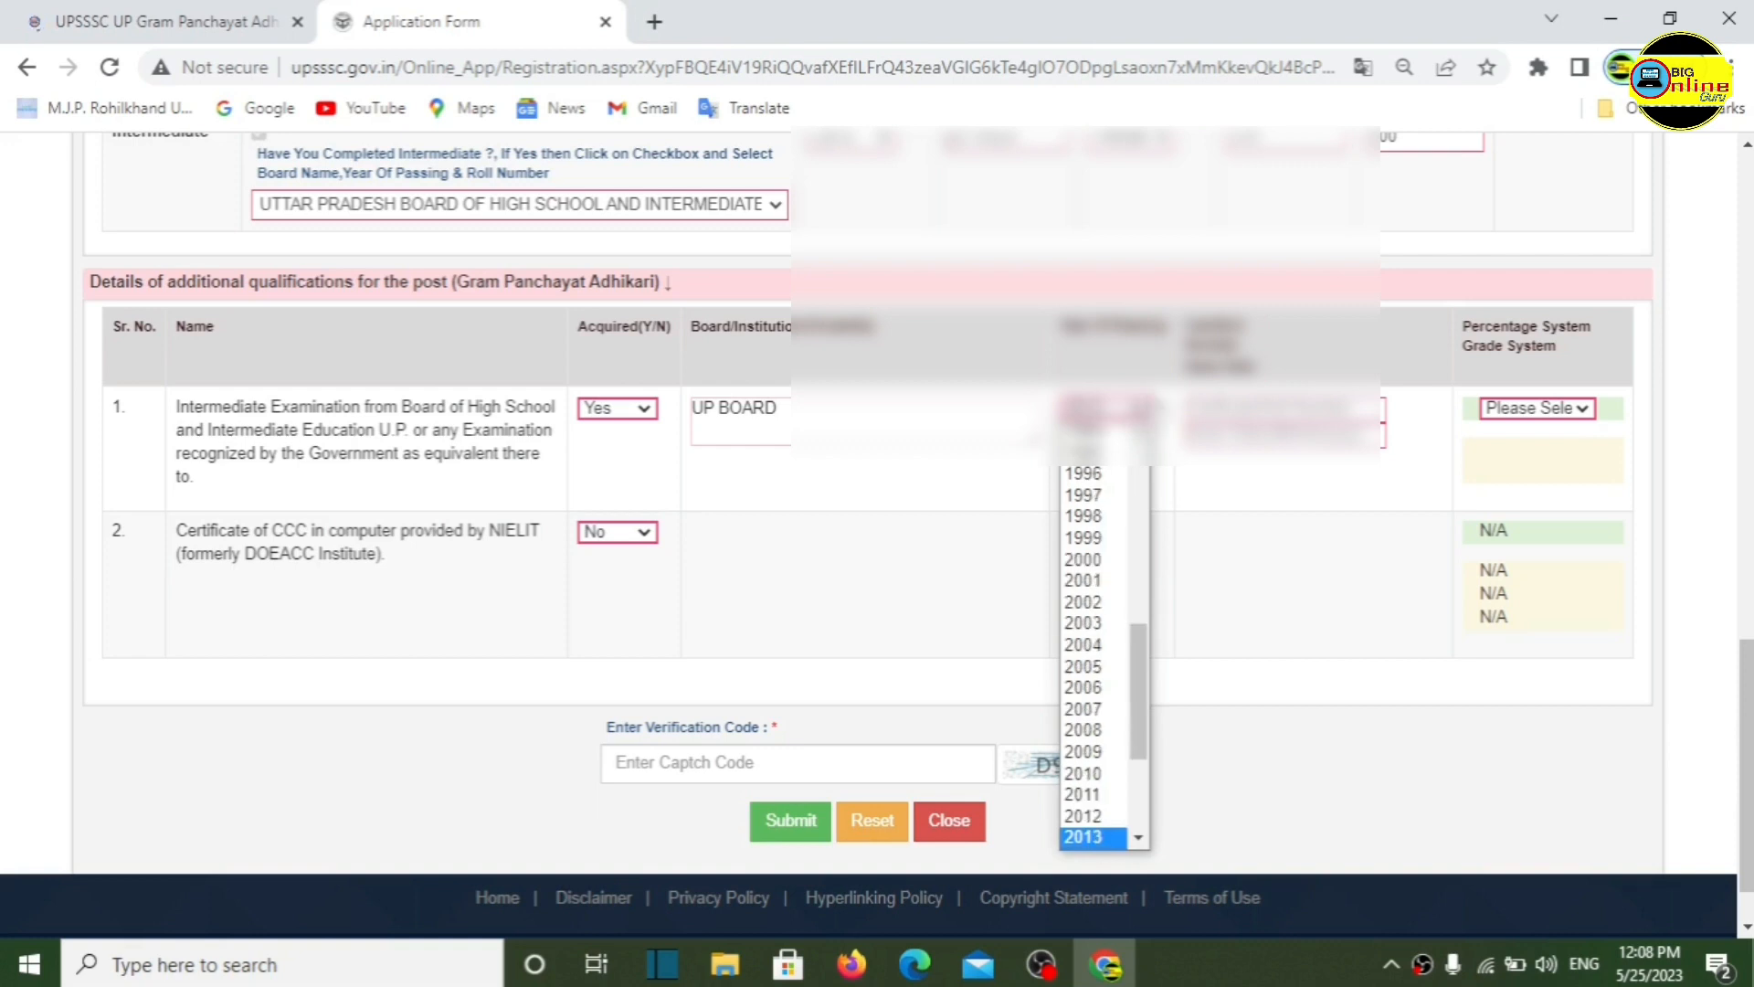
key("Return")
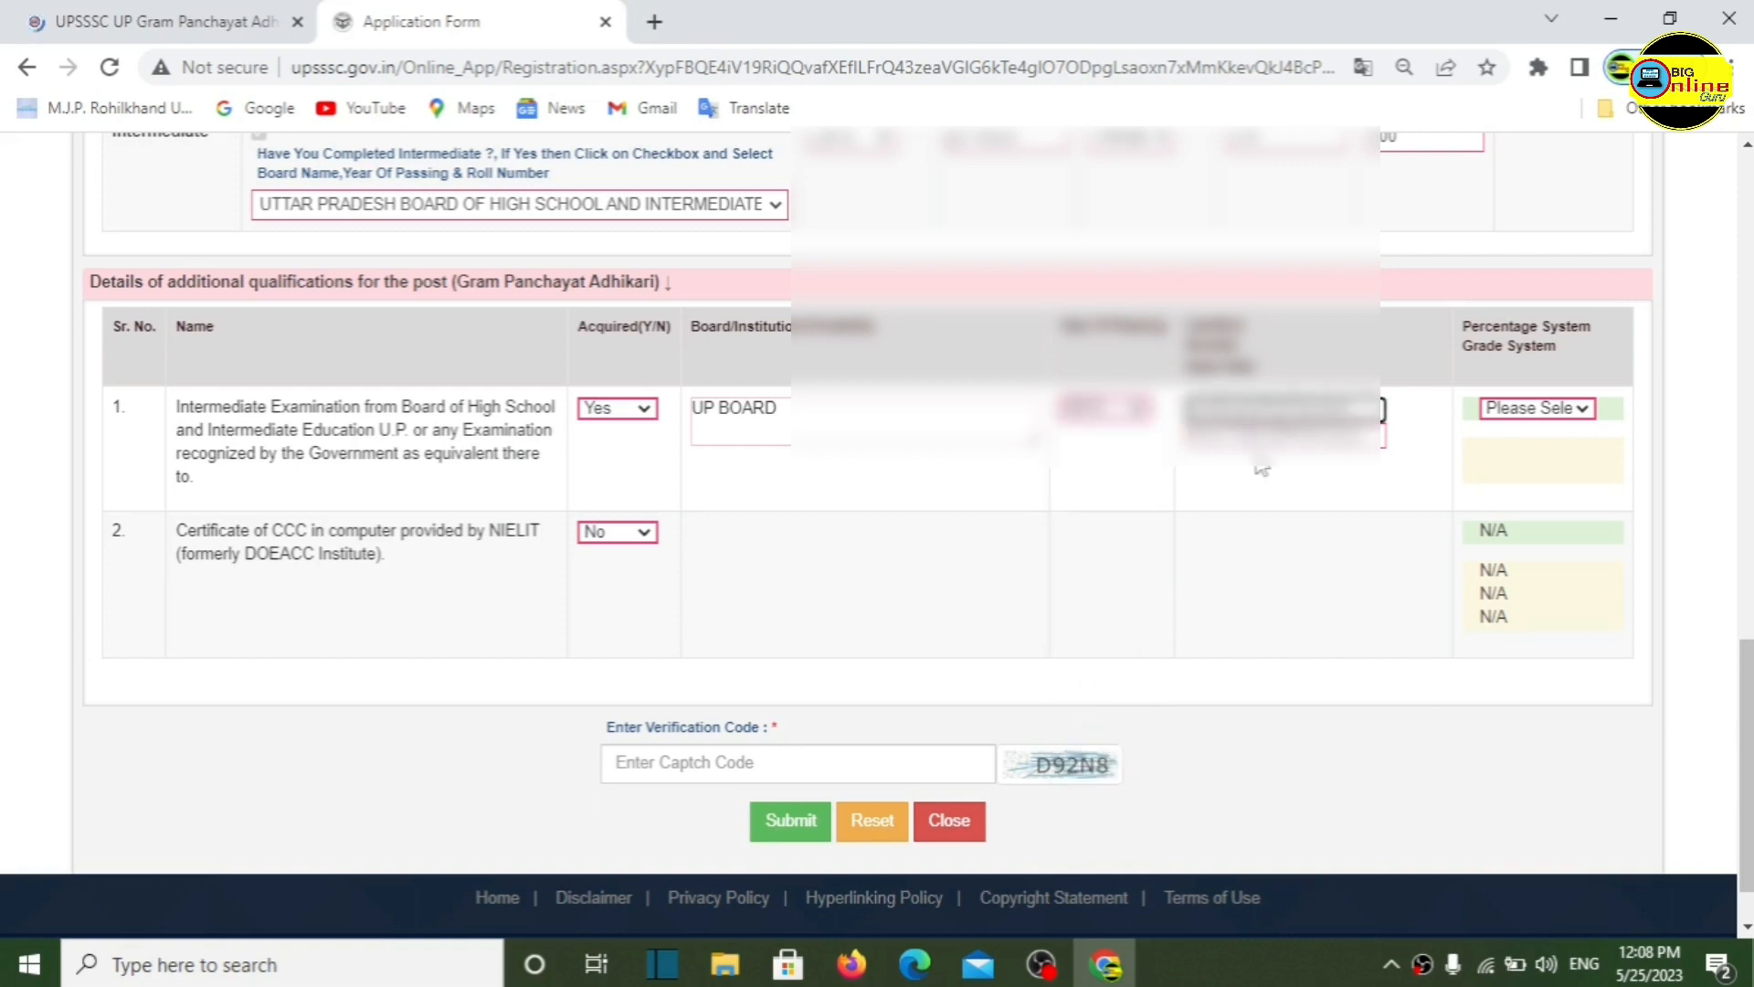
left_click(1377, 434)
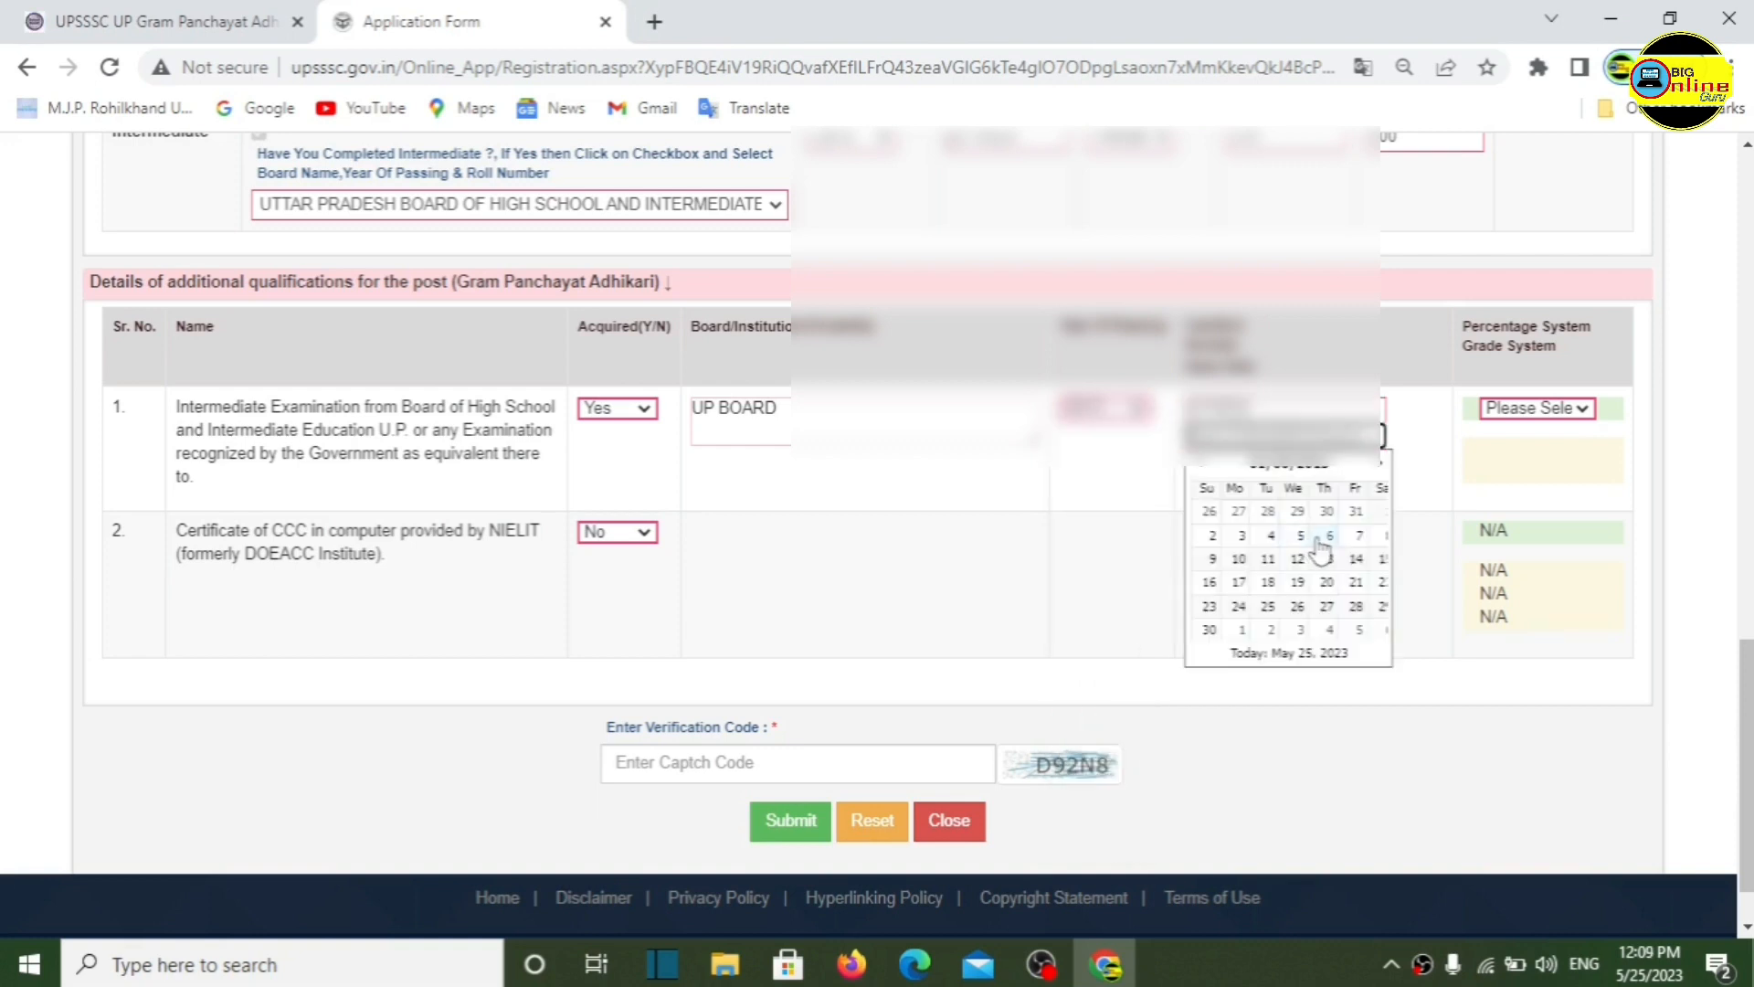
left_click(1320, 548)
- Record the Intermediate marks in Percentage System as 276 out of 500
left_click(1523, 411)
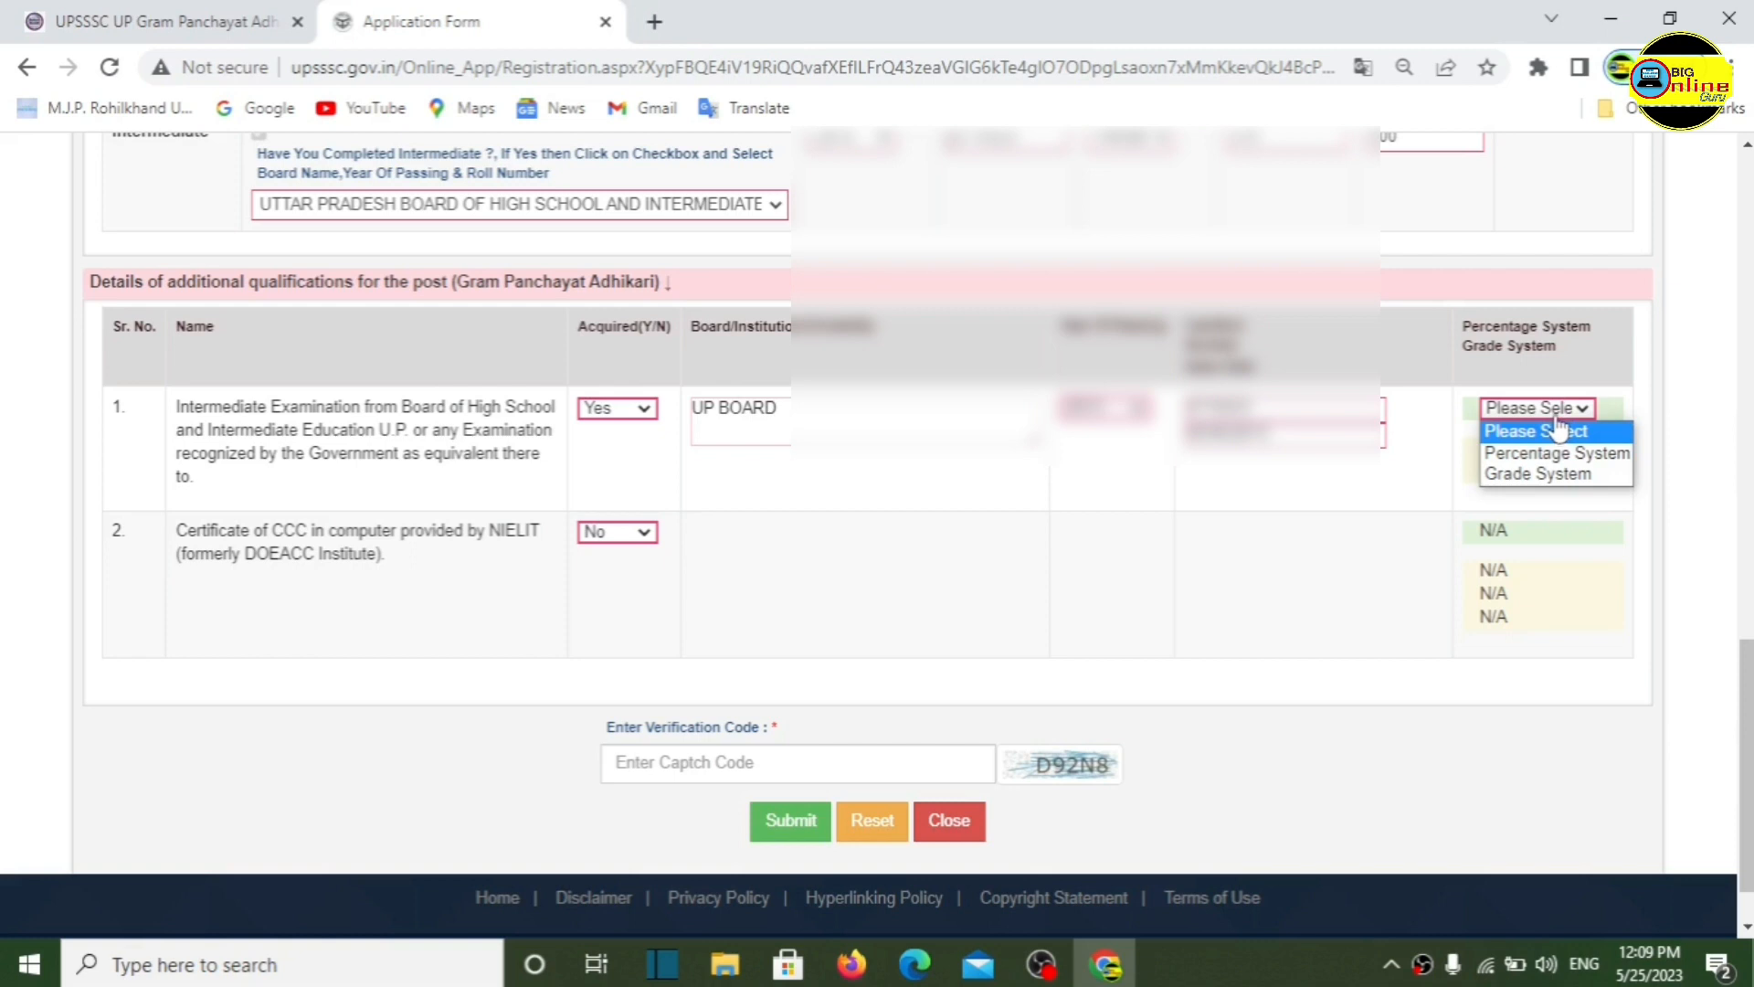
left_click(1406, 508)
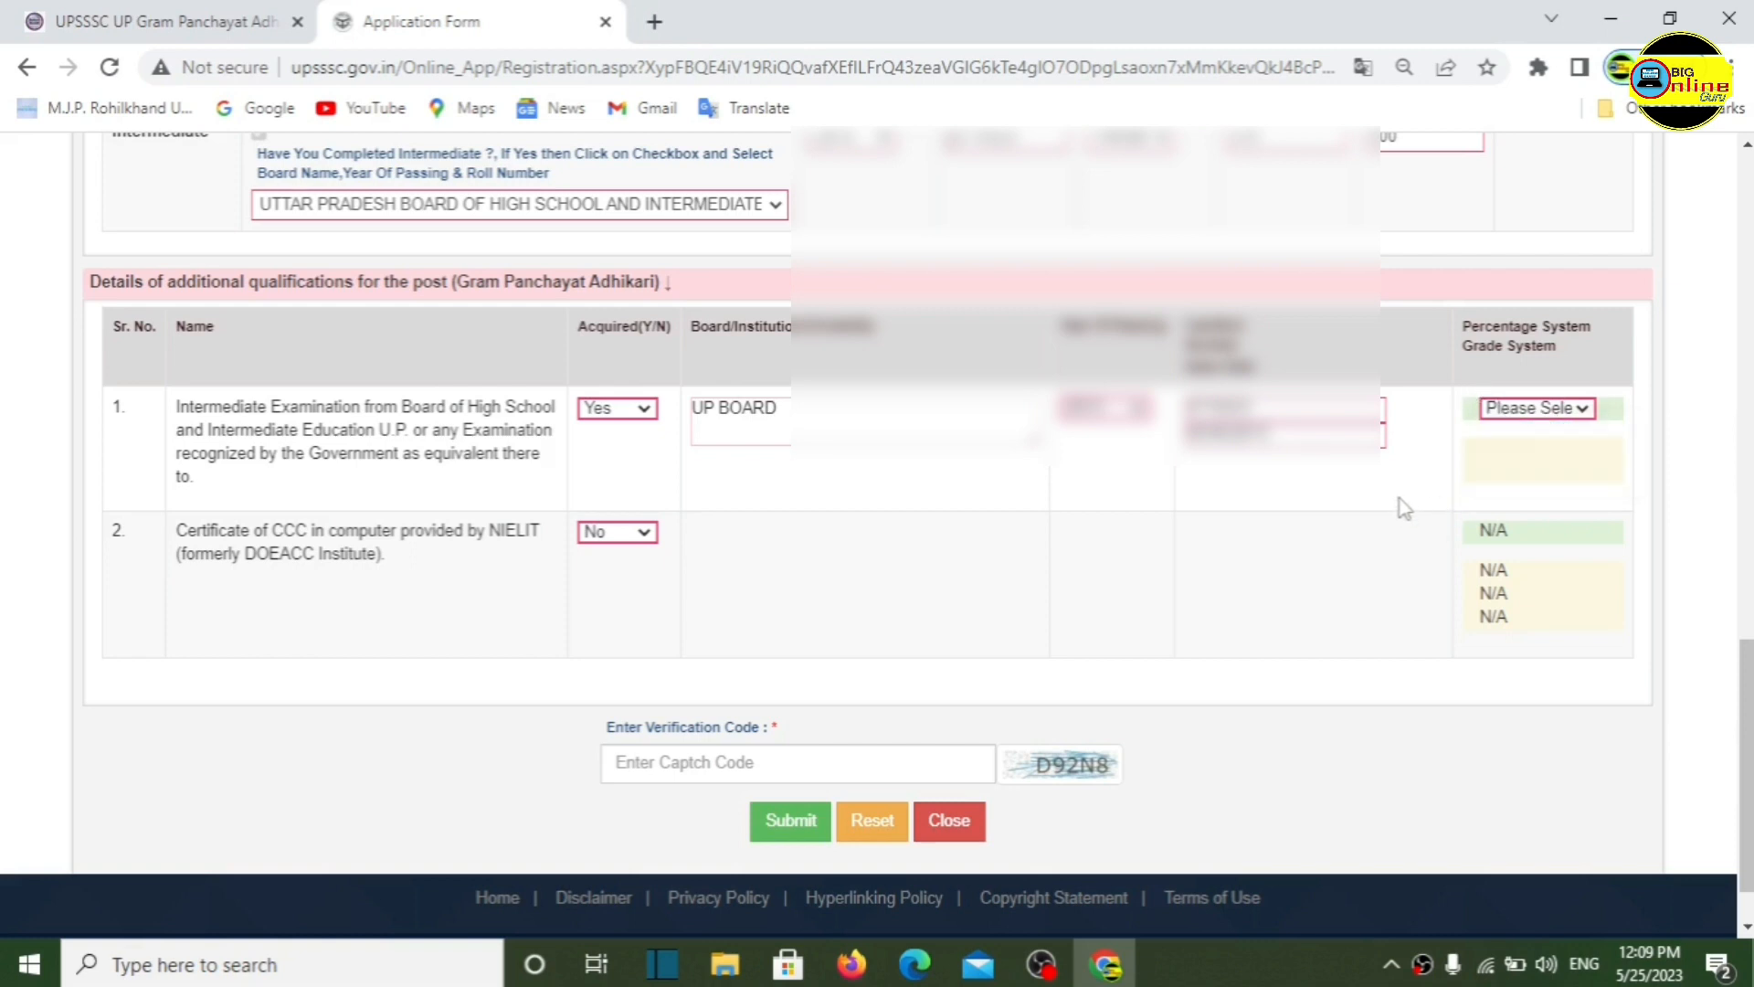
left_click(1573, 410)
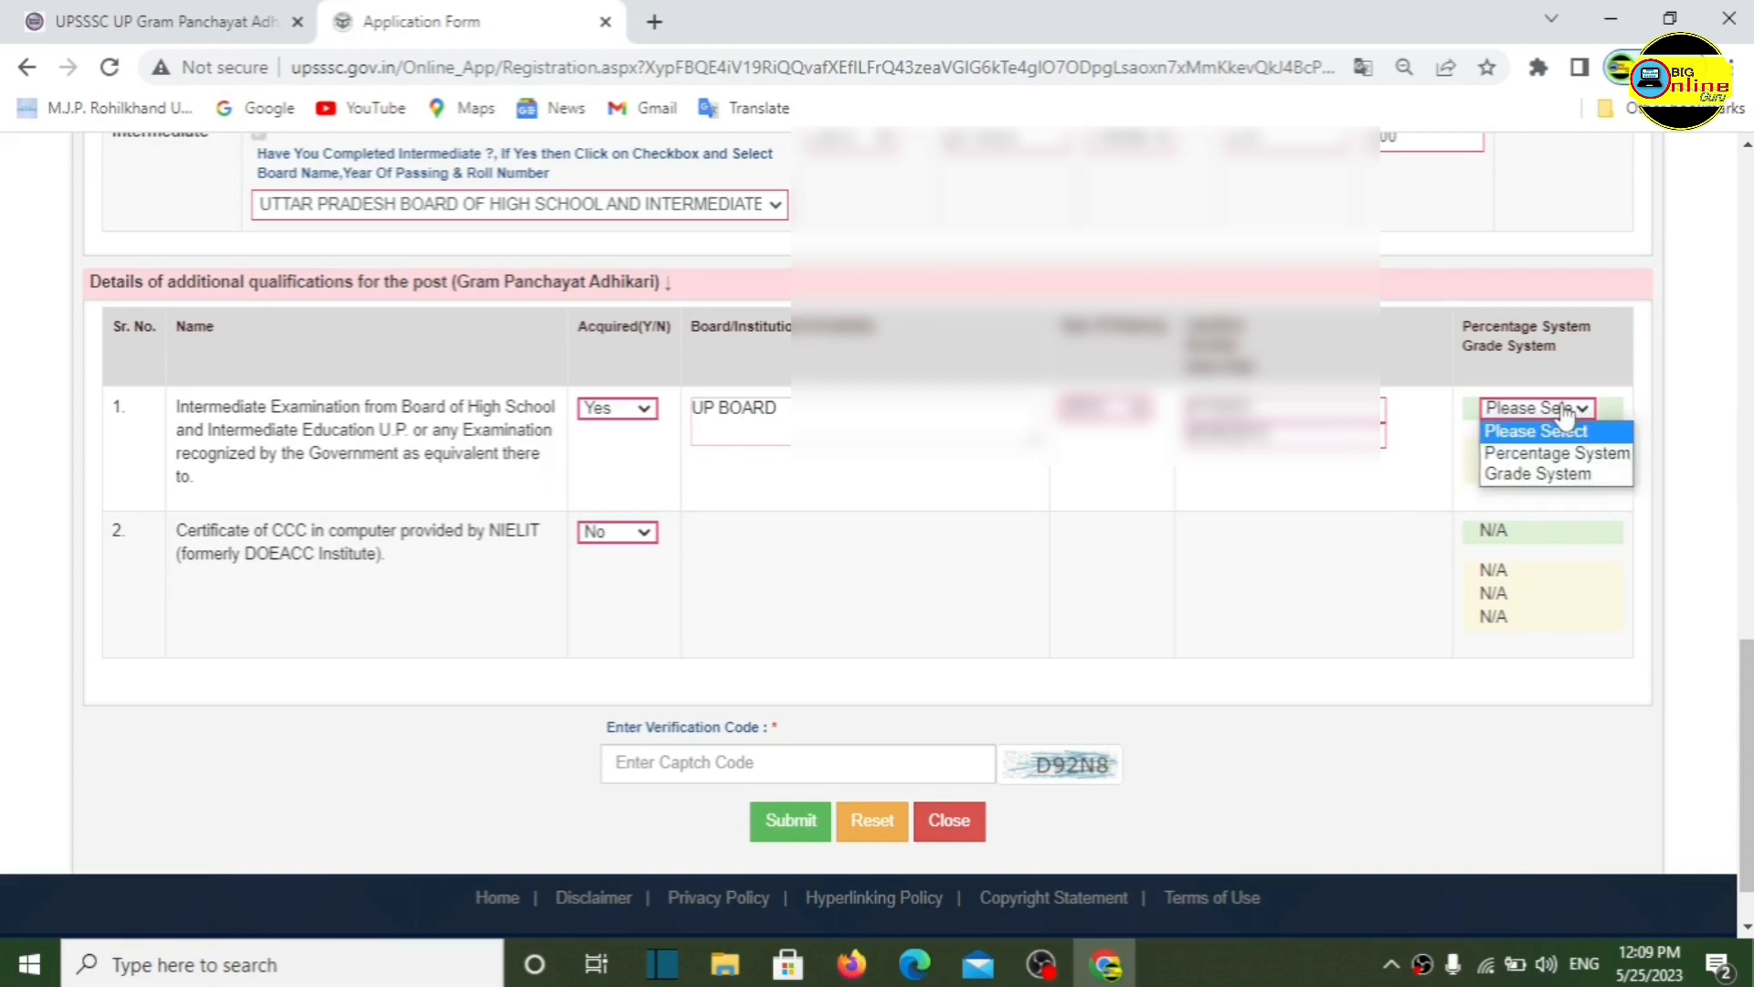
left_click(1580, 454)
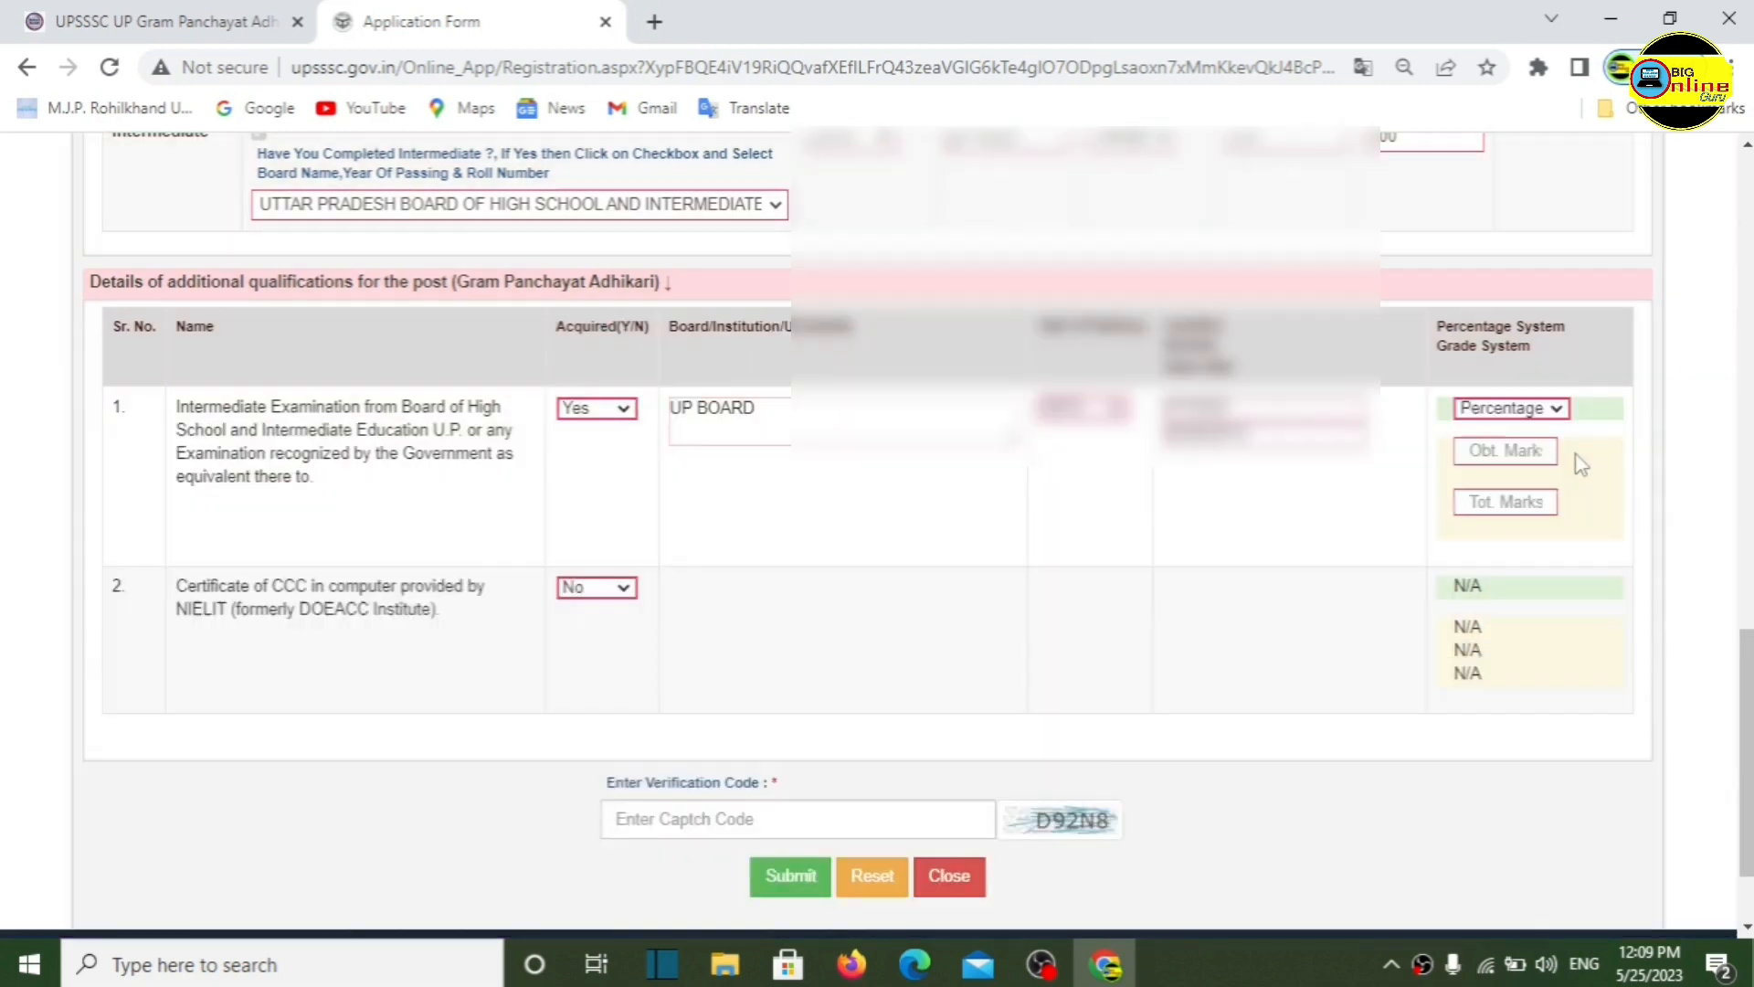
left_click(1535, 452)
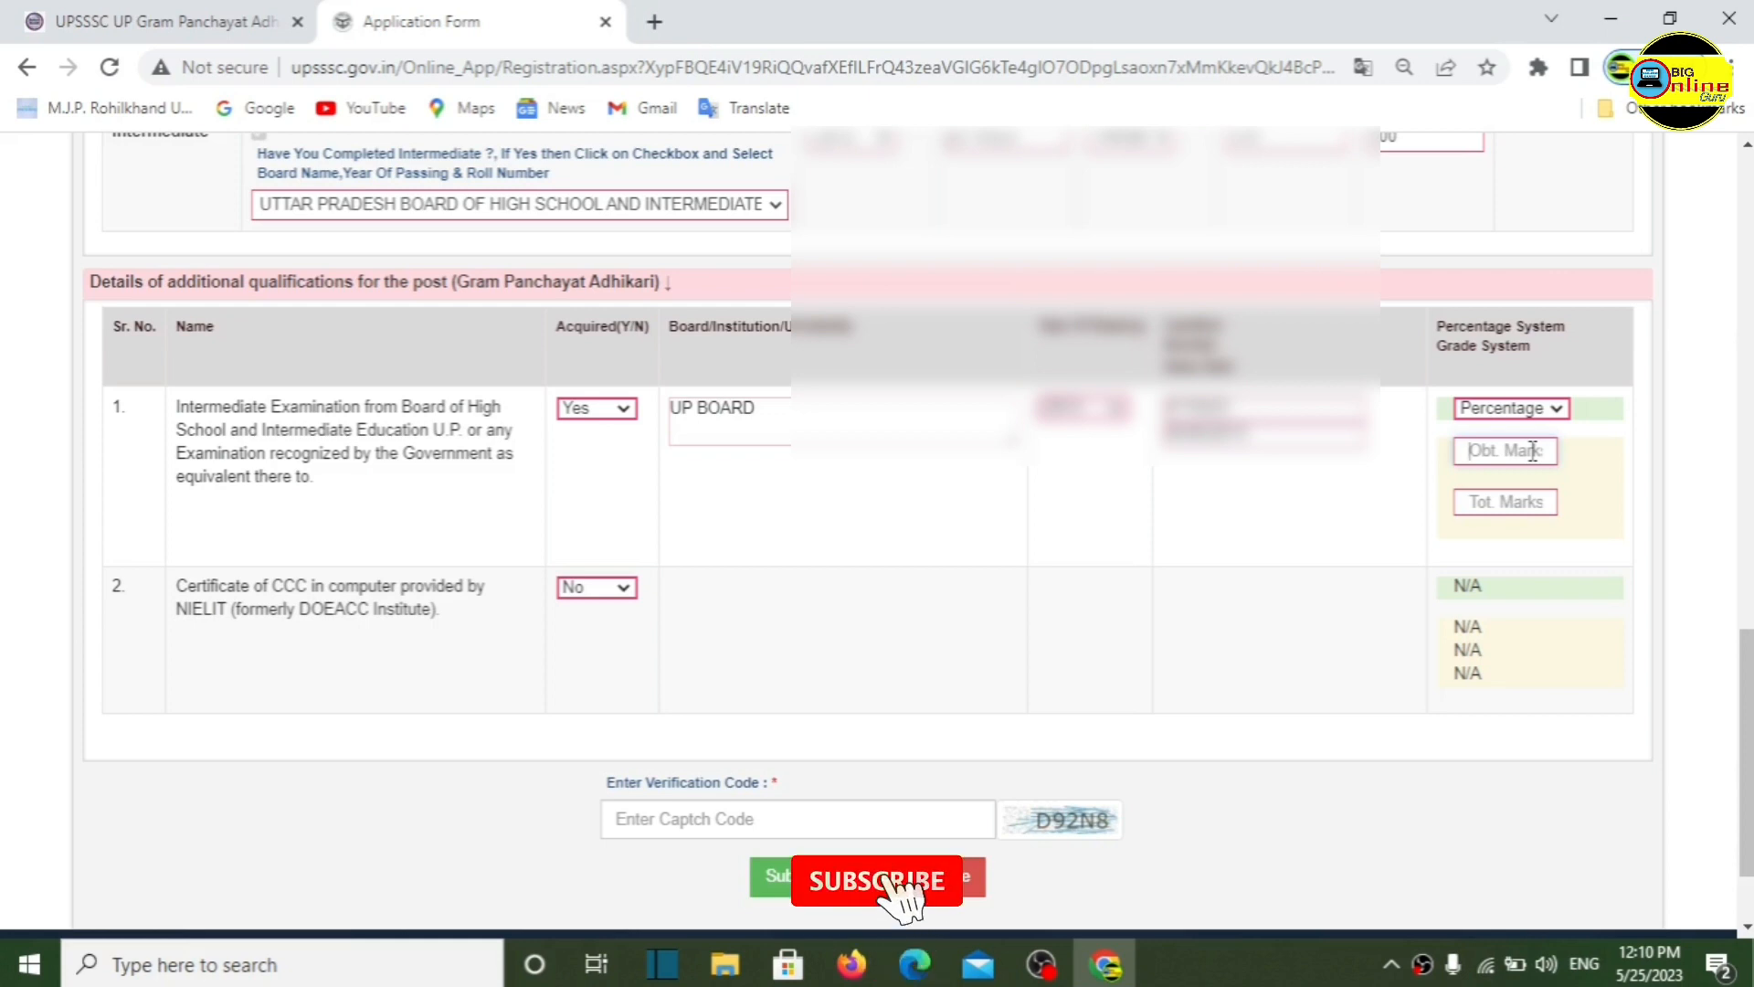
type("276")
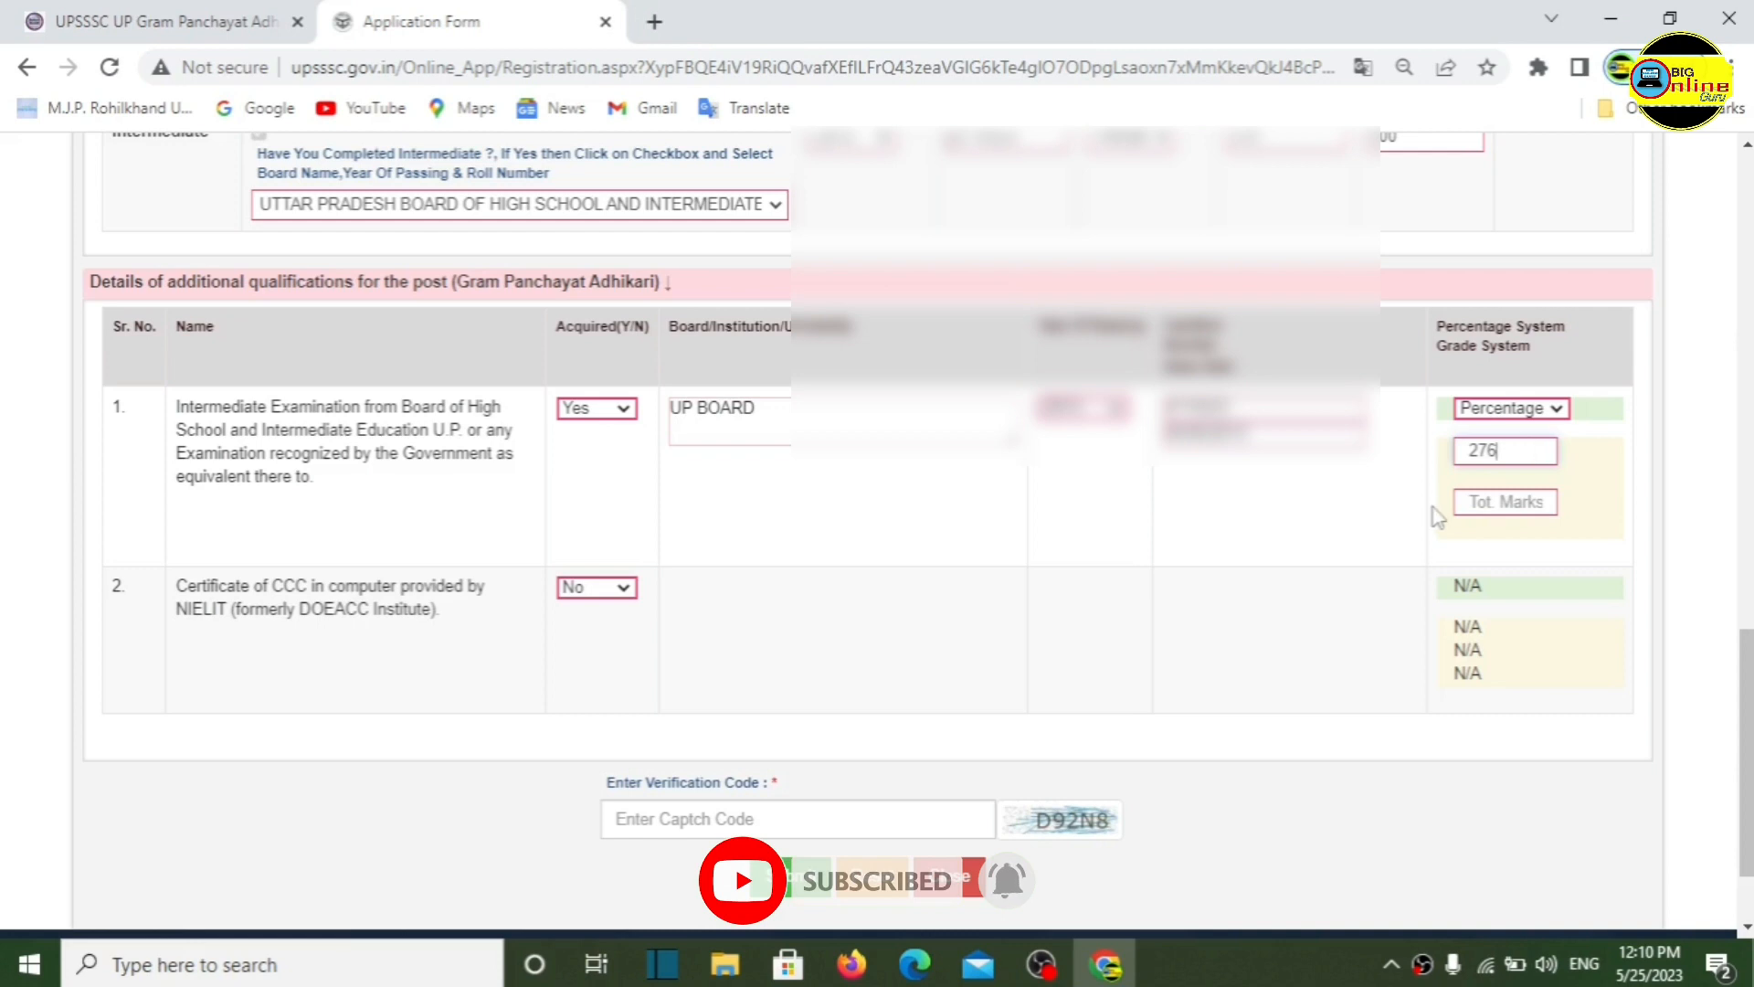
left_click(1481, 502)
type("500")
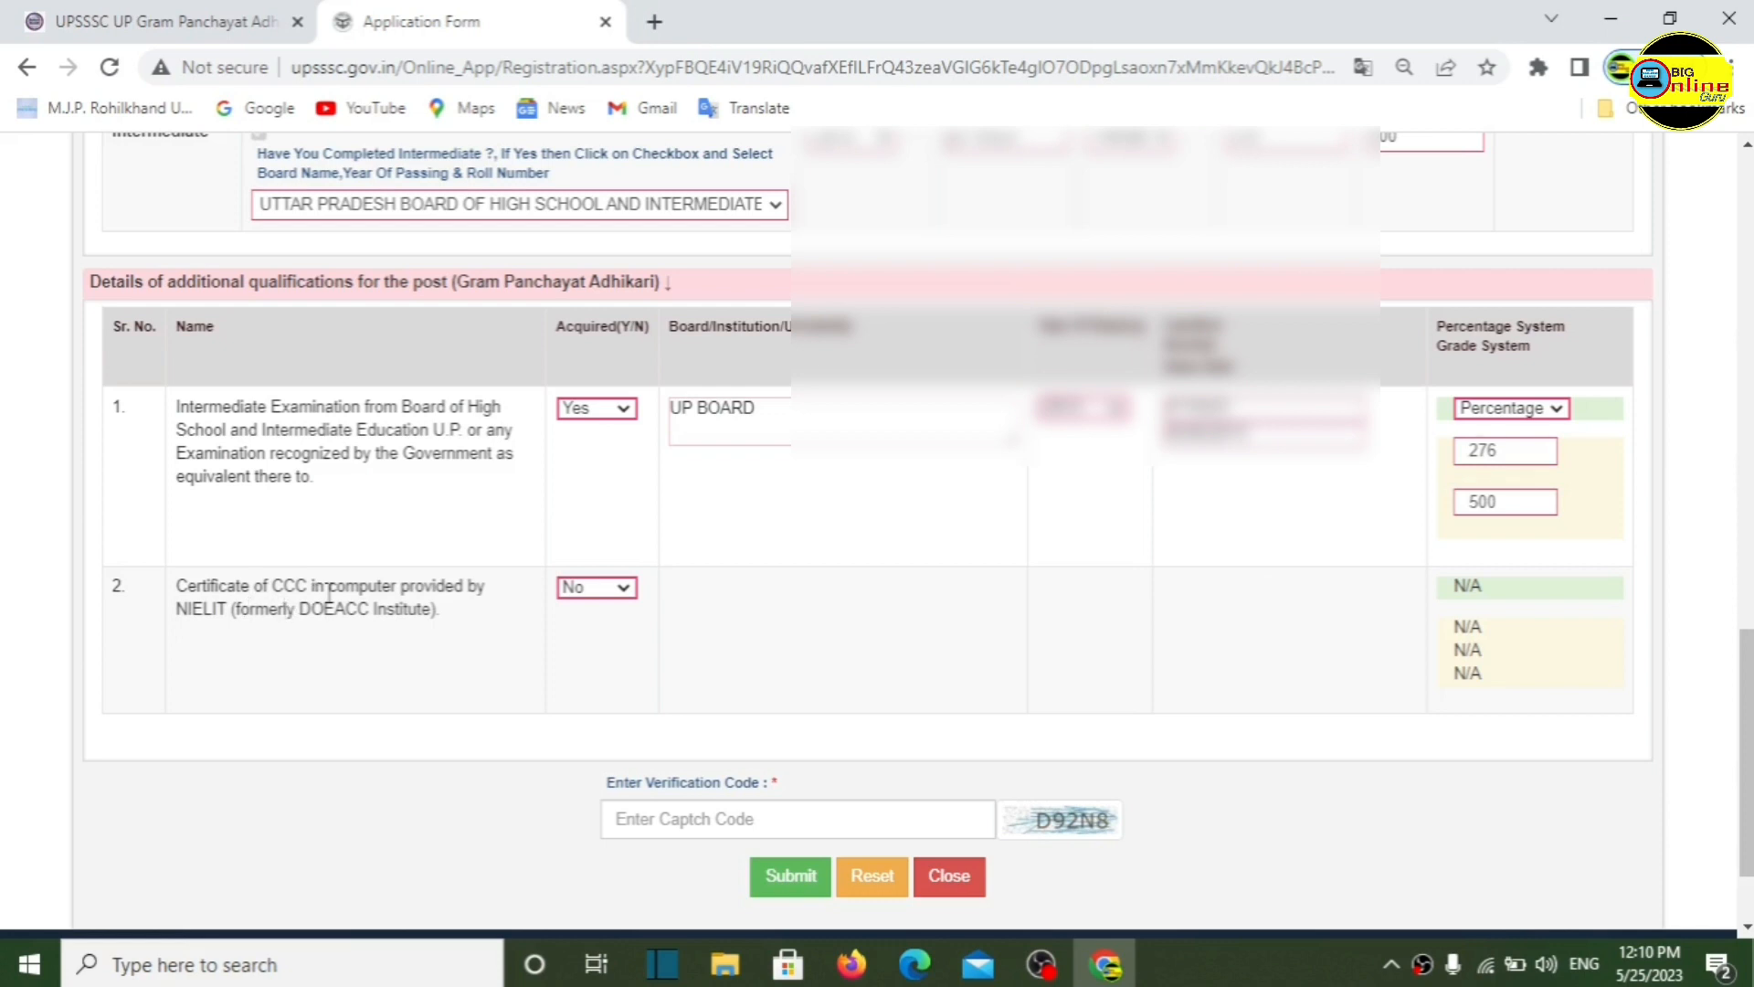
- Mark the CCC certificate as acquired (Yes)
left_click(607, 592)
left_click(603, 632)
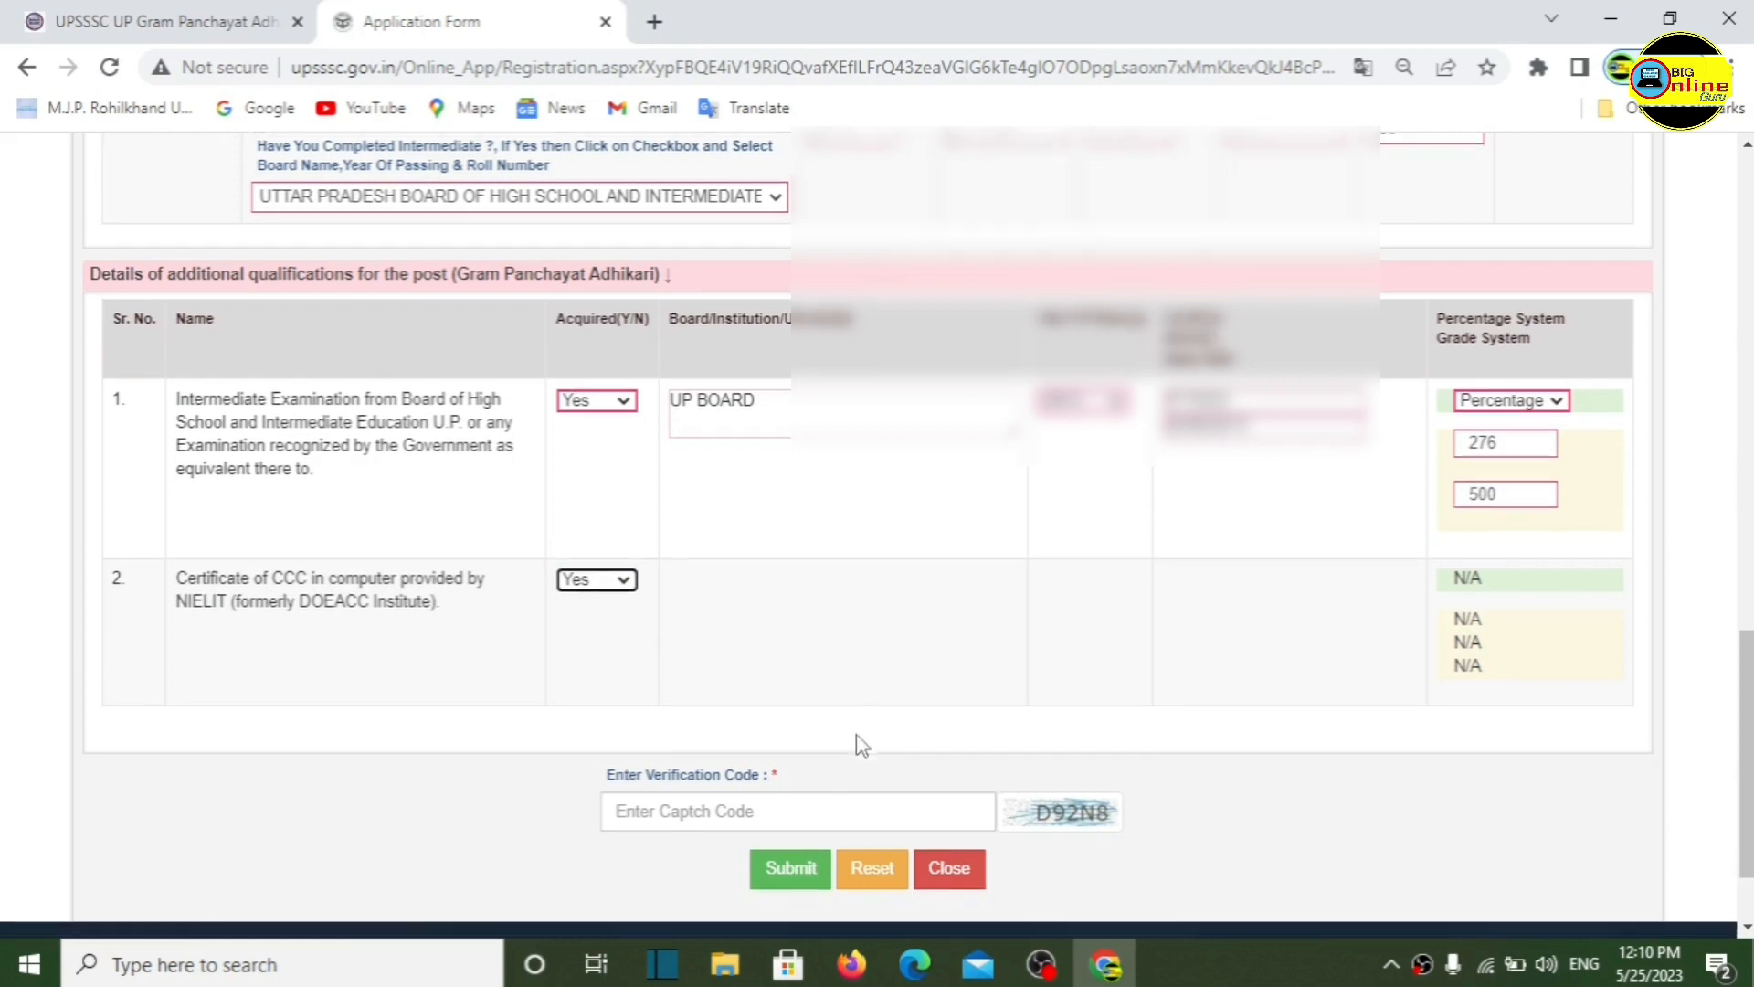
scroll(857, 736, "down", 2)
left_click(823, 691)
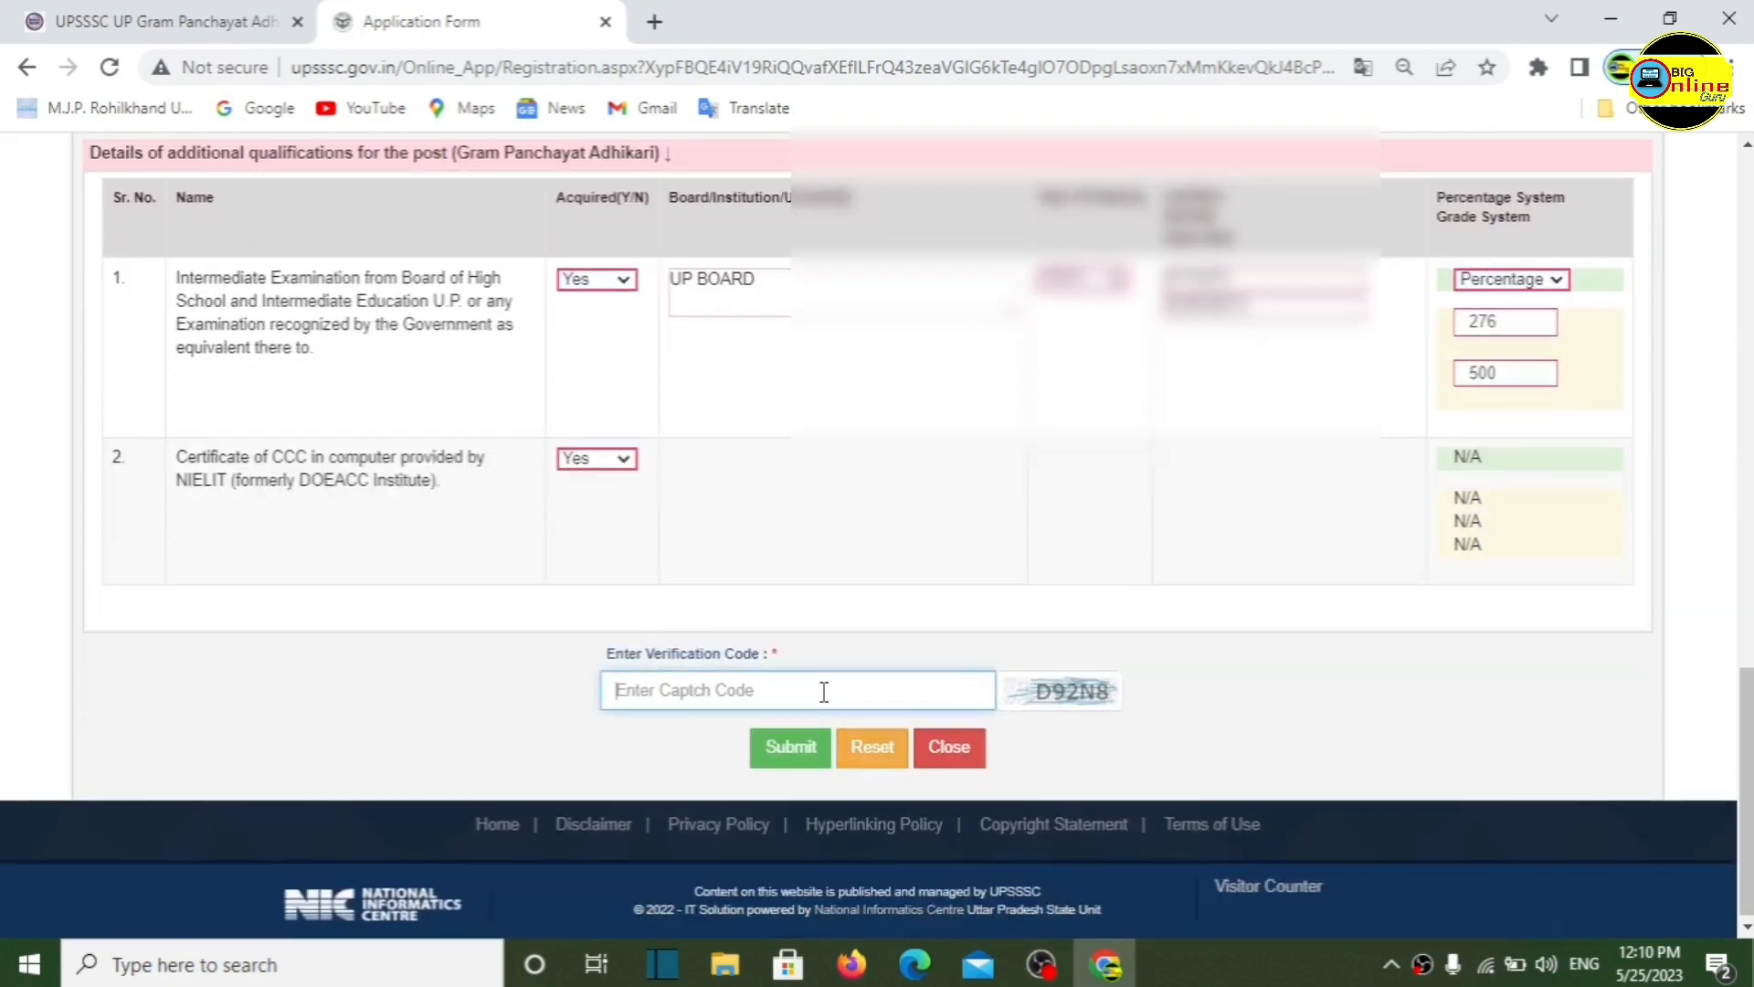
- Enter the captcha code, submit the application form, and confirm the registration
type("D92N8")
left_click(784, 757)
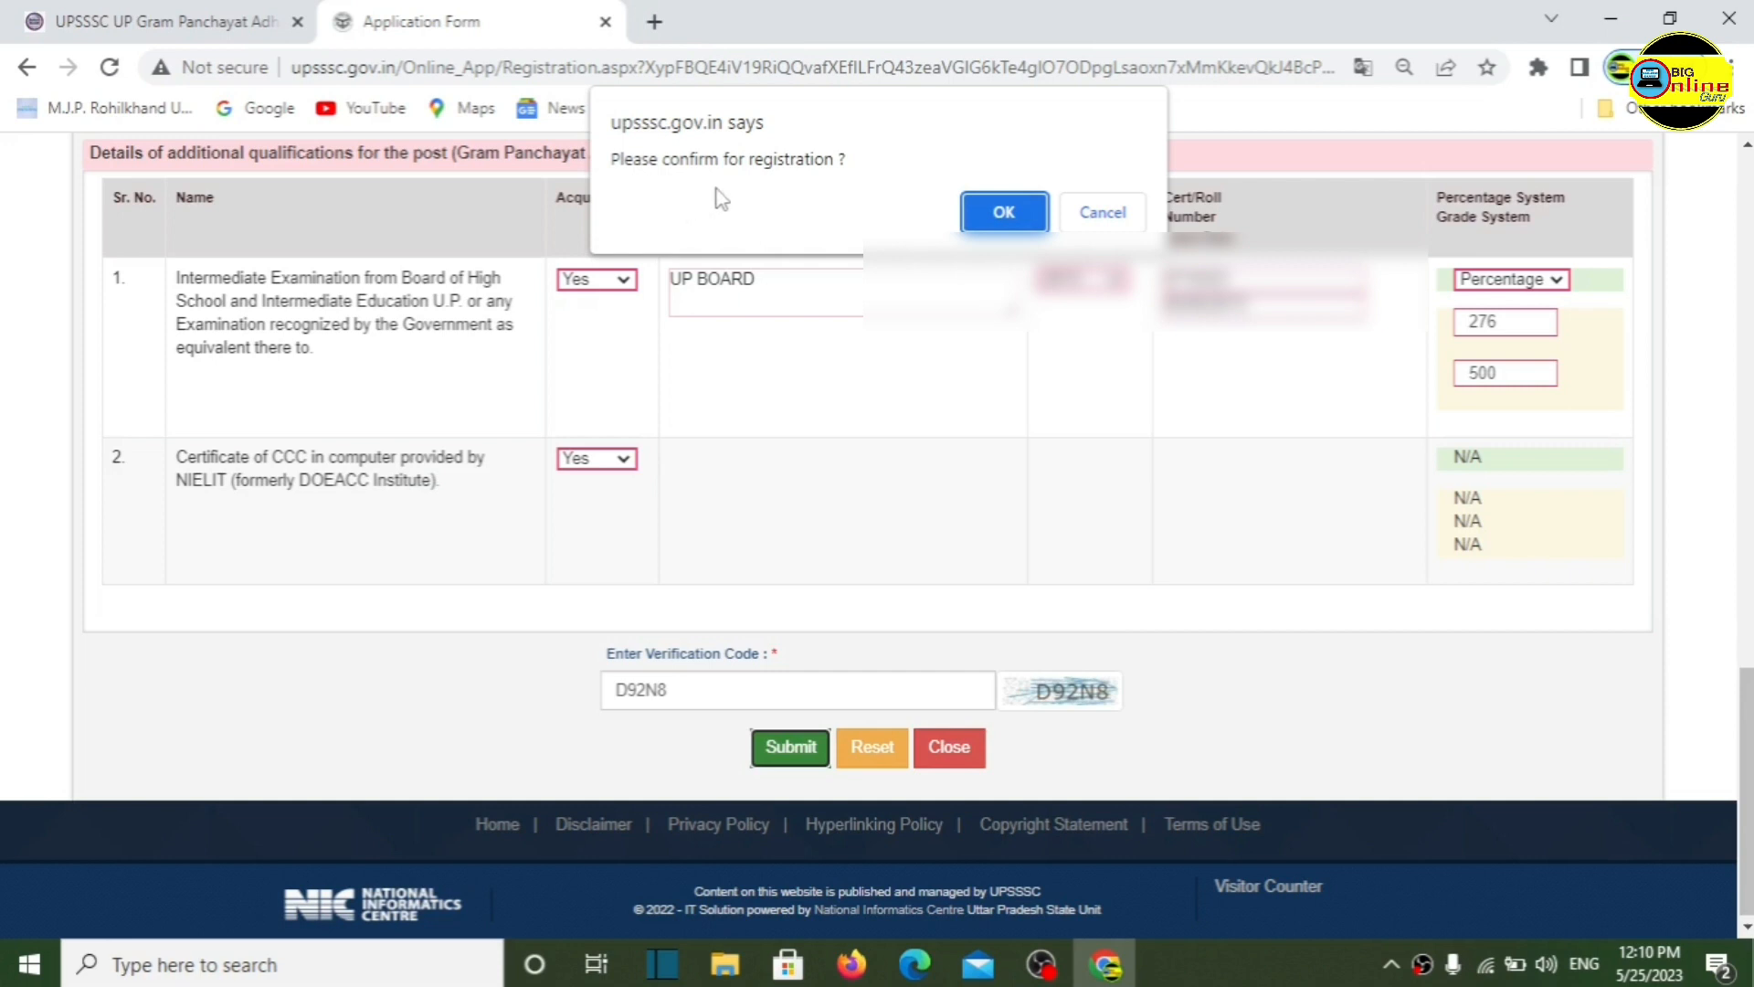
left_click(1009, 211)
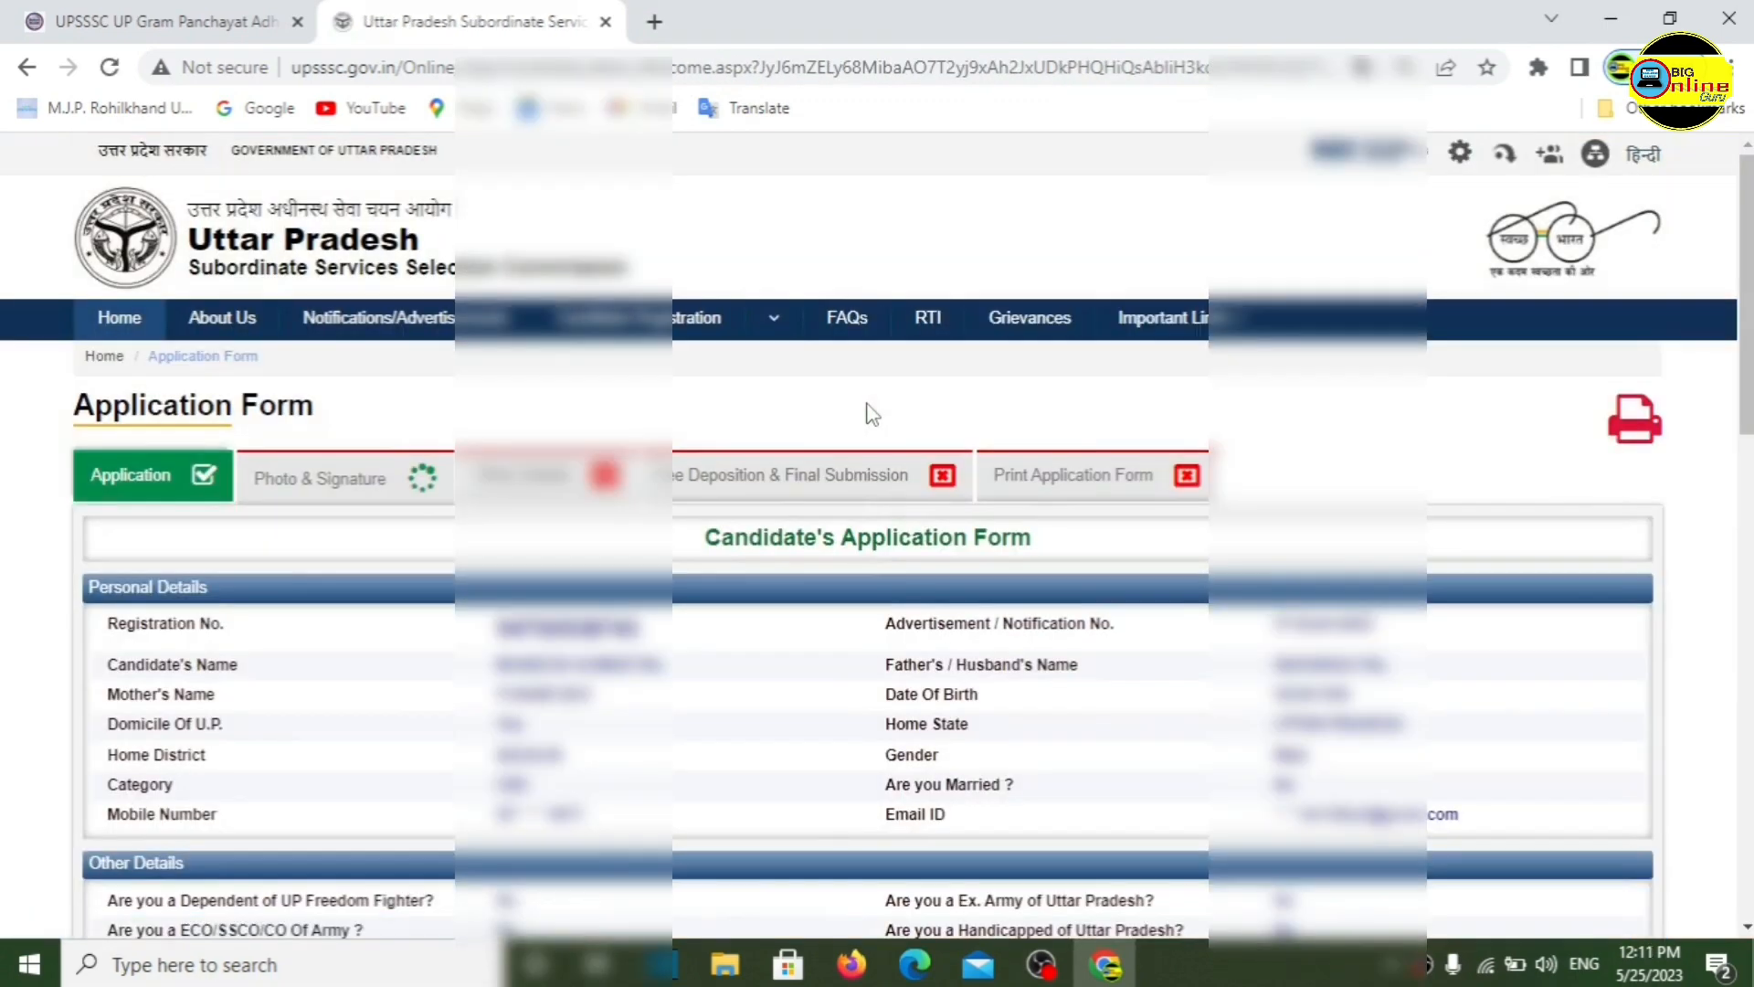
scroll(868, 407, "down", 4)
scroll(868, 406, "up", 4)
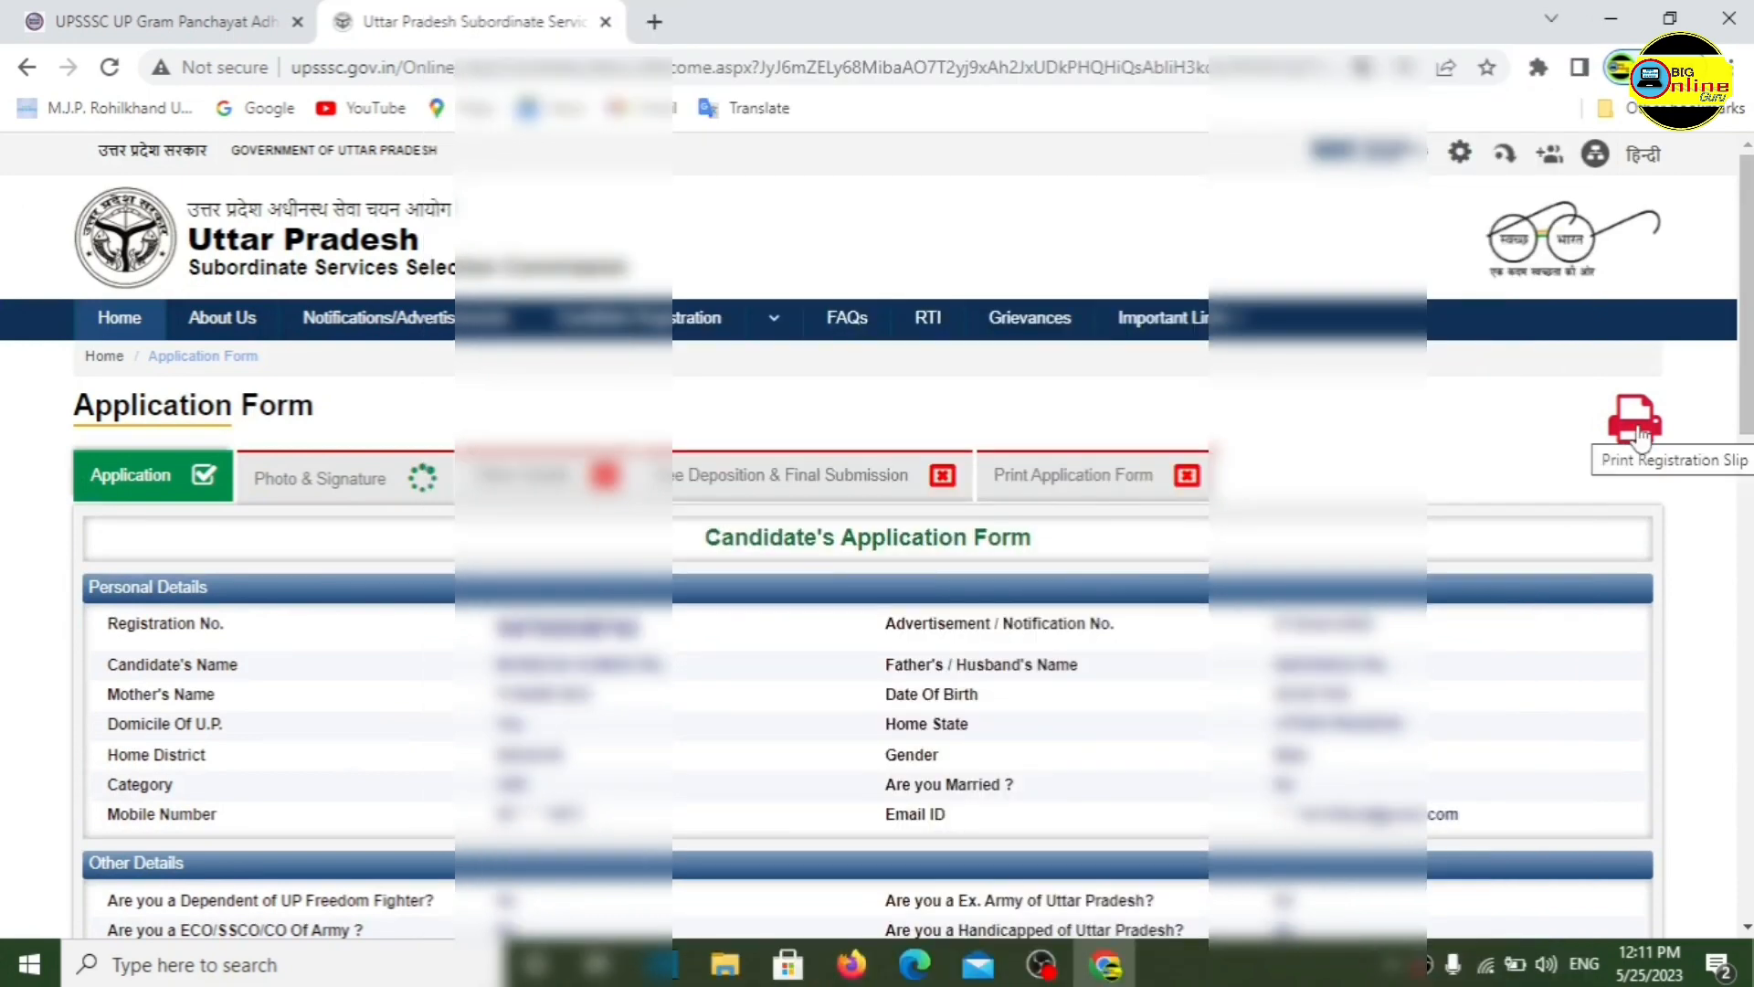
- Save the registration slip as a PDF named UPSSSC in the I:\DOCUMENTS folder
left_click(1642, 439)
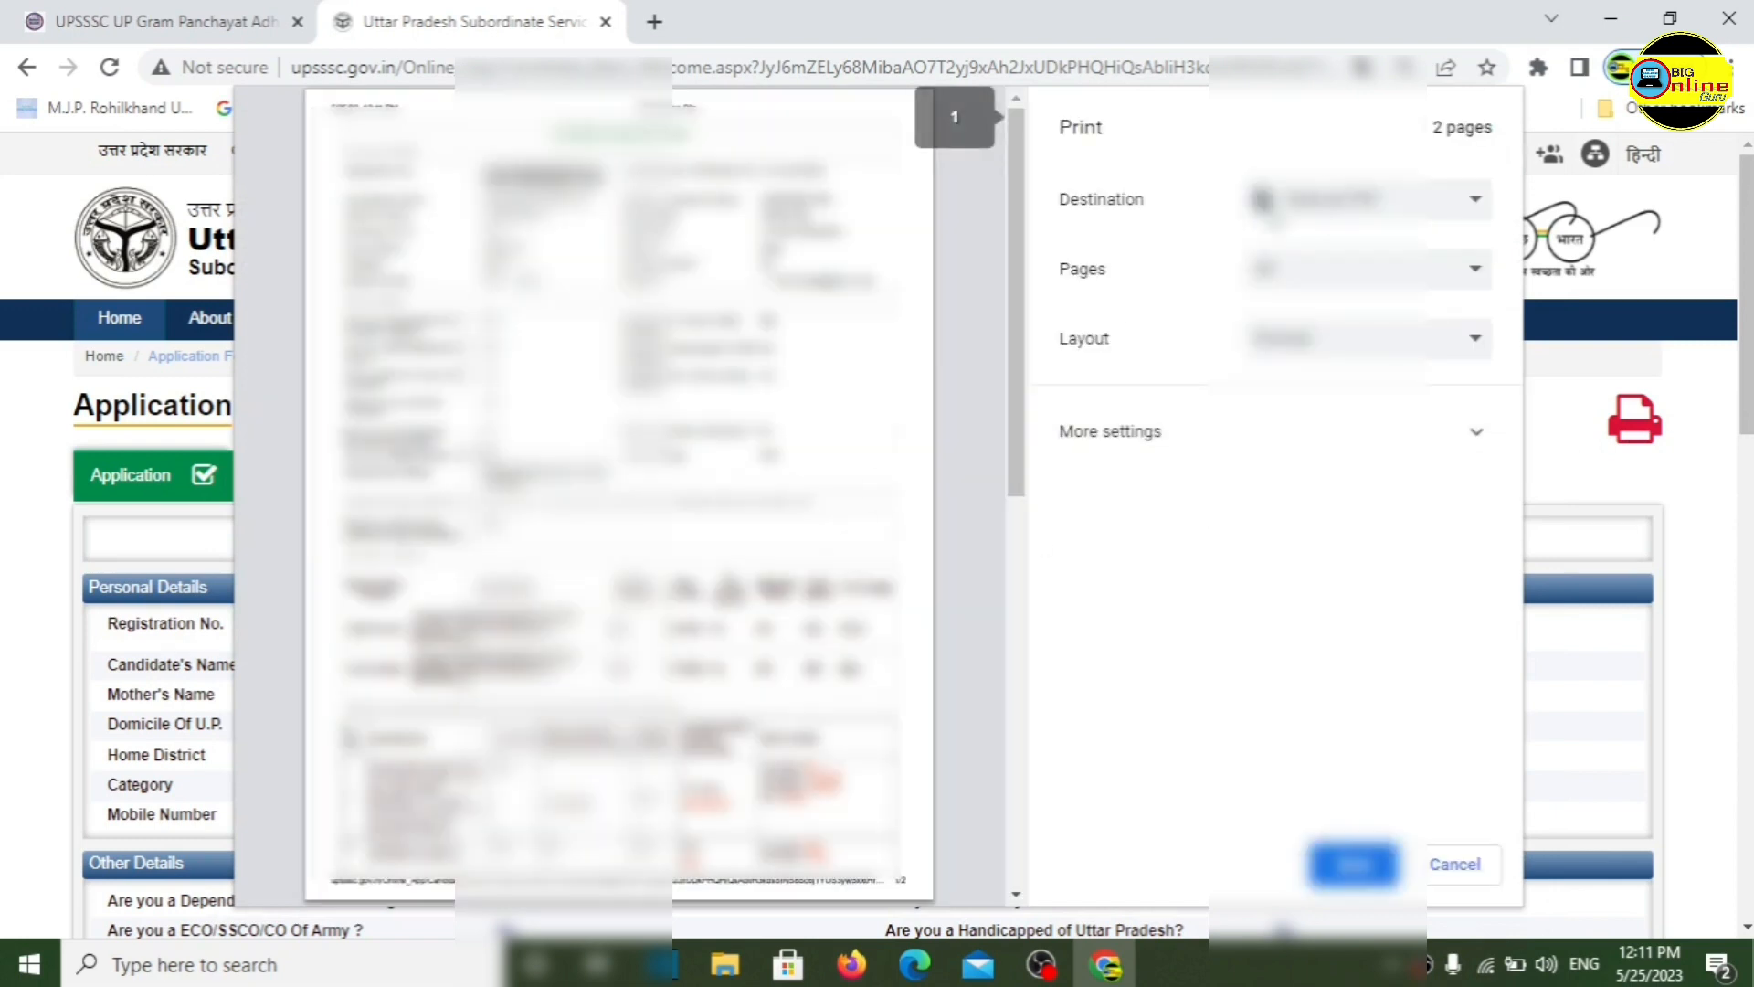
left_click(1353, 864)
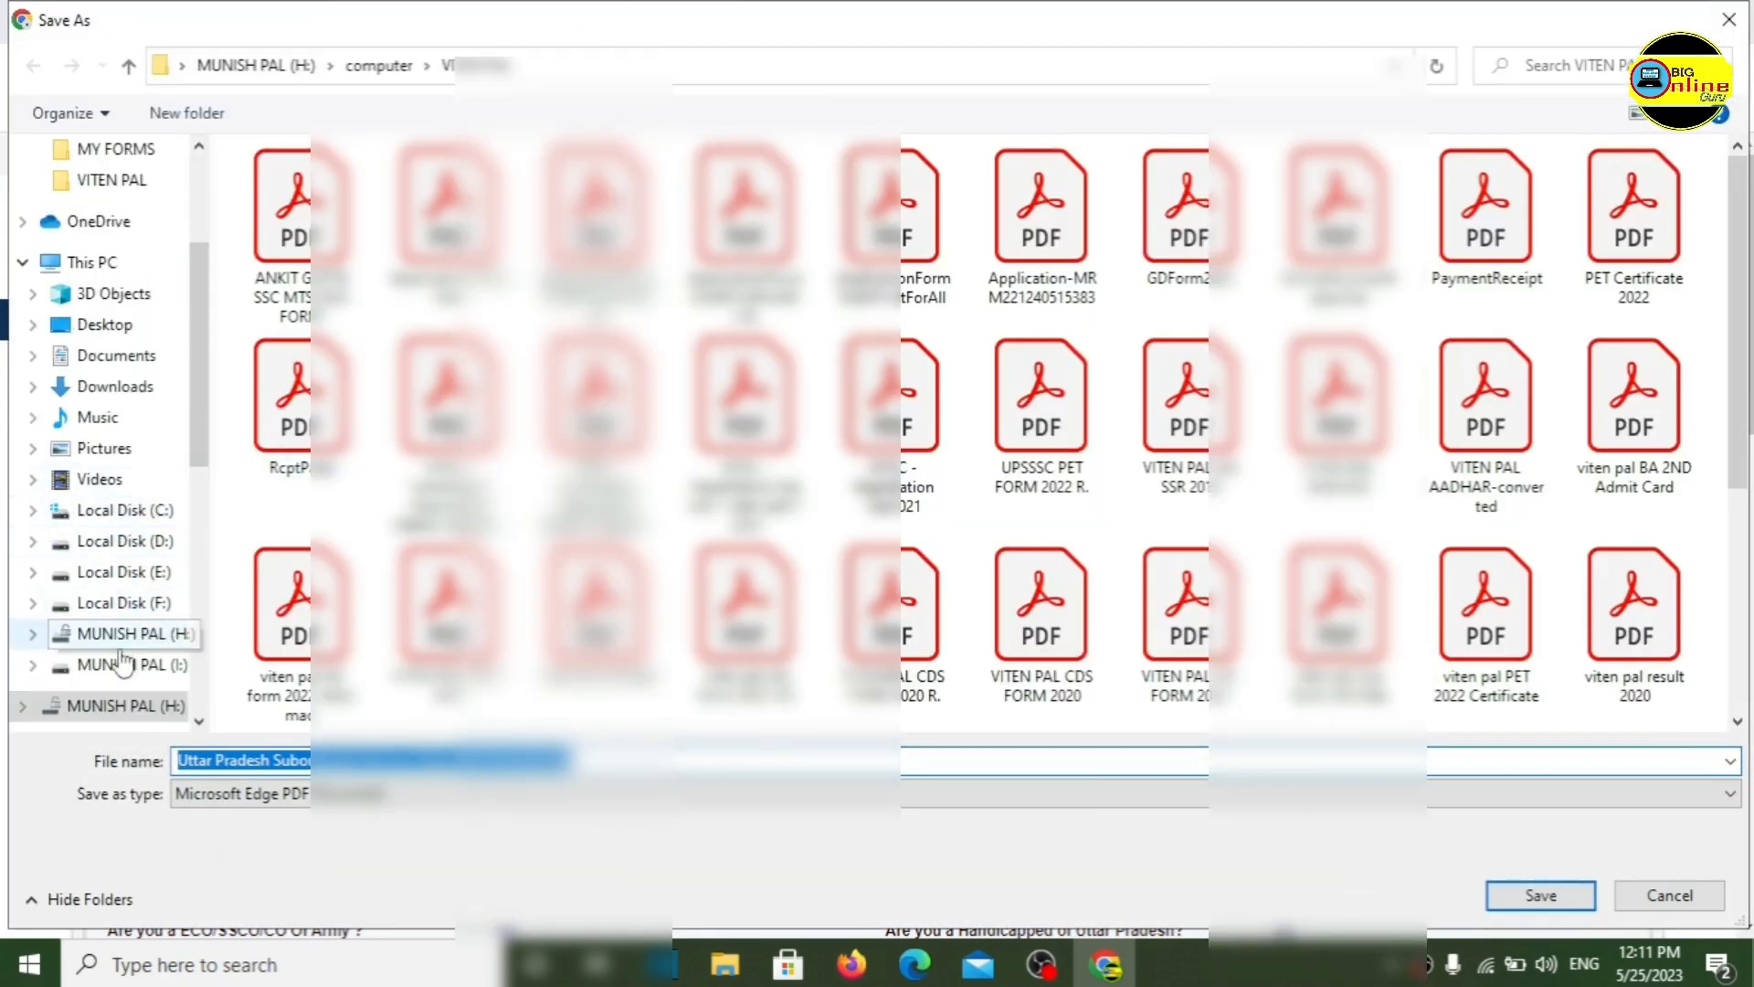
left_click(98, 709)
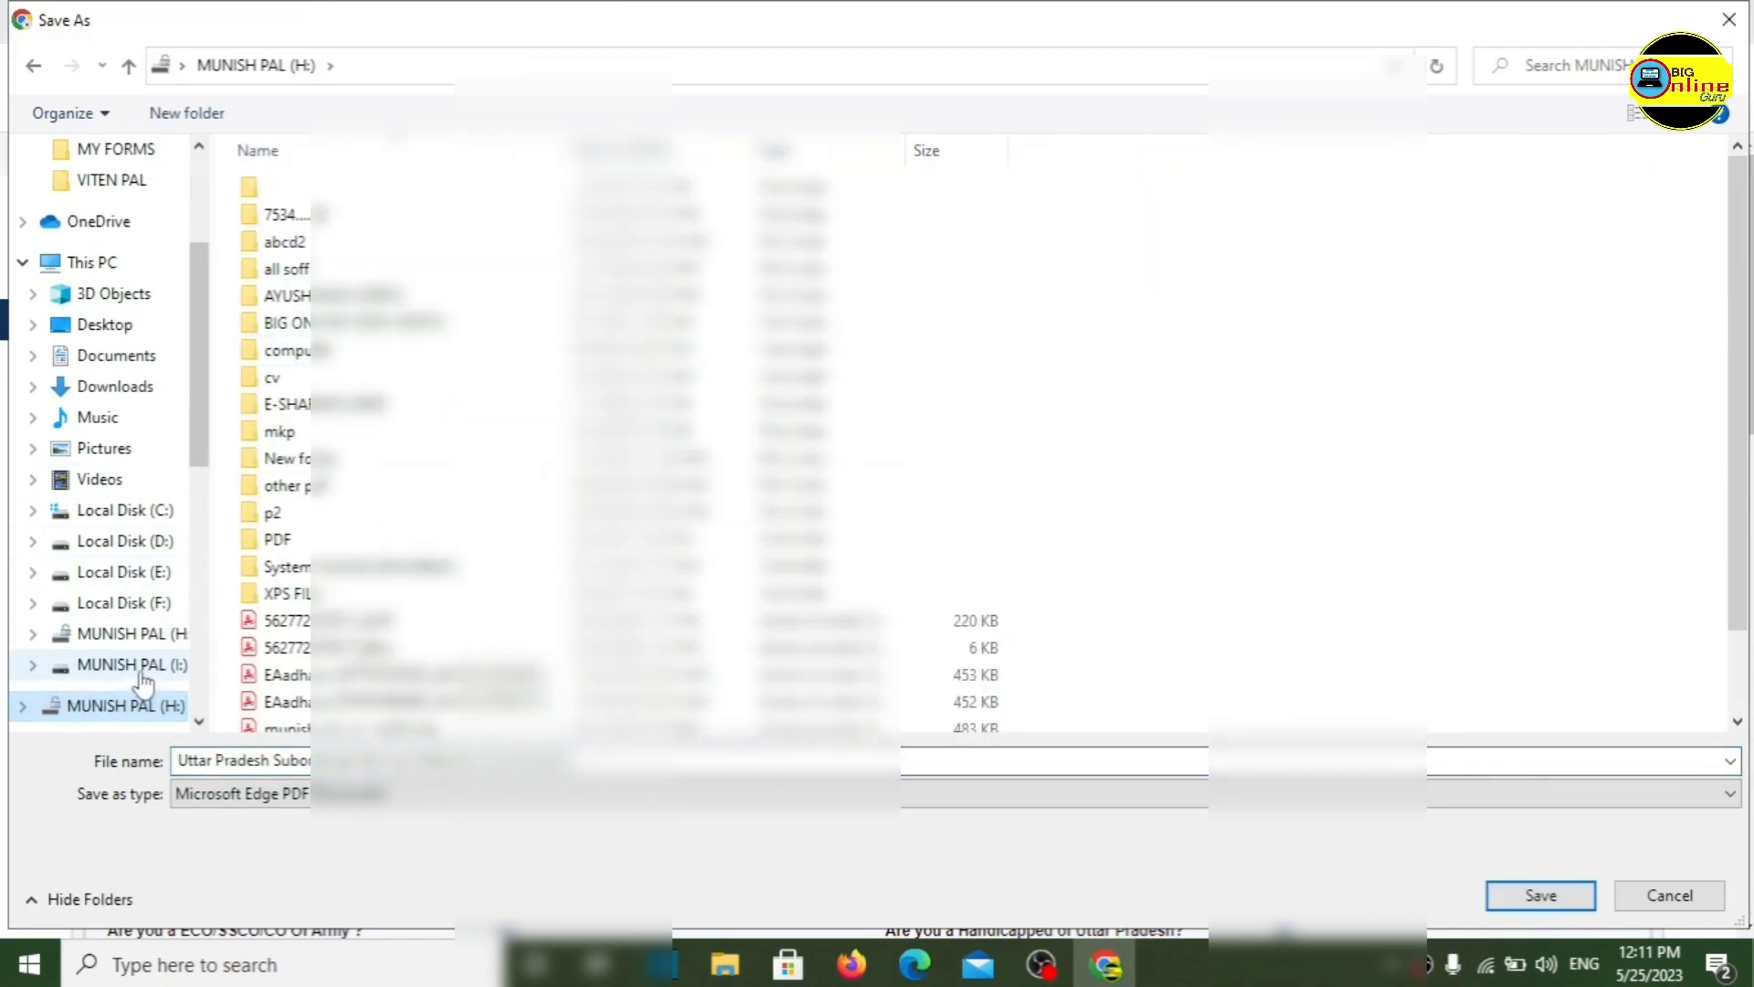
left_click(140, 671)
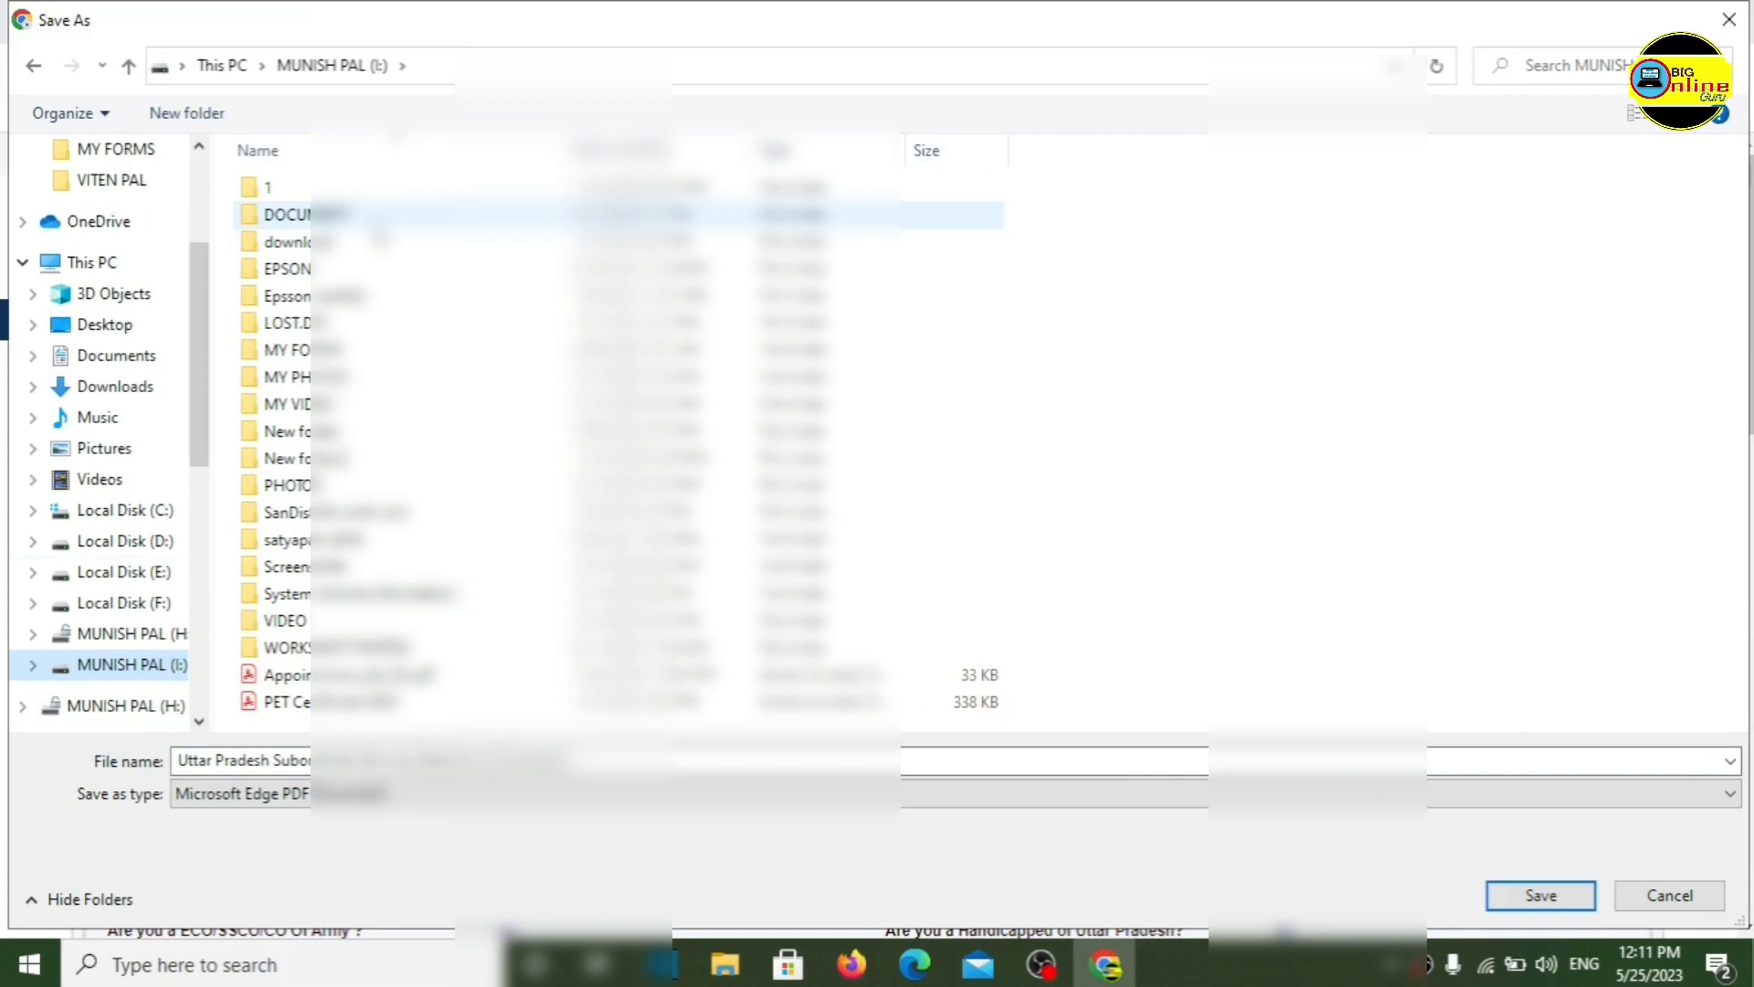
left_click(365, 215)
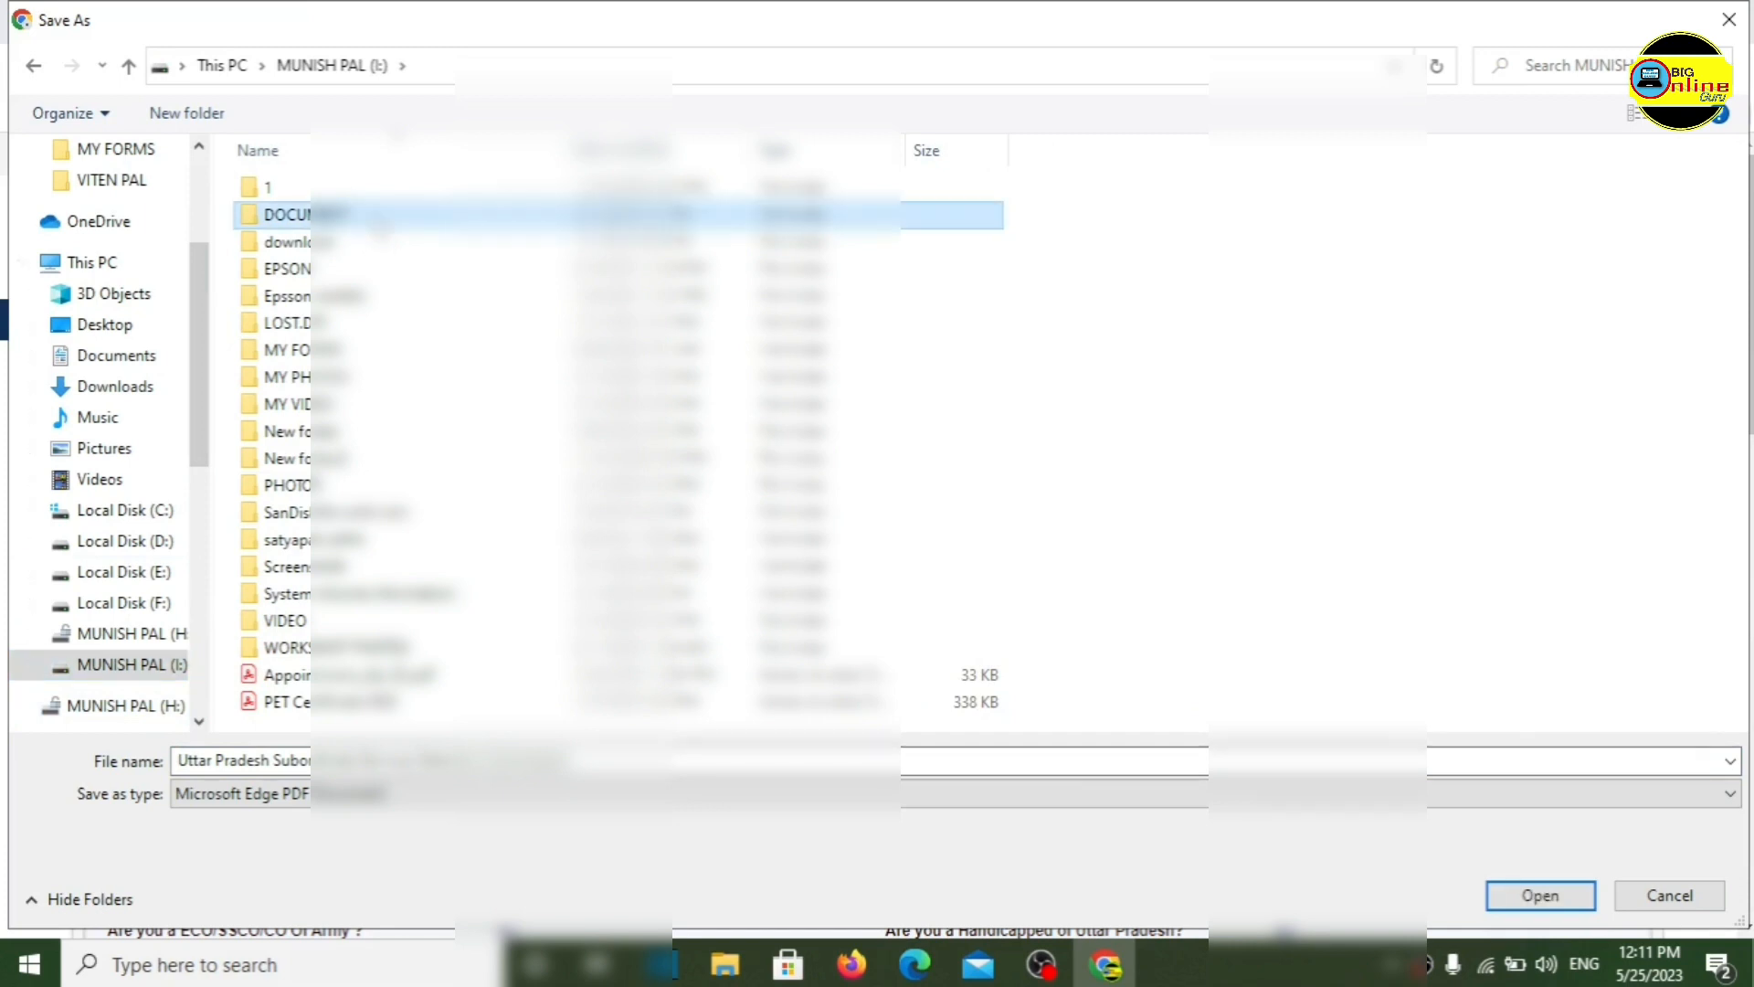
key("Return")
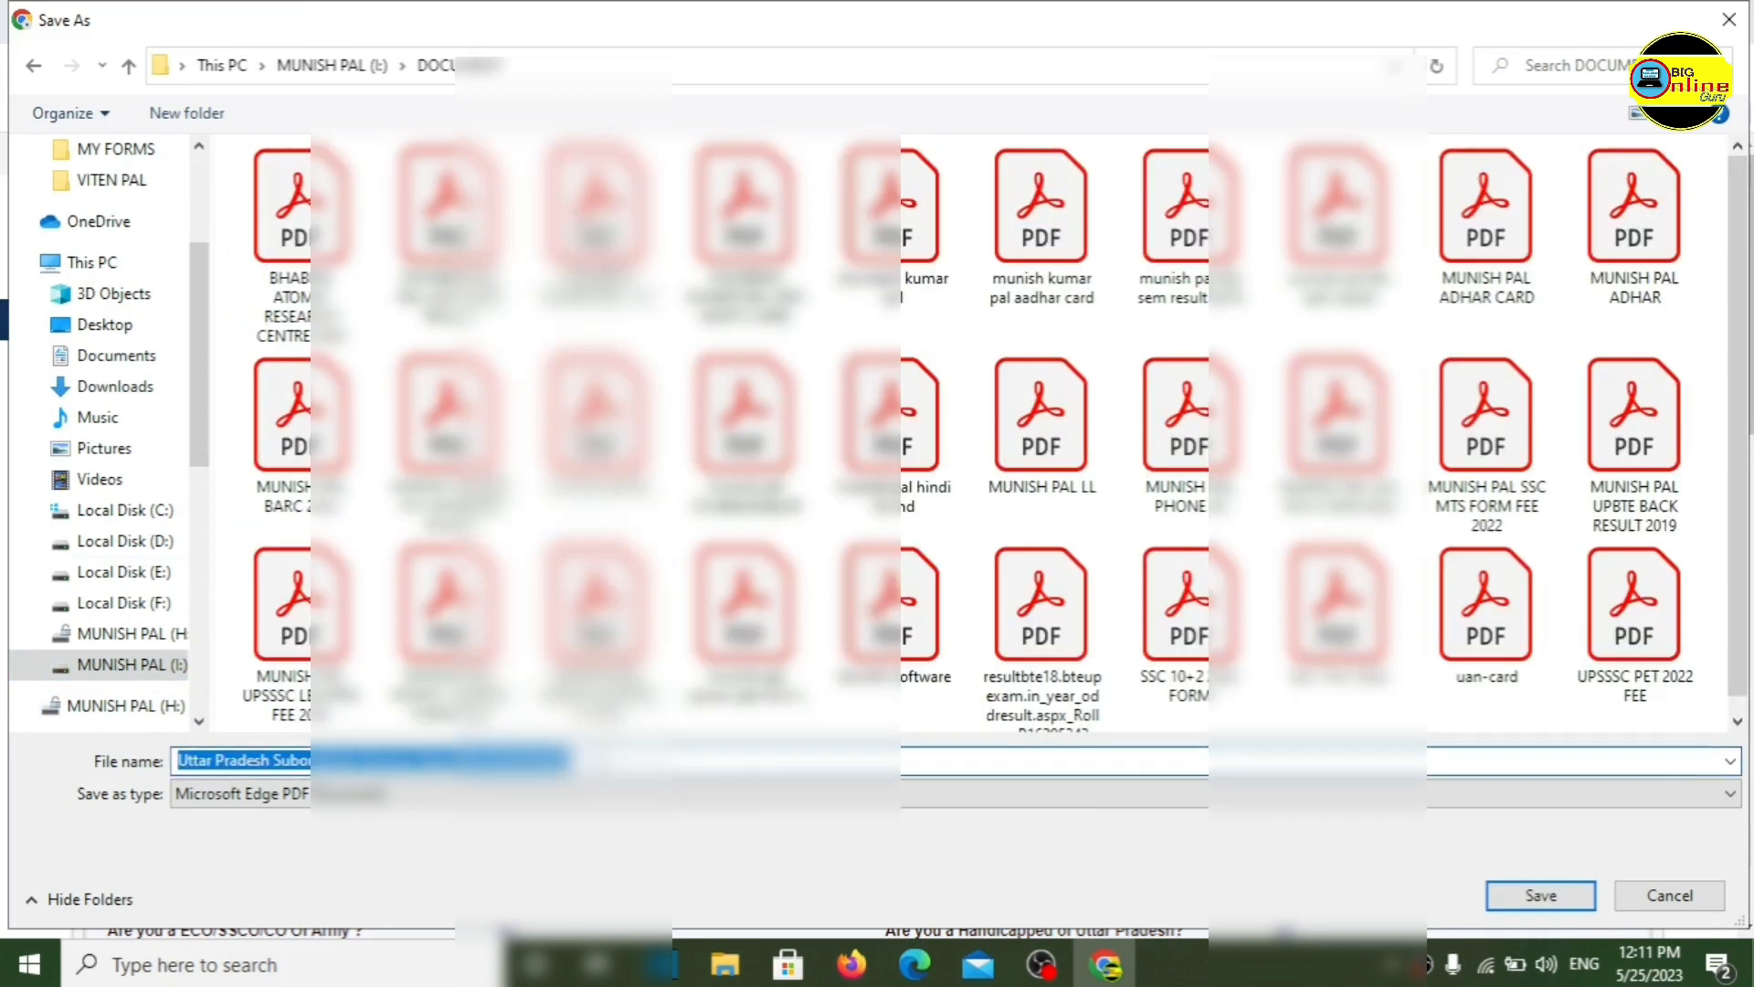
type("upsss")
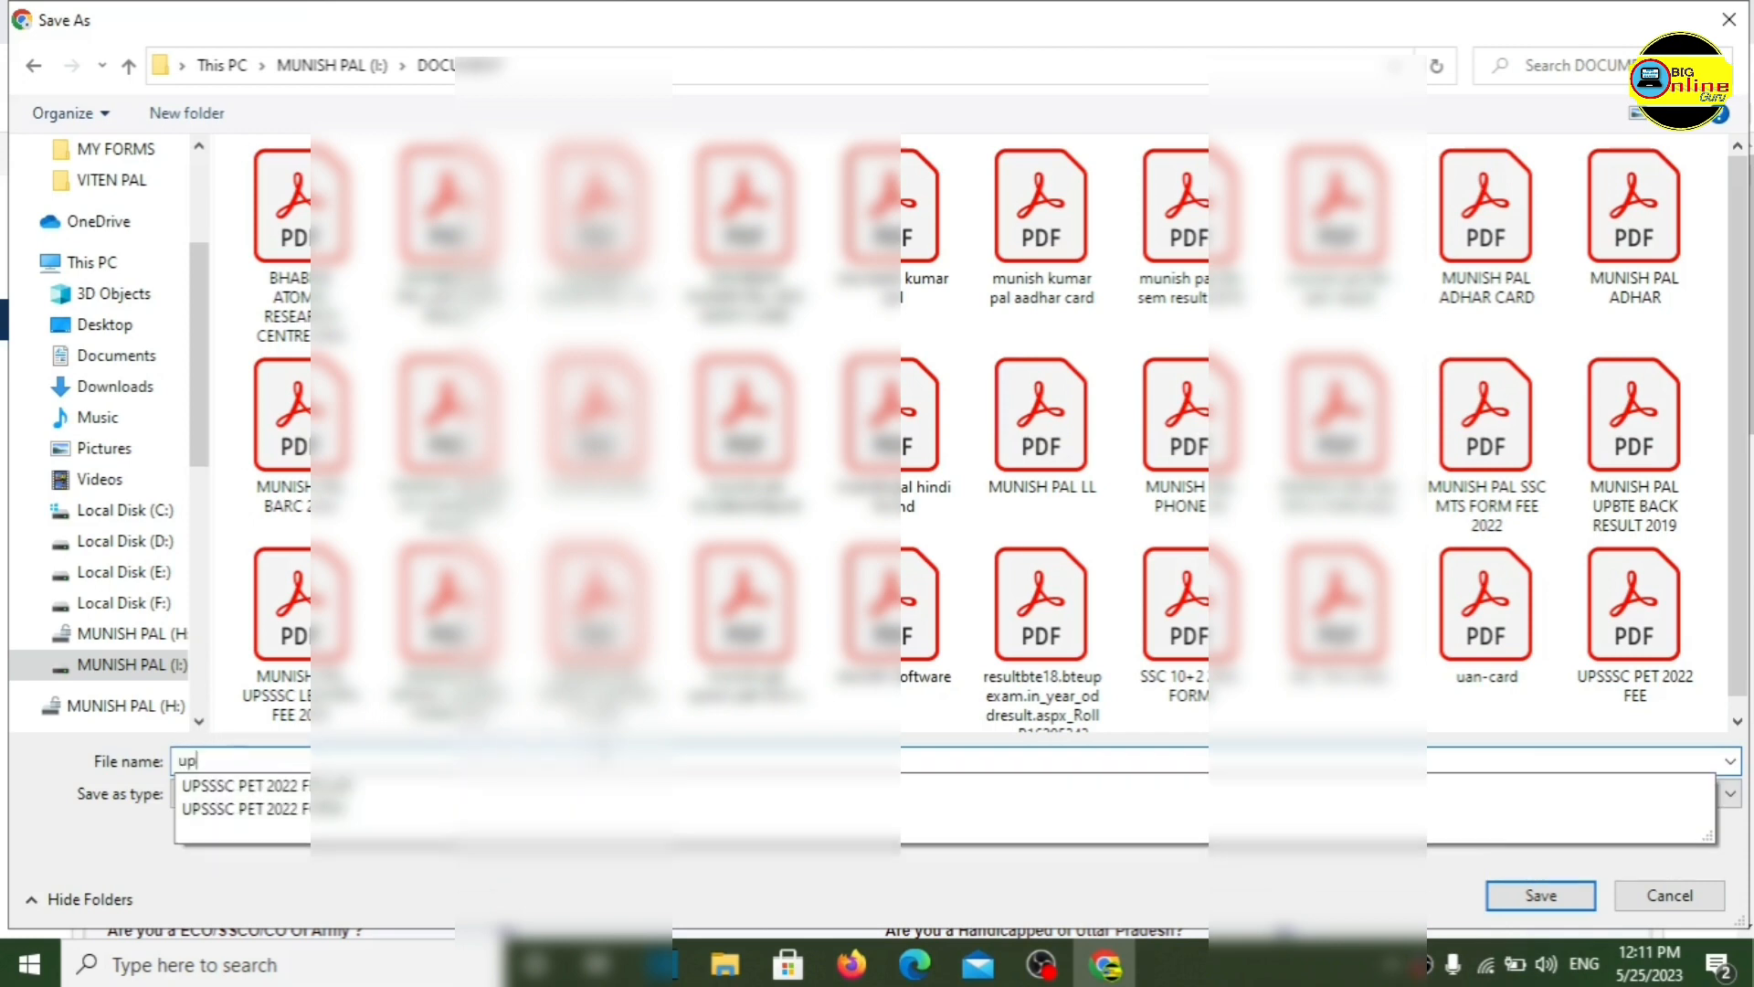
key("BackSpace")
key("BackSpace")
key("BackSpace")
key("BackSpace")
key("BackSpace")
type("UPSSSC")
key("Return")
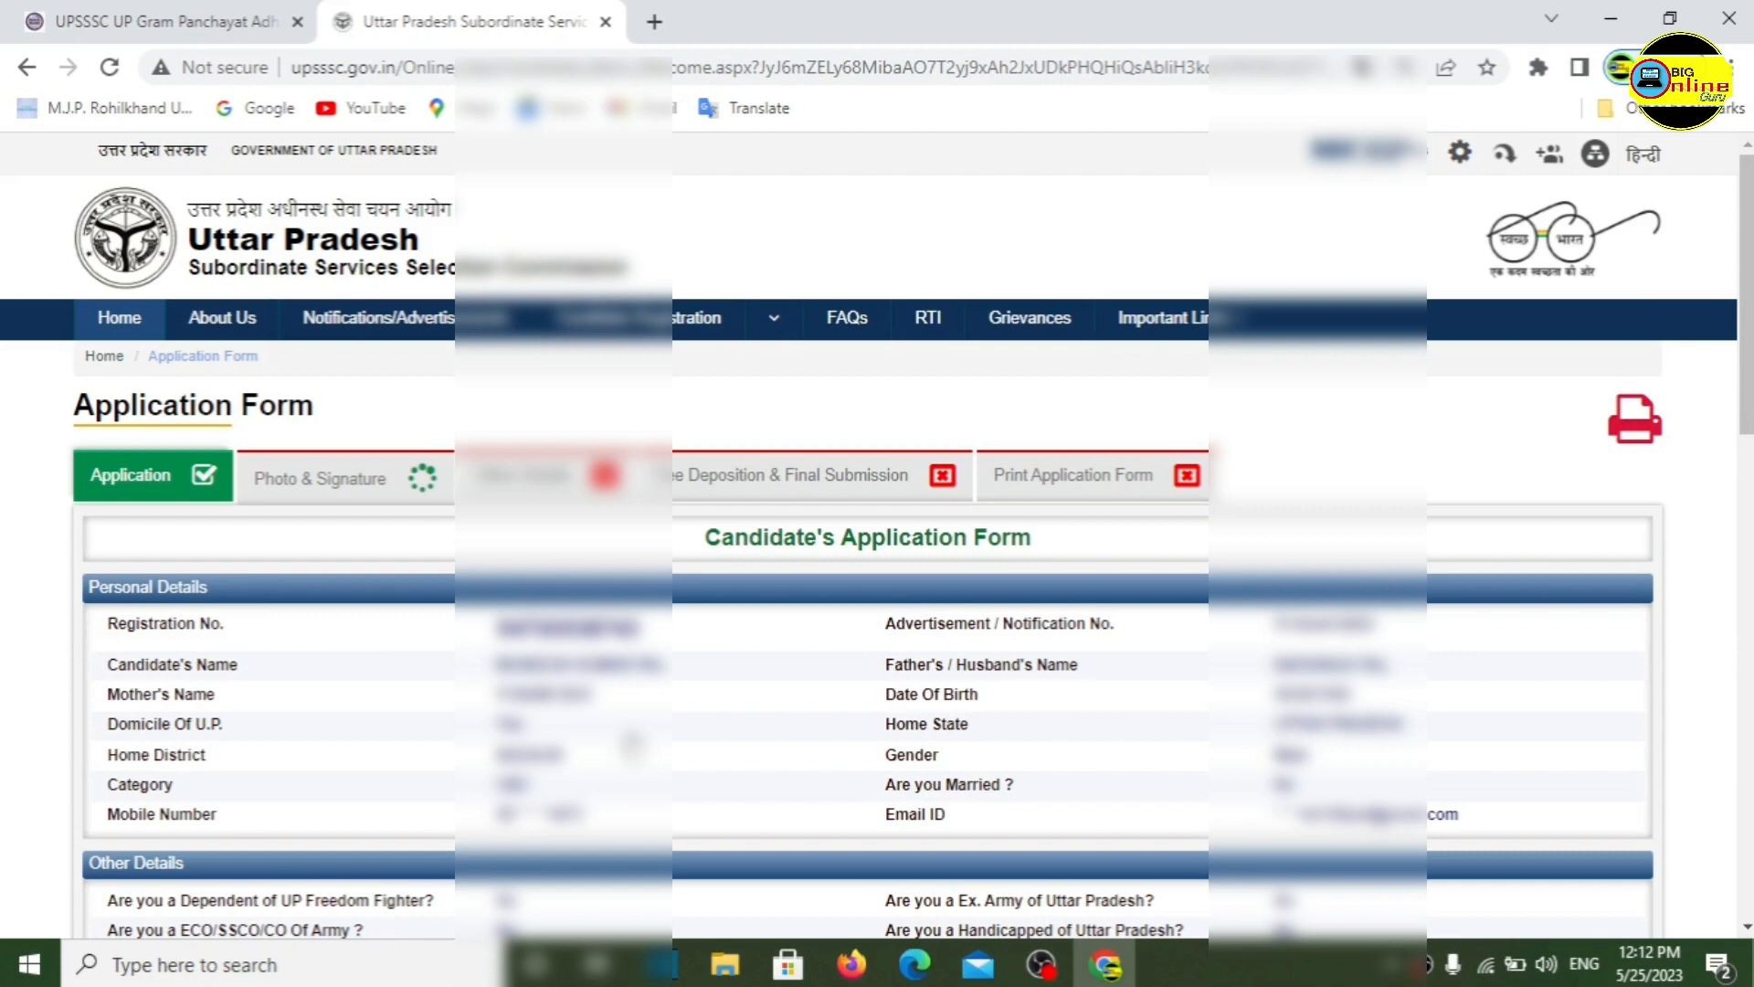
scroll(639, 722, "down", 3)
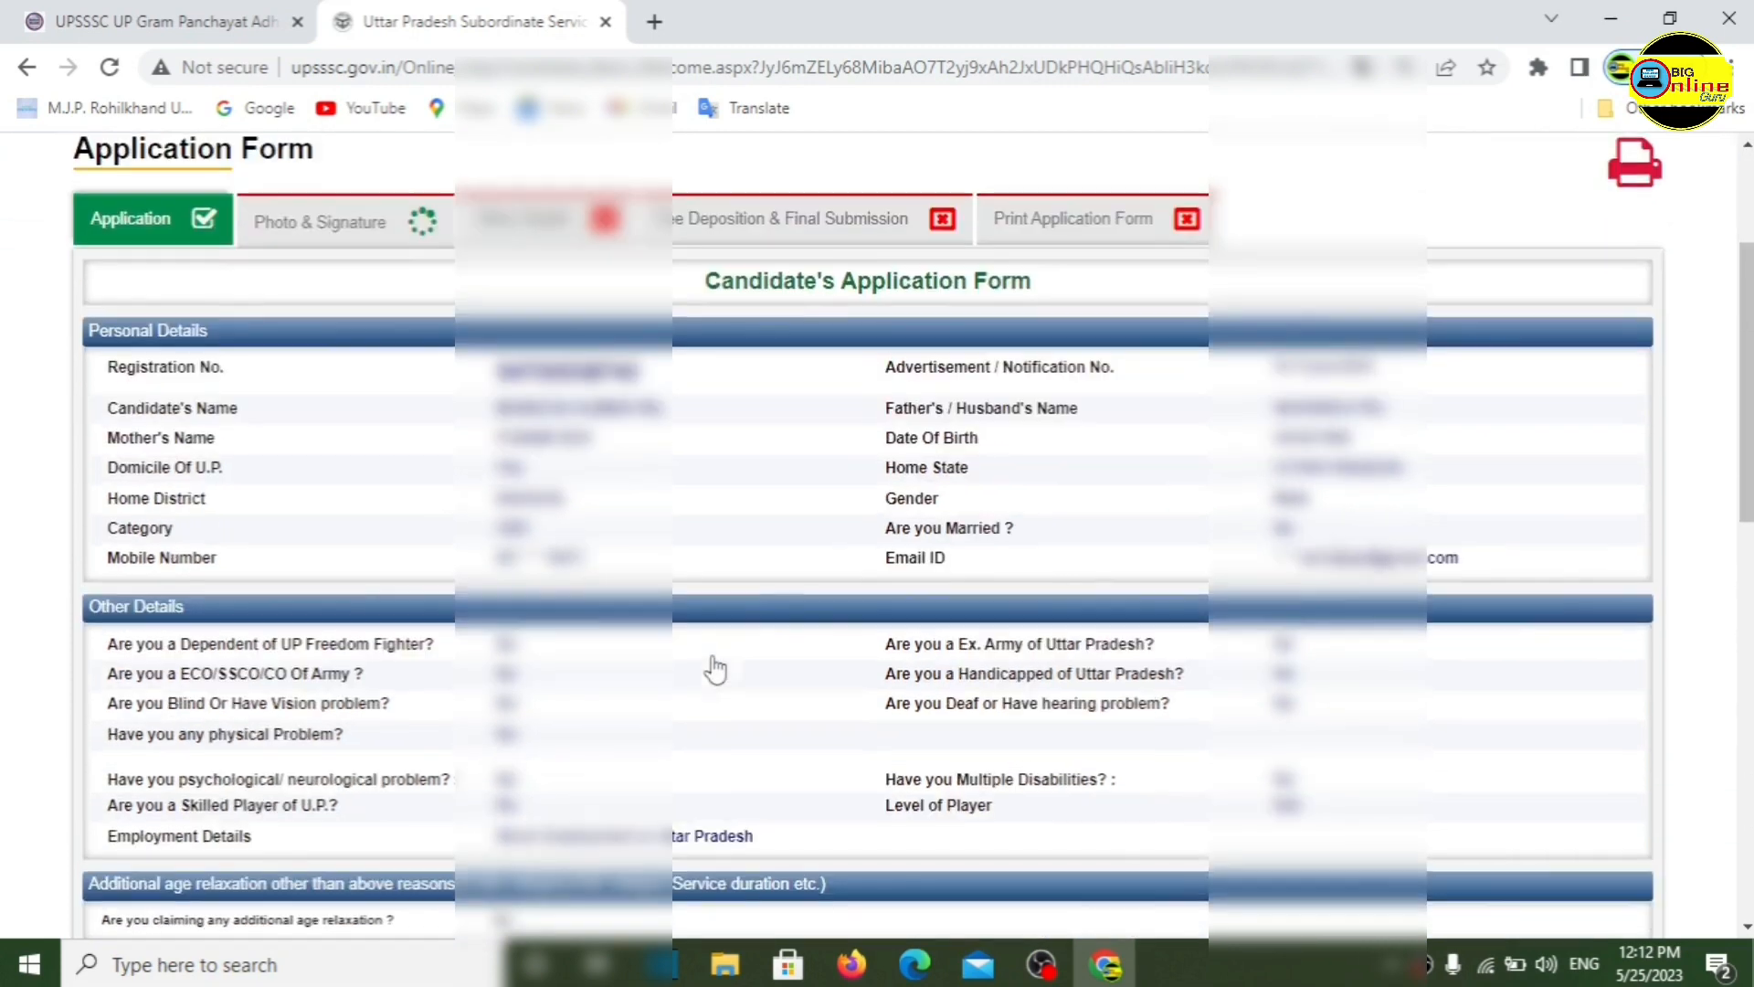
scroll(670, 454, "down", 1)
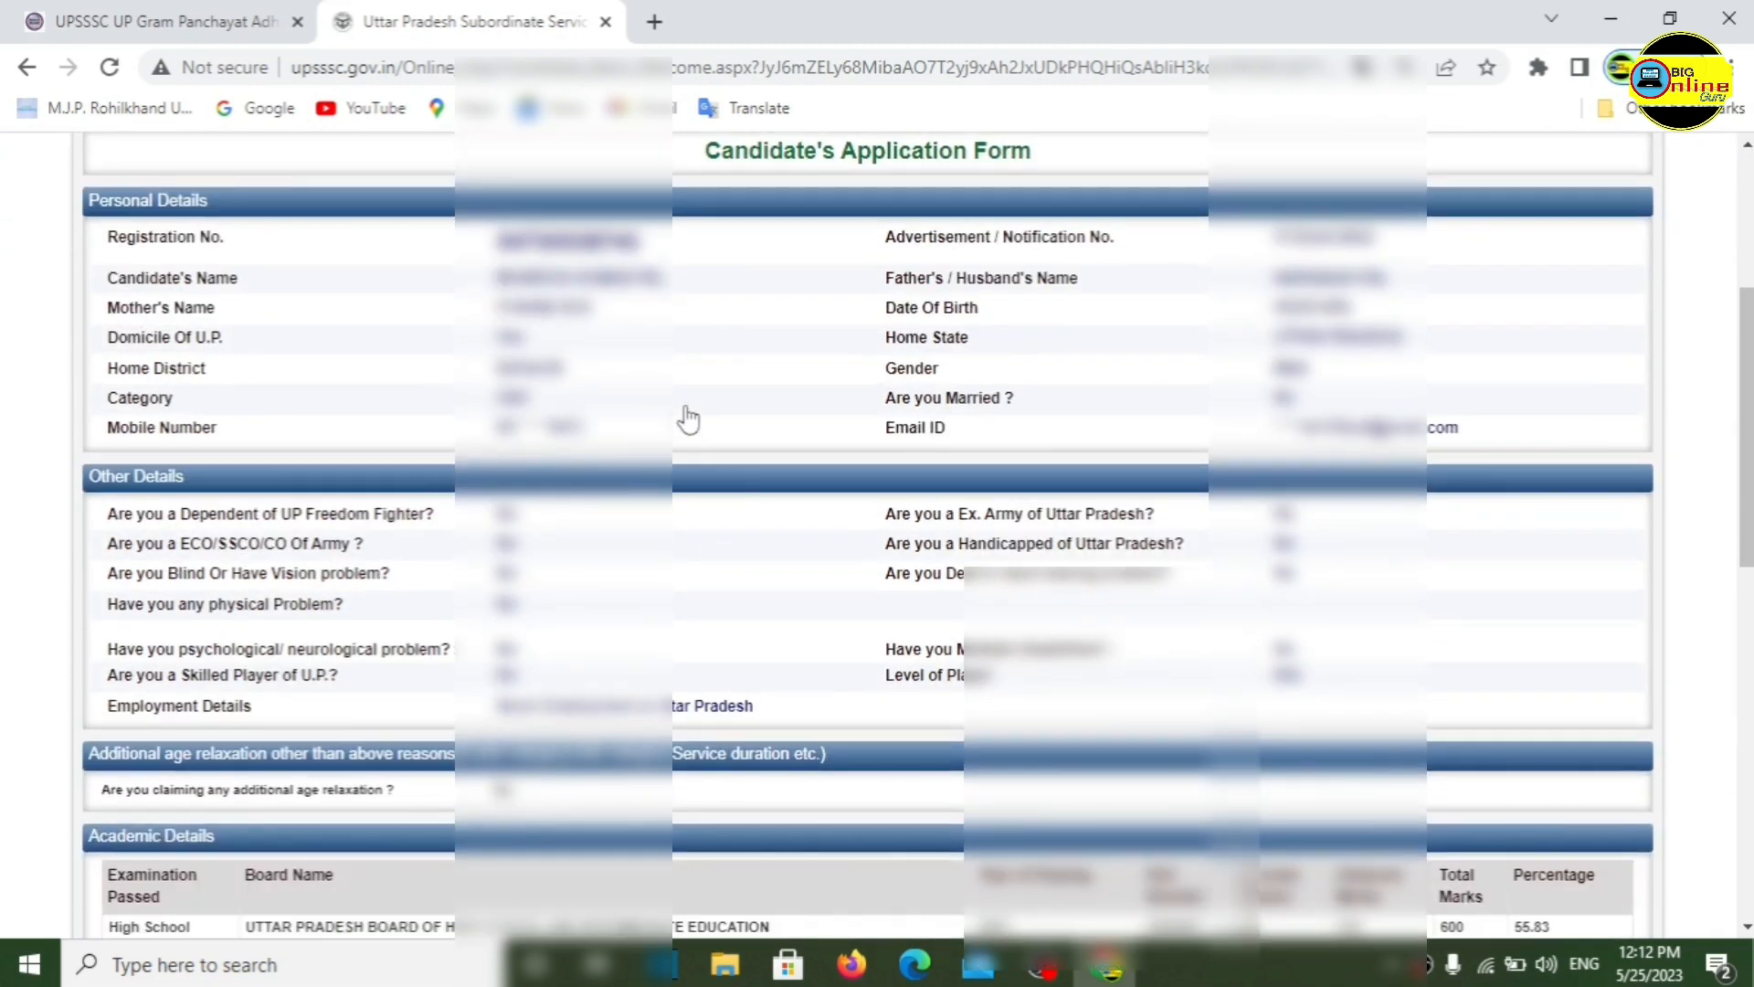
scroll(577, 359, "down", 1)
scroll(630, 402, "down", 1)
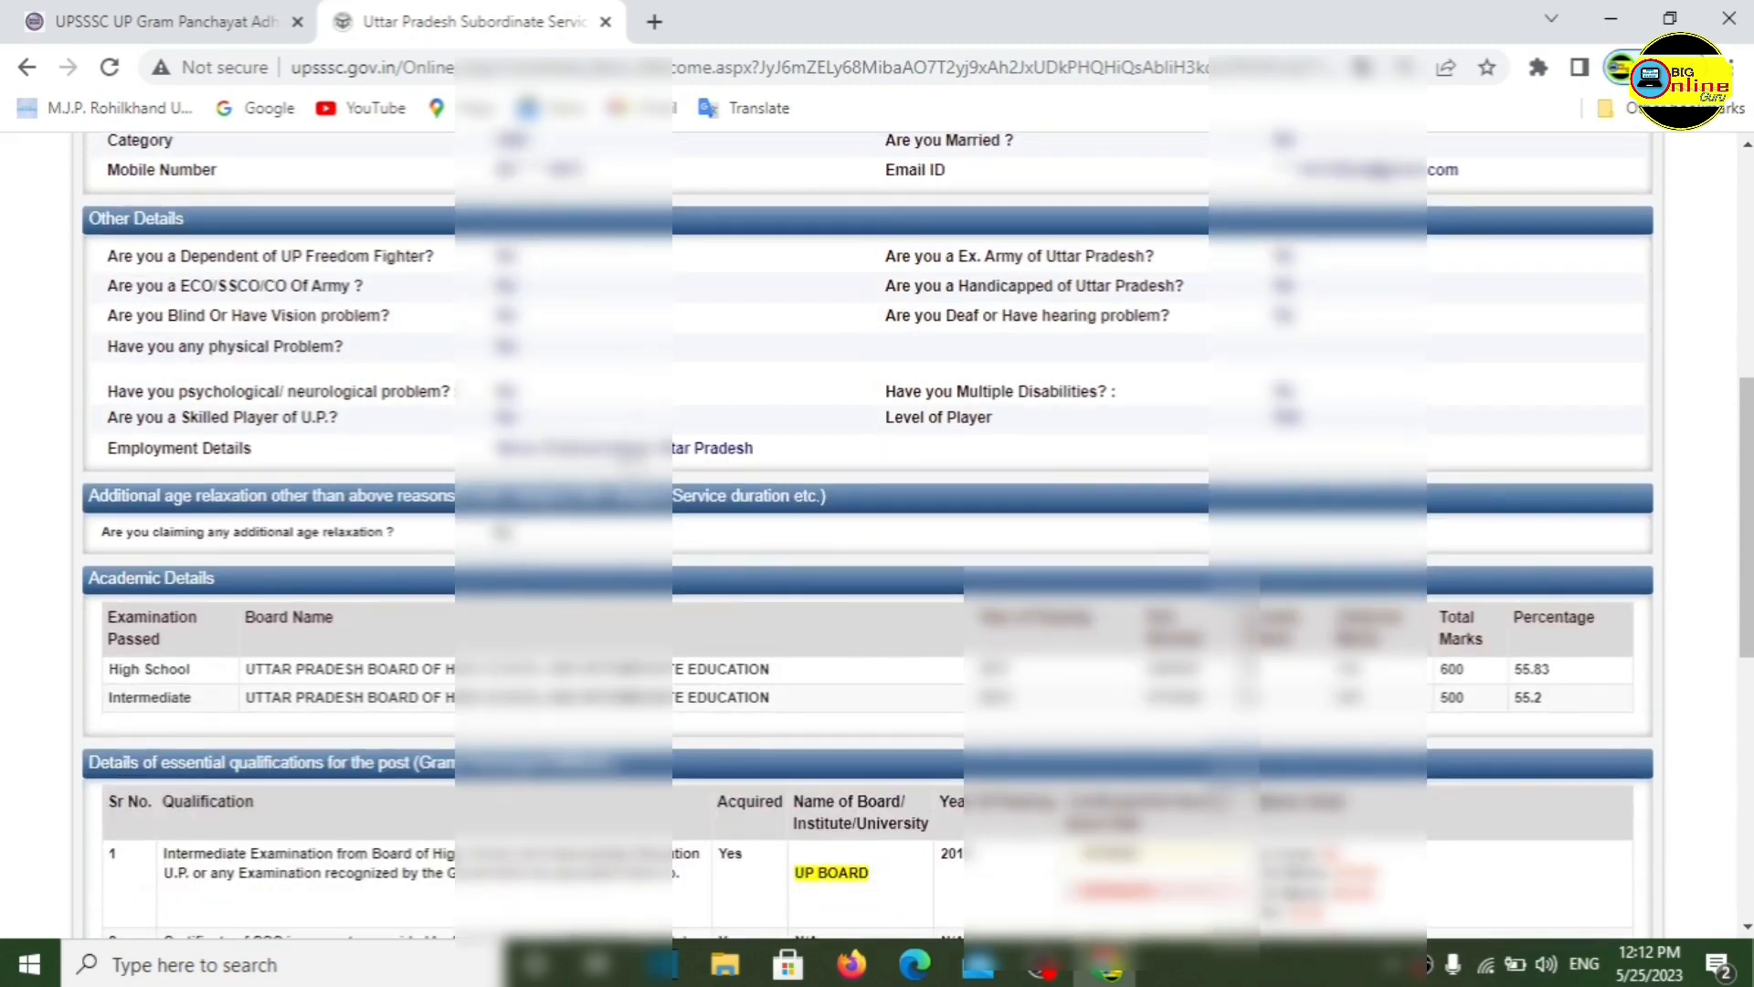
scroll(868, 512, "down", 1)
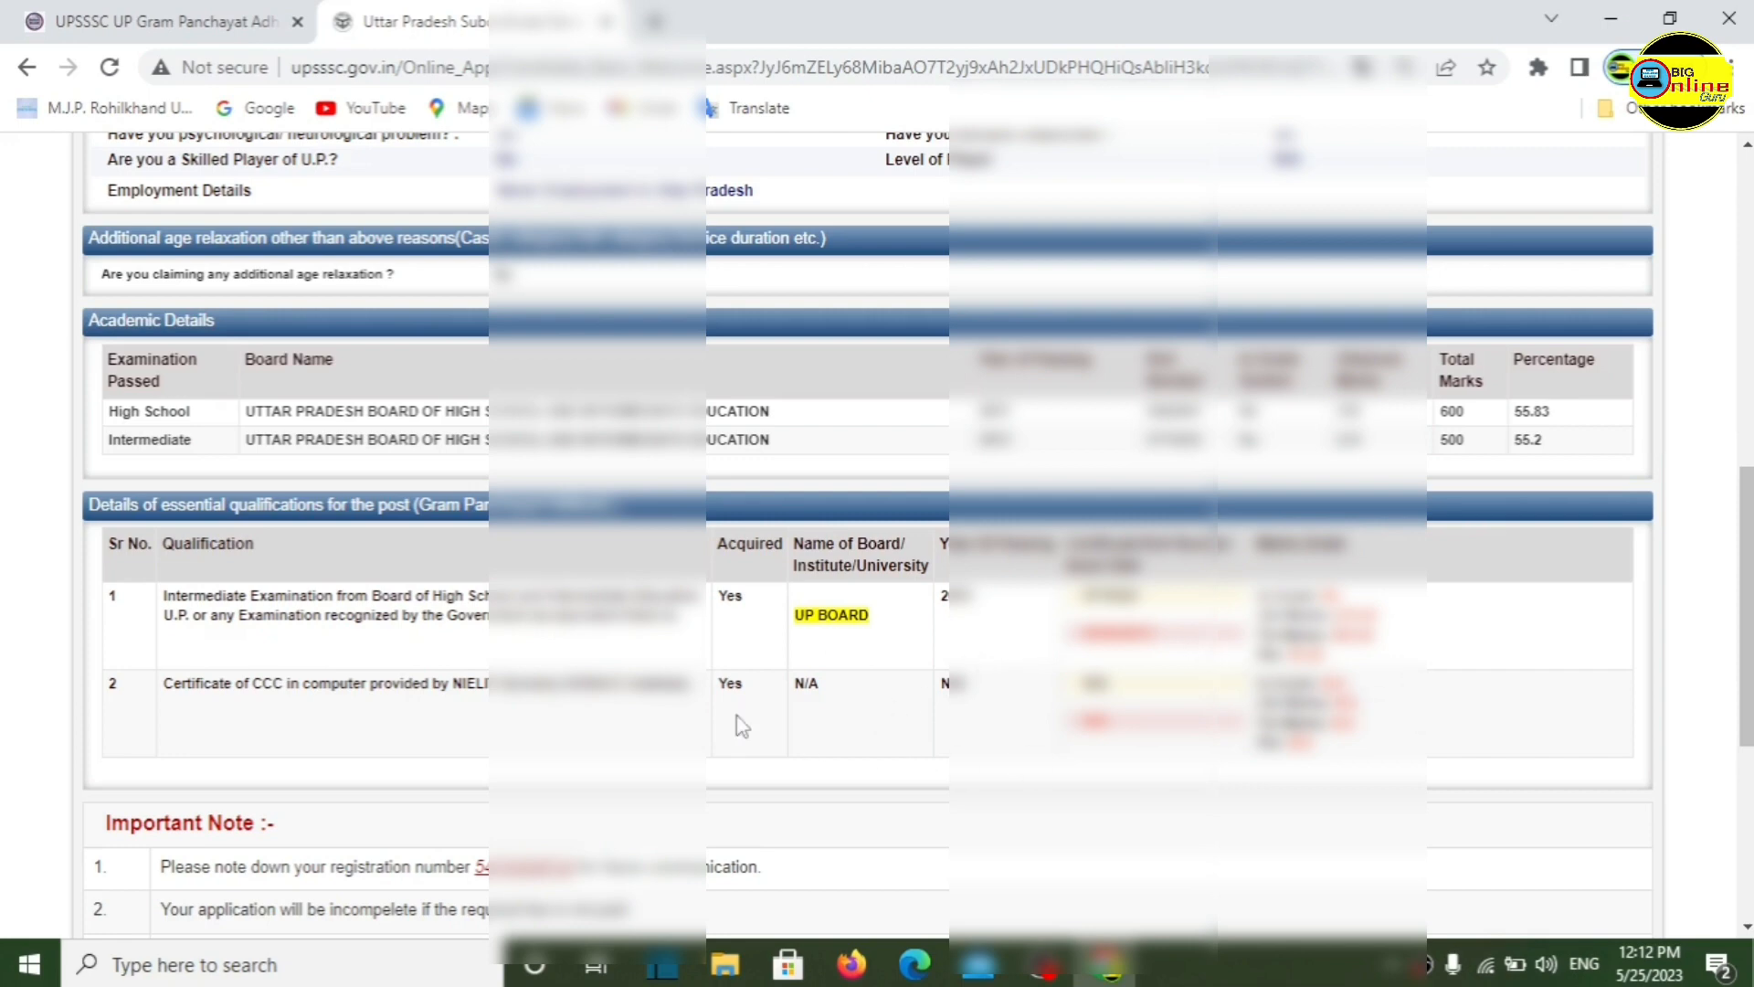
scroll(842, 566, "up", 4)
scroll(841, 566, "down", 10)
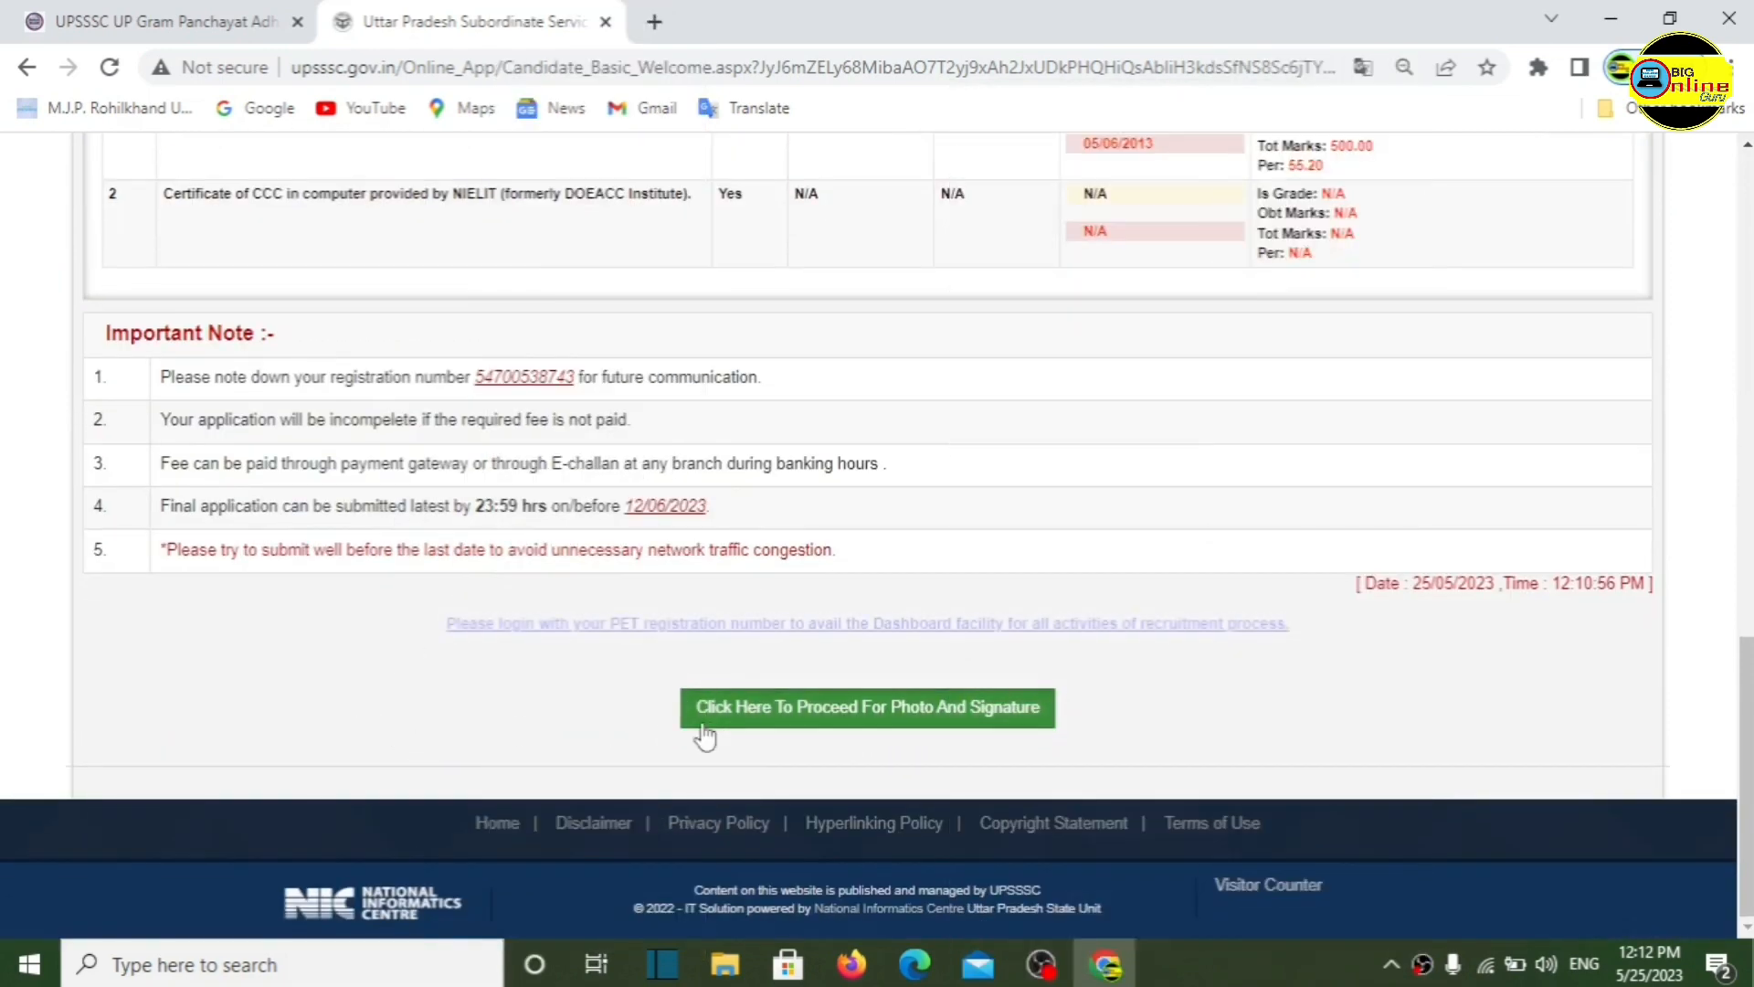
- Proceed to the Photo and Signature step and continue past it to Other Details
left_click(875, 719)
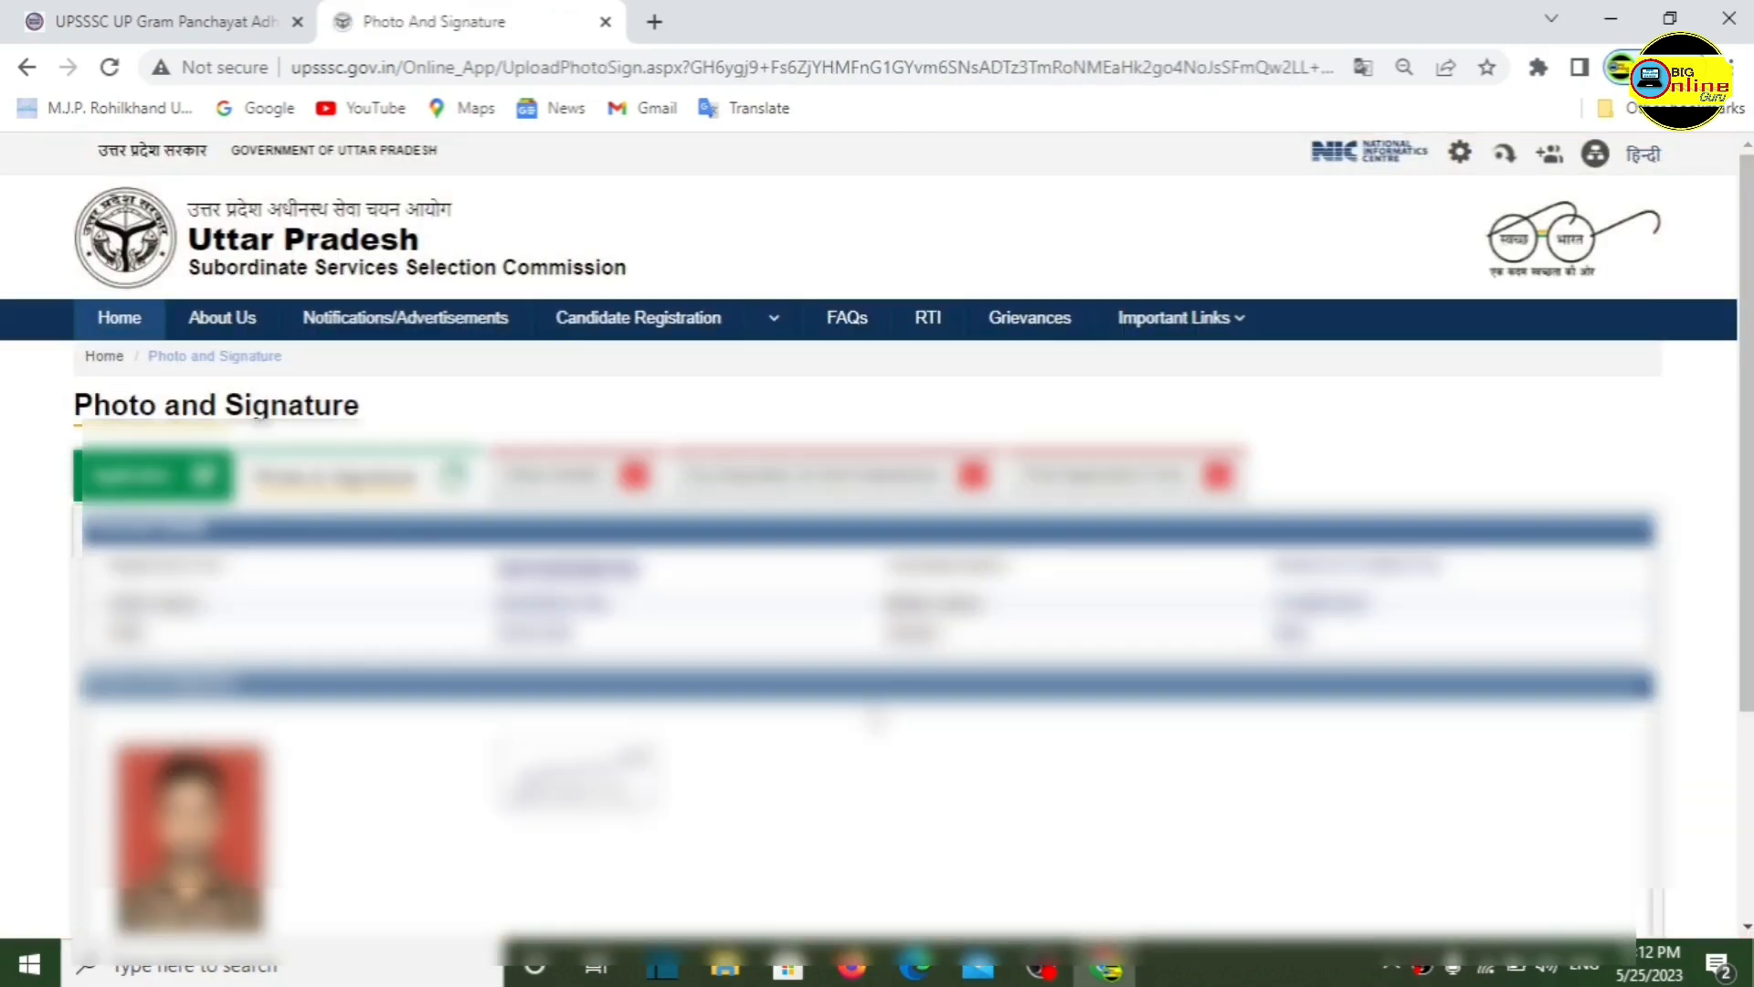
scroll(875, 719, "down", 1)
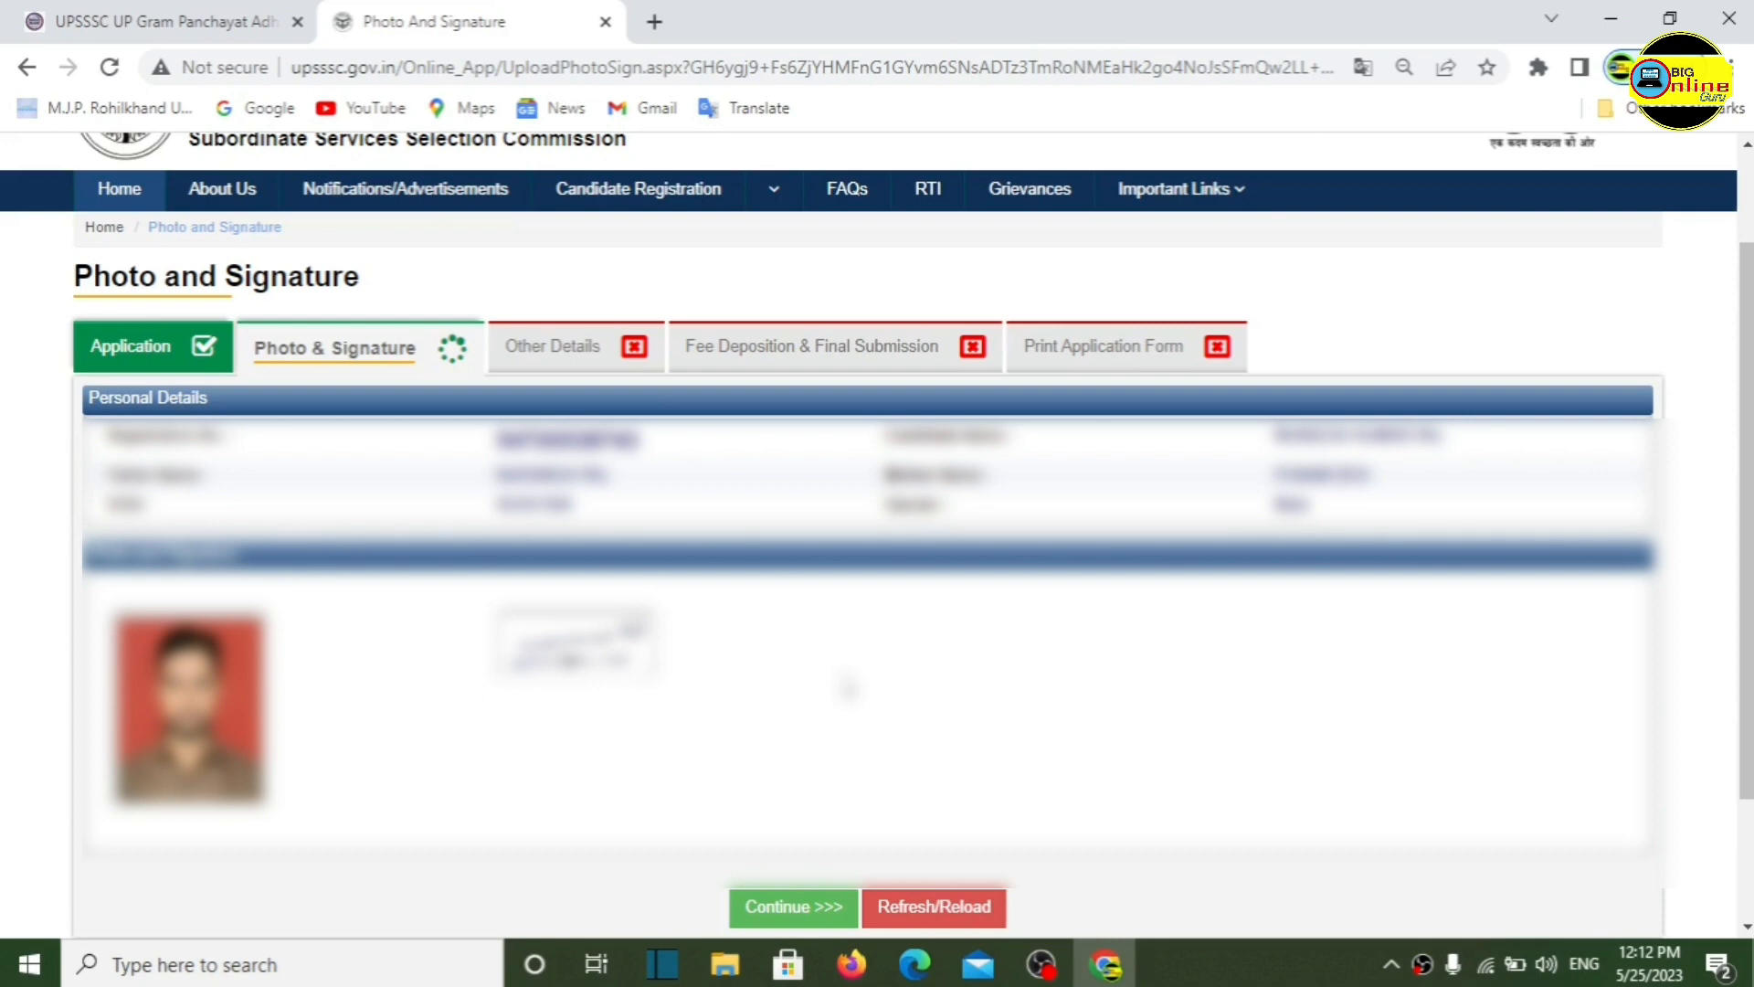
scroll(810, 787, "down", 2)
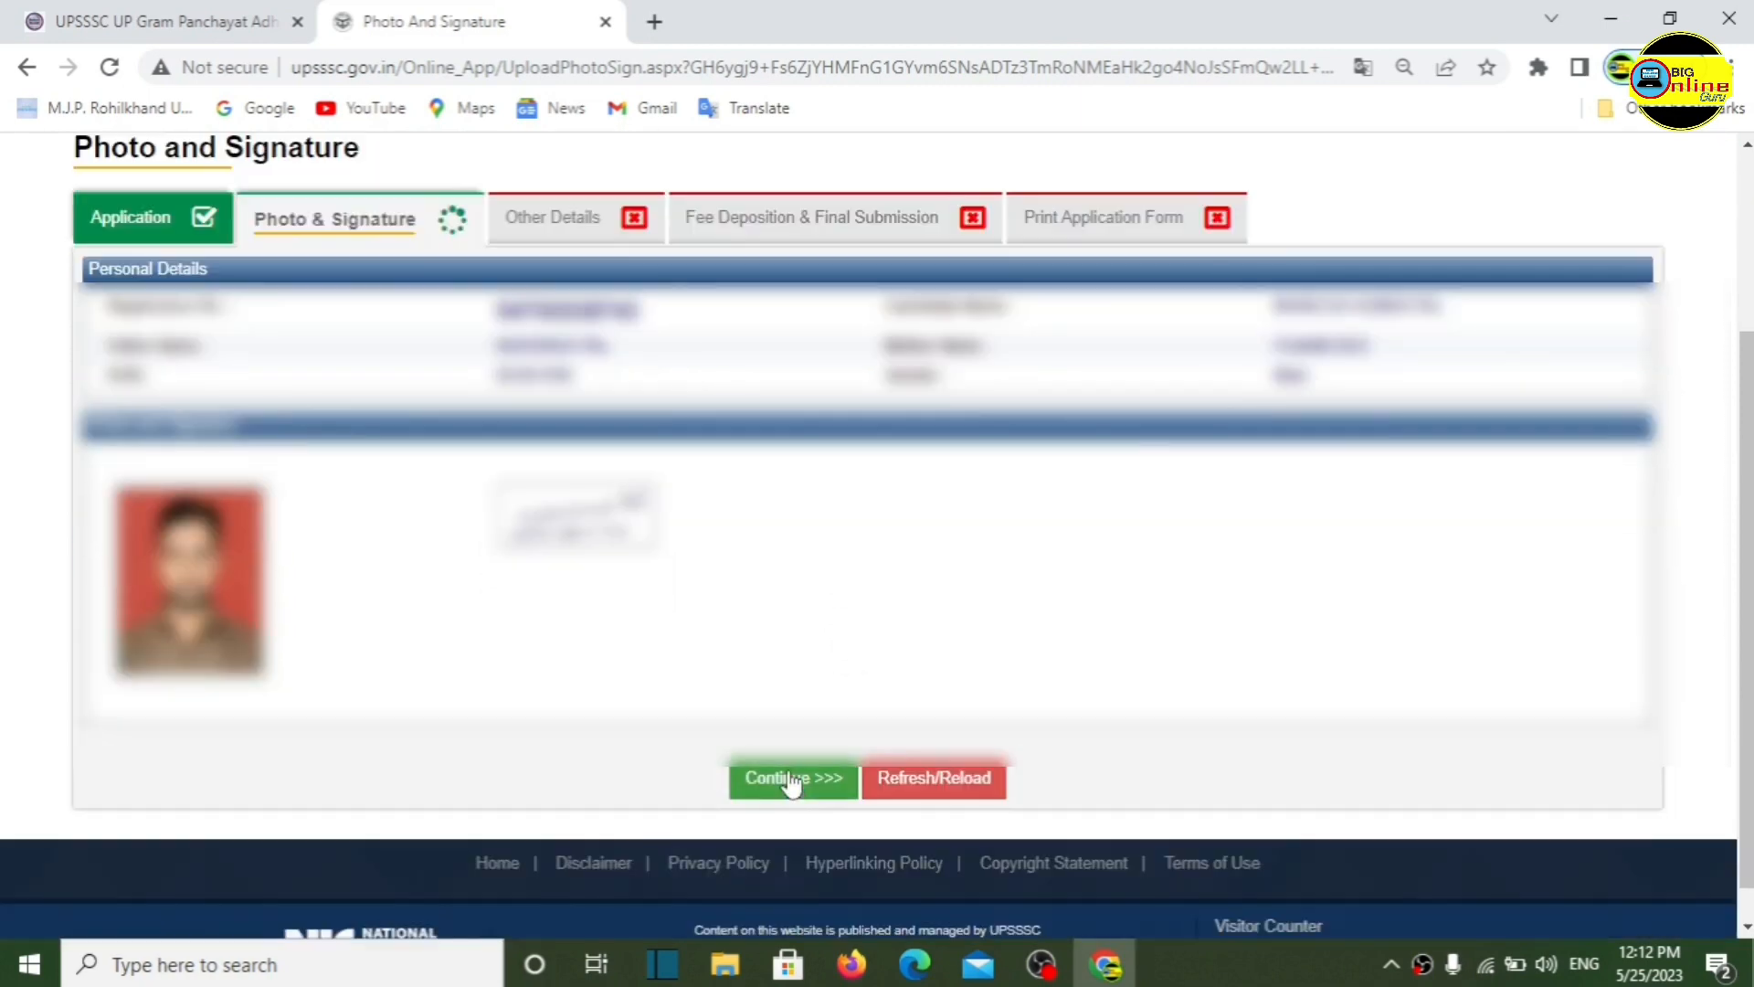
left_click(785, 775)
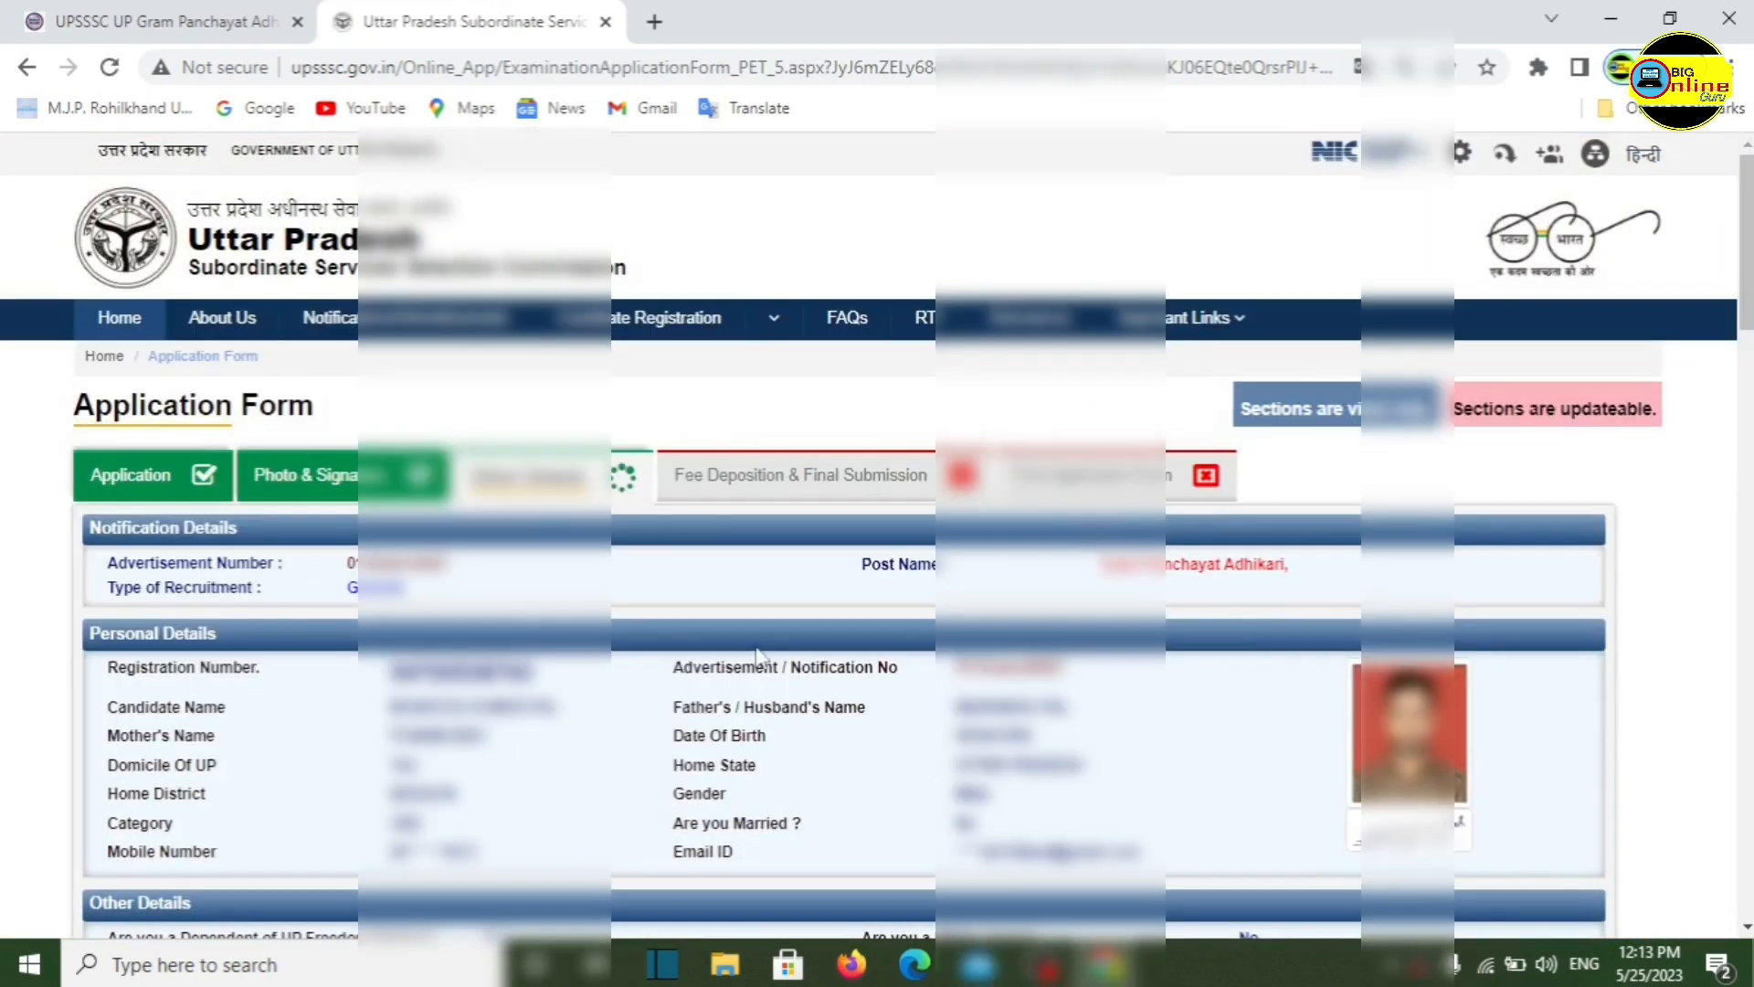
scroll(762, 650, "down", 3)
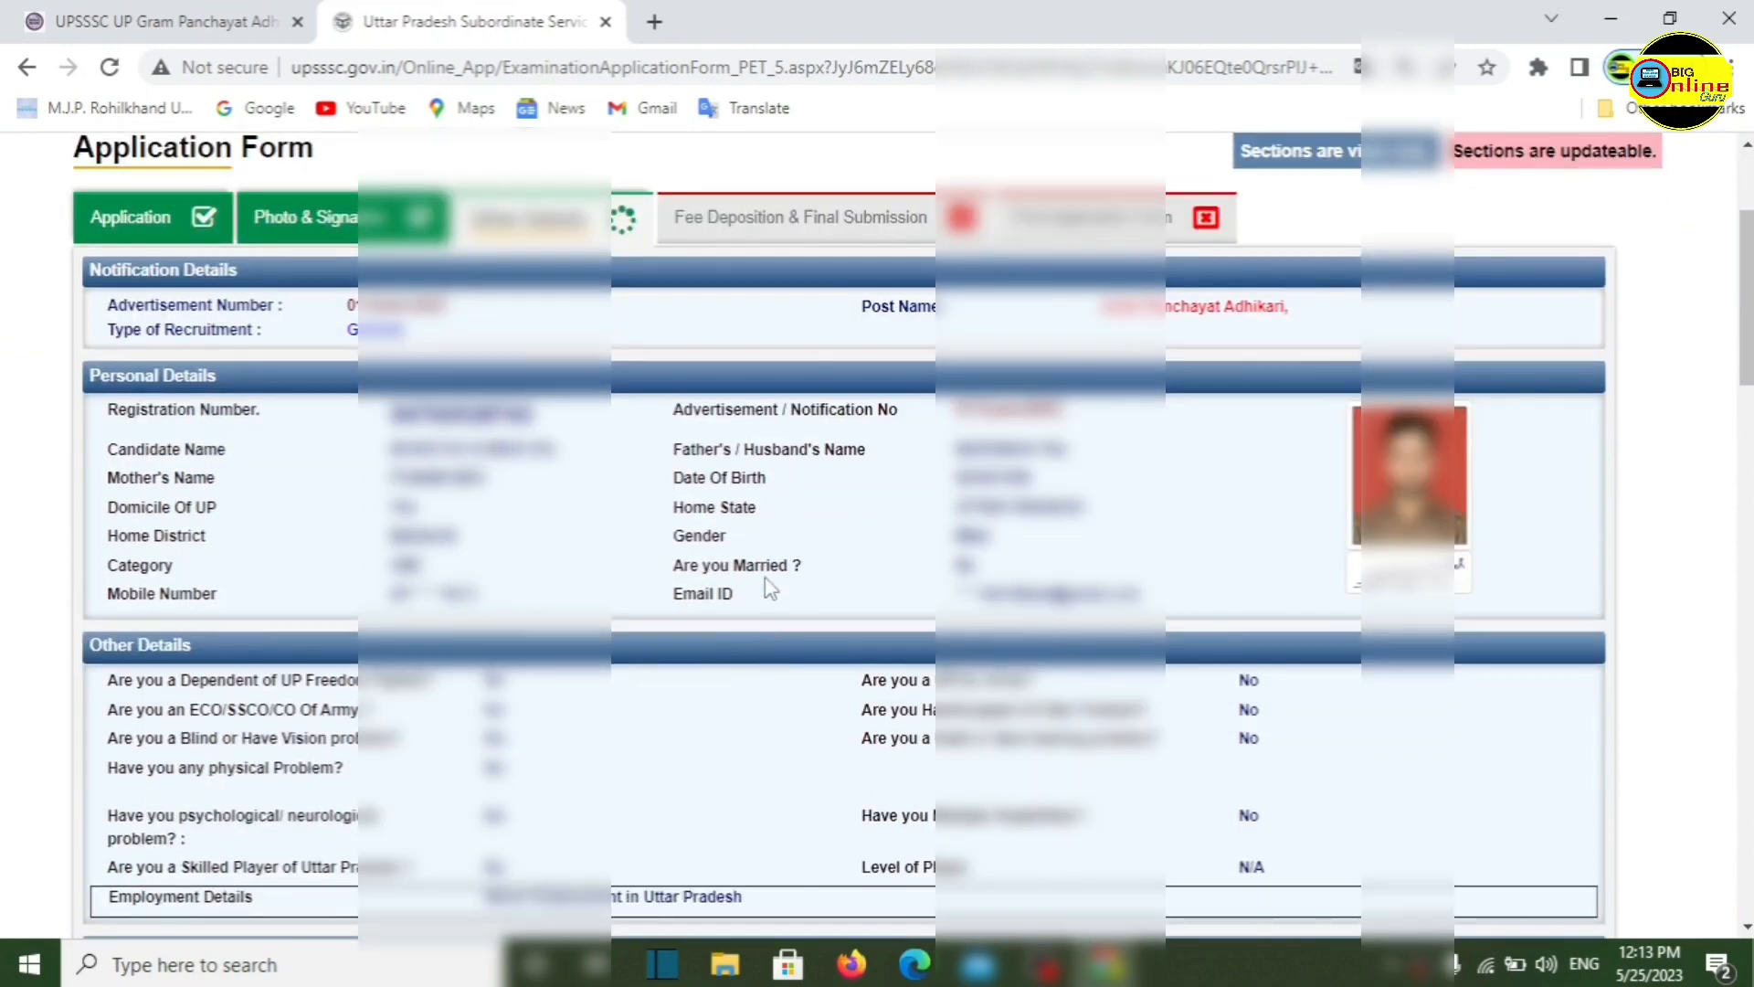
scroll(641, 452, "down", 1)
scroll(649, 450, "down", 6)
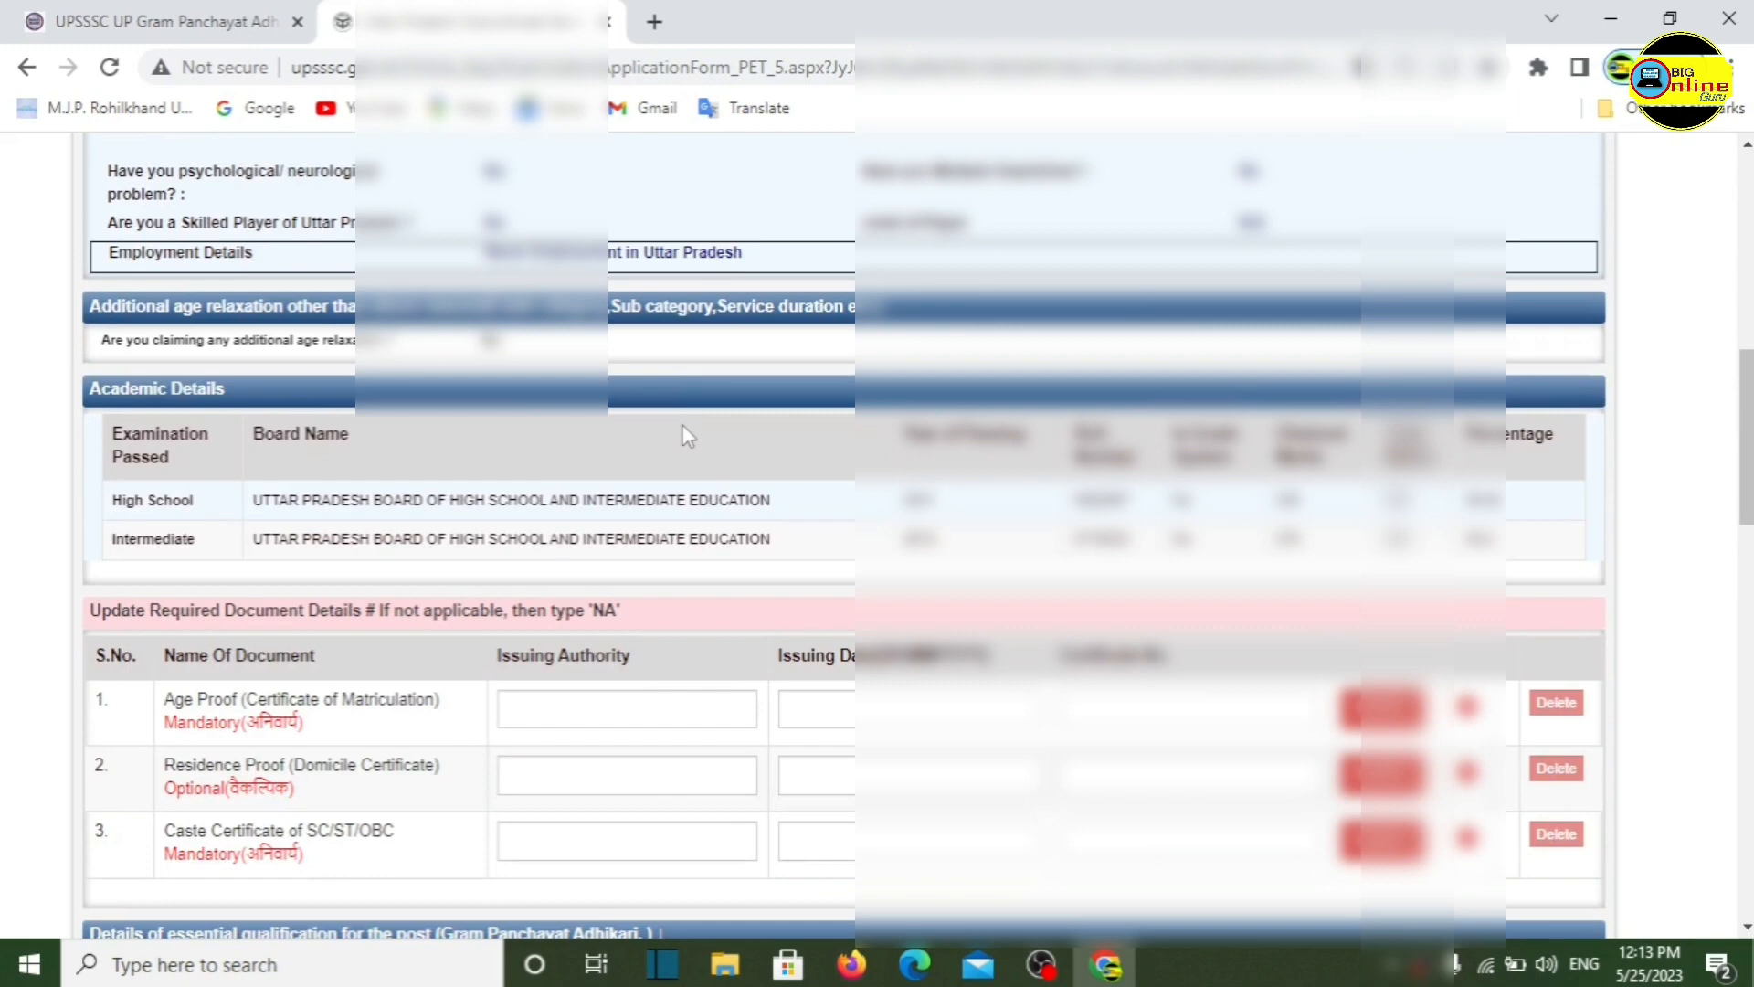
scroll(683, 426, "down", 3)
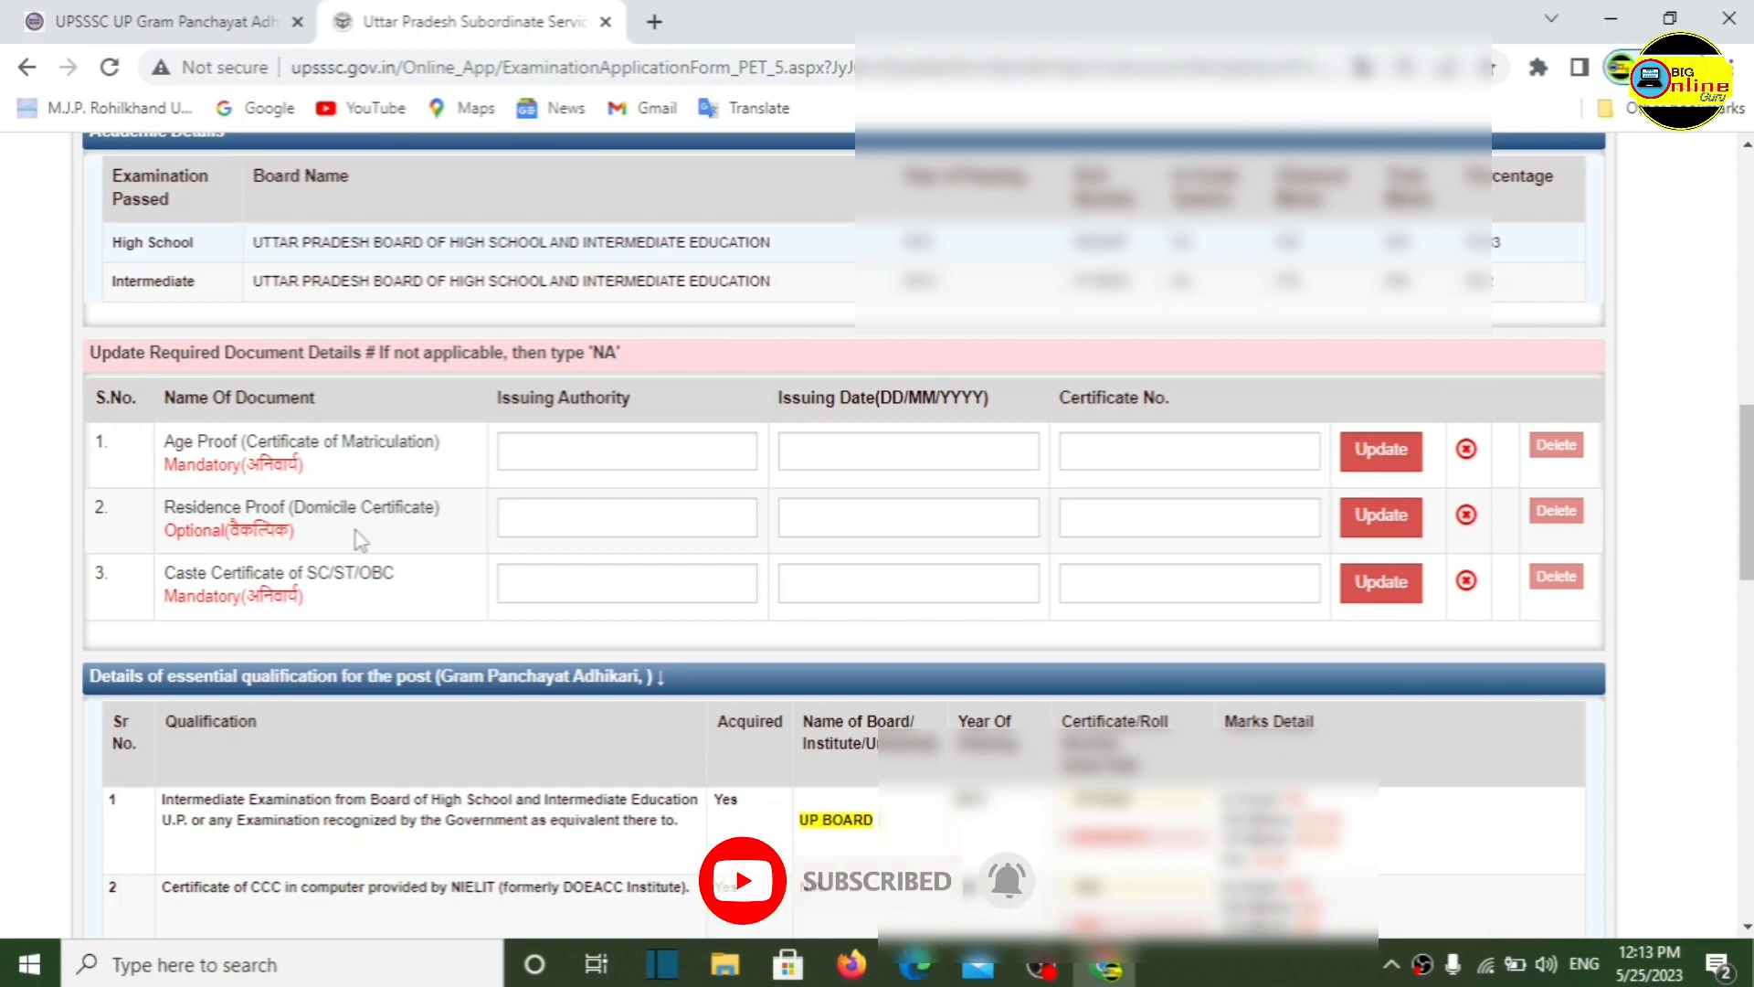
left_click(585, 446)
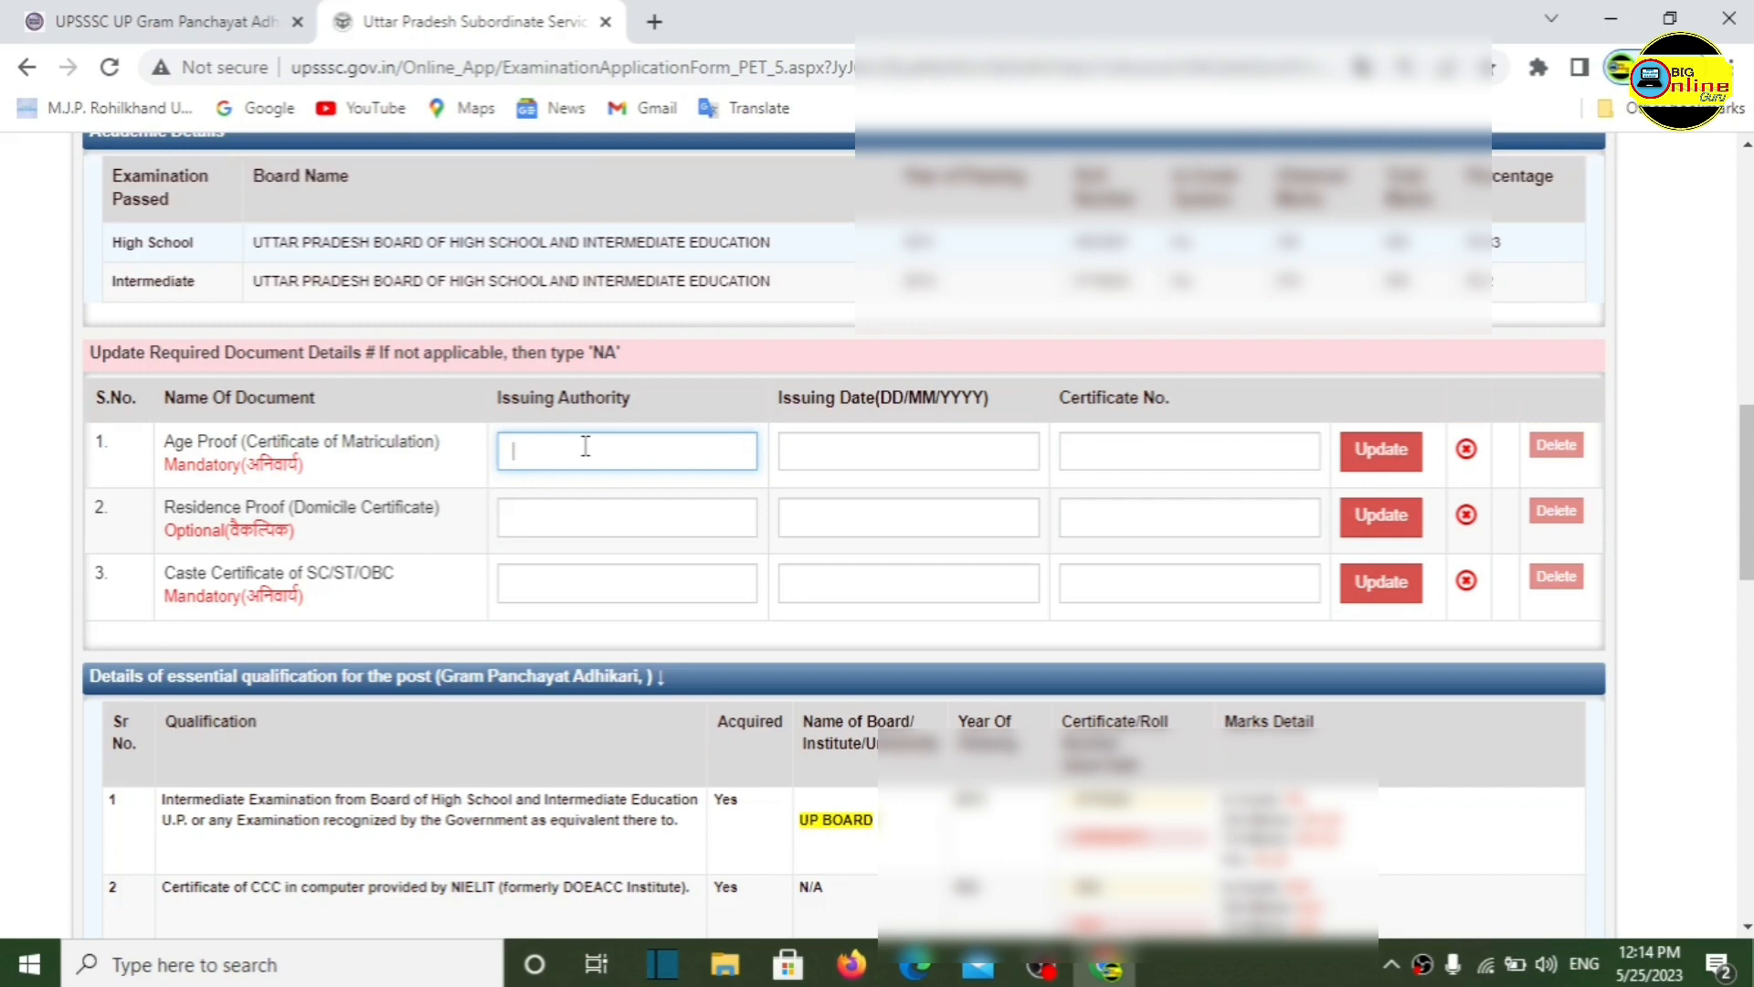
type("u")
key("BackSpace")
type("UP BOARD")
left_click(872, 451)
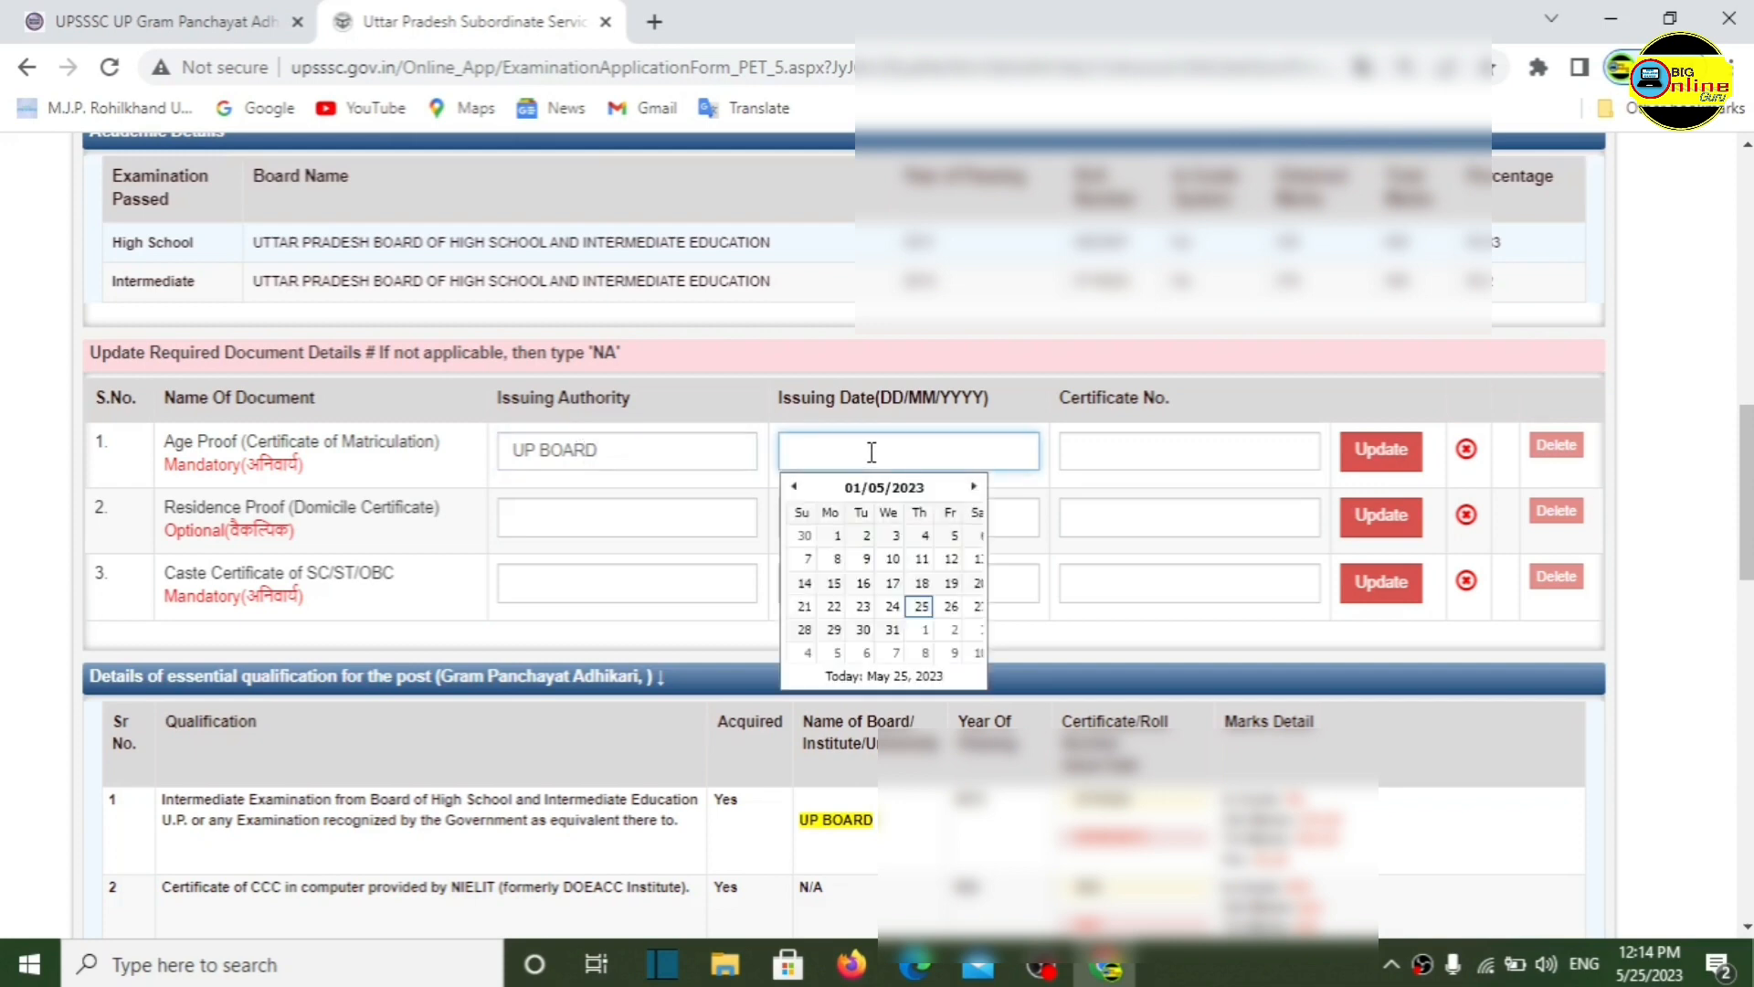
type("10/06/2011")
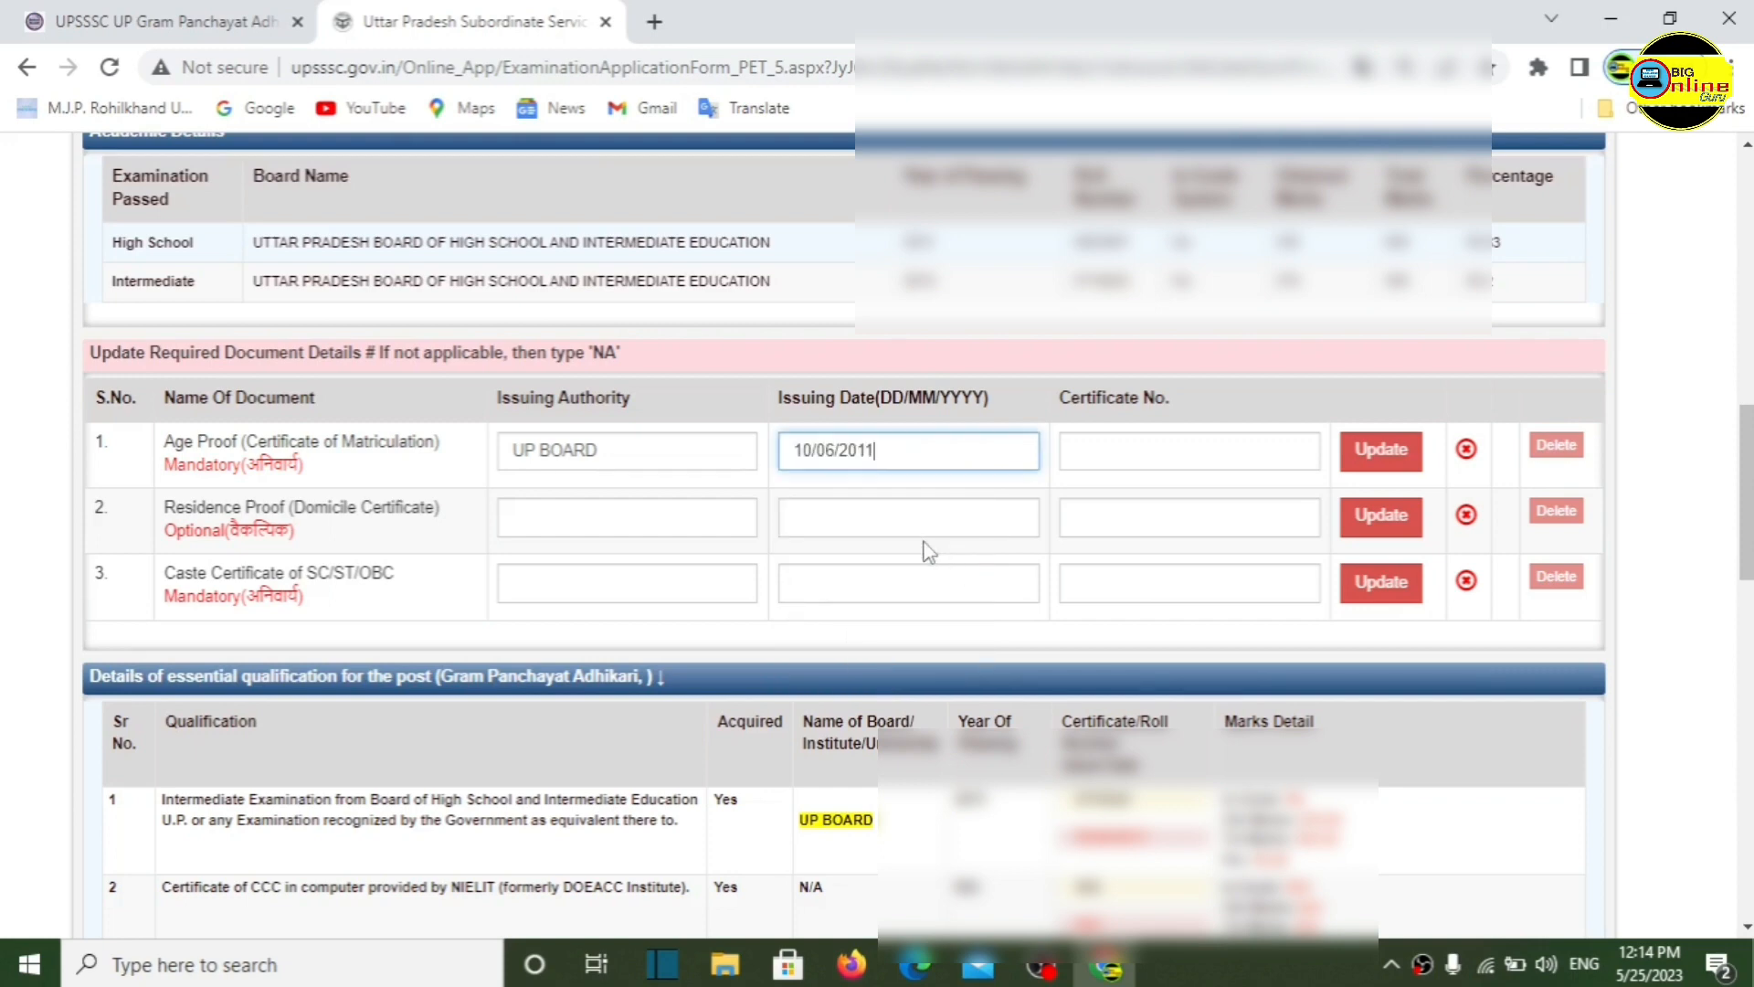
left_click(1151, 449)
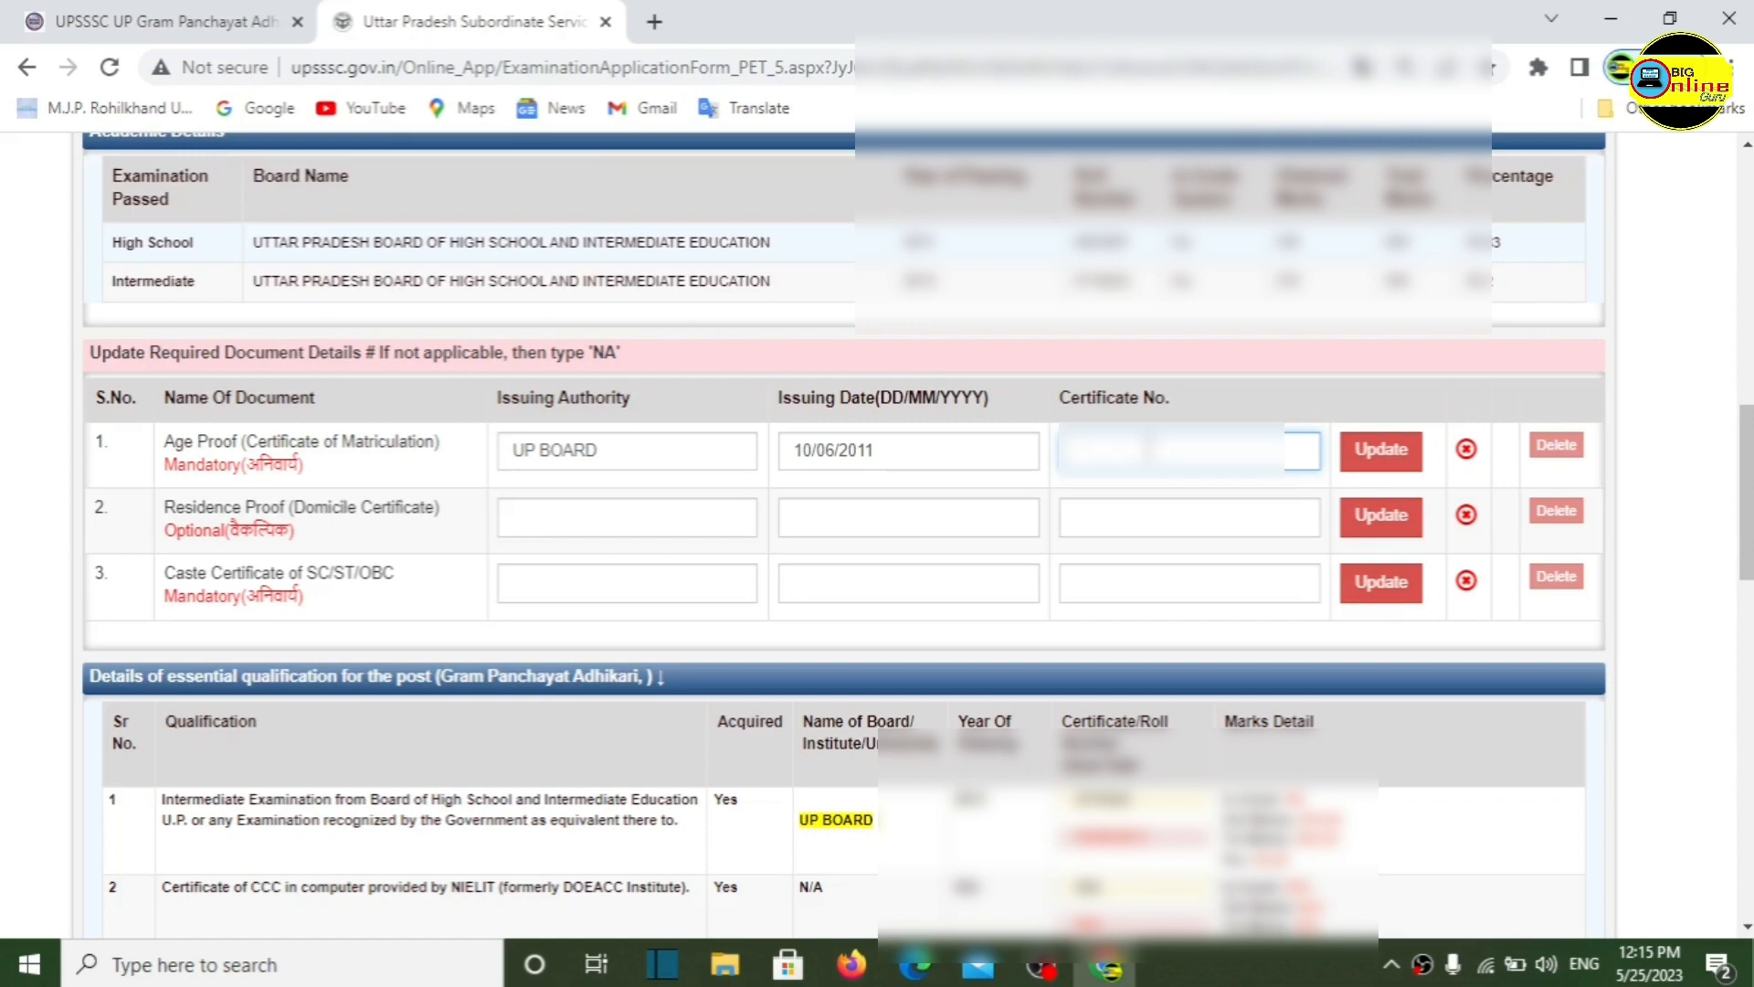
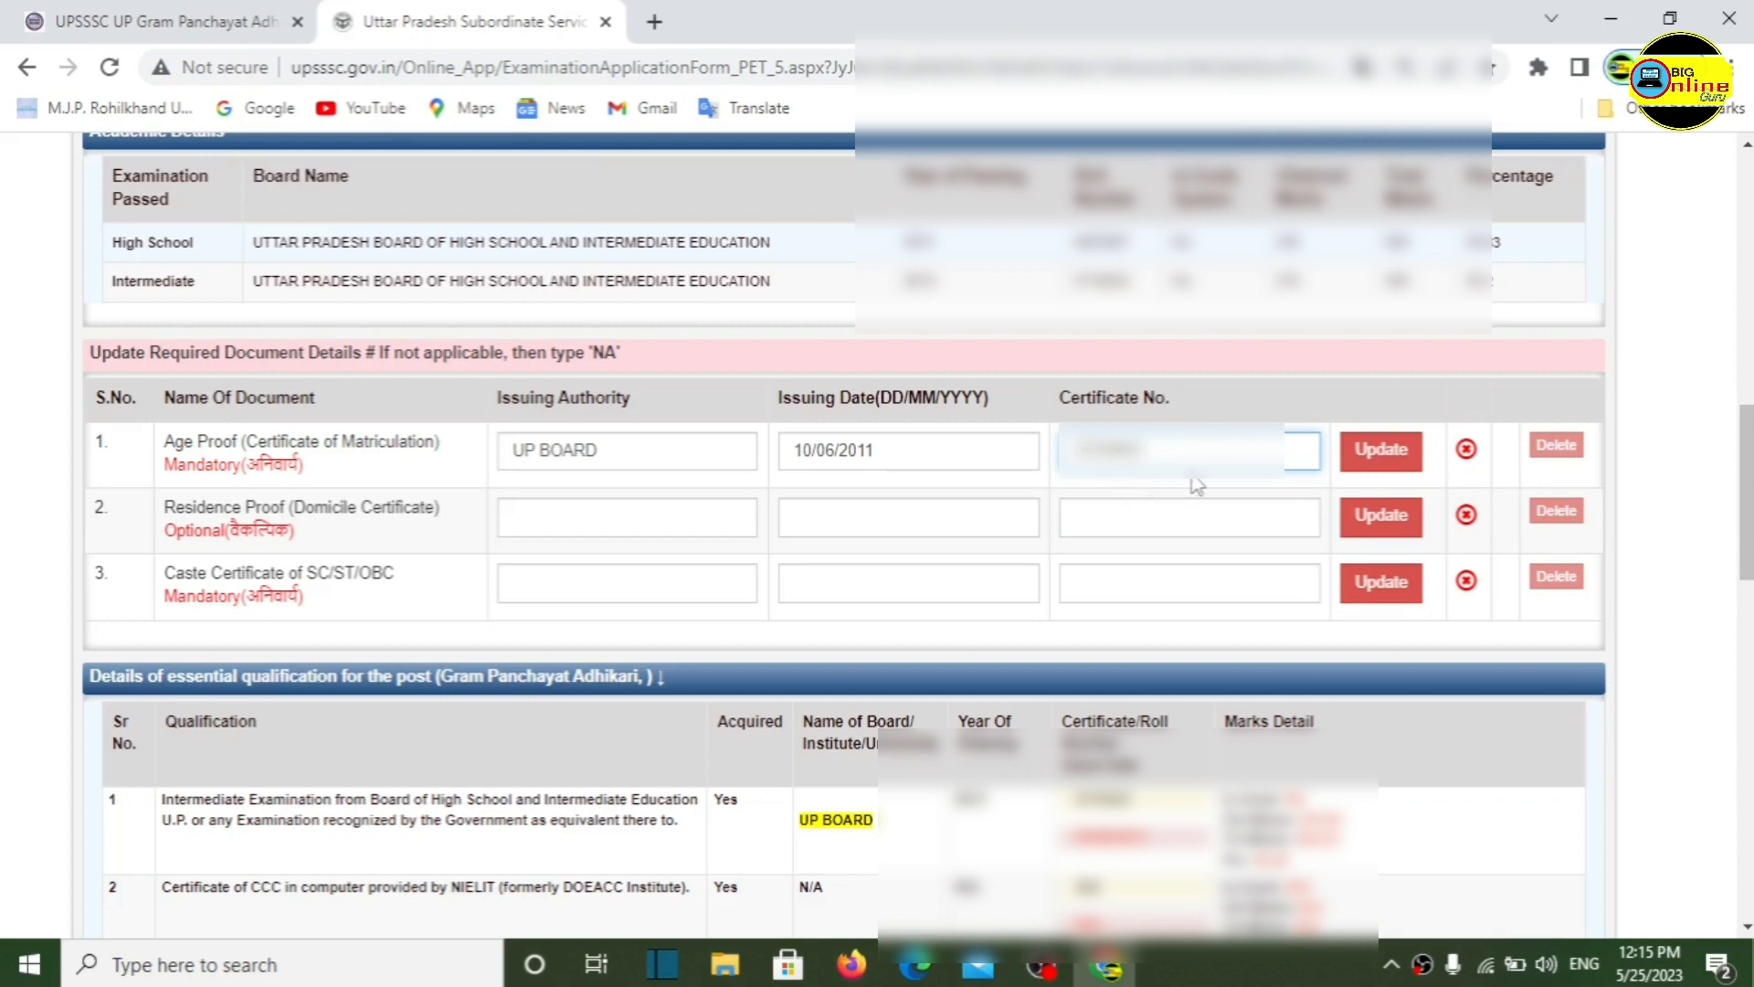
left_click(1381, 452)
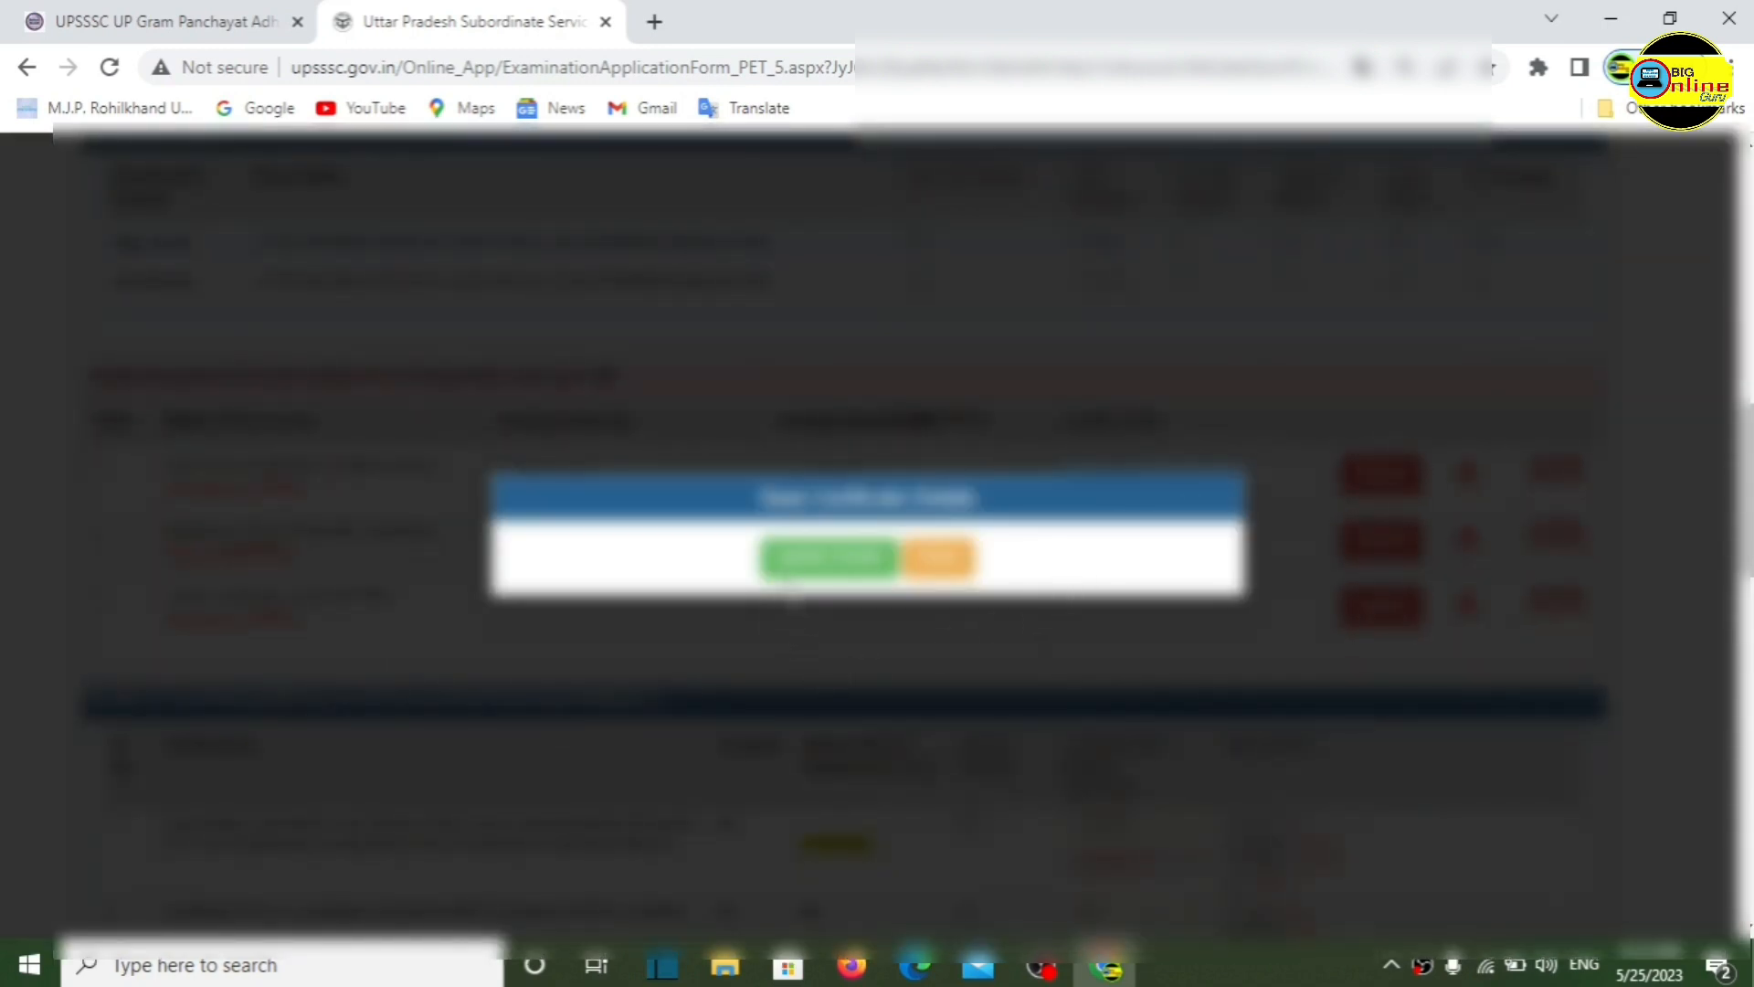
left_click(820, 574)
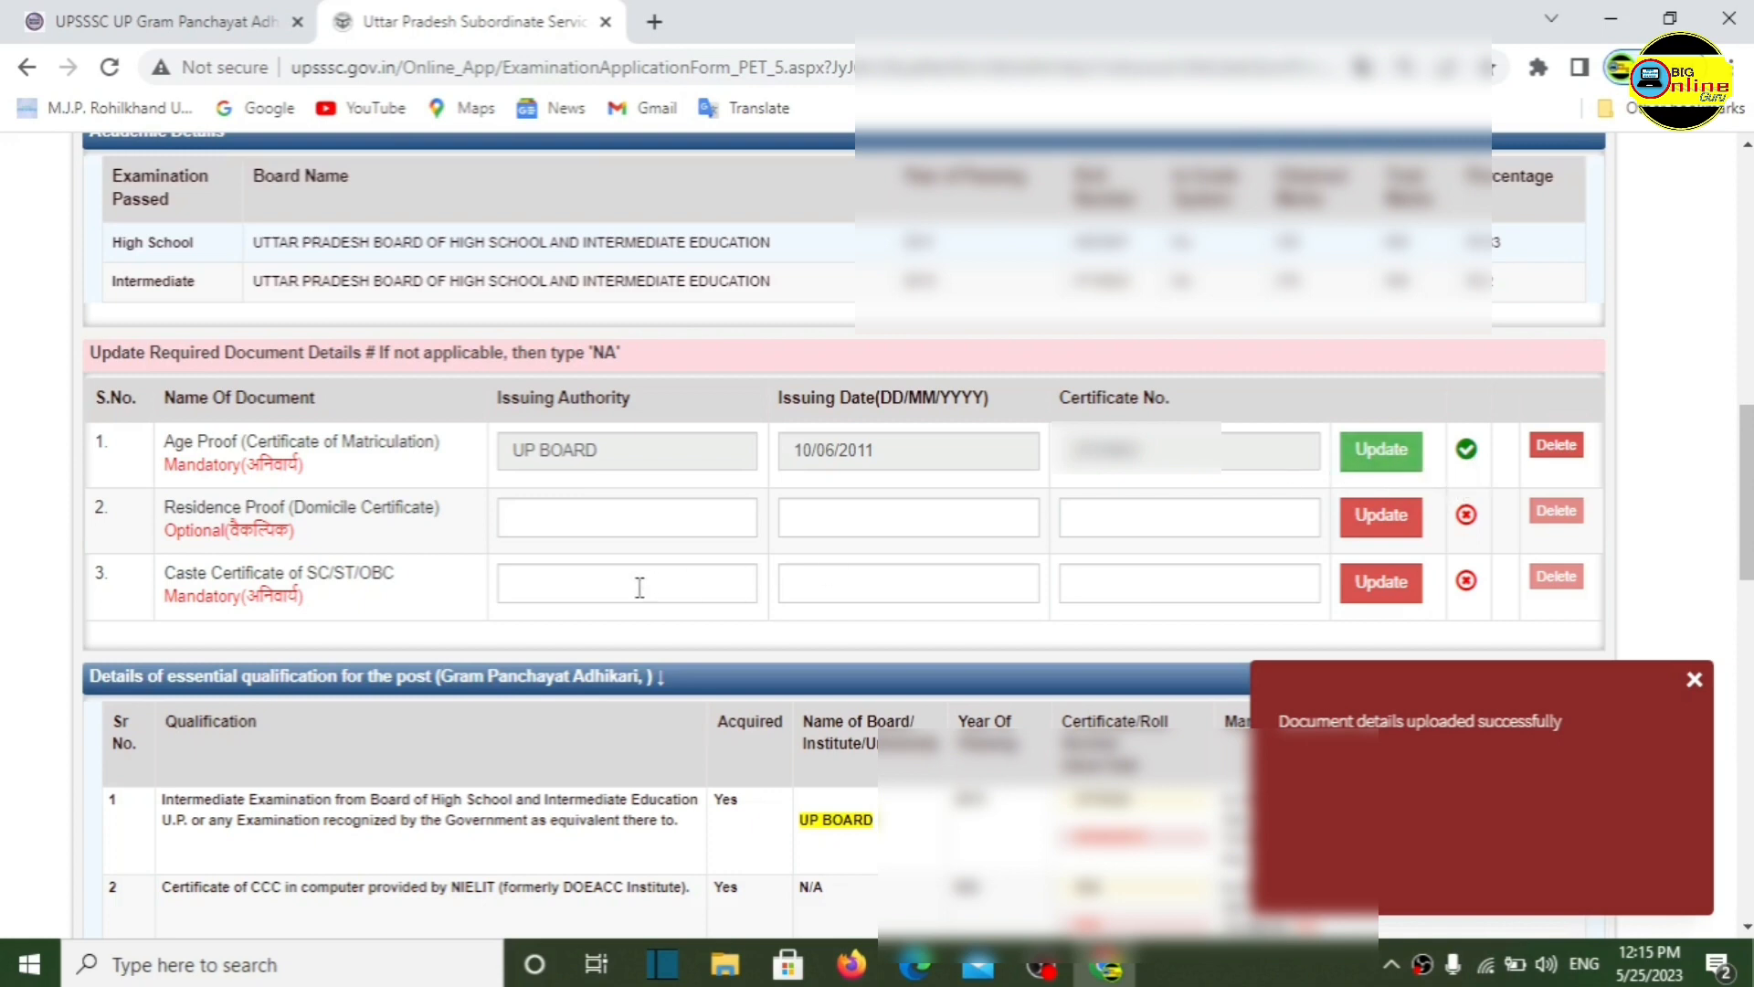
- Fill the Residence Proof row with SDM BUDAUN, 22/06/2020 and the certificate number, and save it
left_click(545, 514)
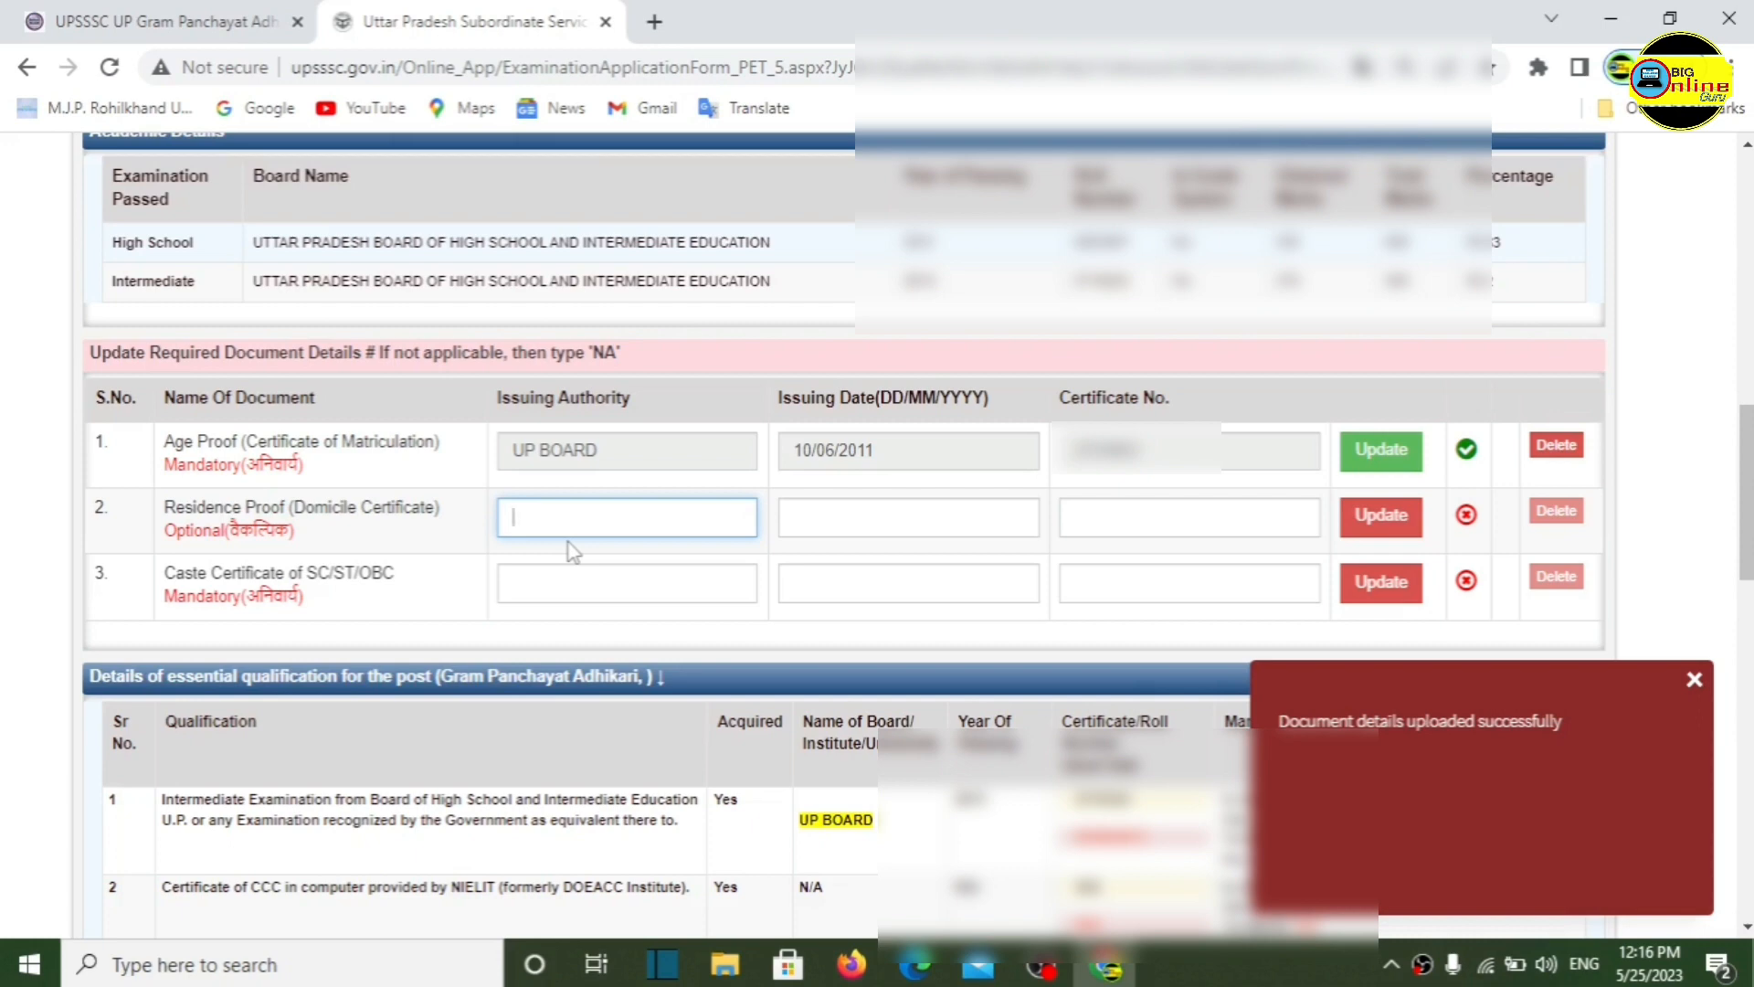
type("SDM BUDAUN")
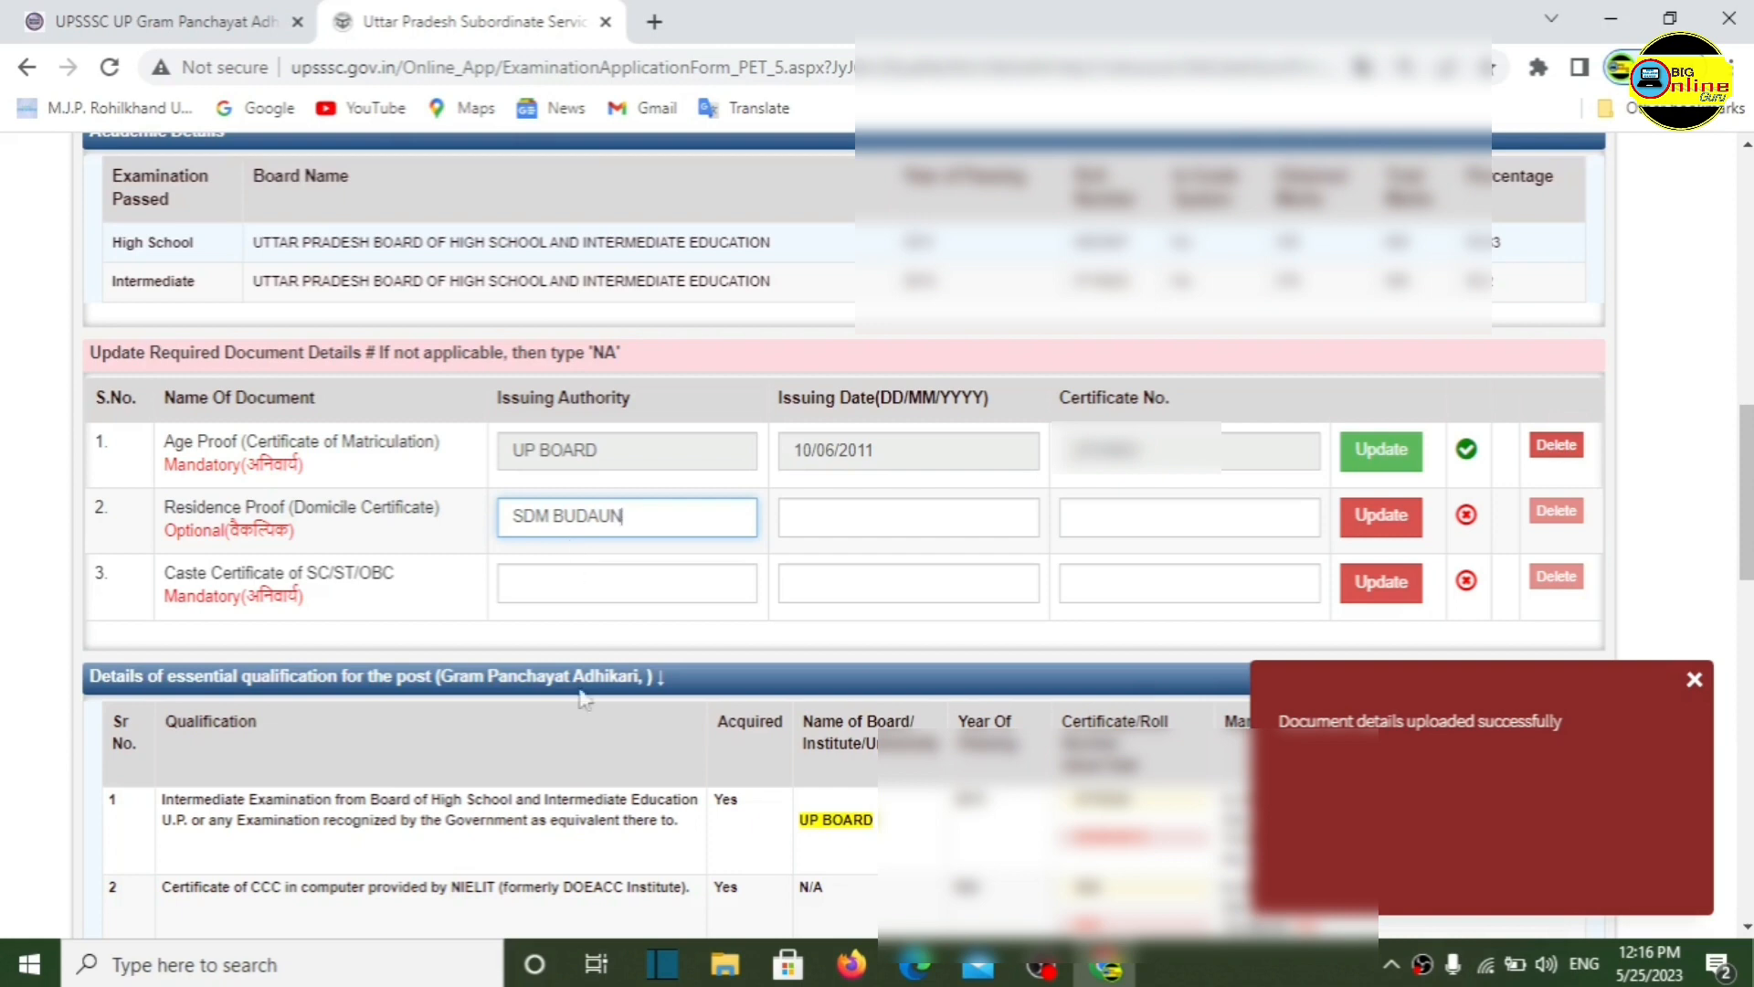
left_click(906, 518)
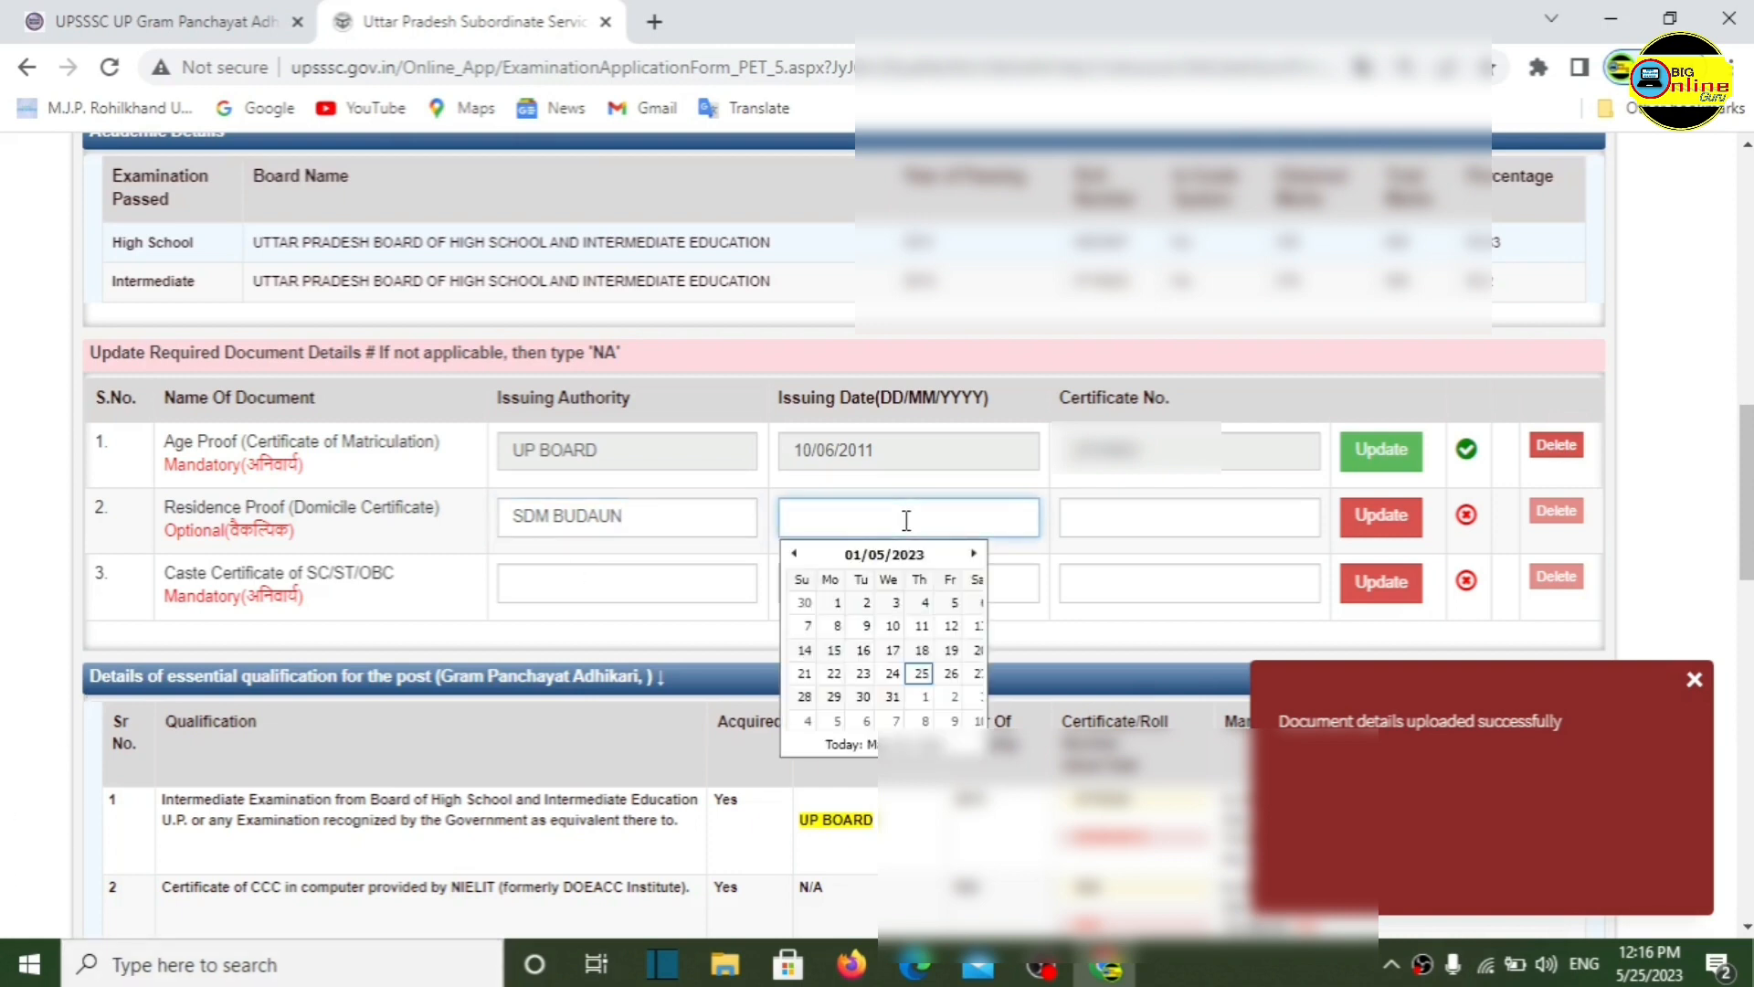
left_click(885, 557)
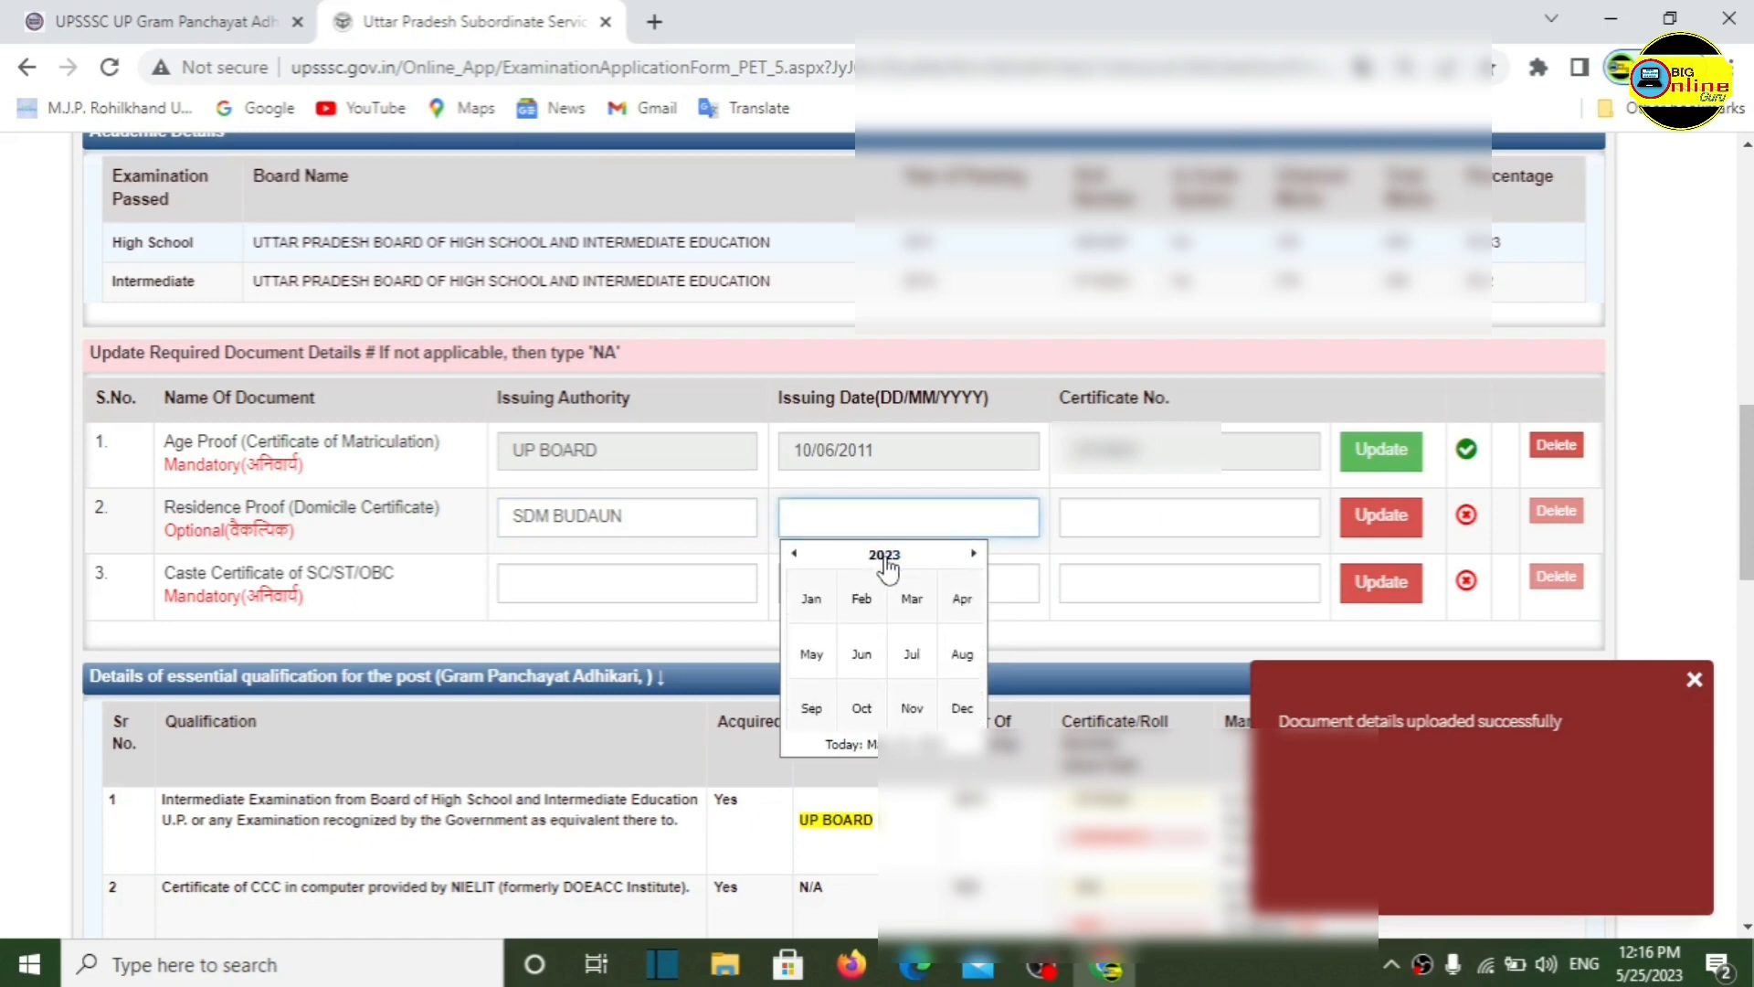
left_click(884, 556)
left_click(861, 604)
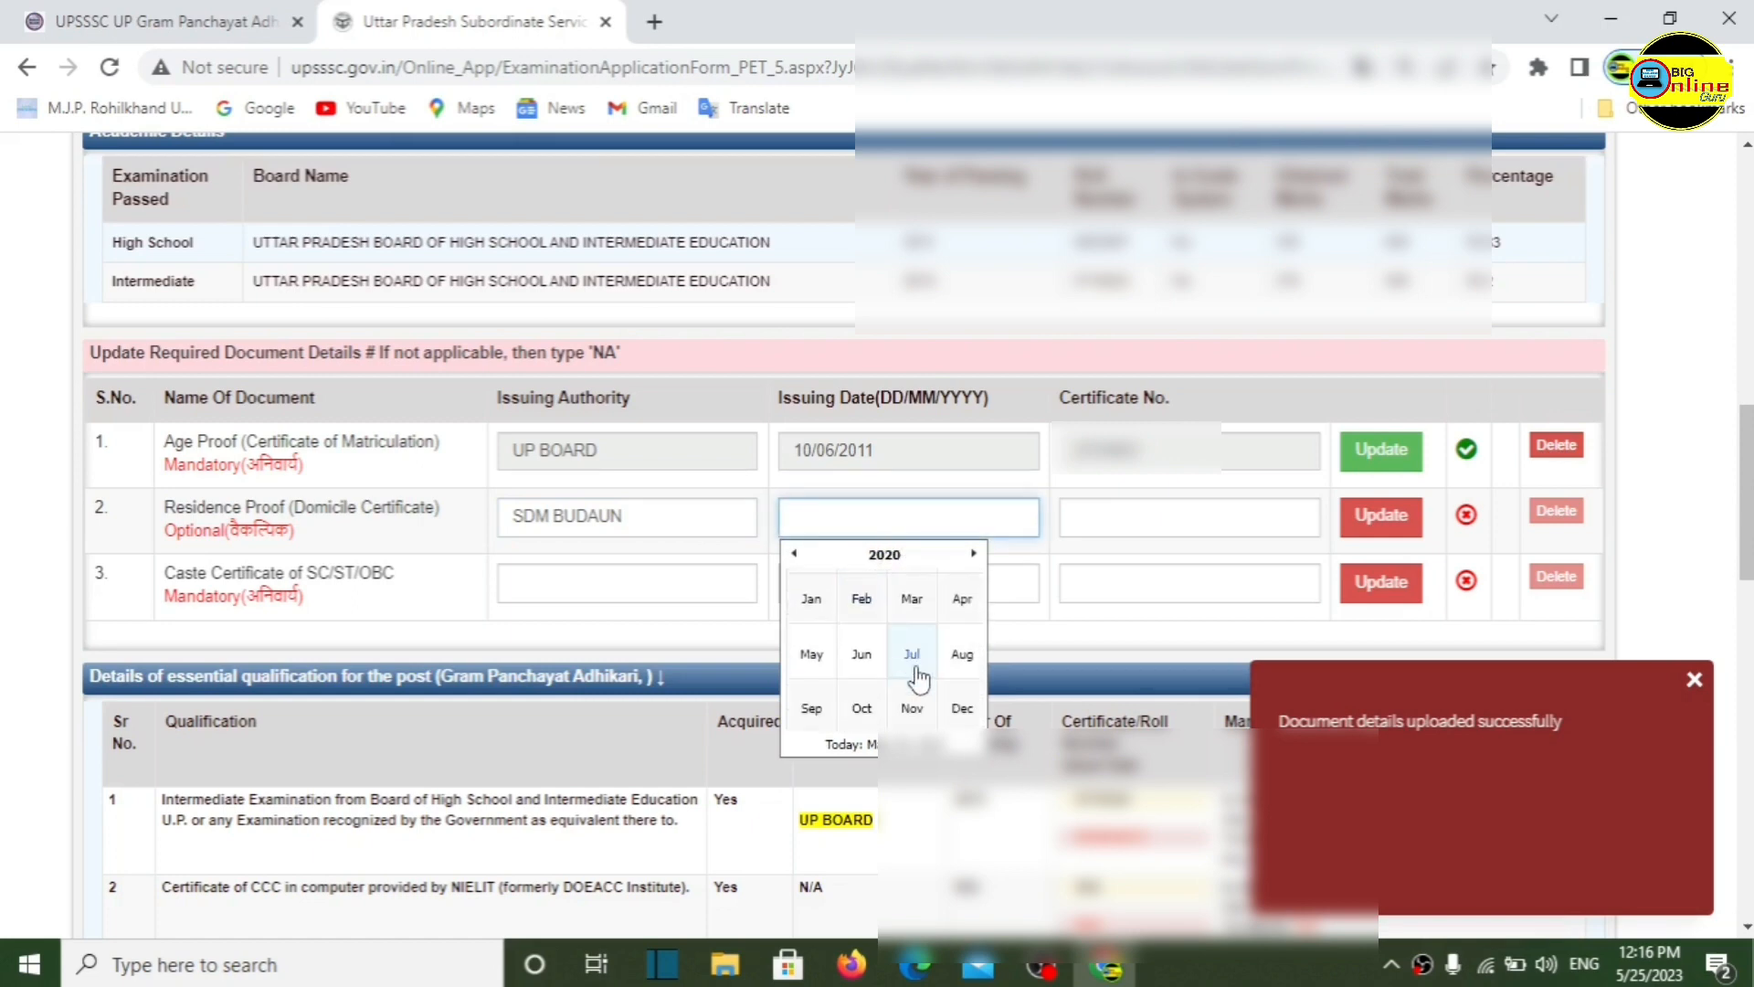
left_click(861, 654)
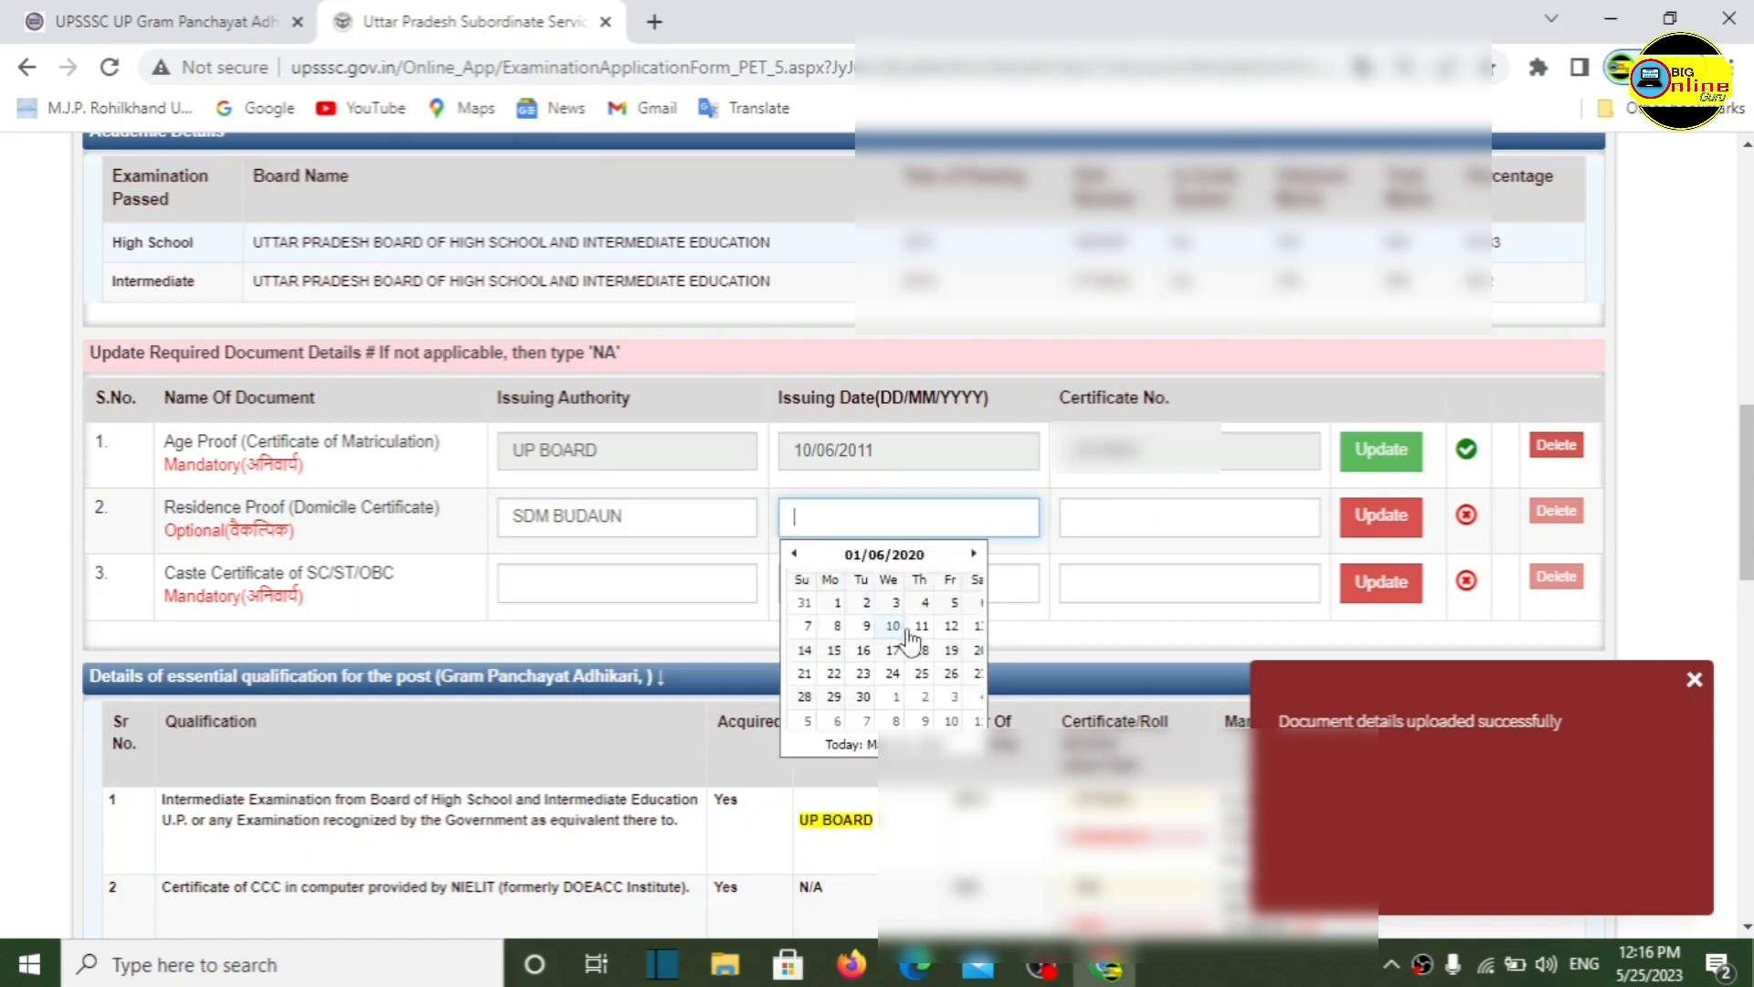
left_click(834, 674)
left_click(1107, 522)
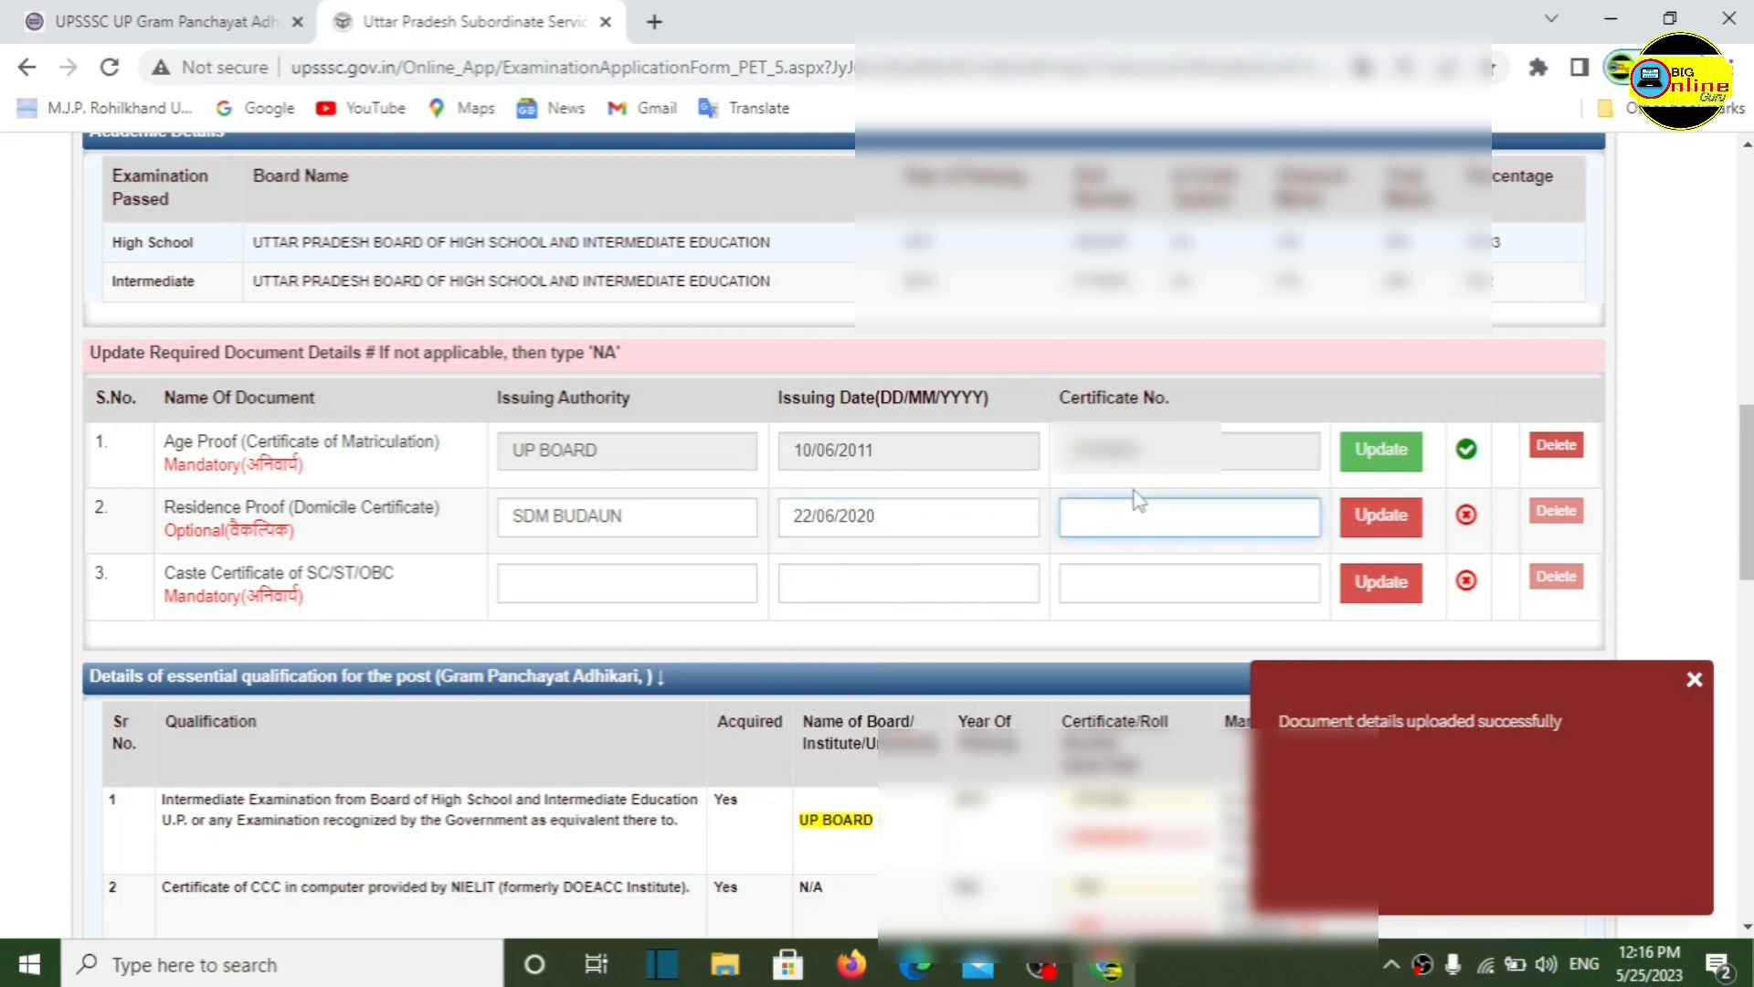
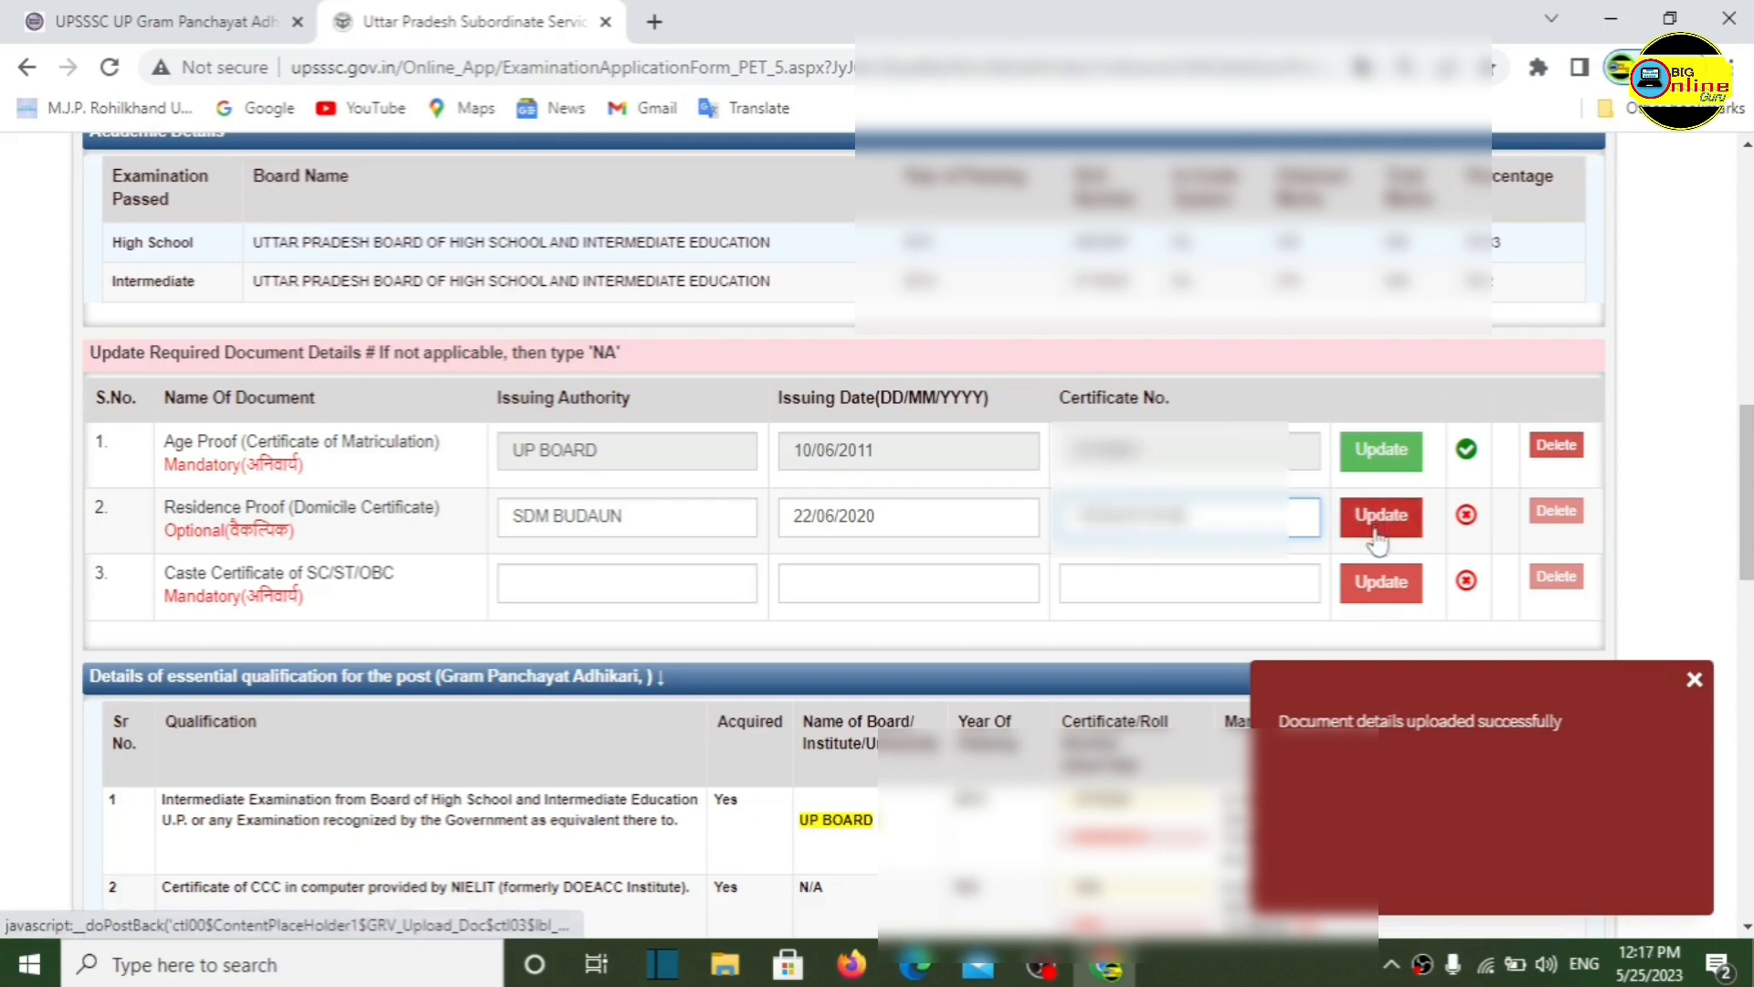
left_click(1382, 522)
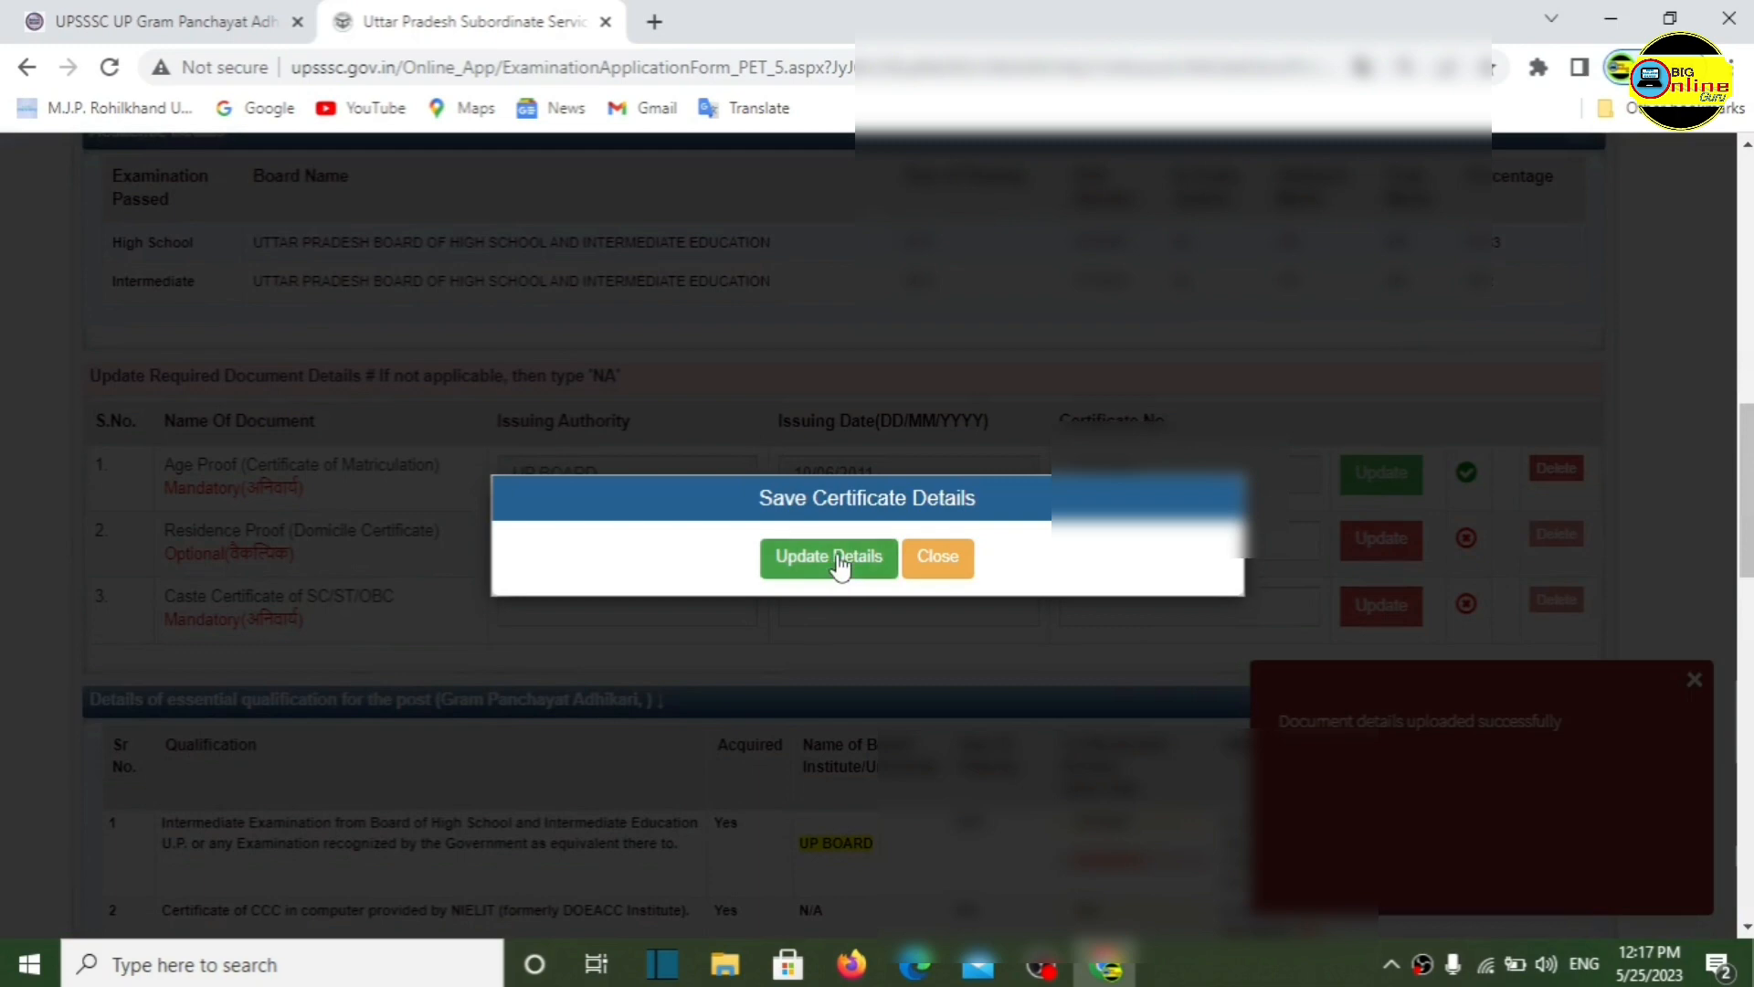
left_click(836, 561)
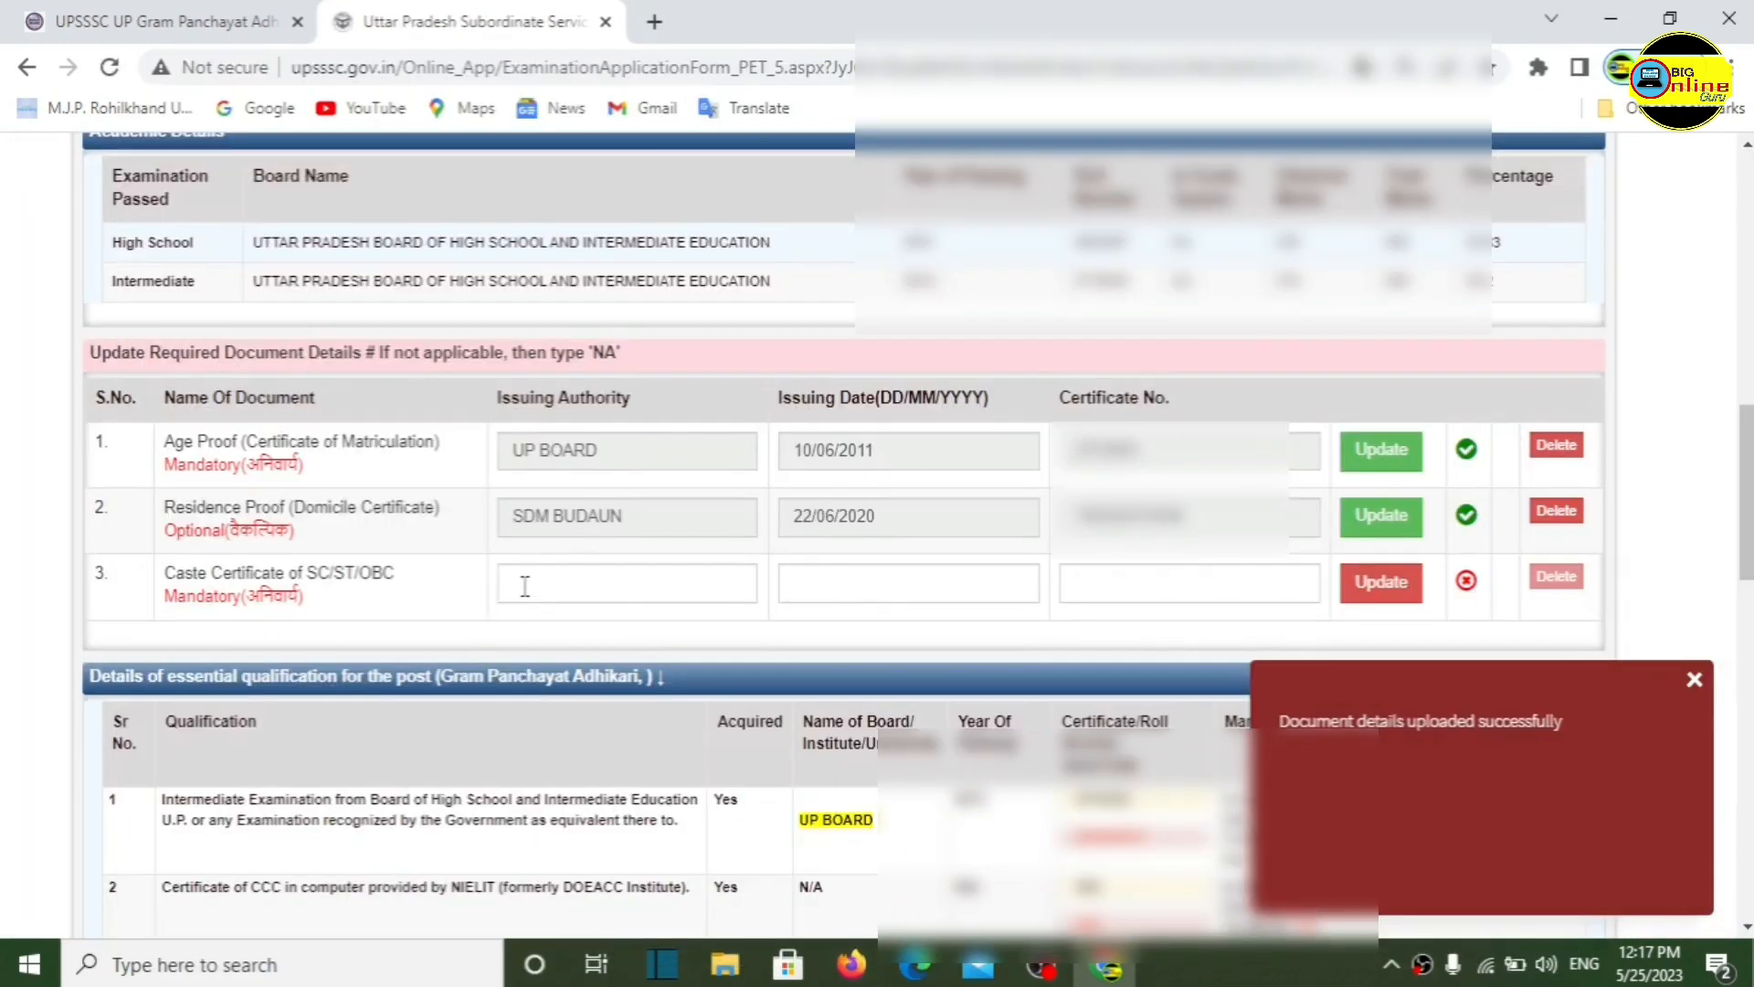
- Fill the Caste Certificate row with TEHSILDAR, 24/07/2018 and the certificate number, and save it
left_click(527, 585)
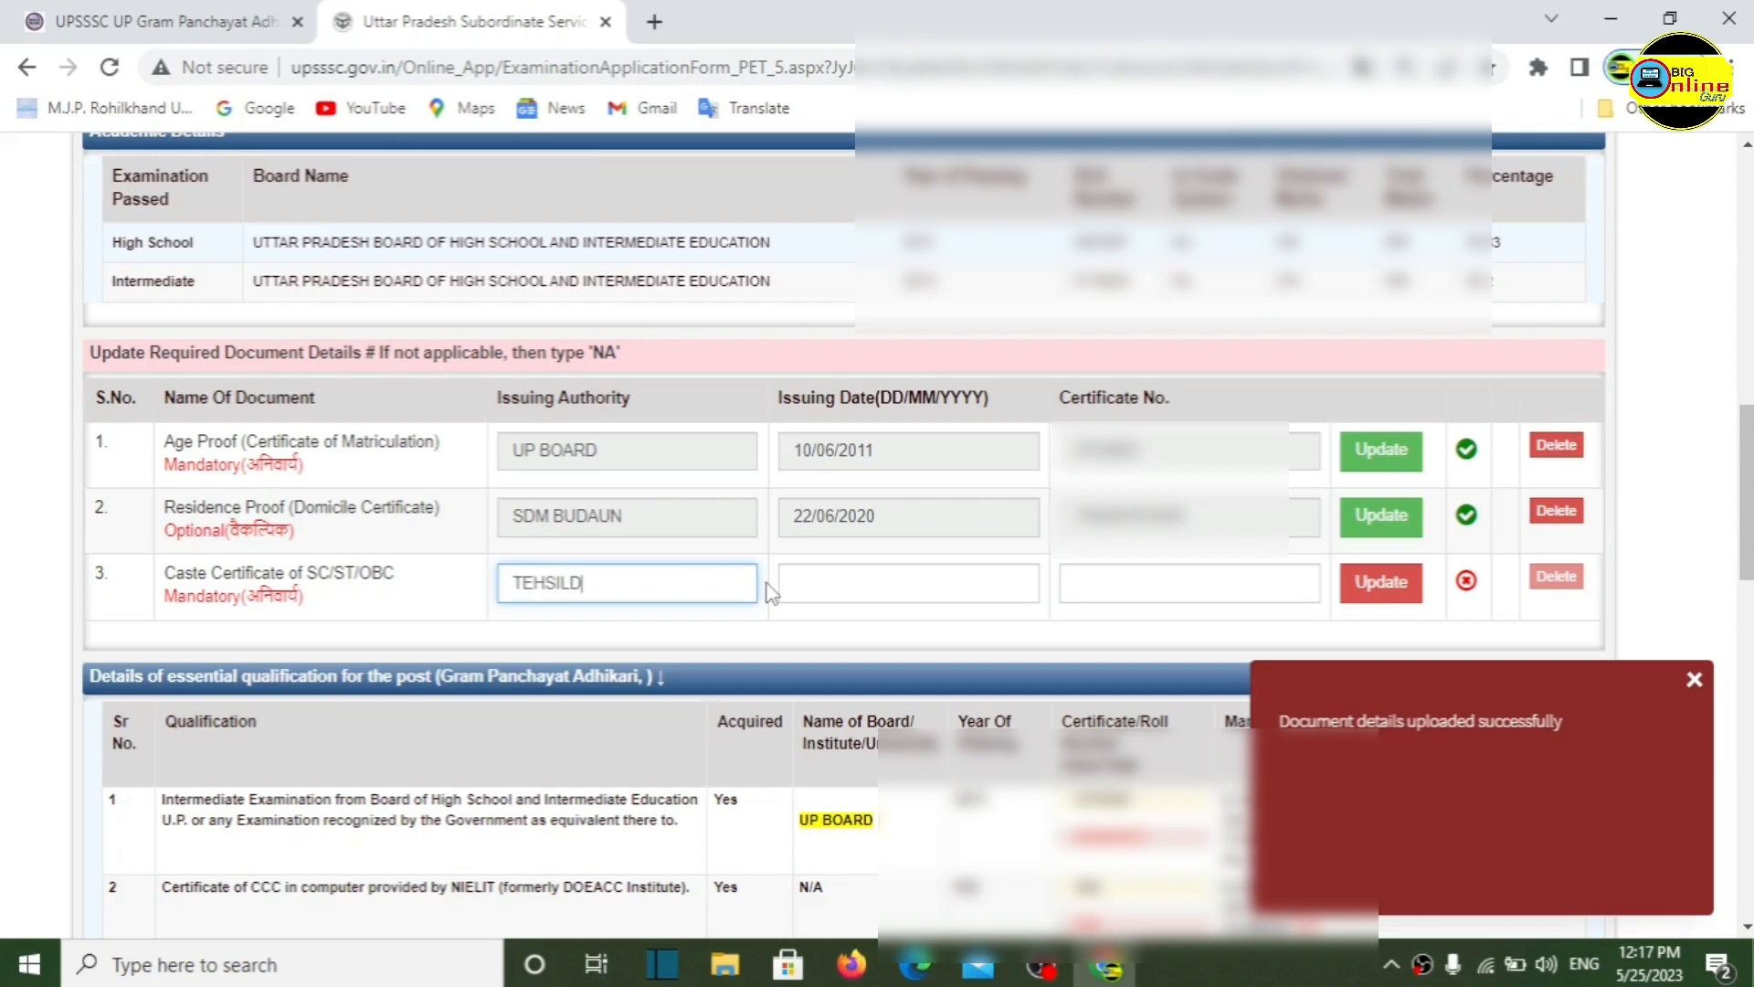
type("AR")
key("Tab")
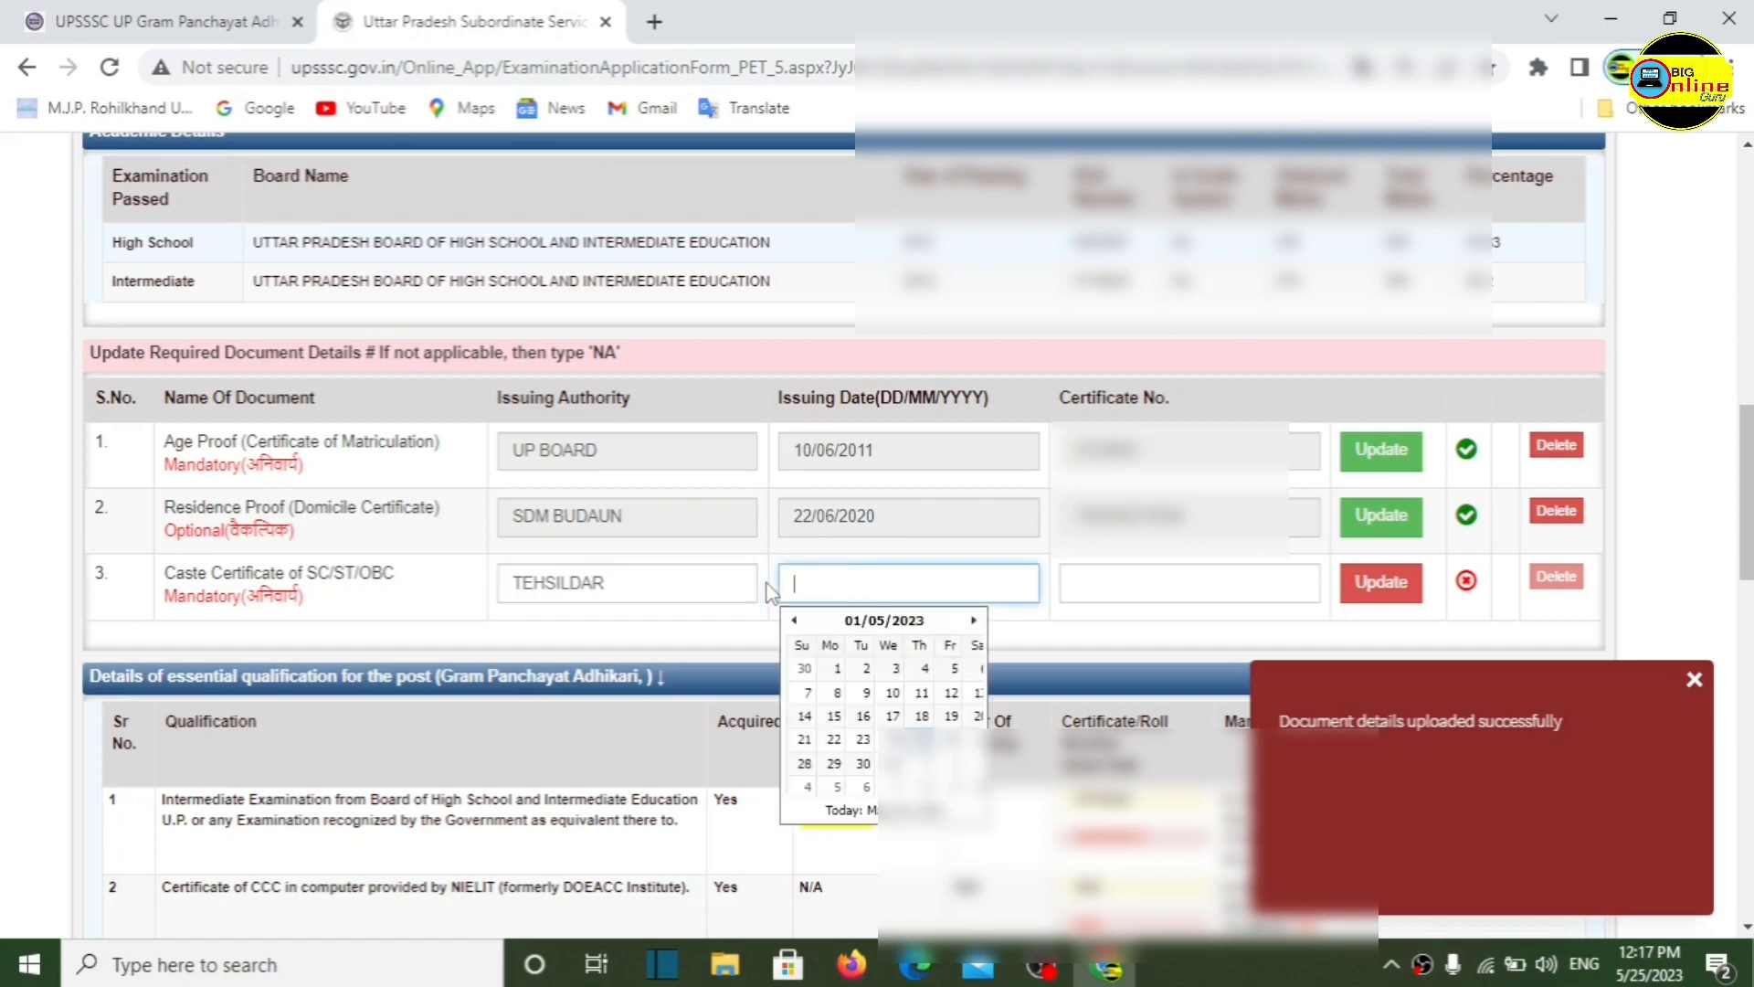
type("24/07/2018")
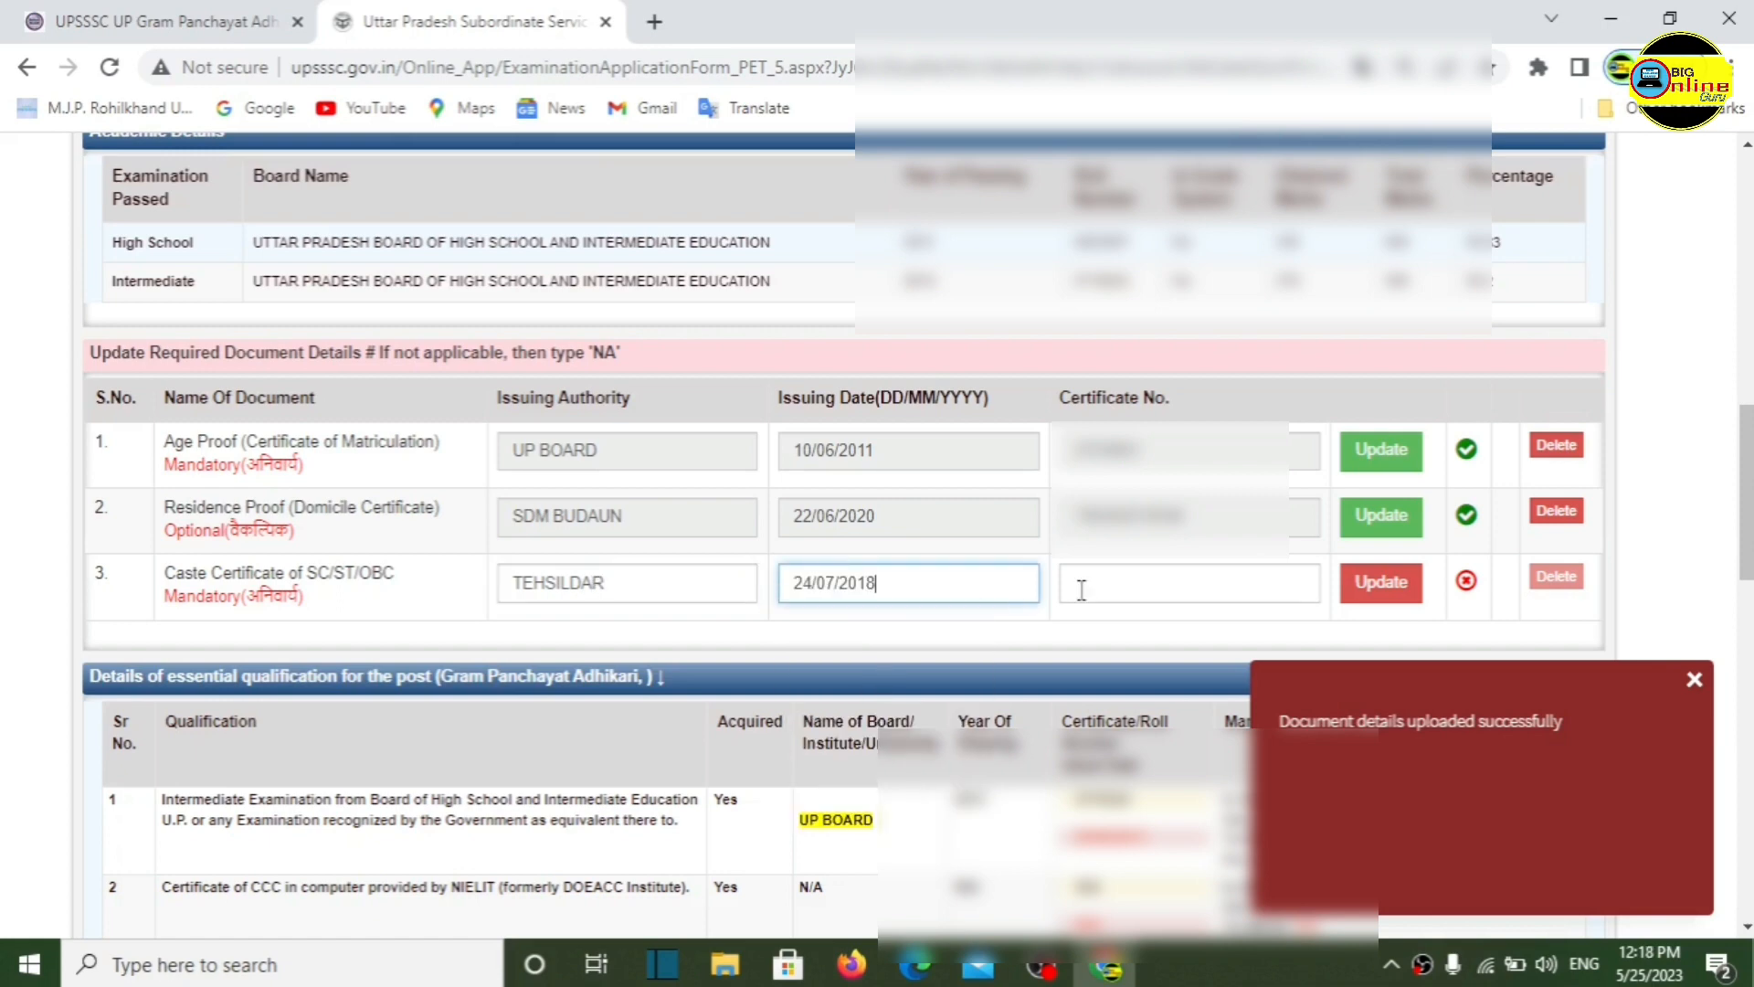
left_click(1078, 586)
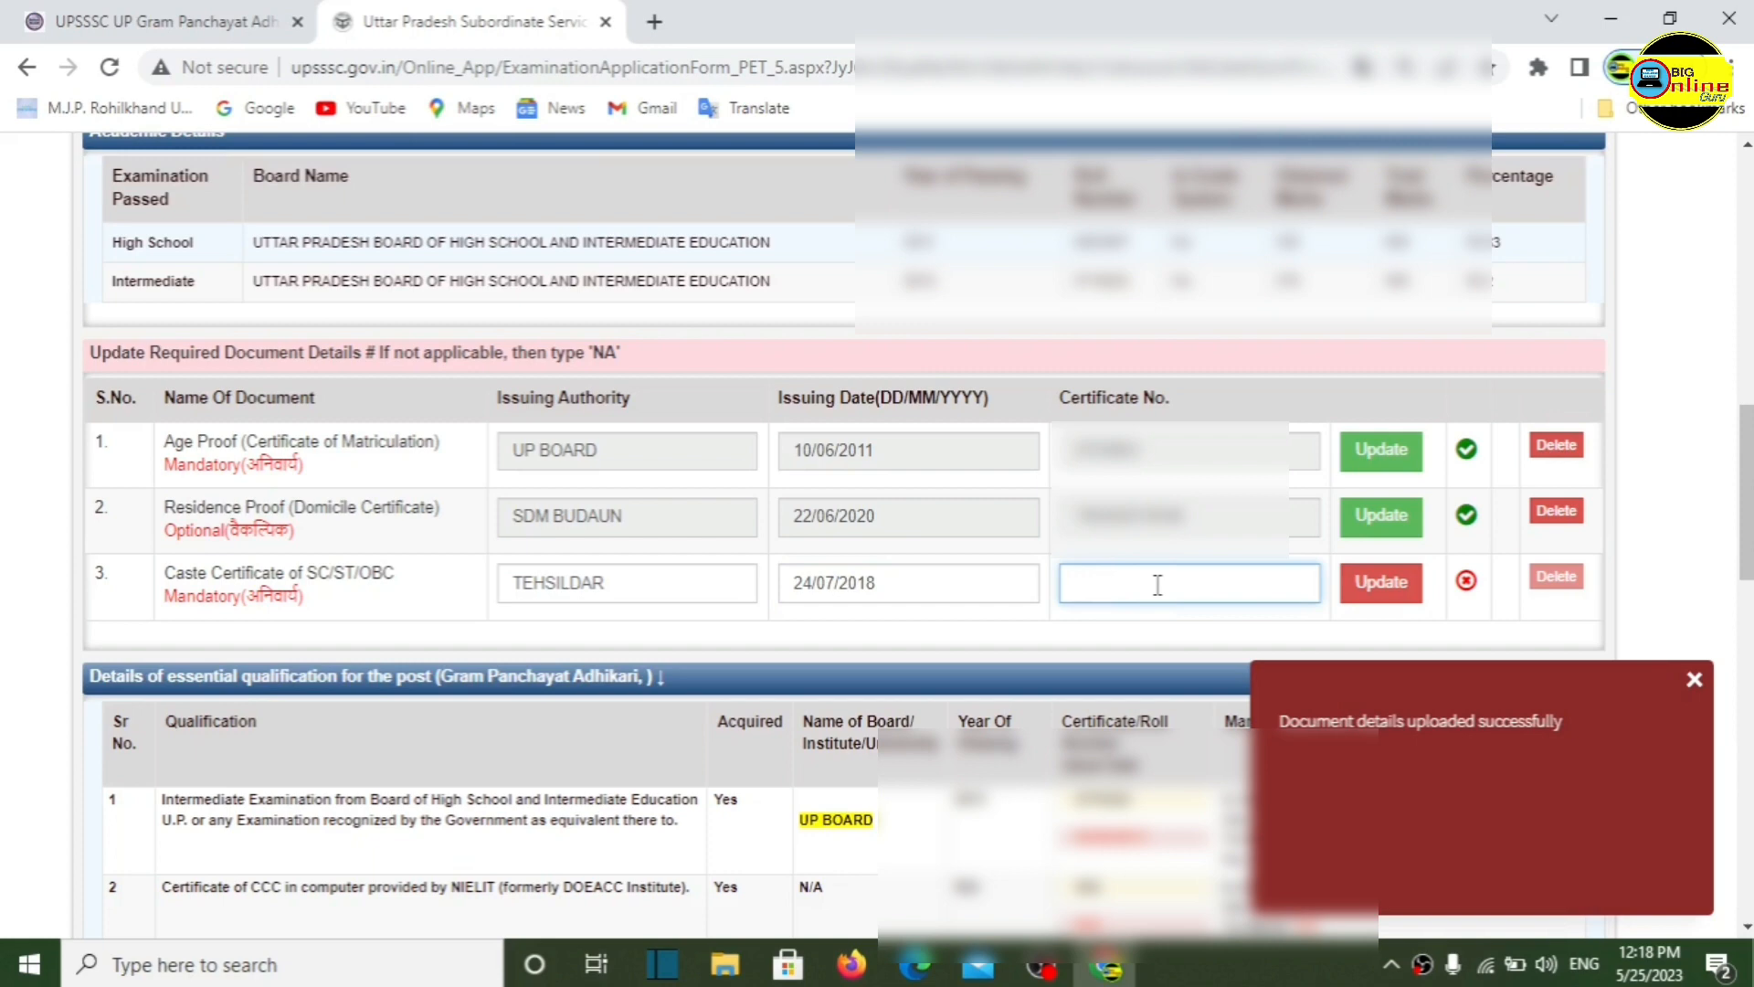
type("149")
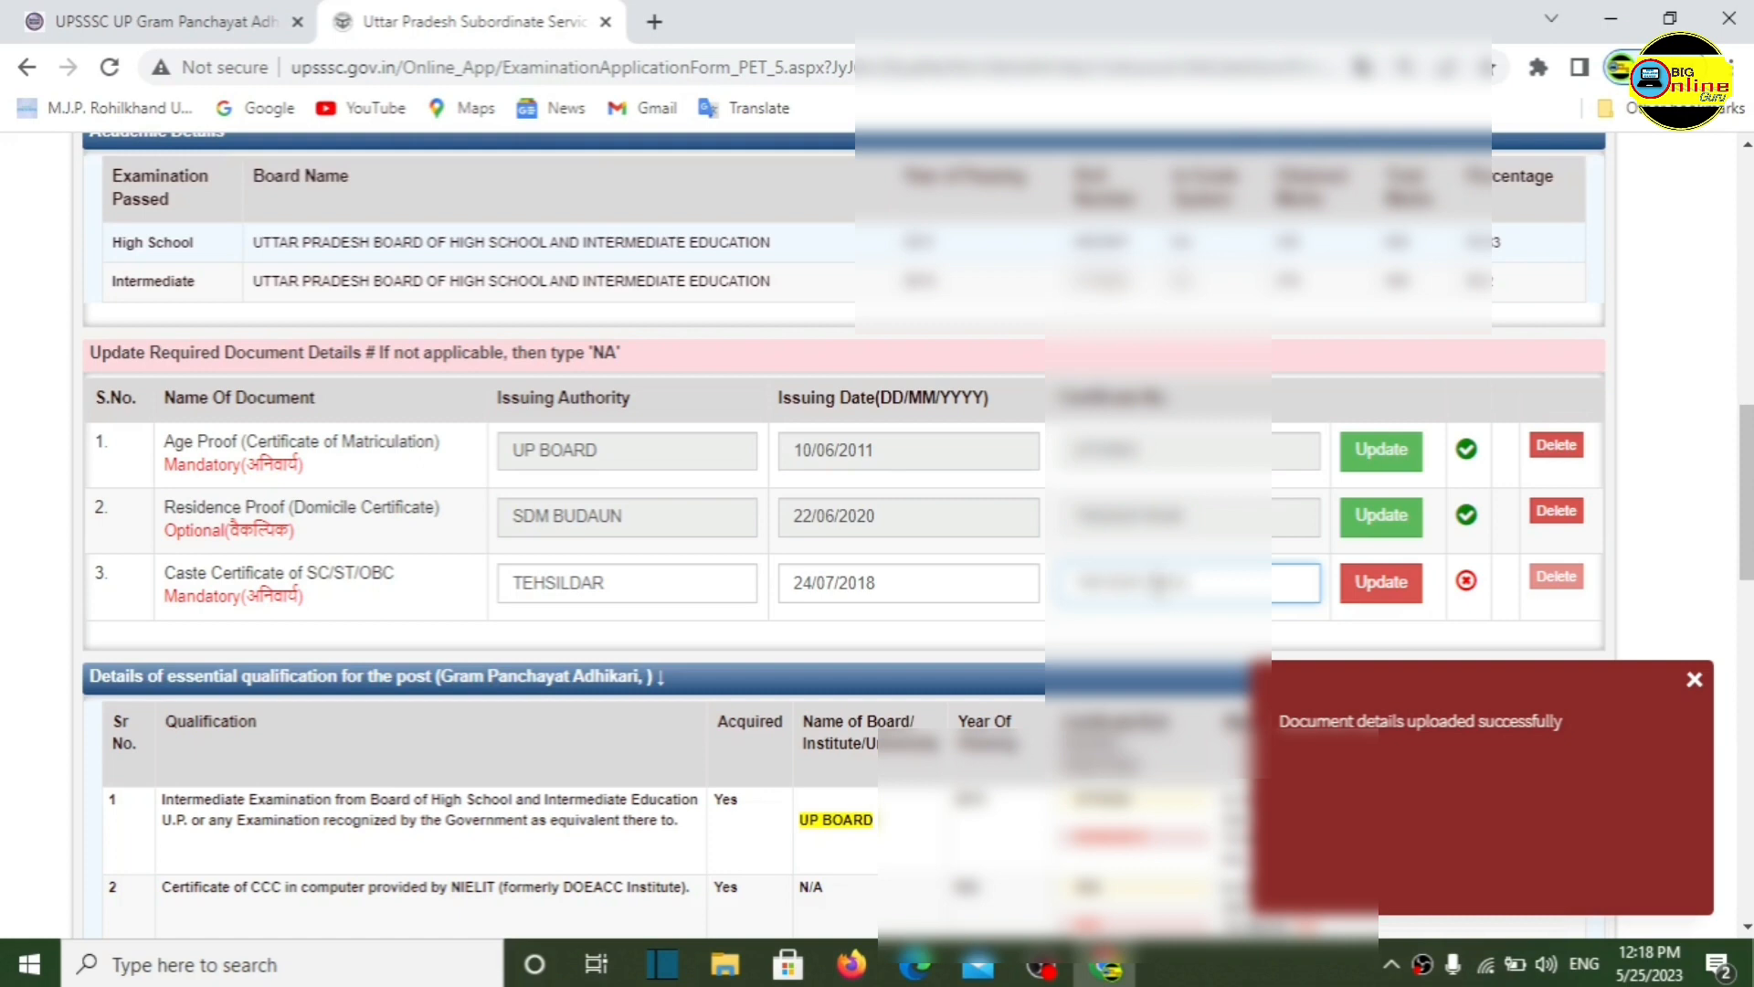
left_click(1381, 592)
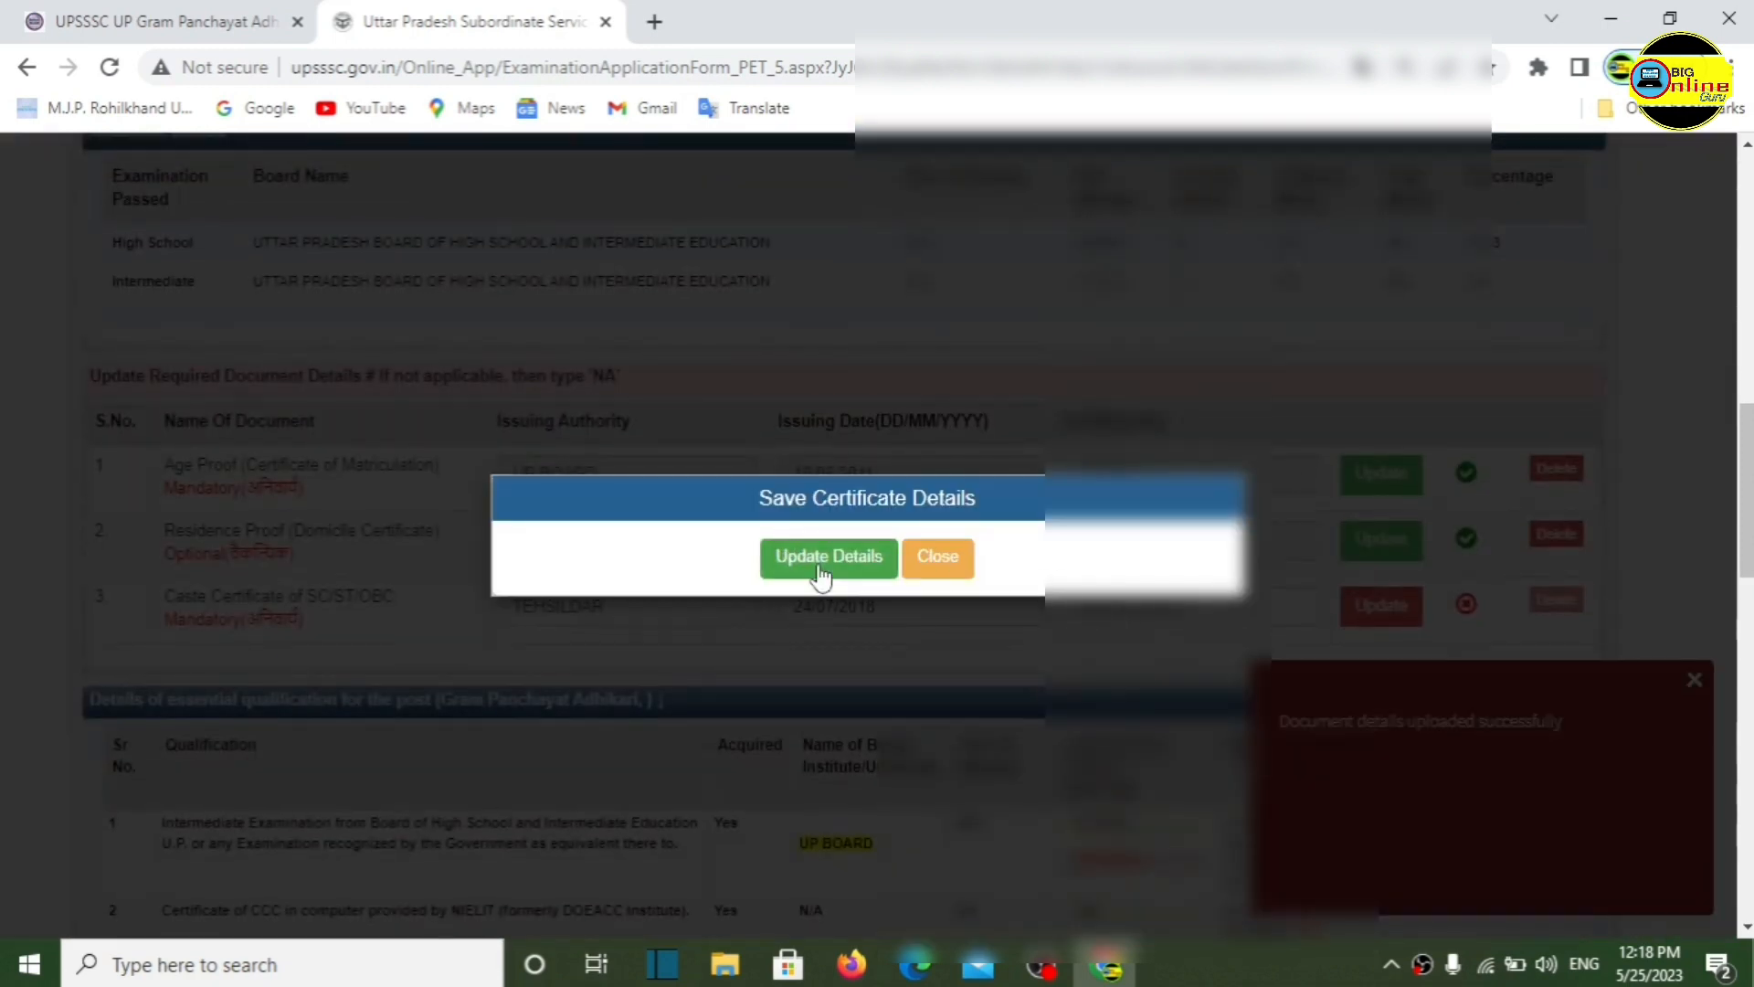
left_click(820, 568)
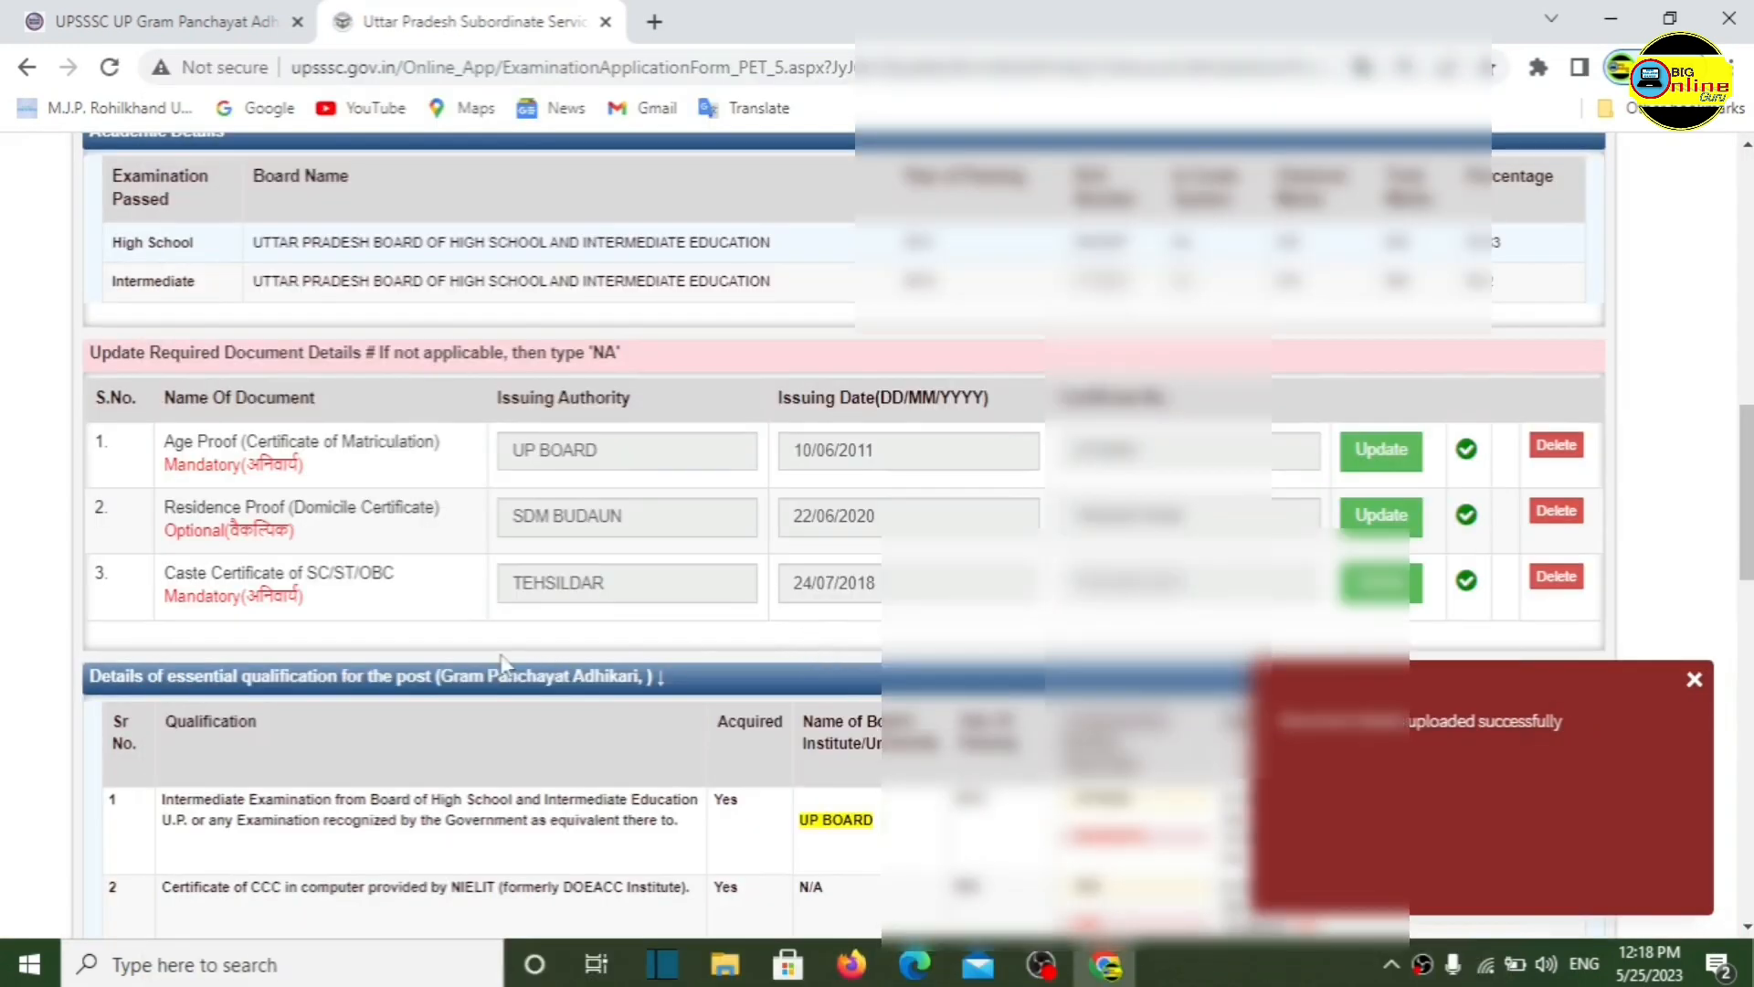
- Close the 'uploaded successfully' notice and scroll down to the Preferential Qualification section
scroll(501, 659, "down", 1)
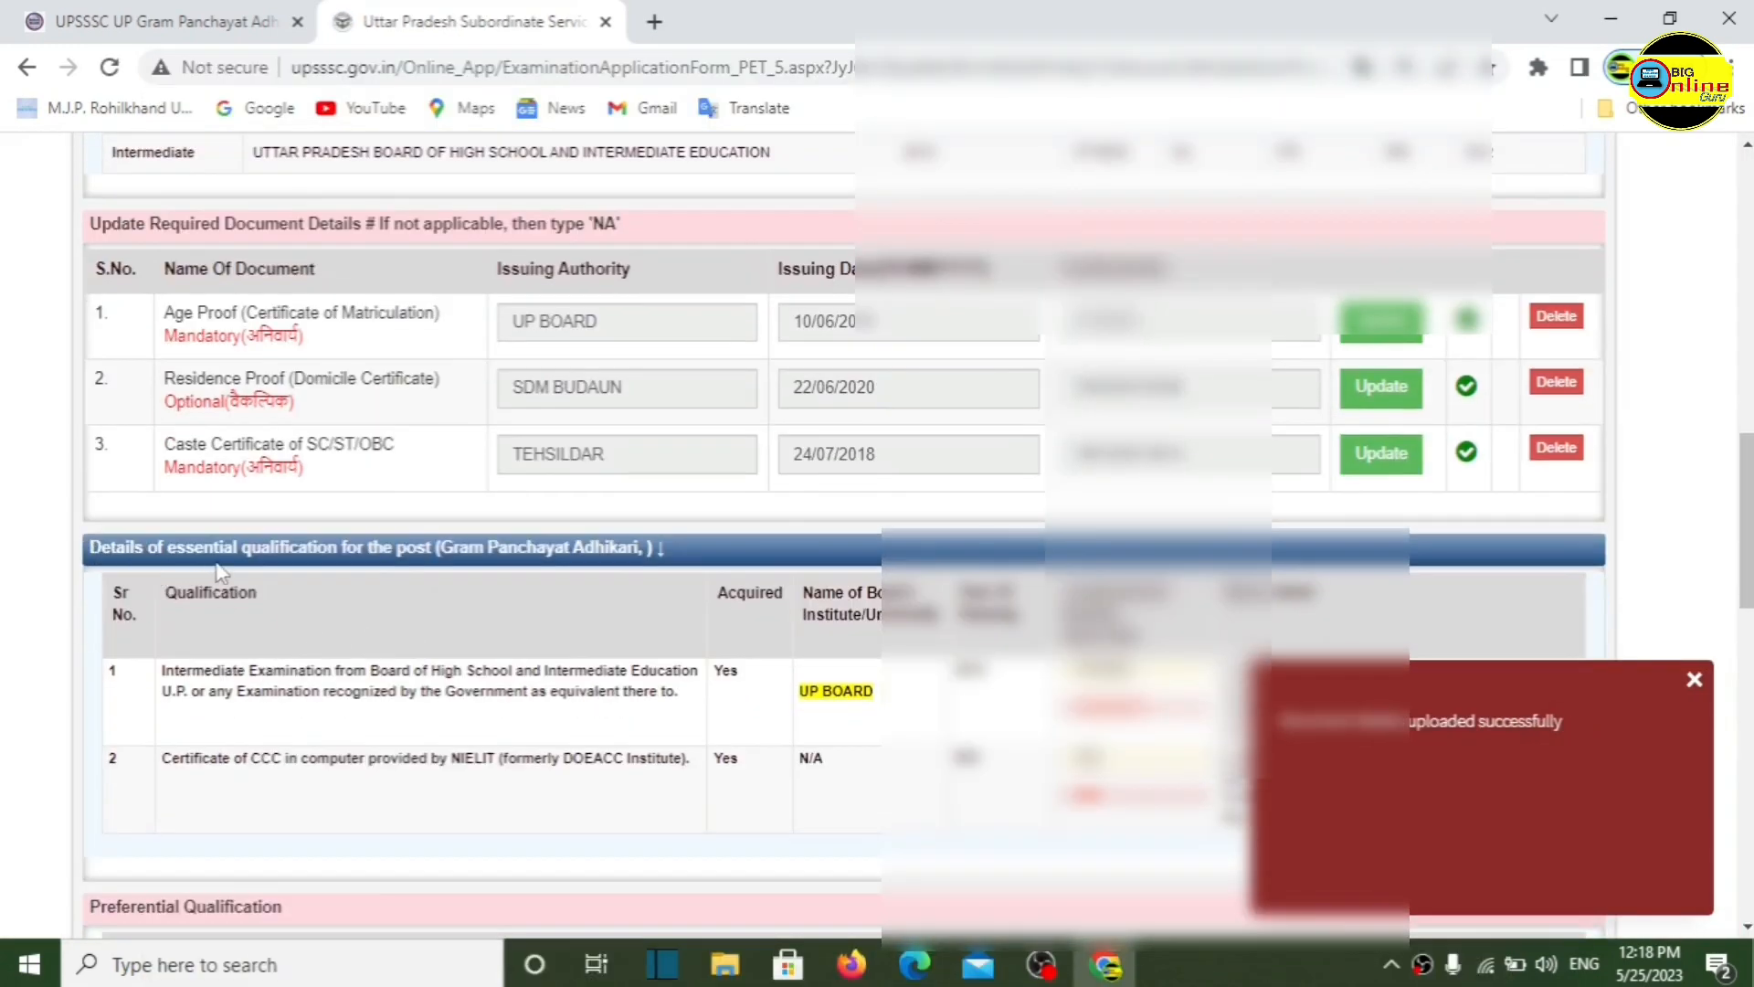
scroll(293, 607, "down", 1)
scroll(469, 566, "up", 2)
scroll(469, 557, "down", 2)
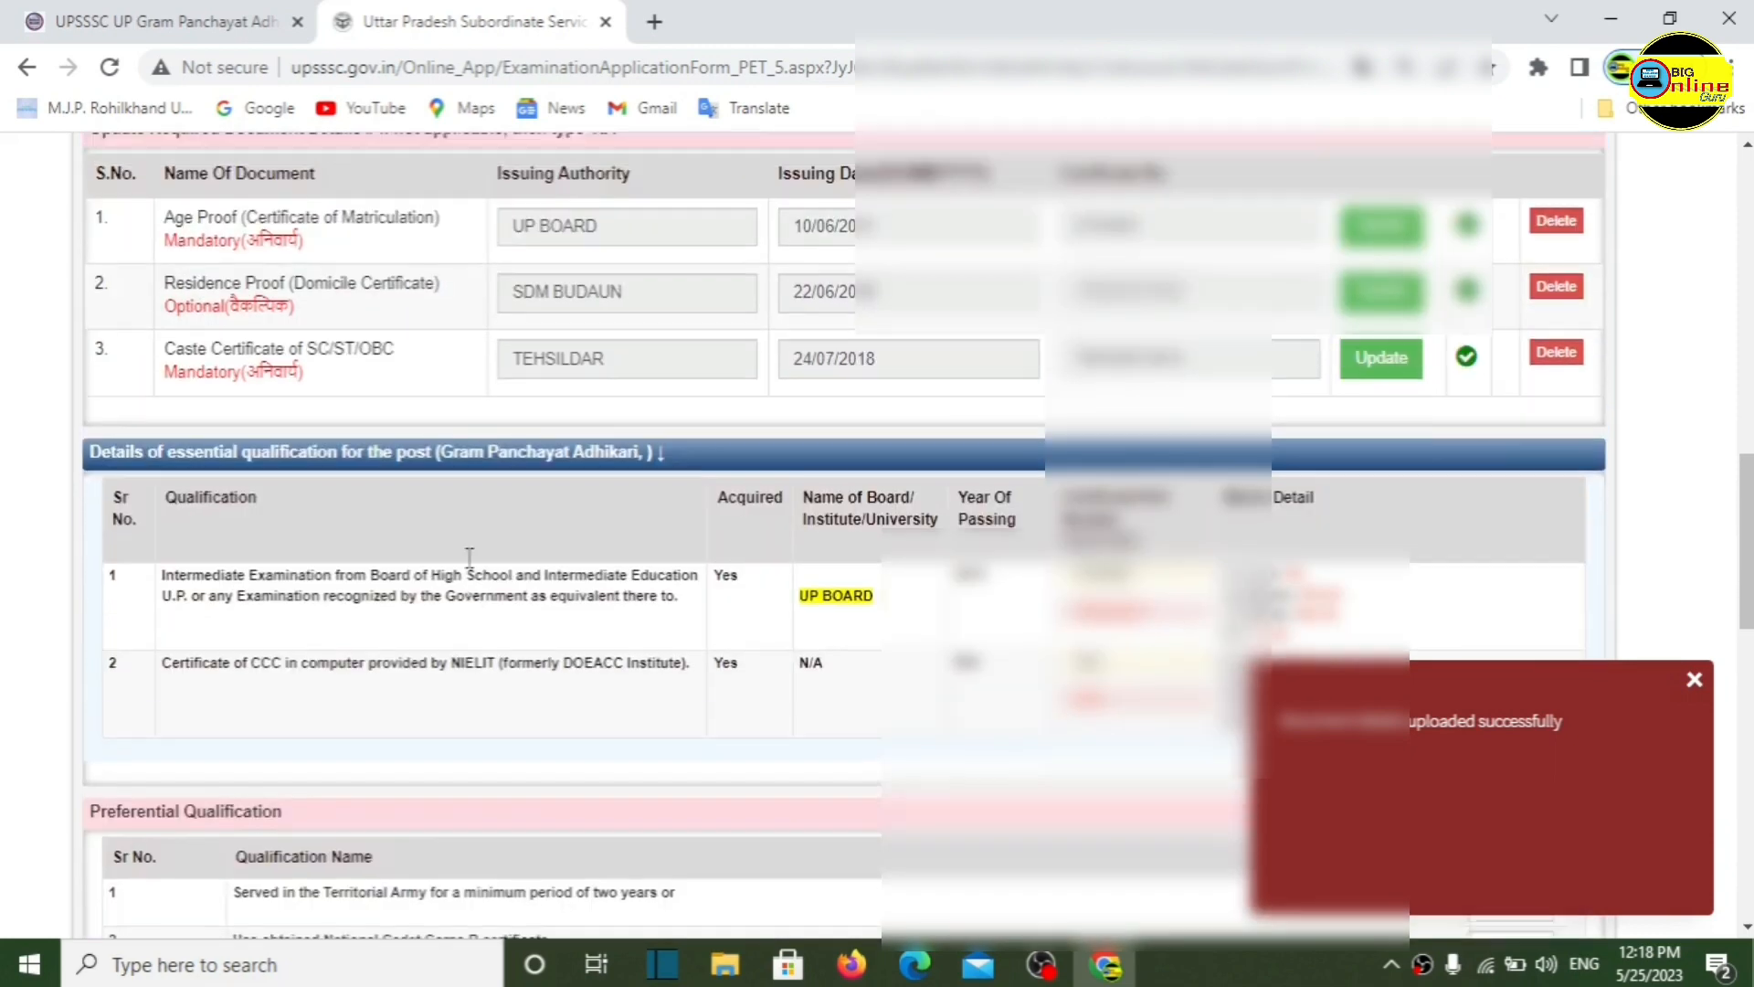
scroll(469, 556, "up", 2)
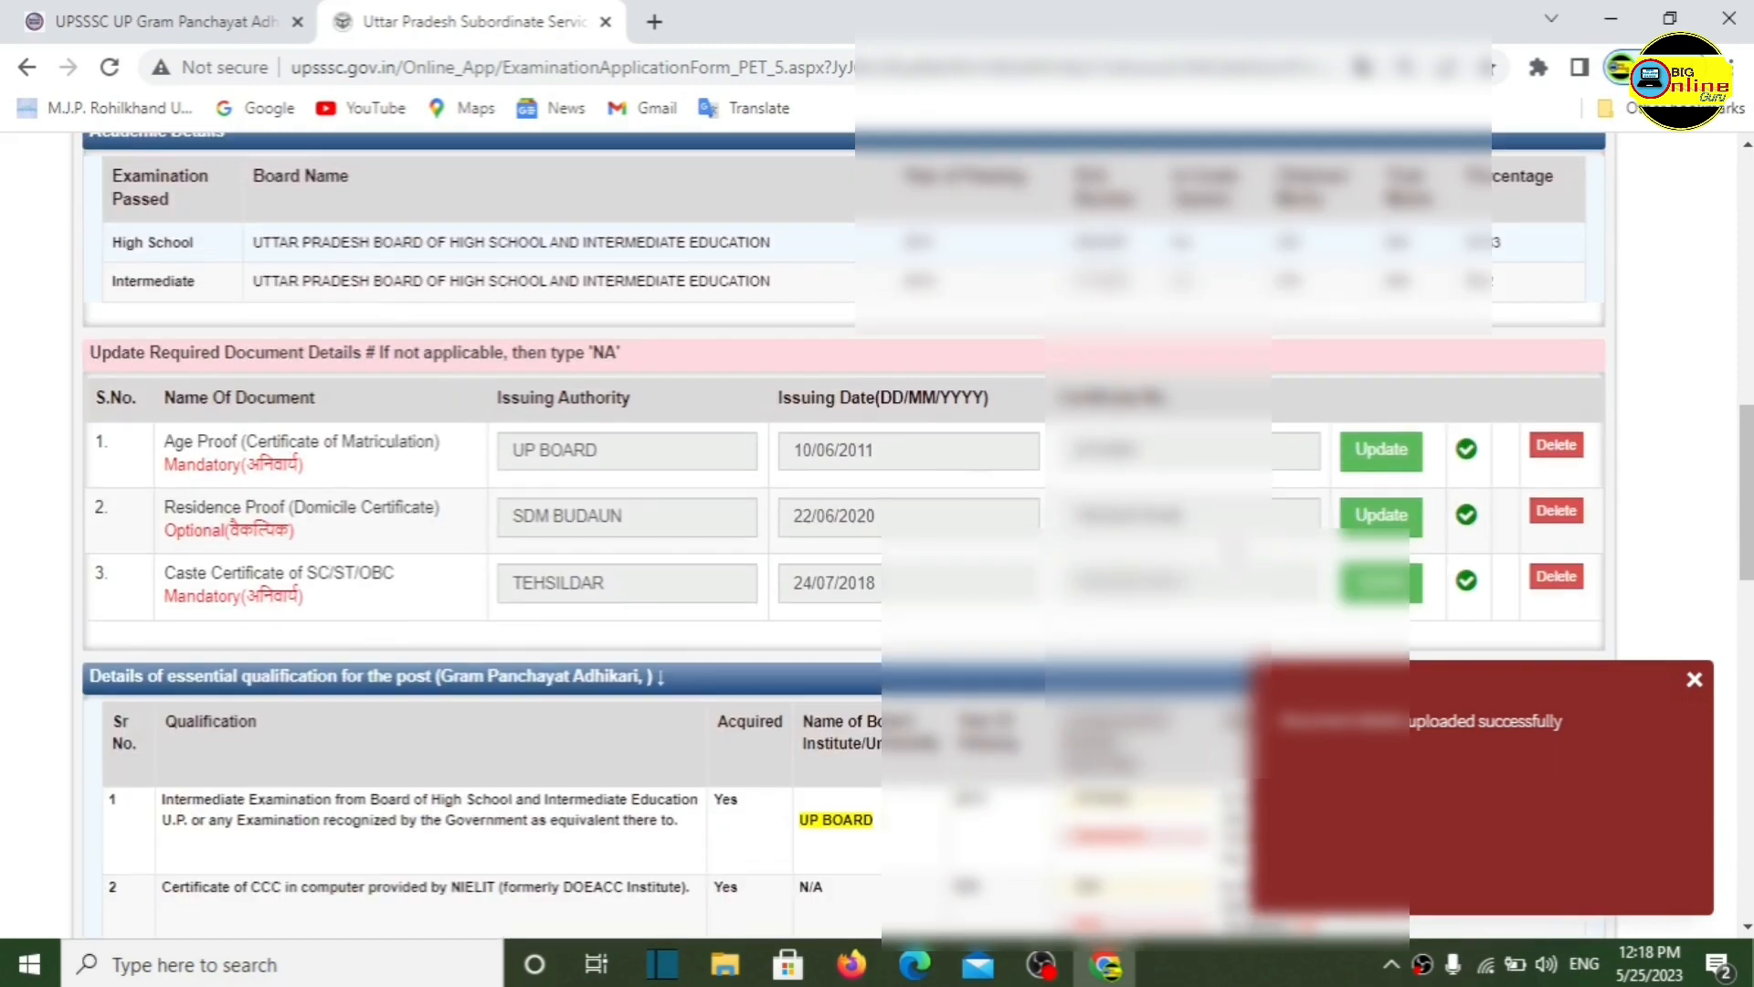
left_click(1695, 678)
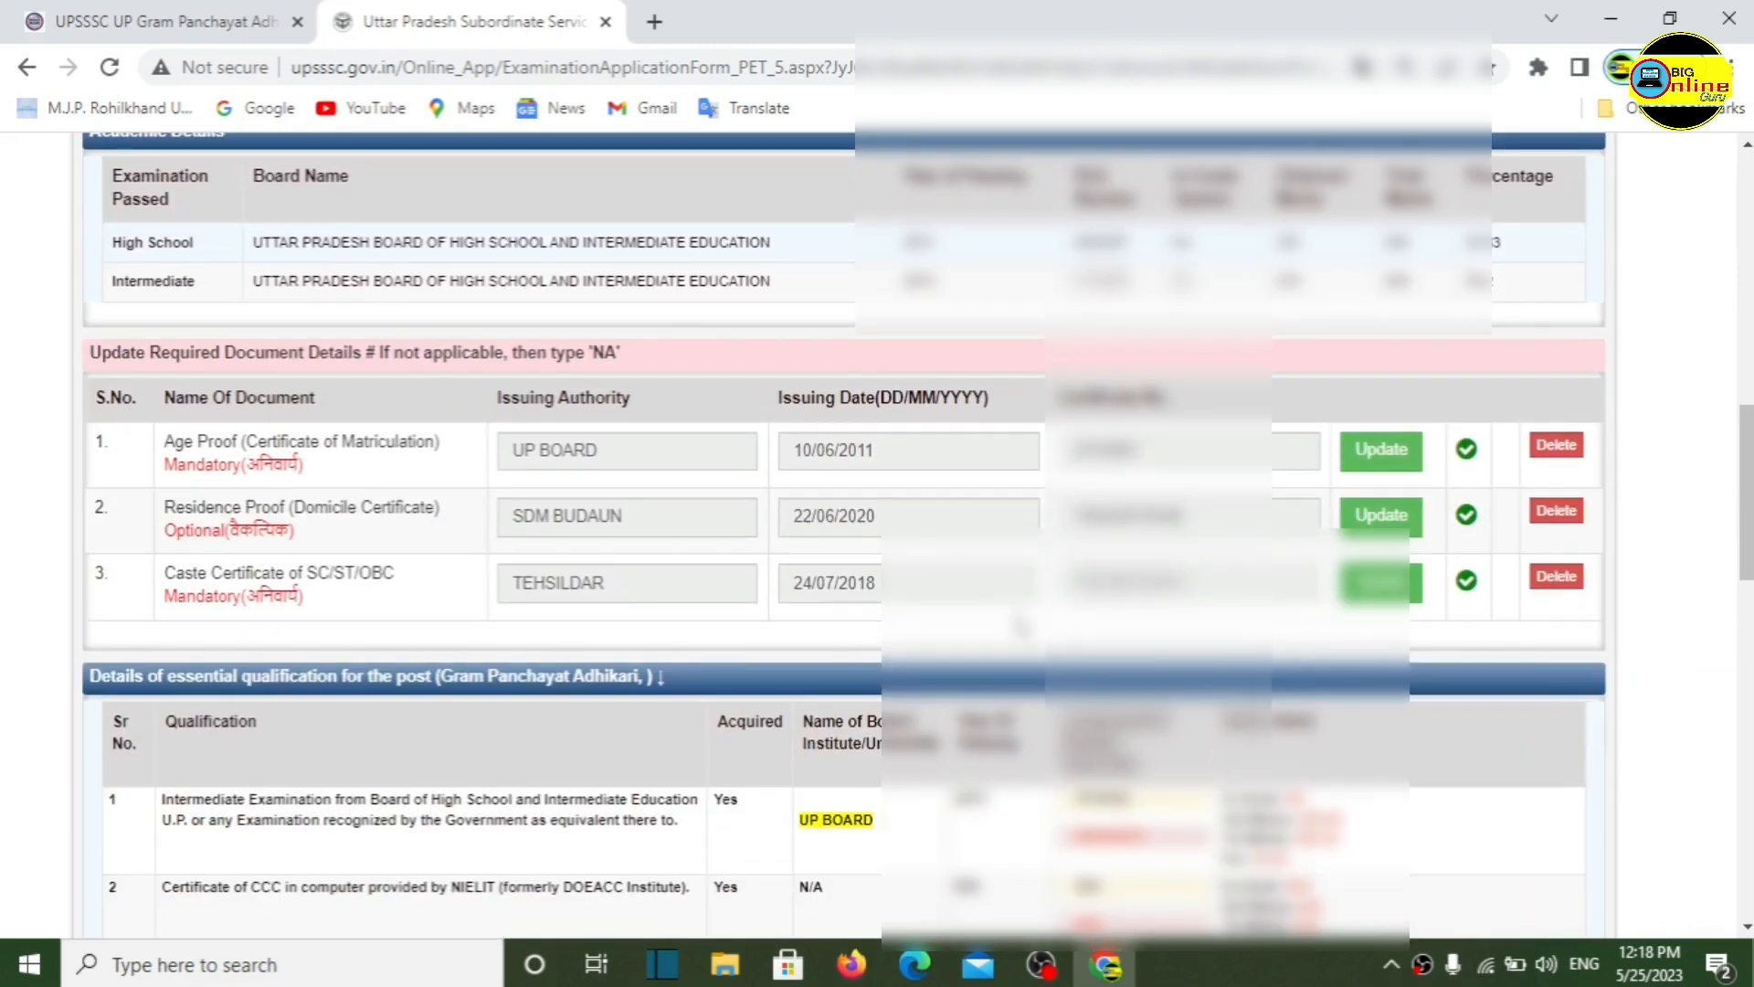
scroll(845, 548, "down", 3)
scroll(751, 491, "down", 5)
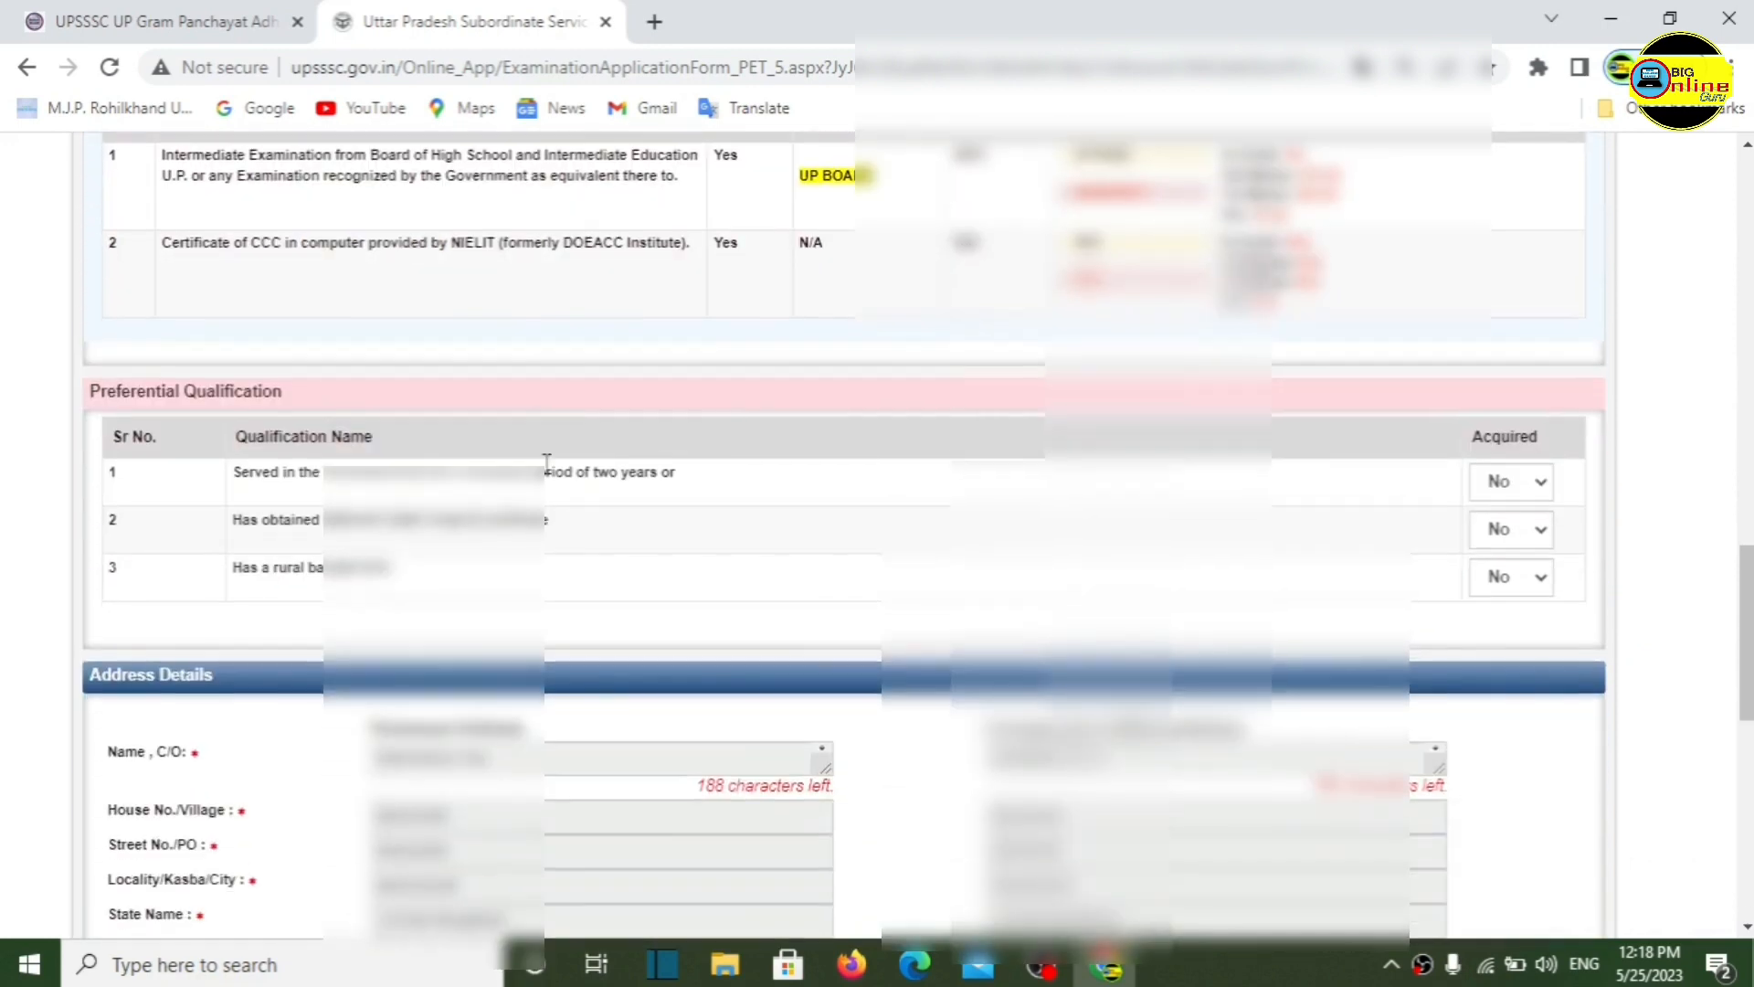
scroll(530, 466, "down", 2)
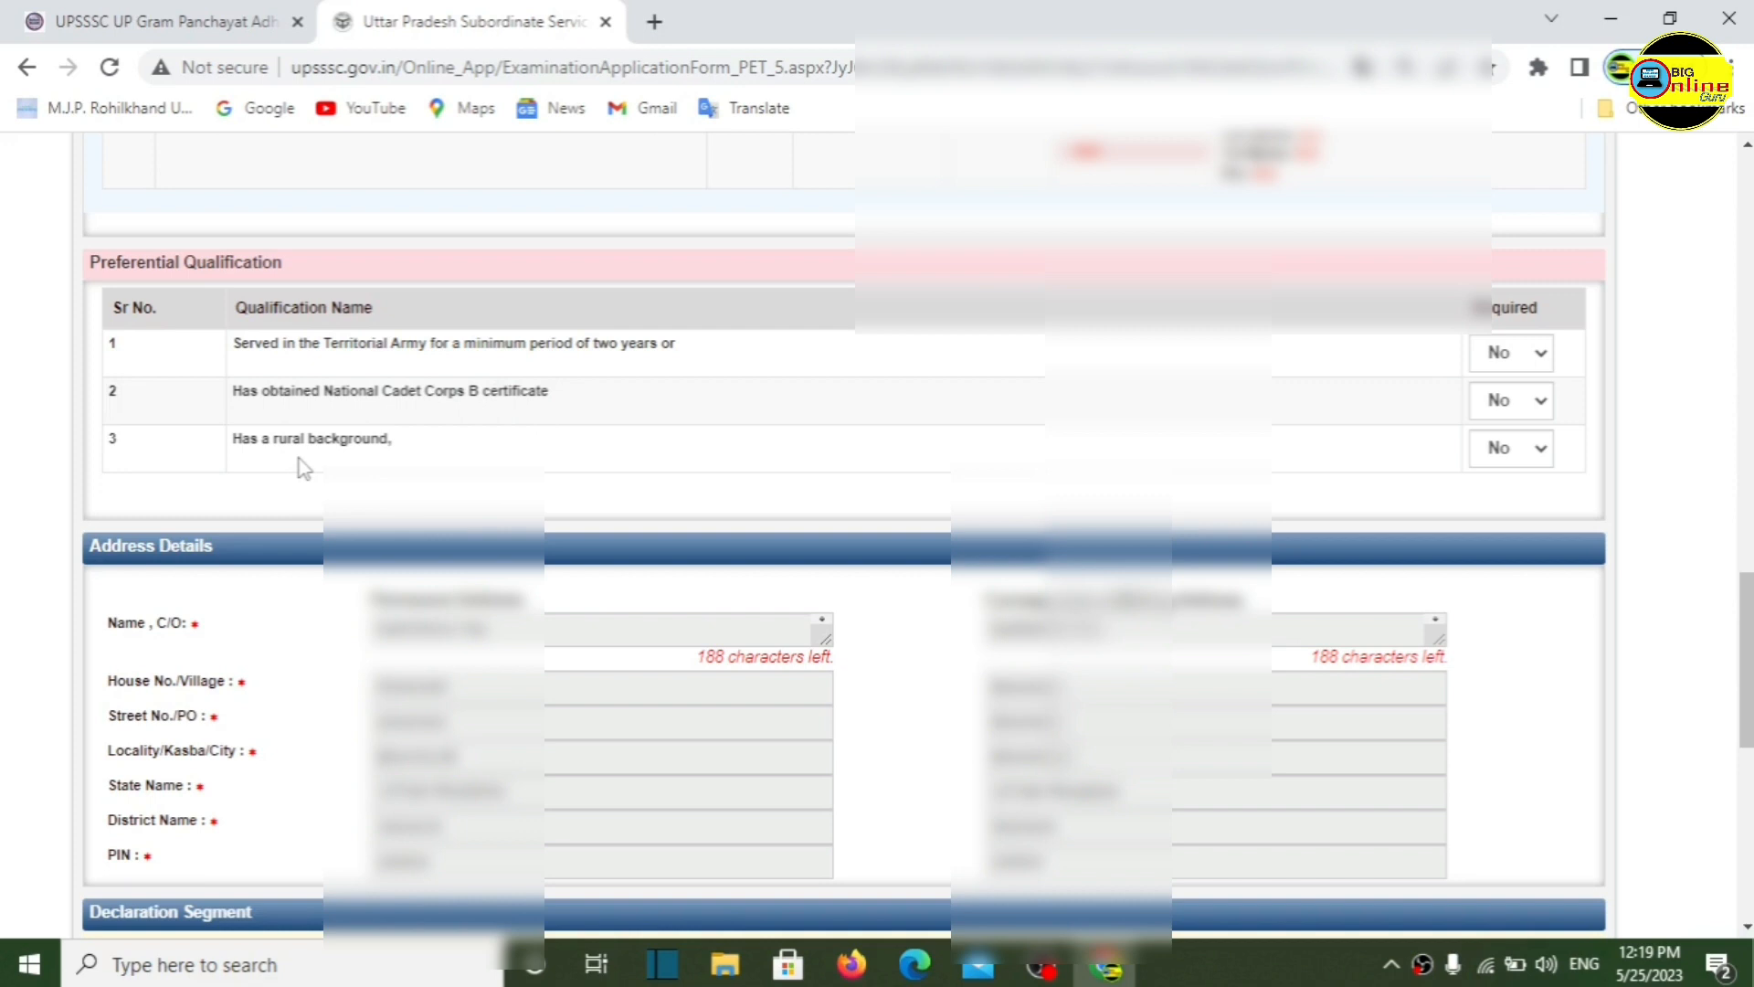
- Answer Yes to 'Has a rural background' in Preferential Qualification, then review the form
left_click(1542, 457)
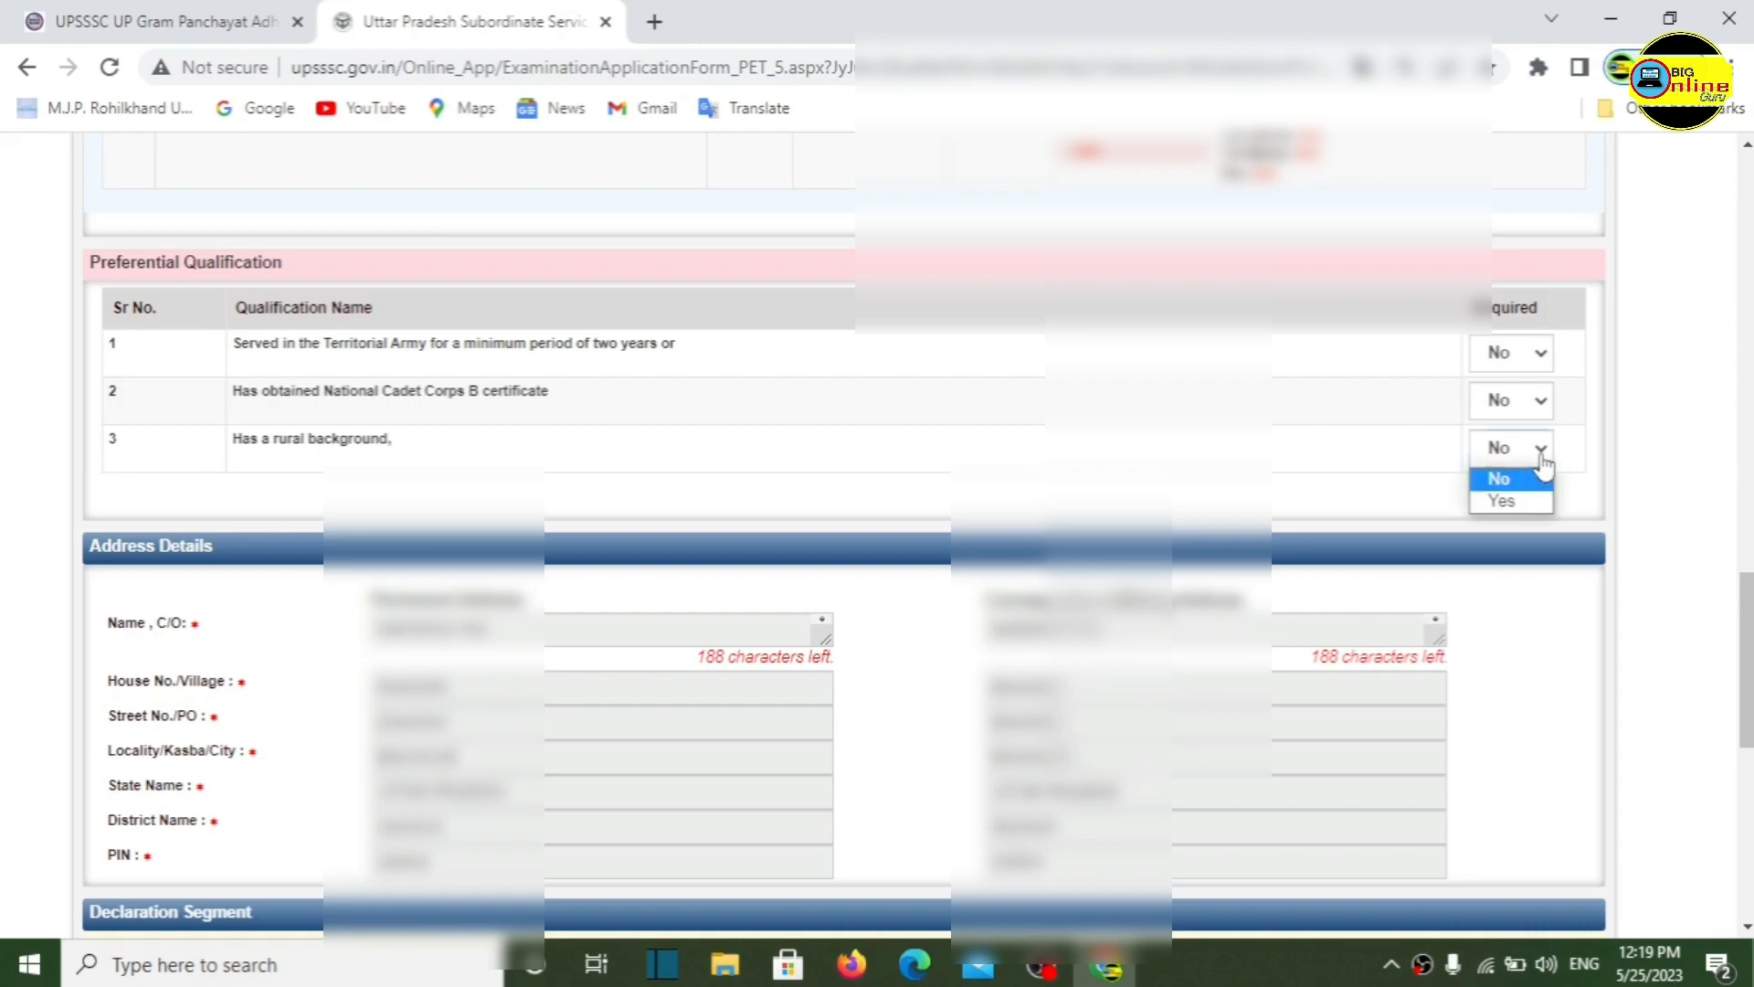
left_click(1516, 505)
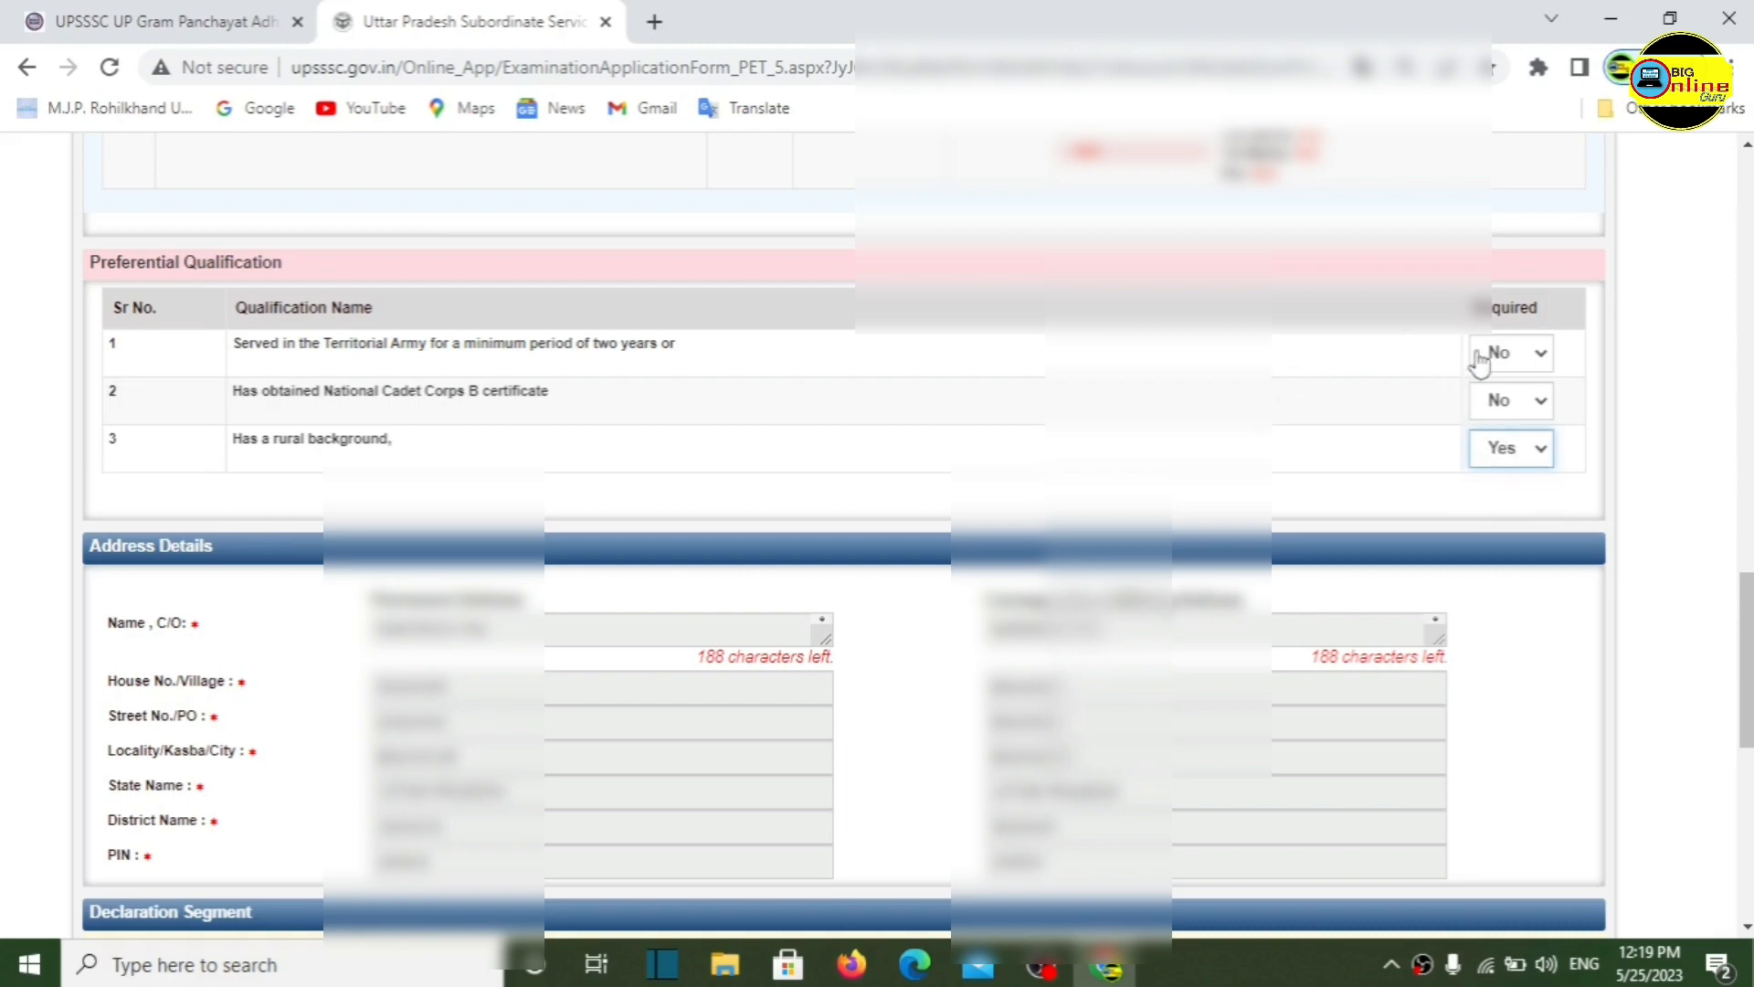
scroll(1104, 378, "down", 1)
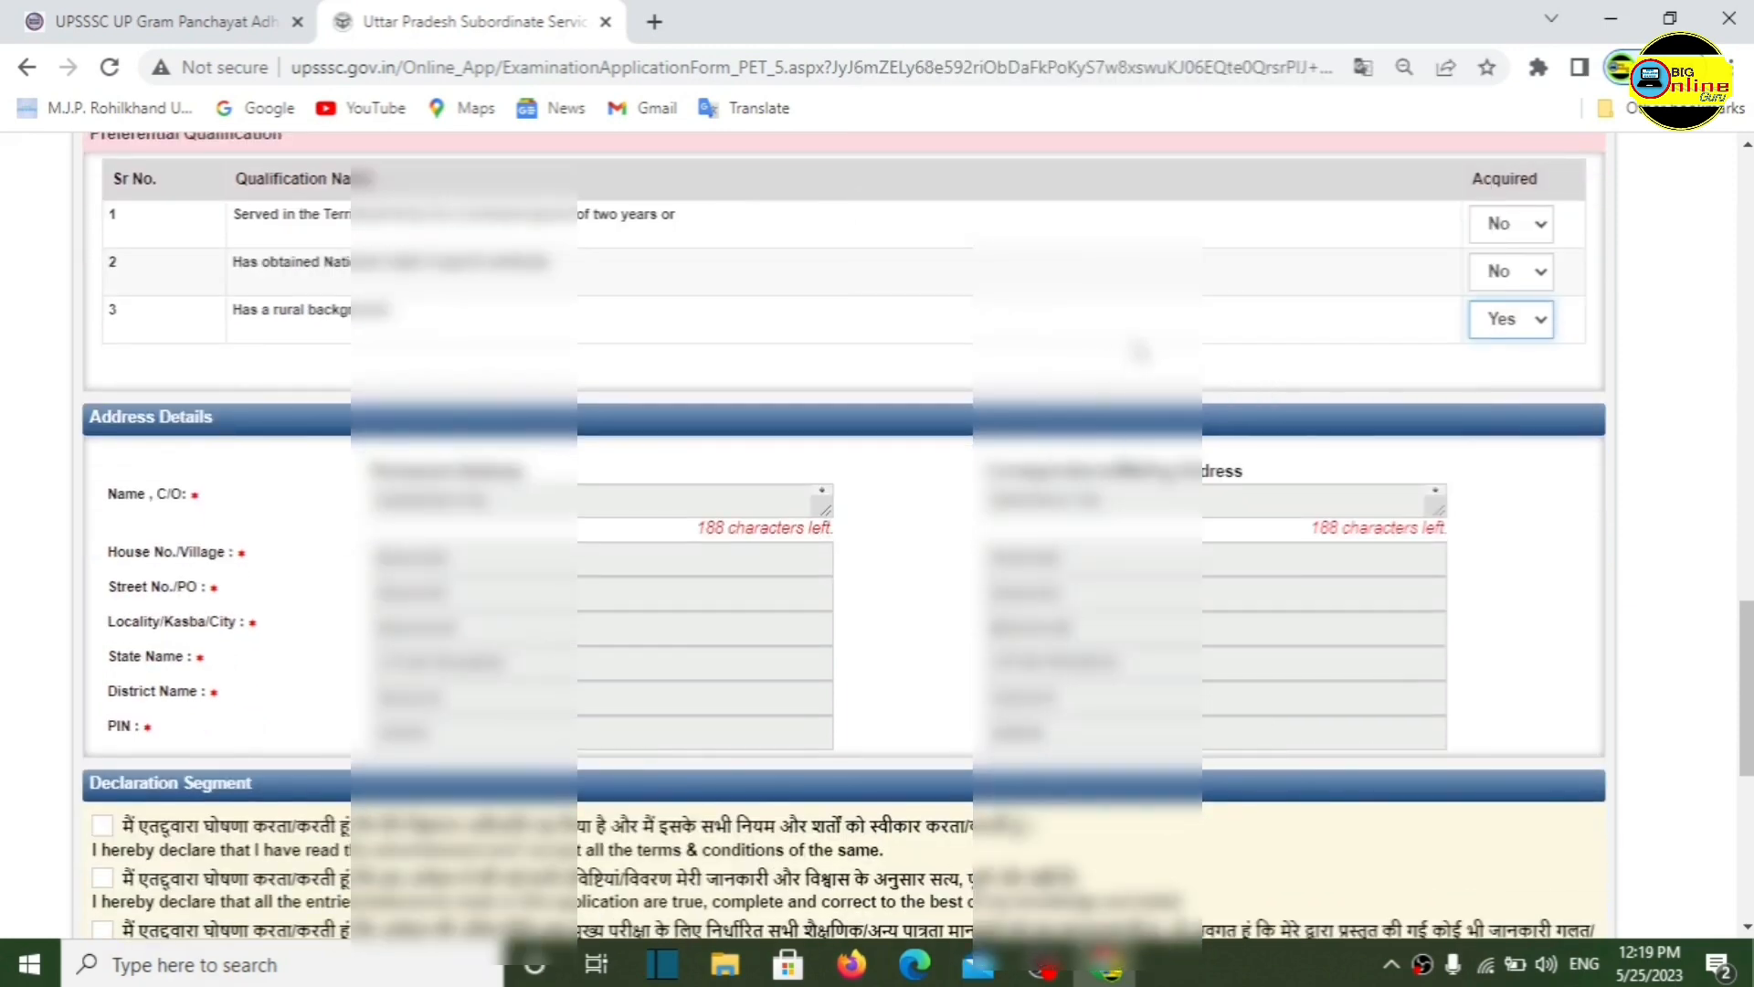
scroll(893, 392, "down", 1)
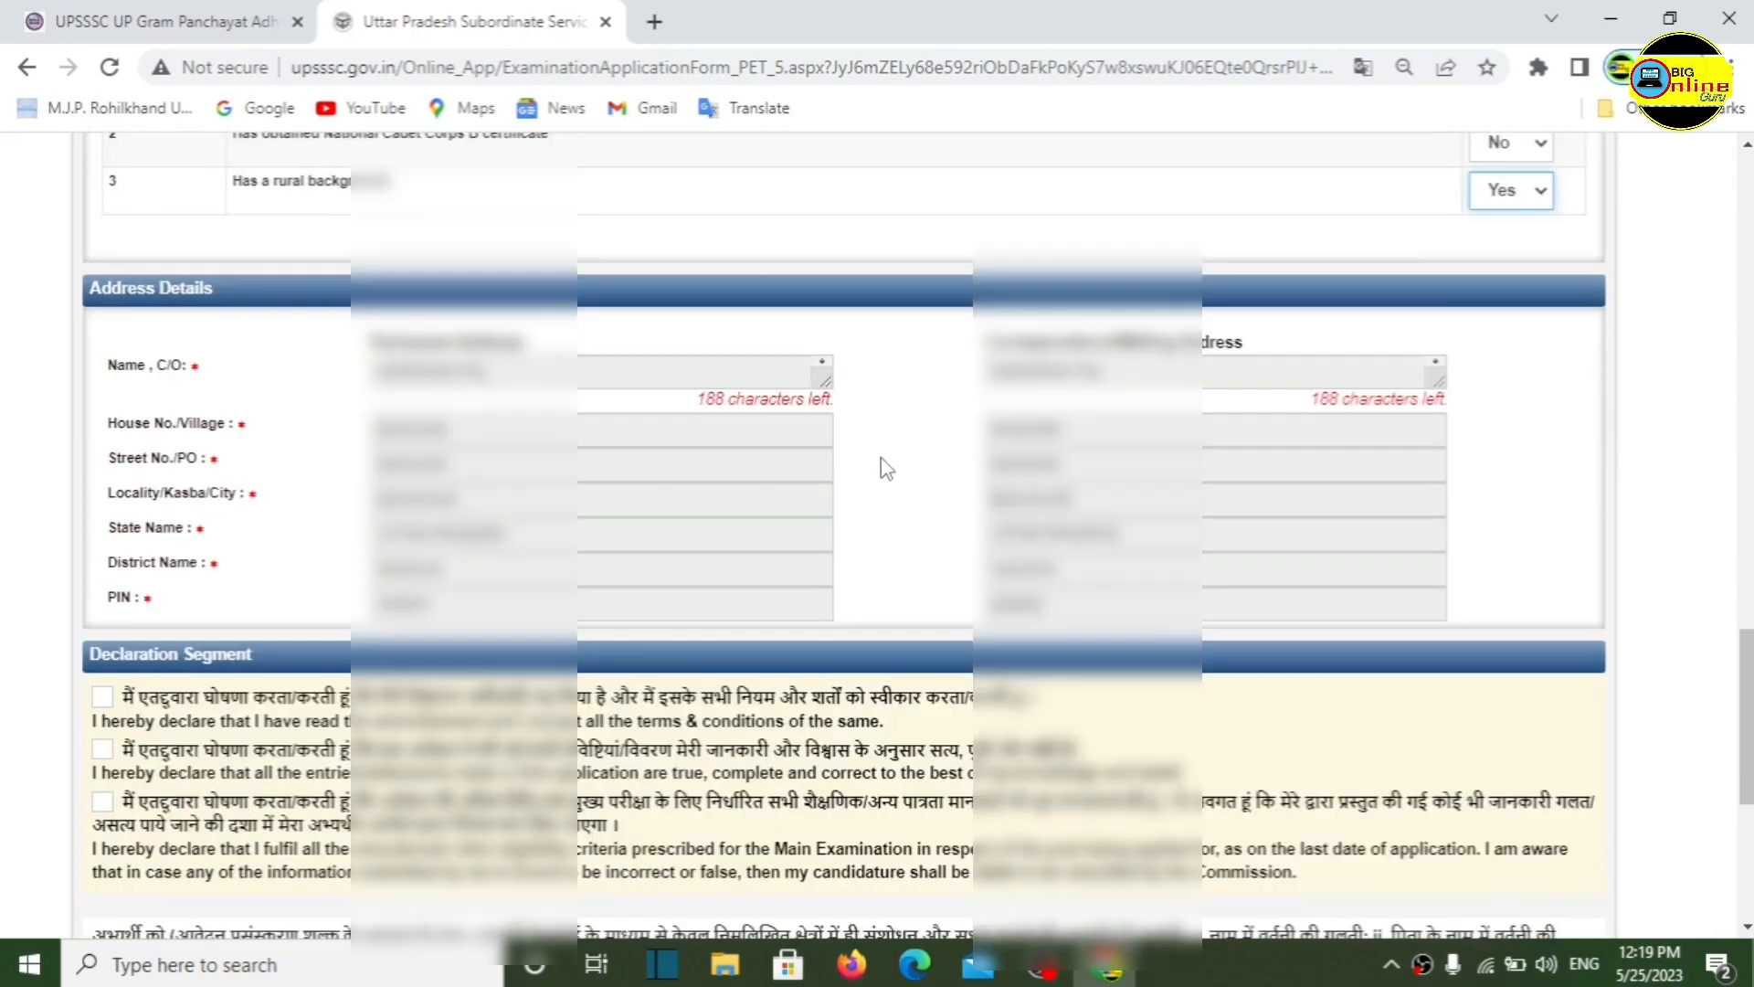
scroll(886, 471, "down", 1)
scroll(890, 479, "up", 1)
scroll(894, 478, "up", 15)
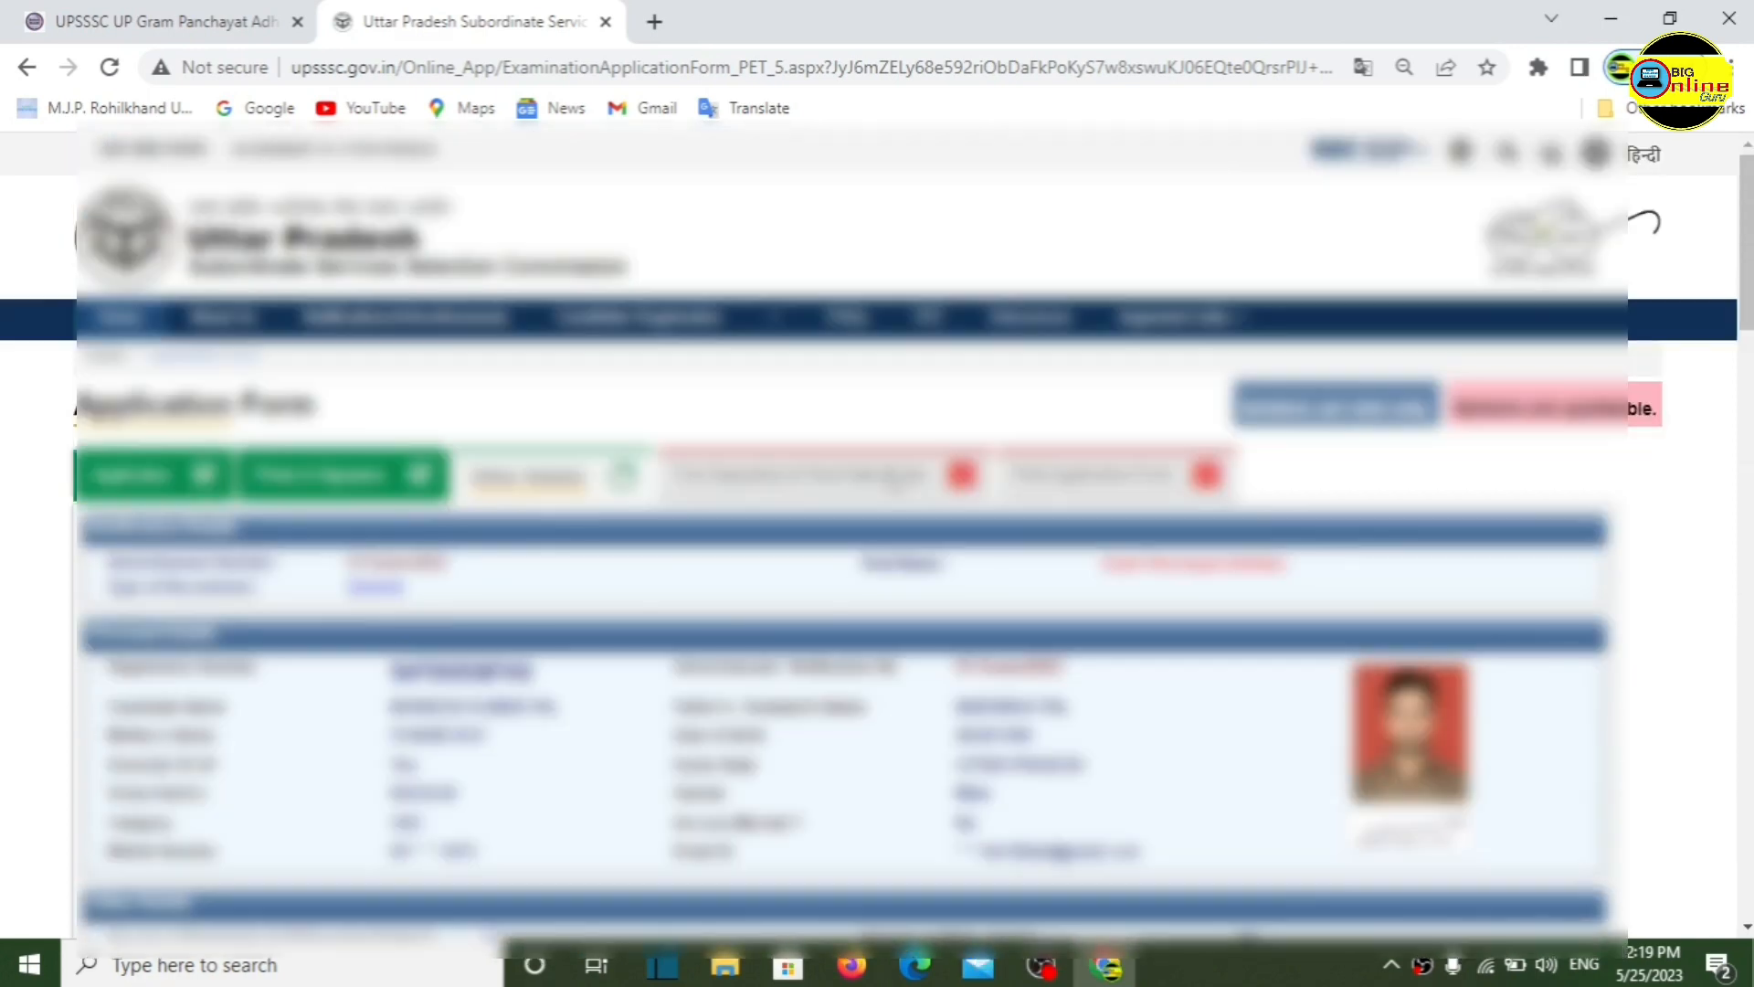
scroll(849, 530, "down", 20)
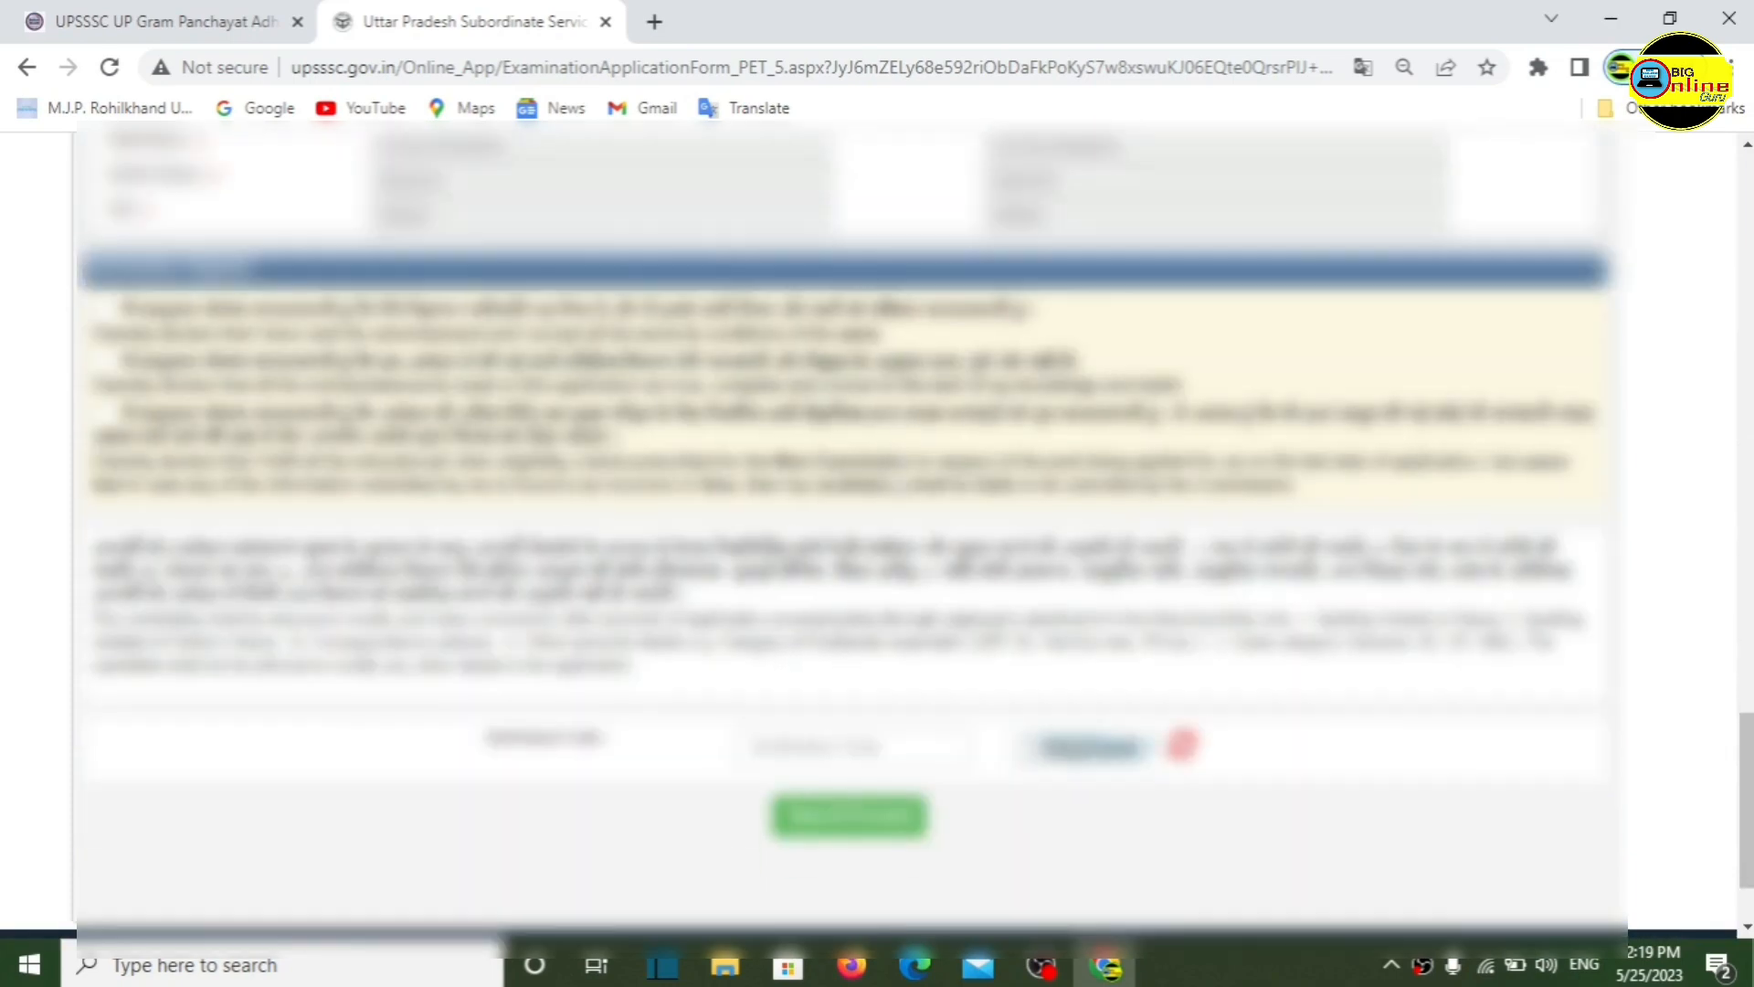
- Tick all three declaration checkboxes
scroll(5, 187, "down", 2)
scroll(114, 320, "up", 2)
left_click(103, 309)
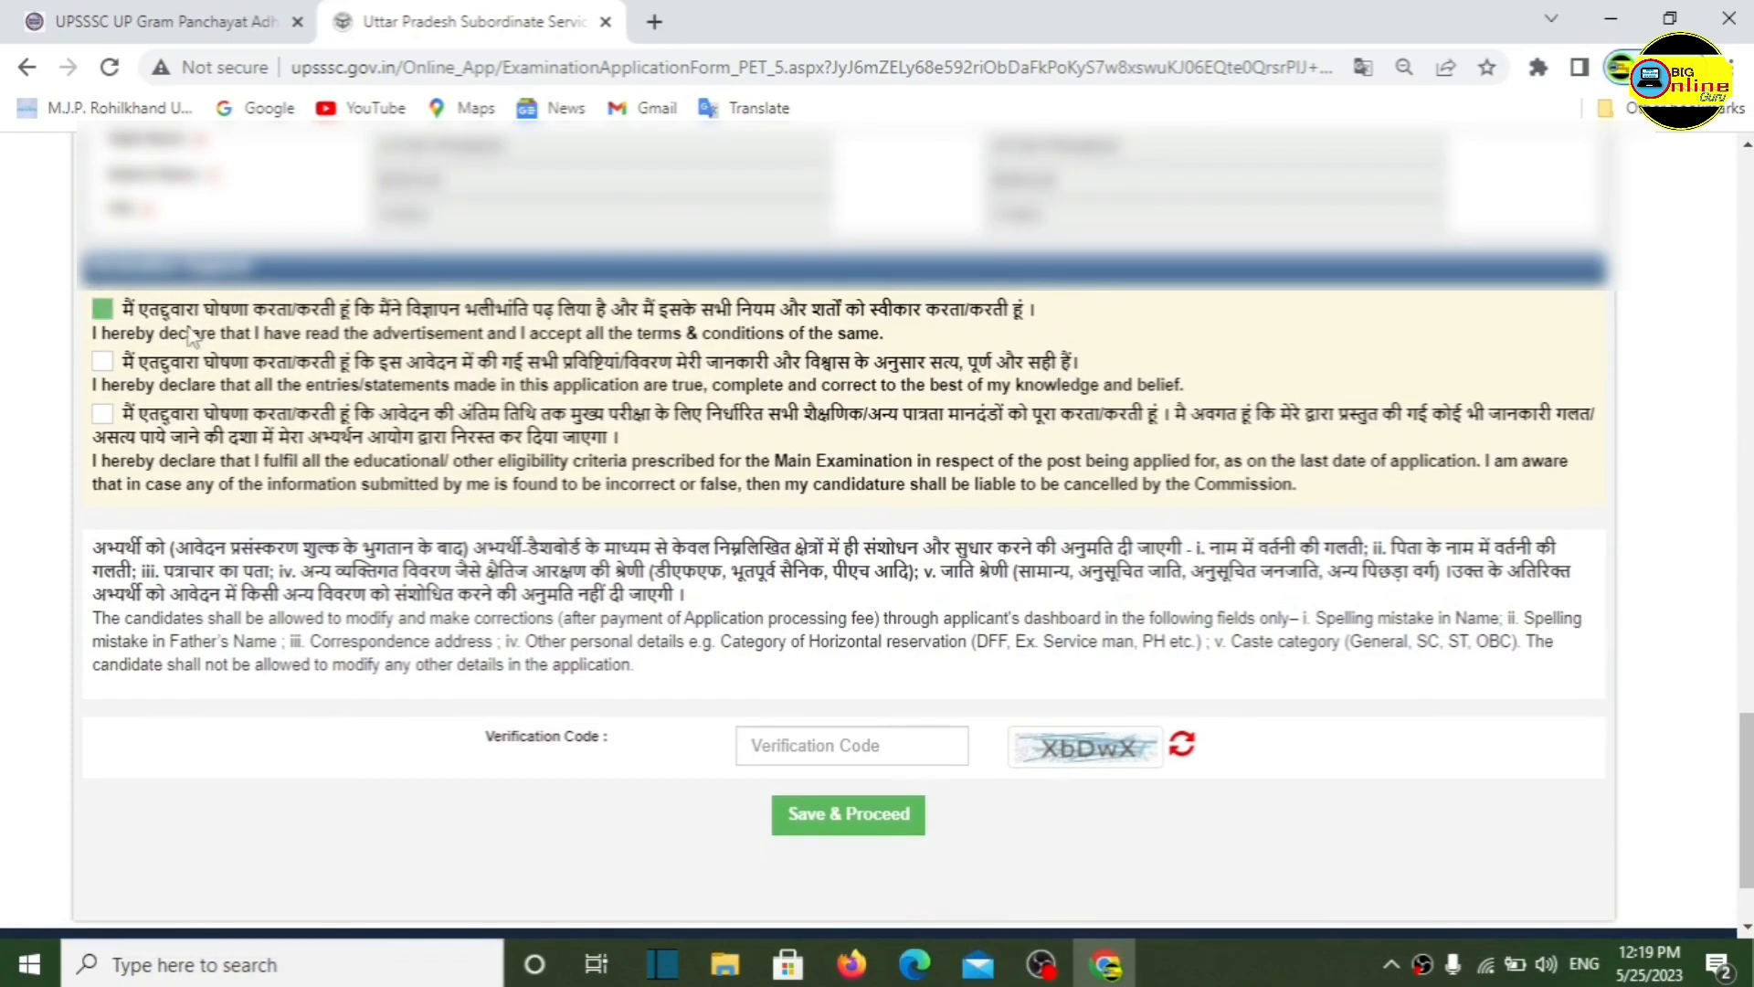
left_click(102, 361)
left_click(102, 412)
- Enter verification code XbDwX, then save the application form and confirm
left_click(804, 744)
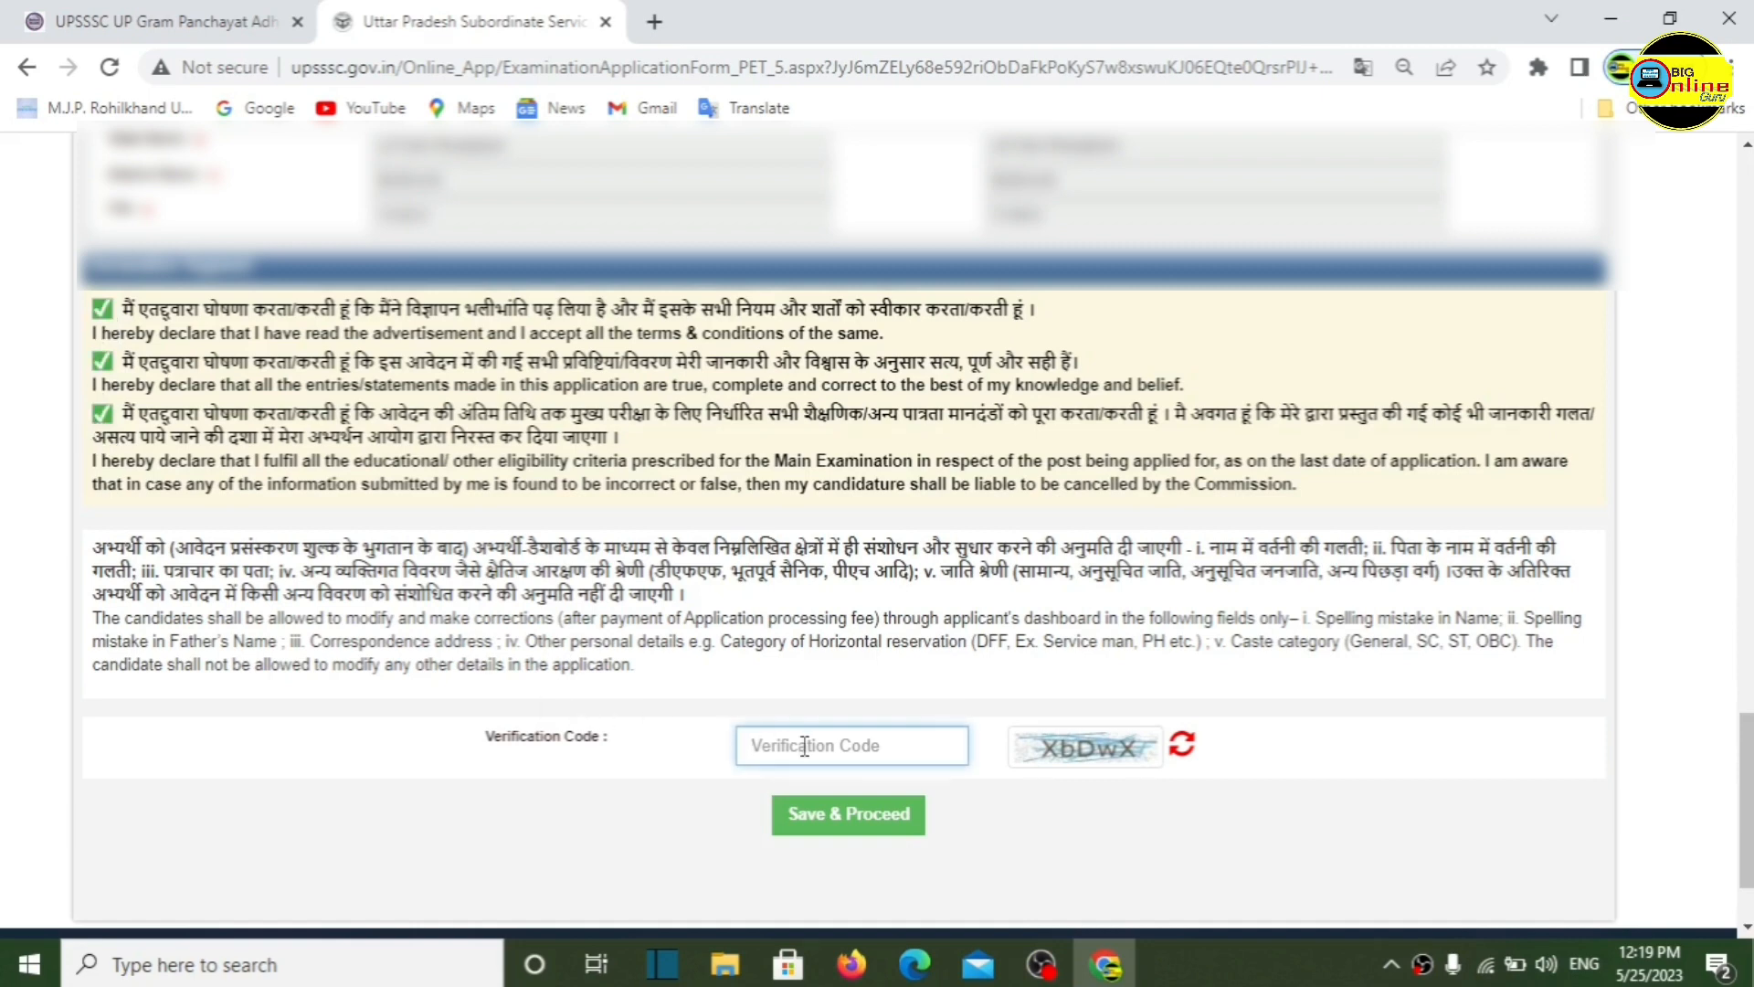
type("x")
key("BackSpace")
type("XbDwX")
left_click(856, 825)
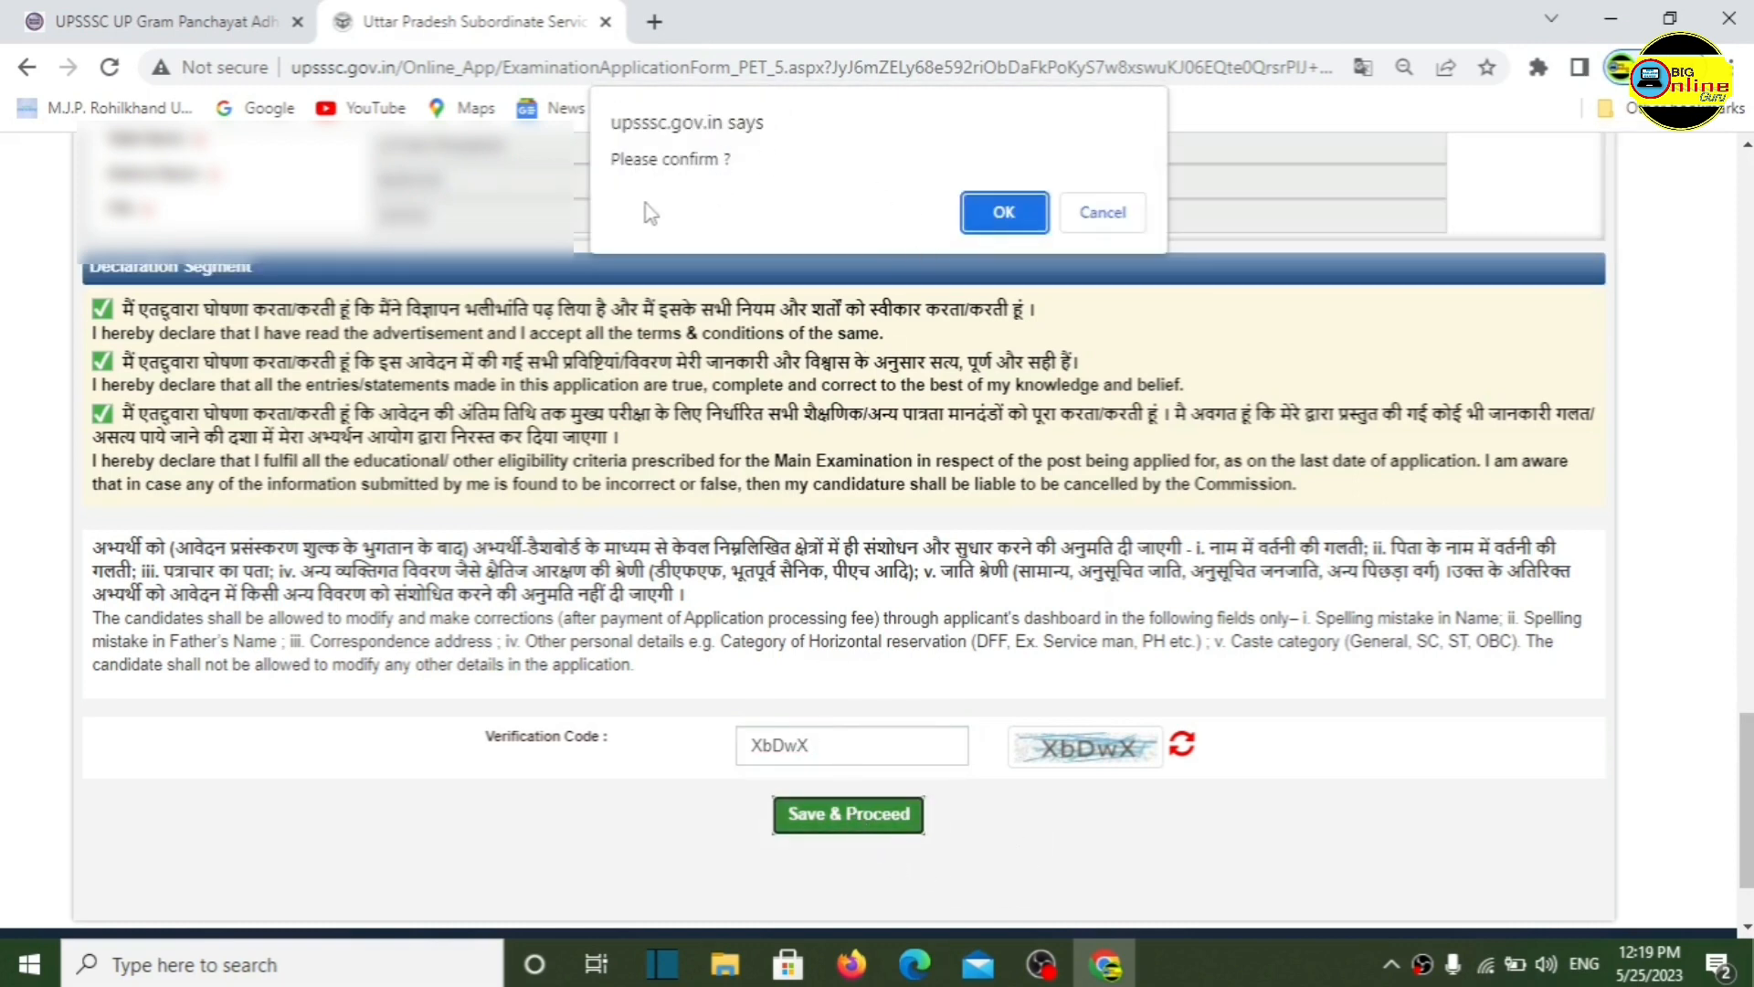
left_click(1002, 212)
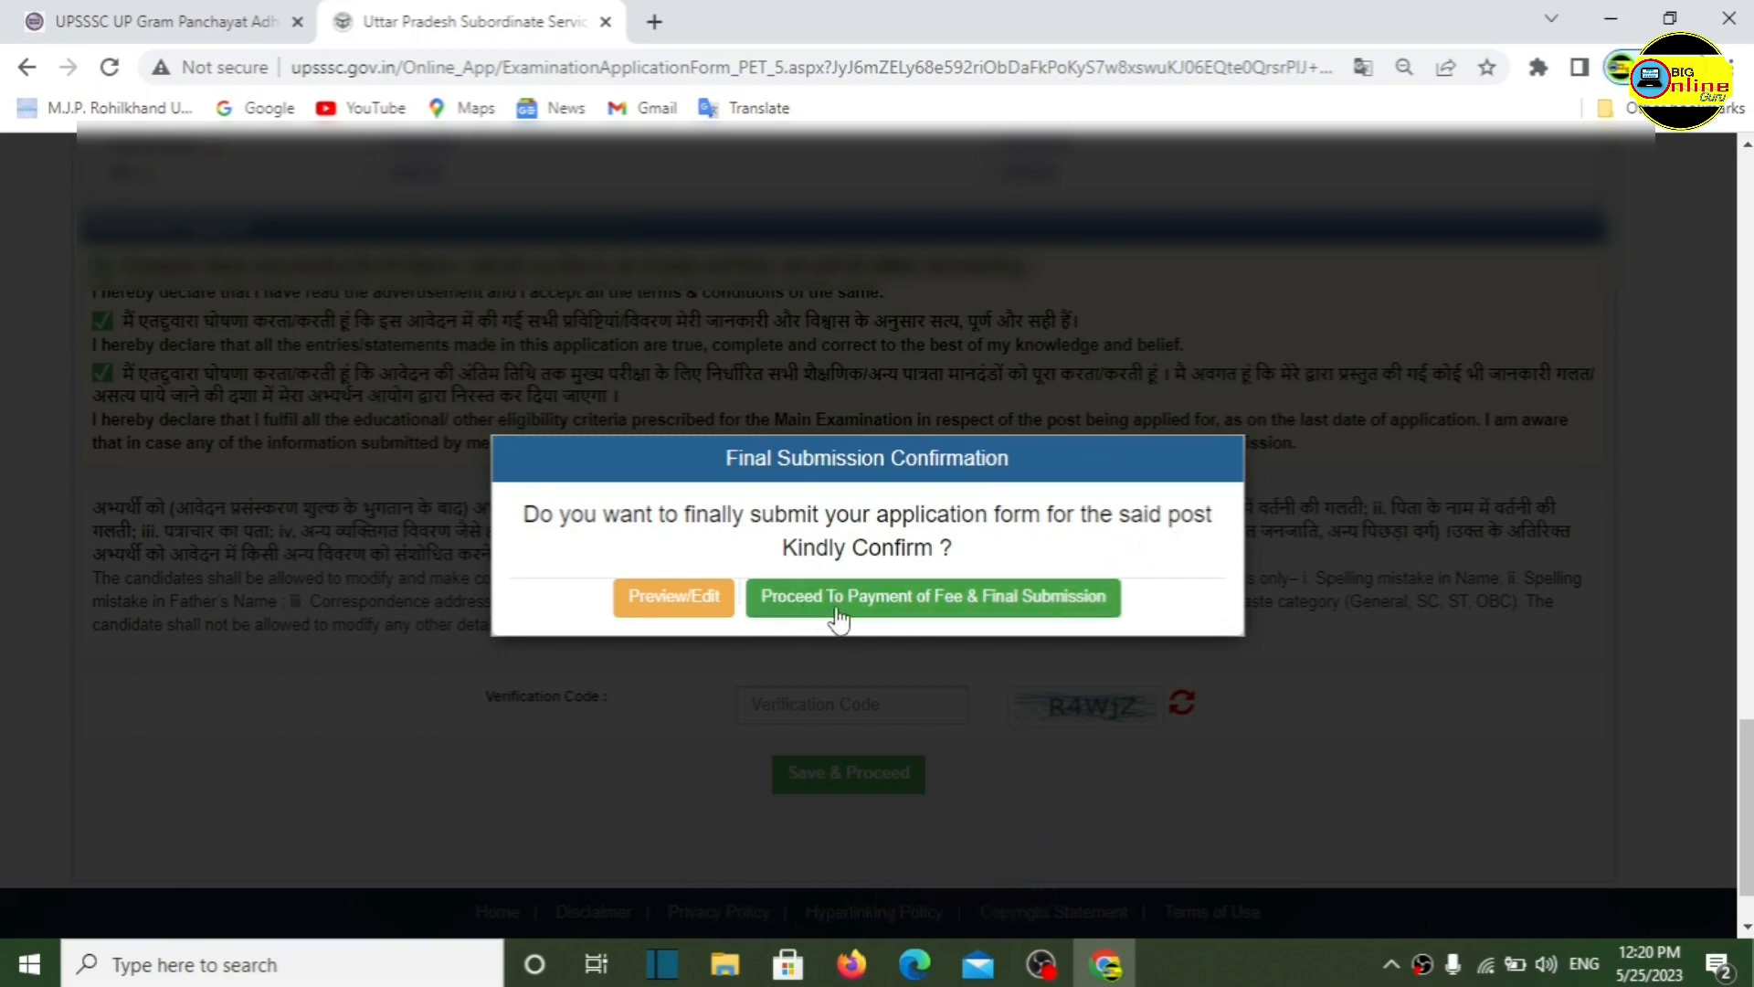
- Choose 'Proceed To Payment of Fee & Final Submission' and confirm the final submission
left_click(1016, 611)
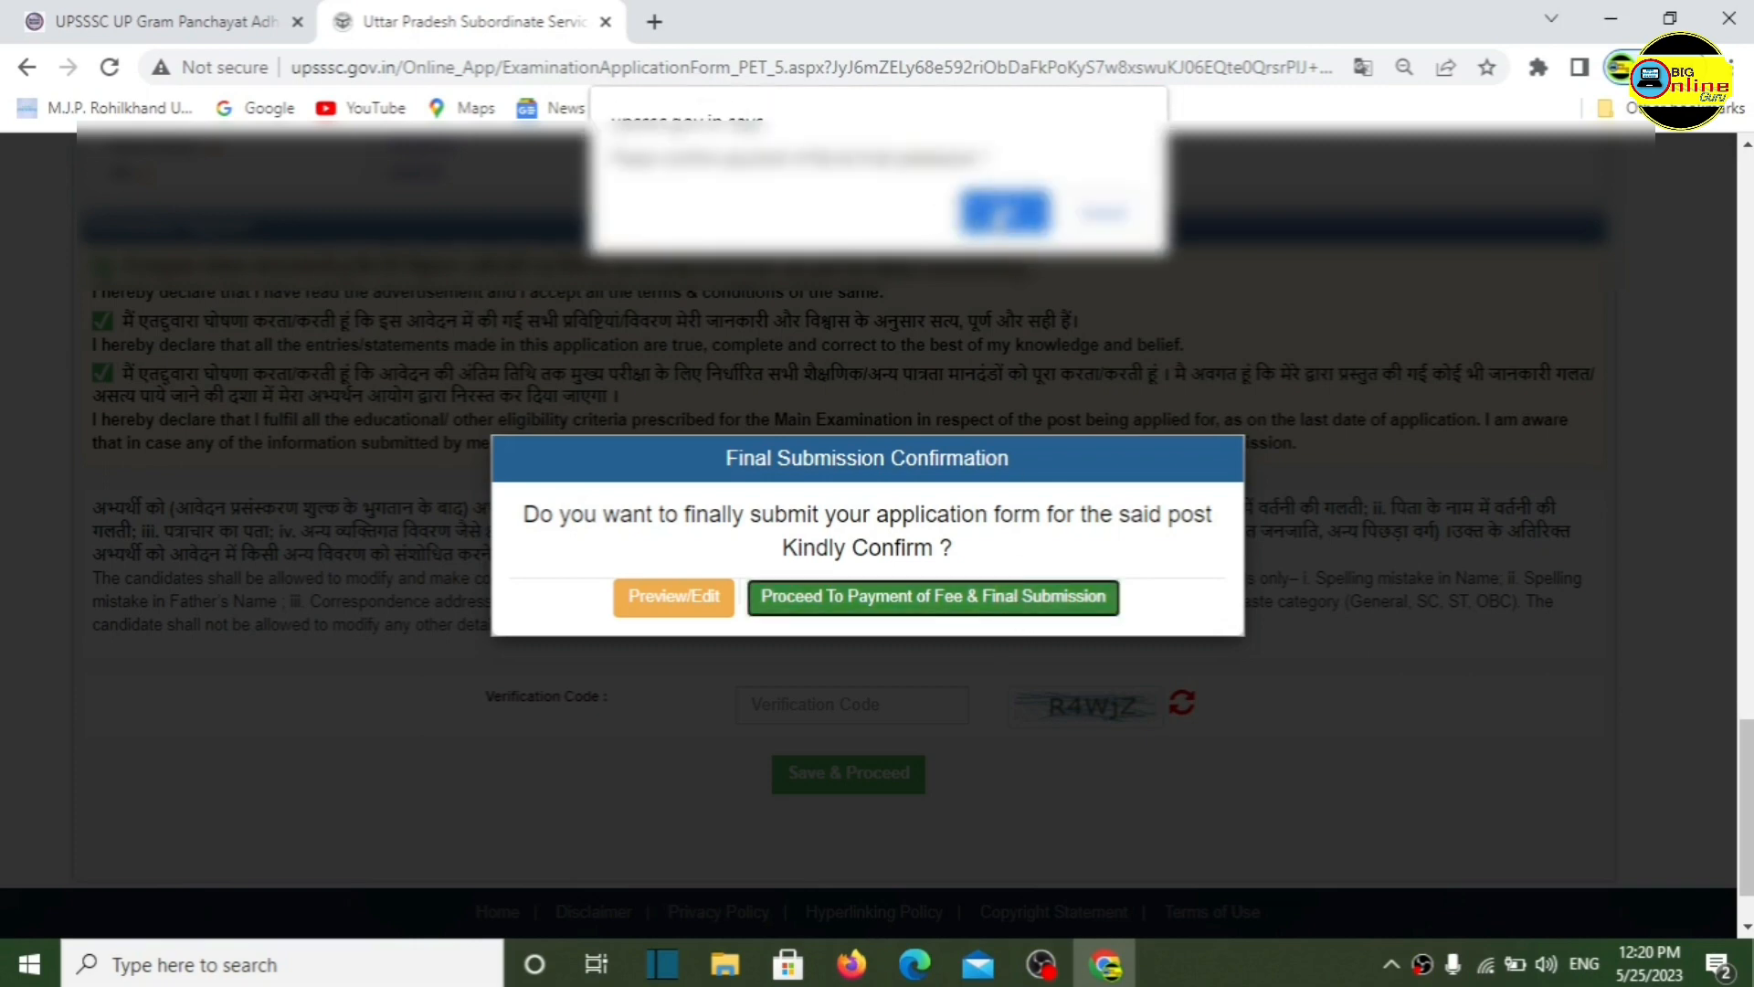
left_click(1005, 212)
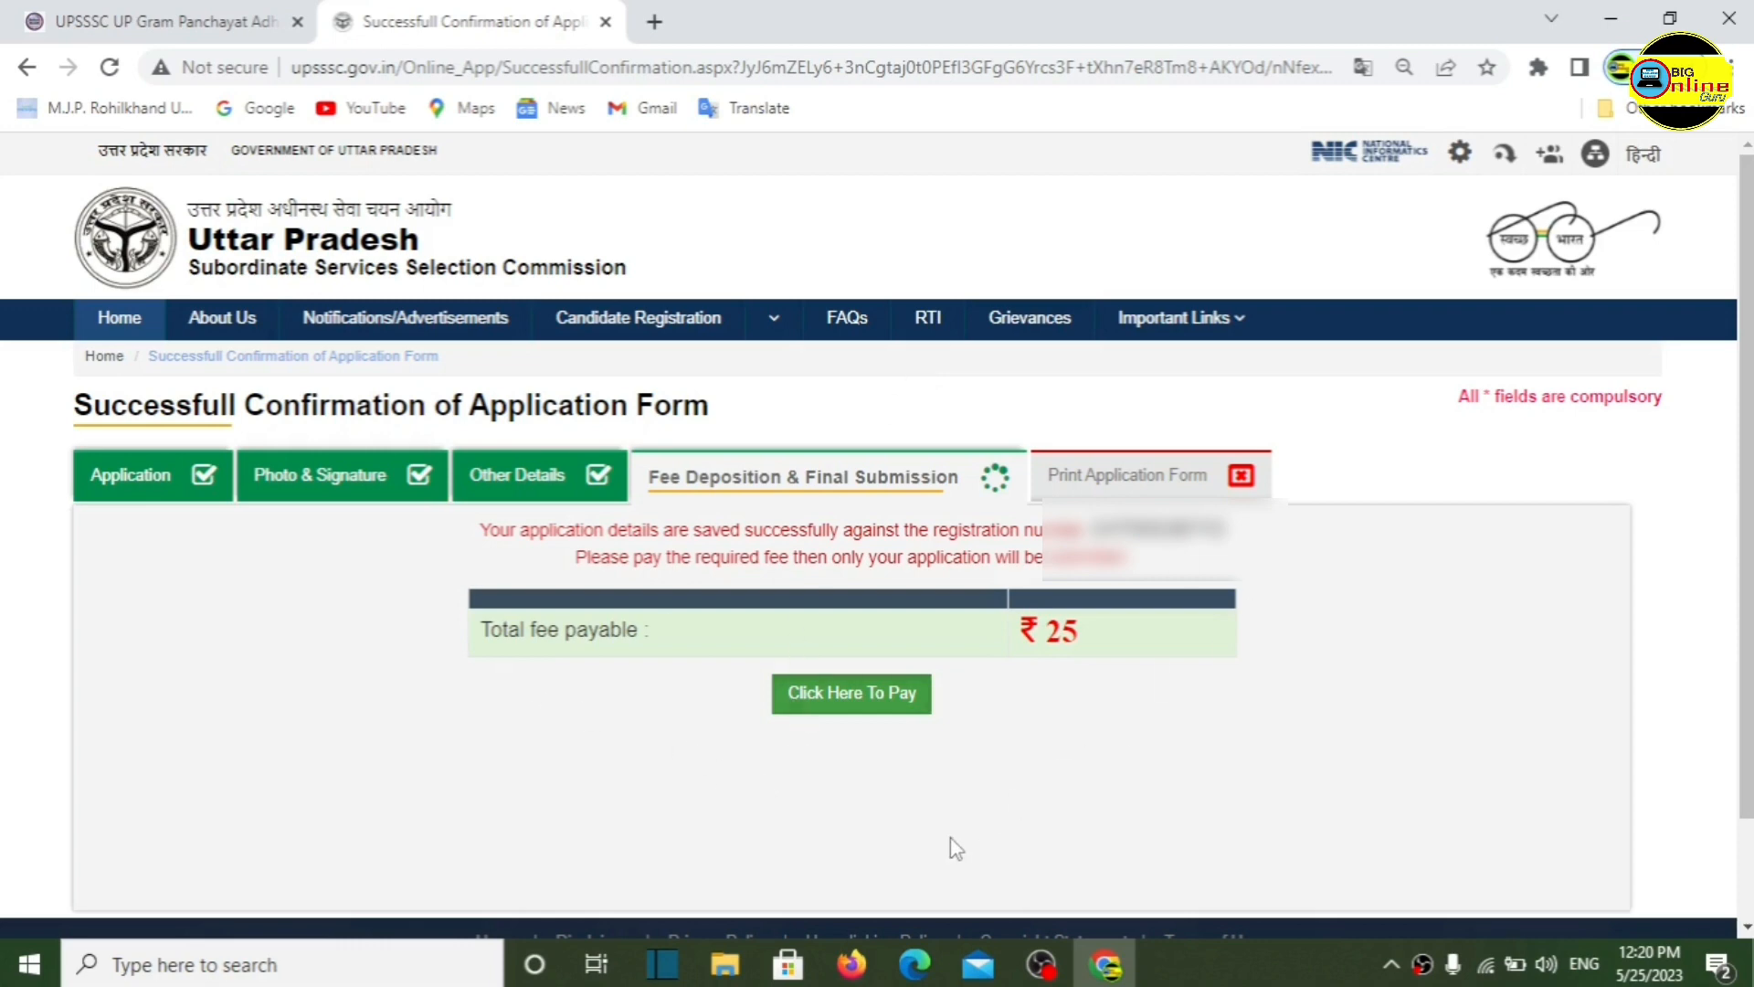
- Start fee payment, select SBIMOPS for the ₹25 recruitment fee, and confirm proceeding
left_click(859, 703)
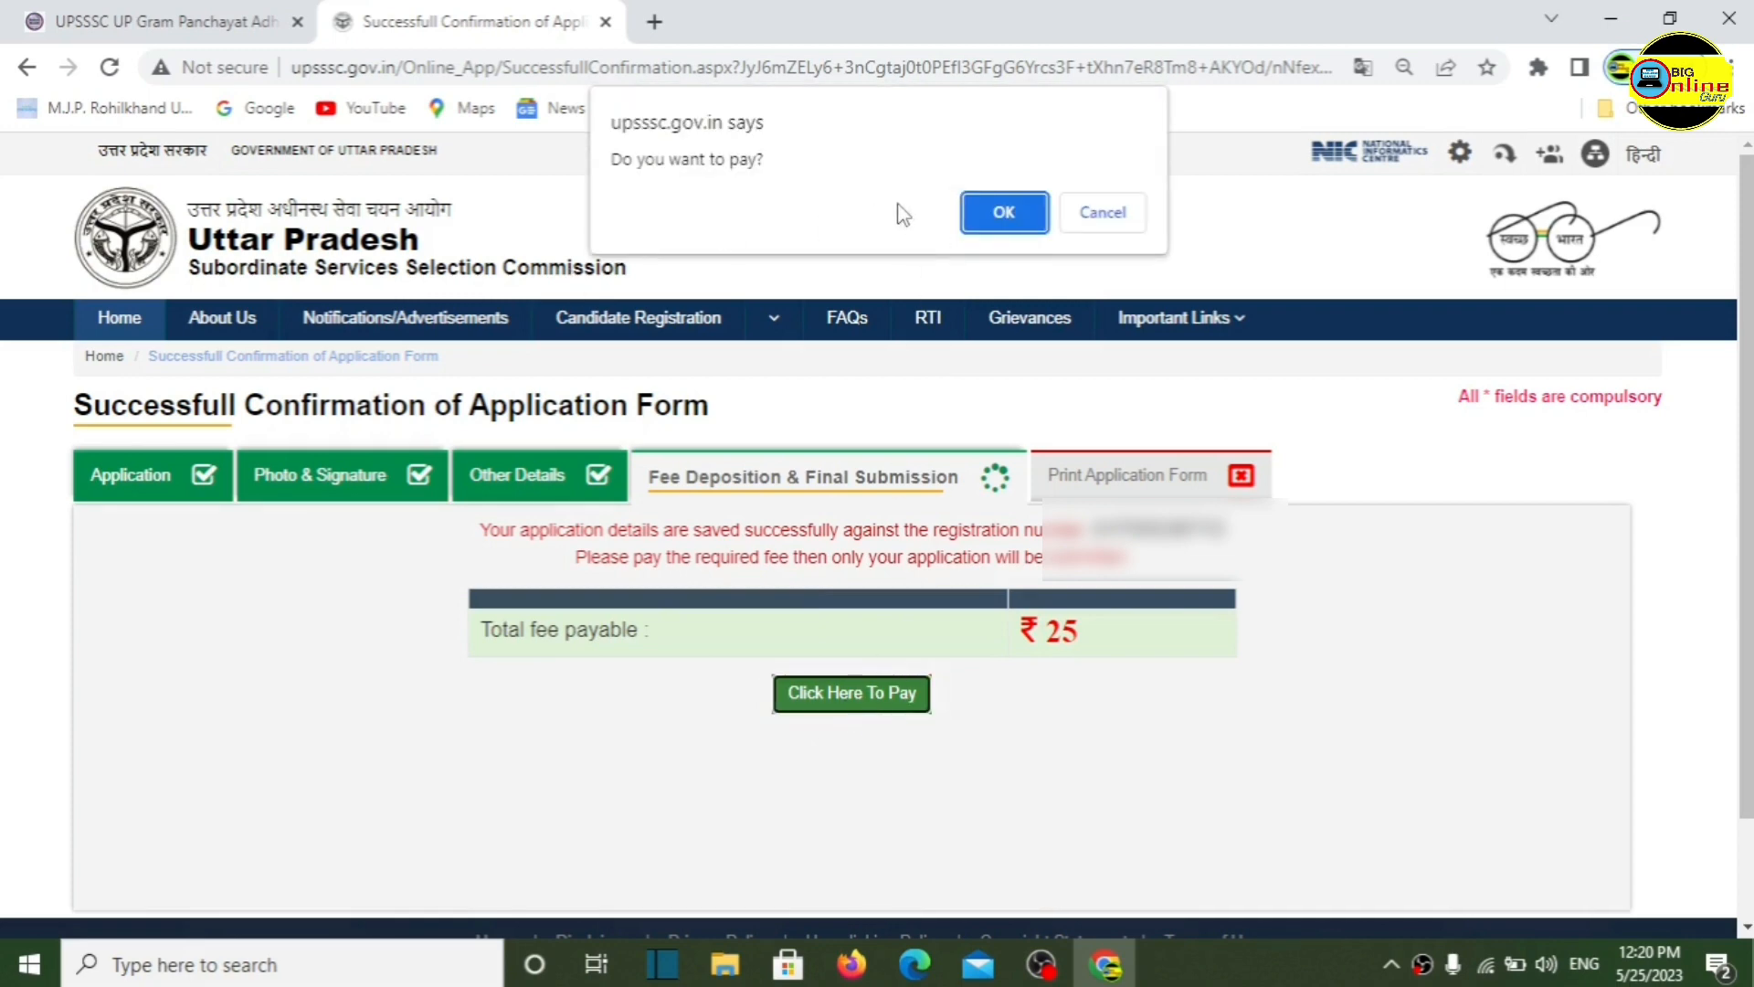
left_click(1002, 212)
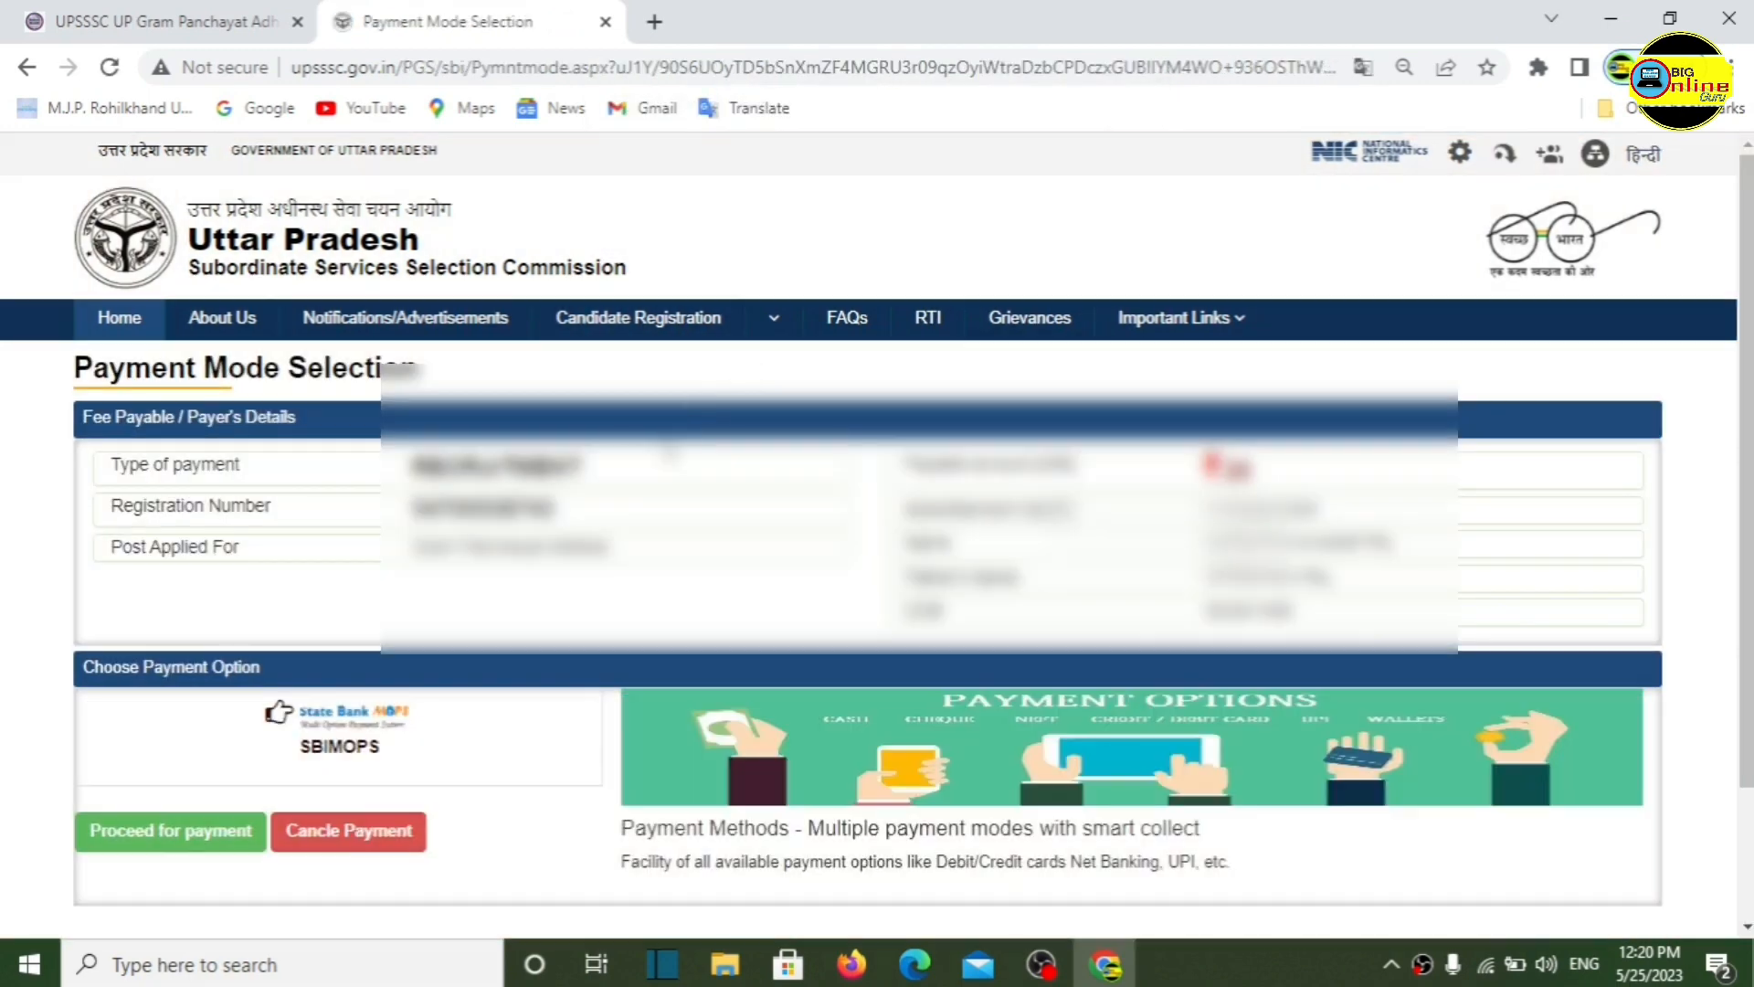
scroll(698, 507, "down", 2)
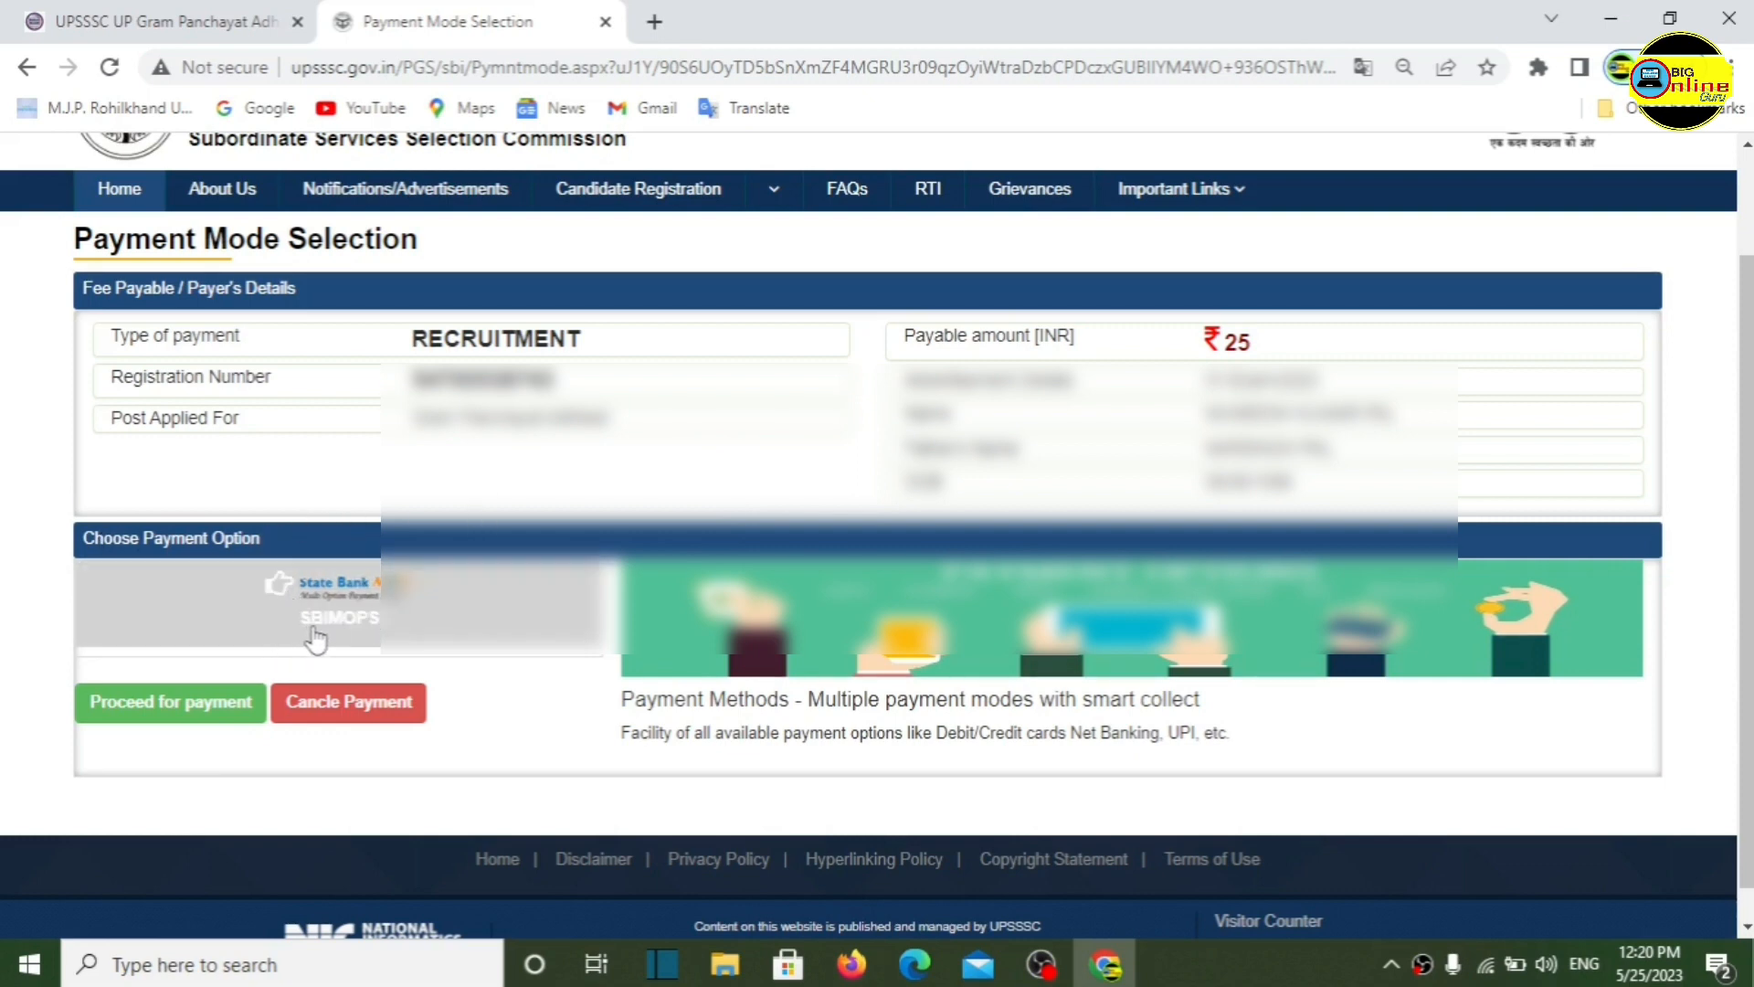
left_click(367, 618)
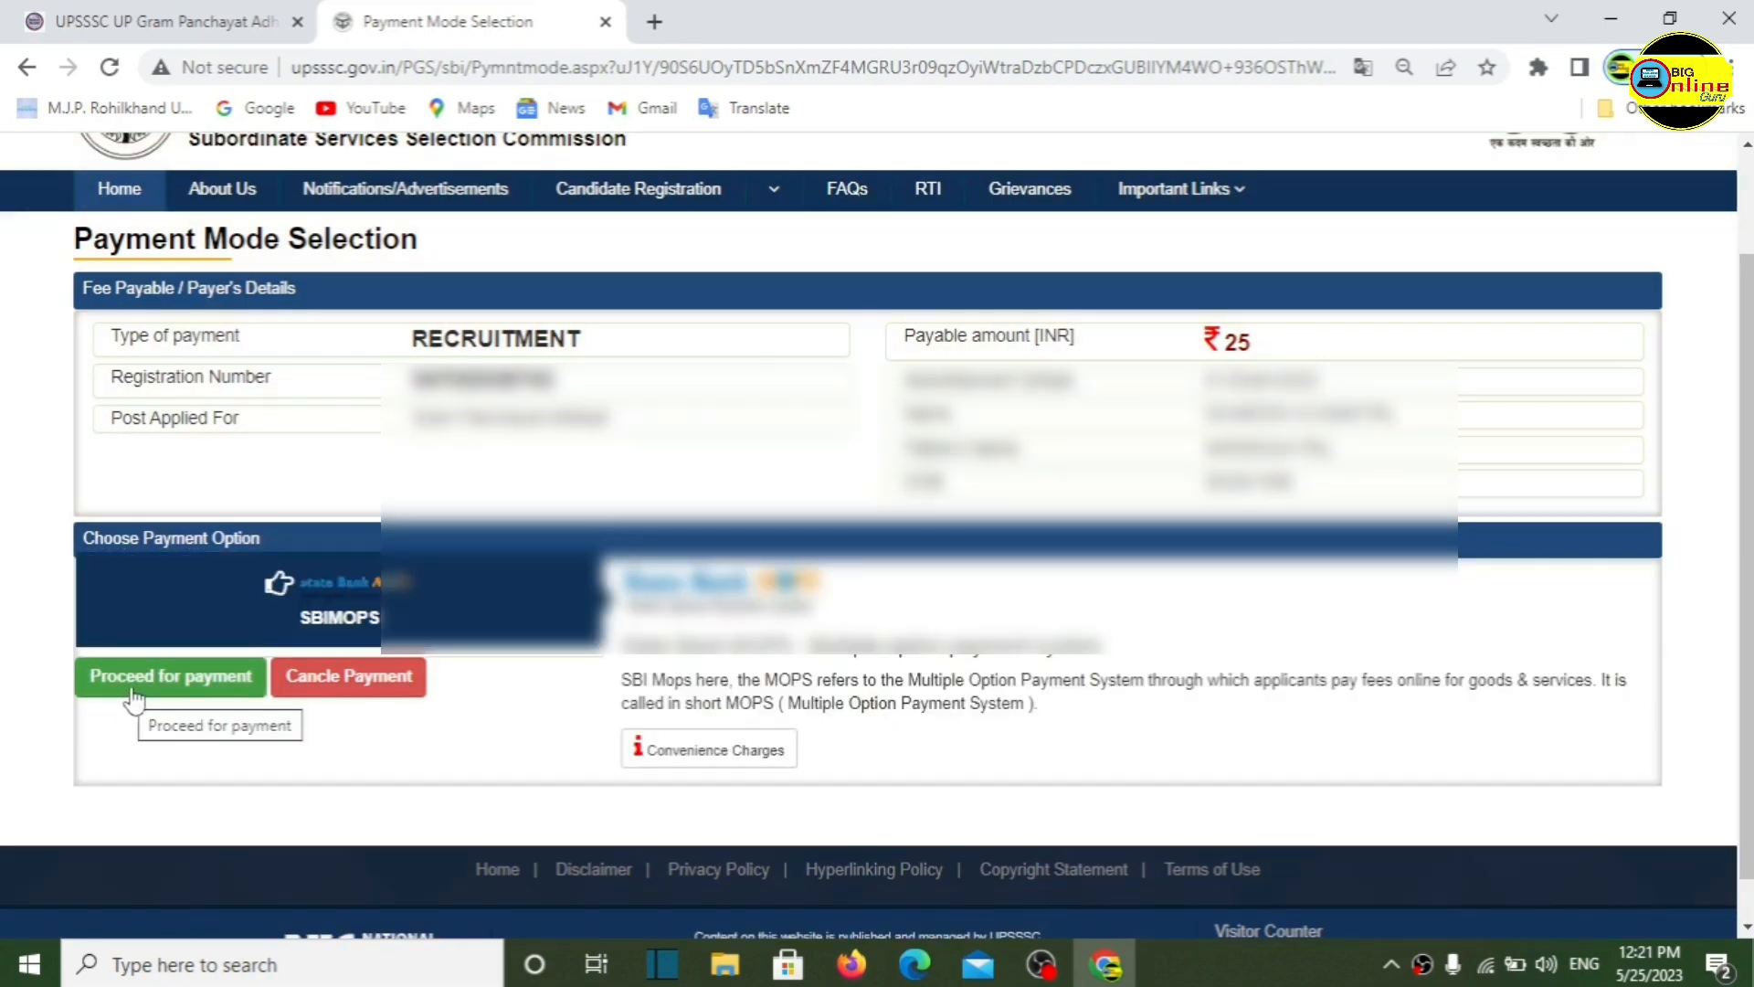
left_click(180, 687)
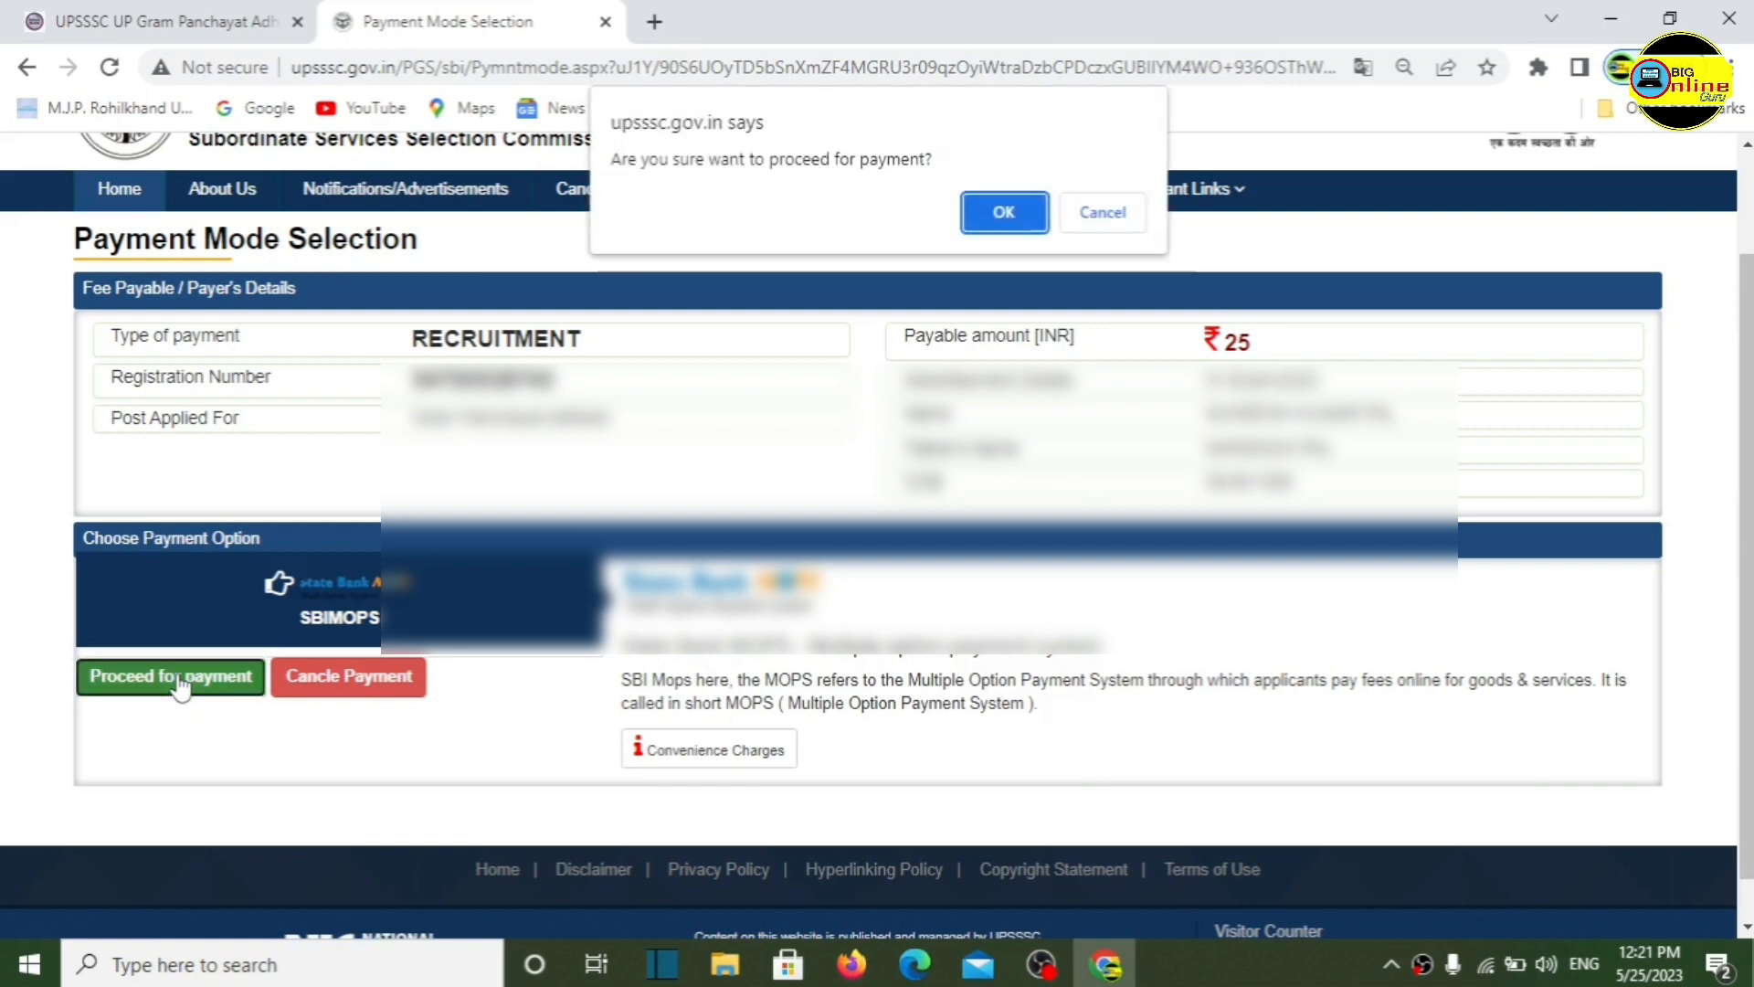
left_click(996, 211)
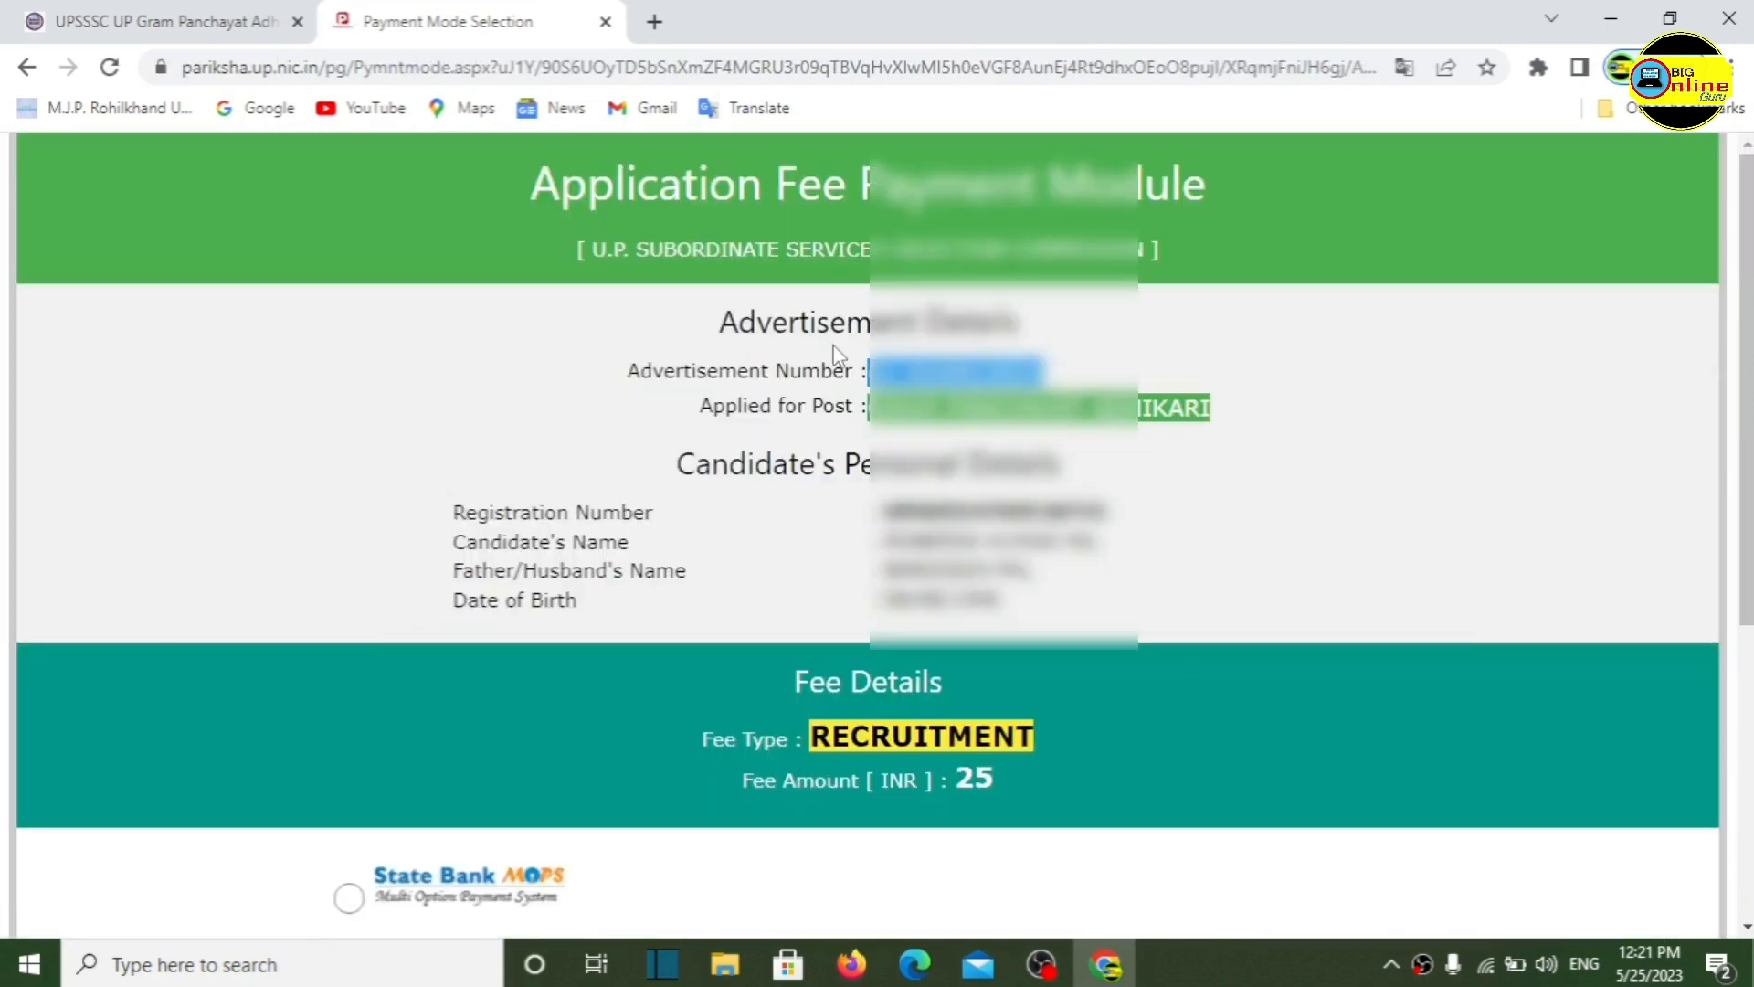
- Choose State Bank MOPS for the ₹25 fee and confirm proceeding to SBIePay Lite
scroll(810, 380, "down", 3)
scroll(730, 376, "up", 1)
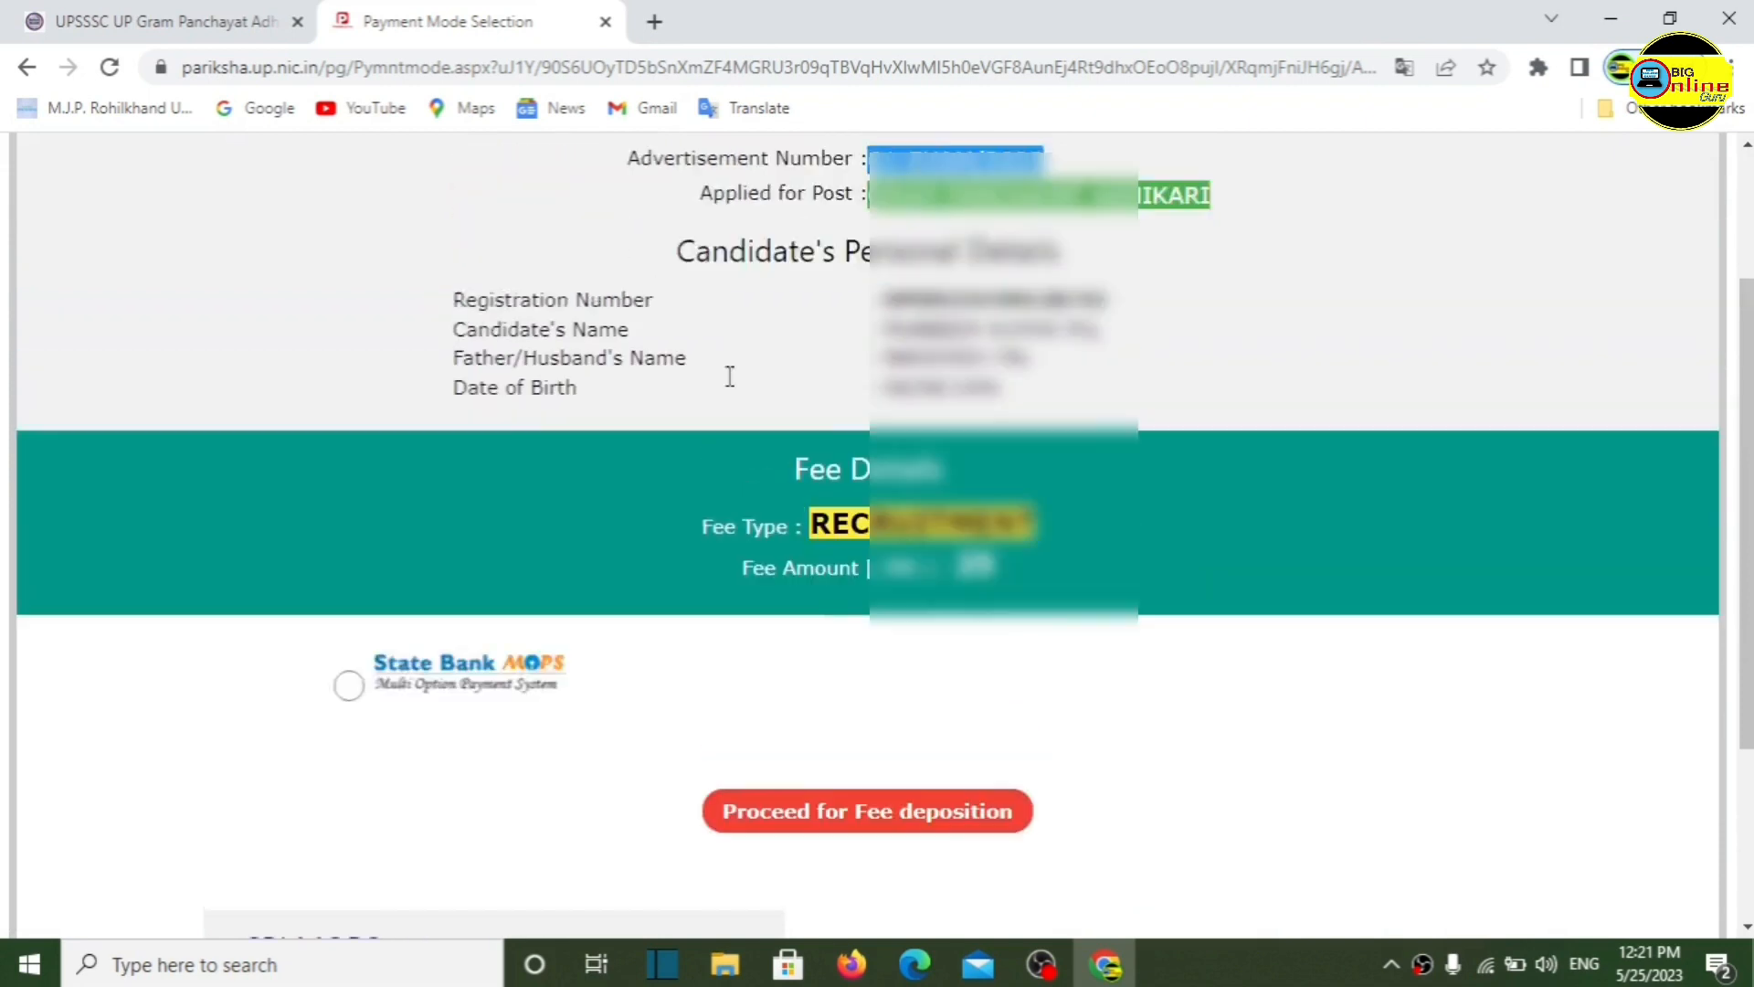
scroll(730, 376, "up", 2)
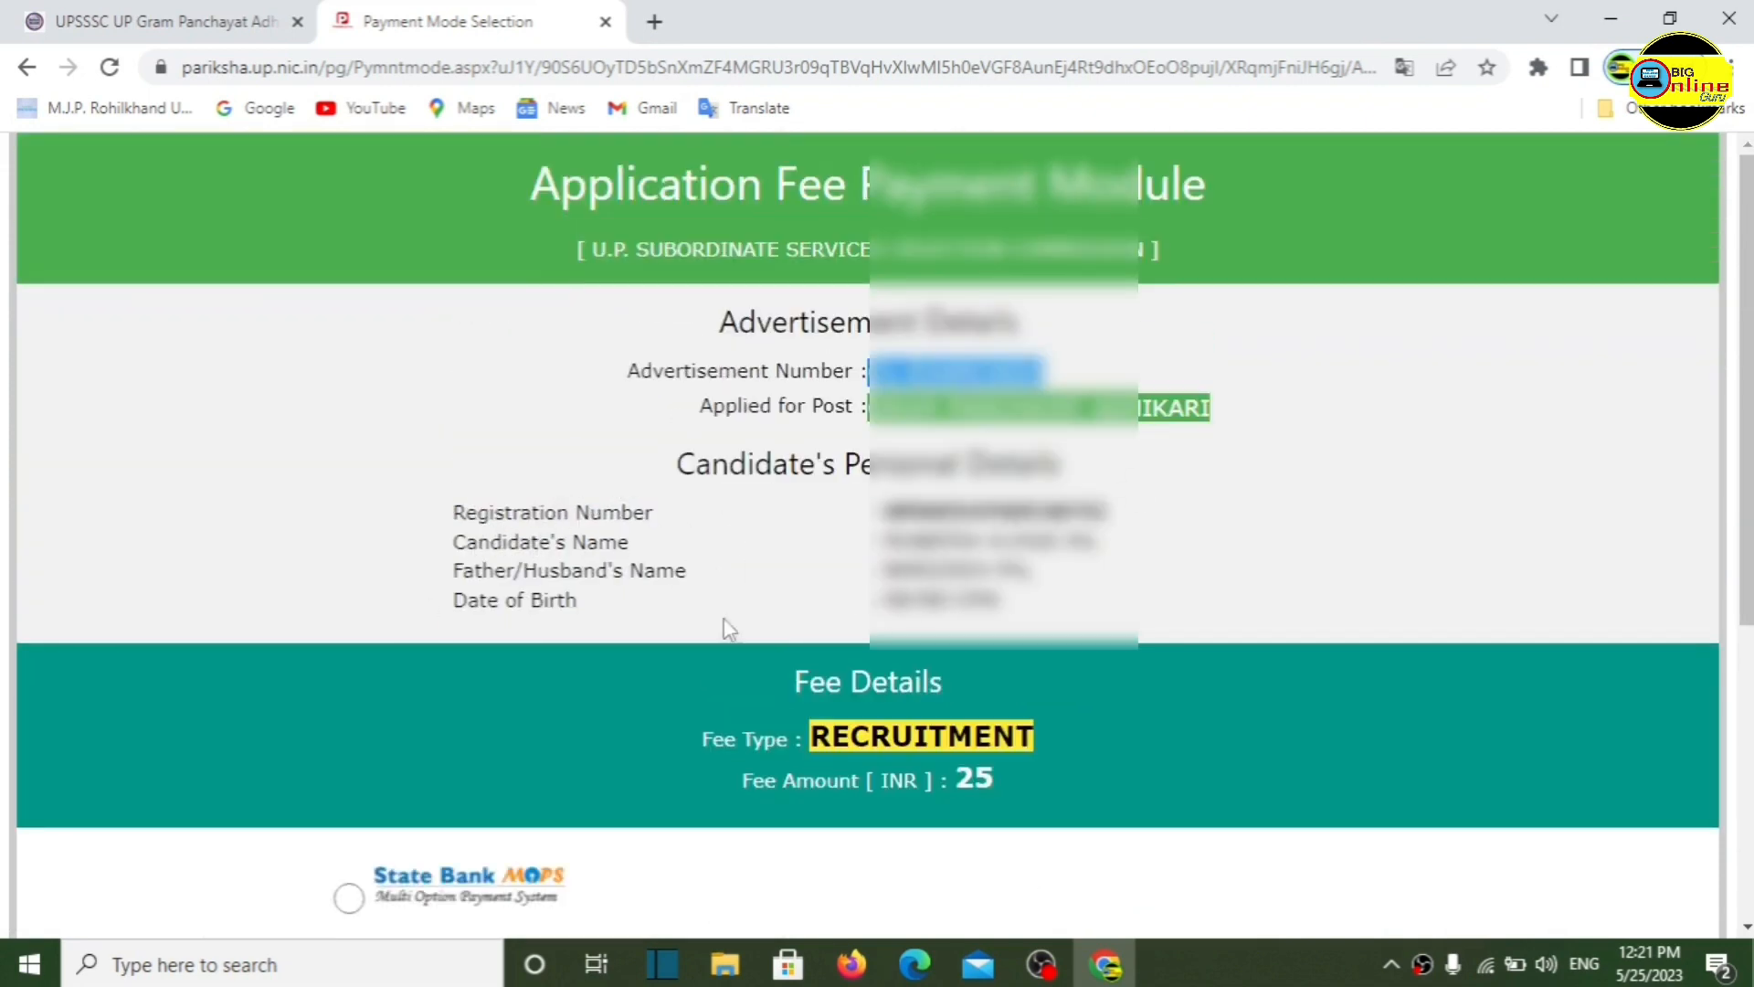
scroll(665, 622, "down", 3)
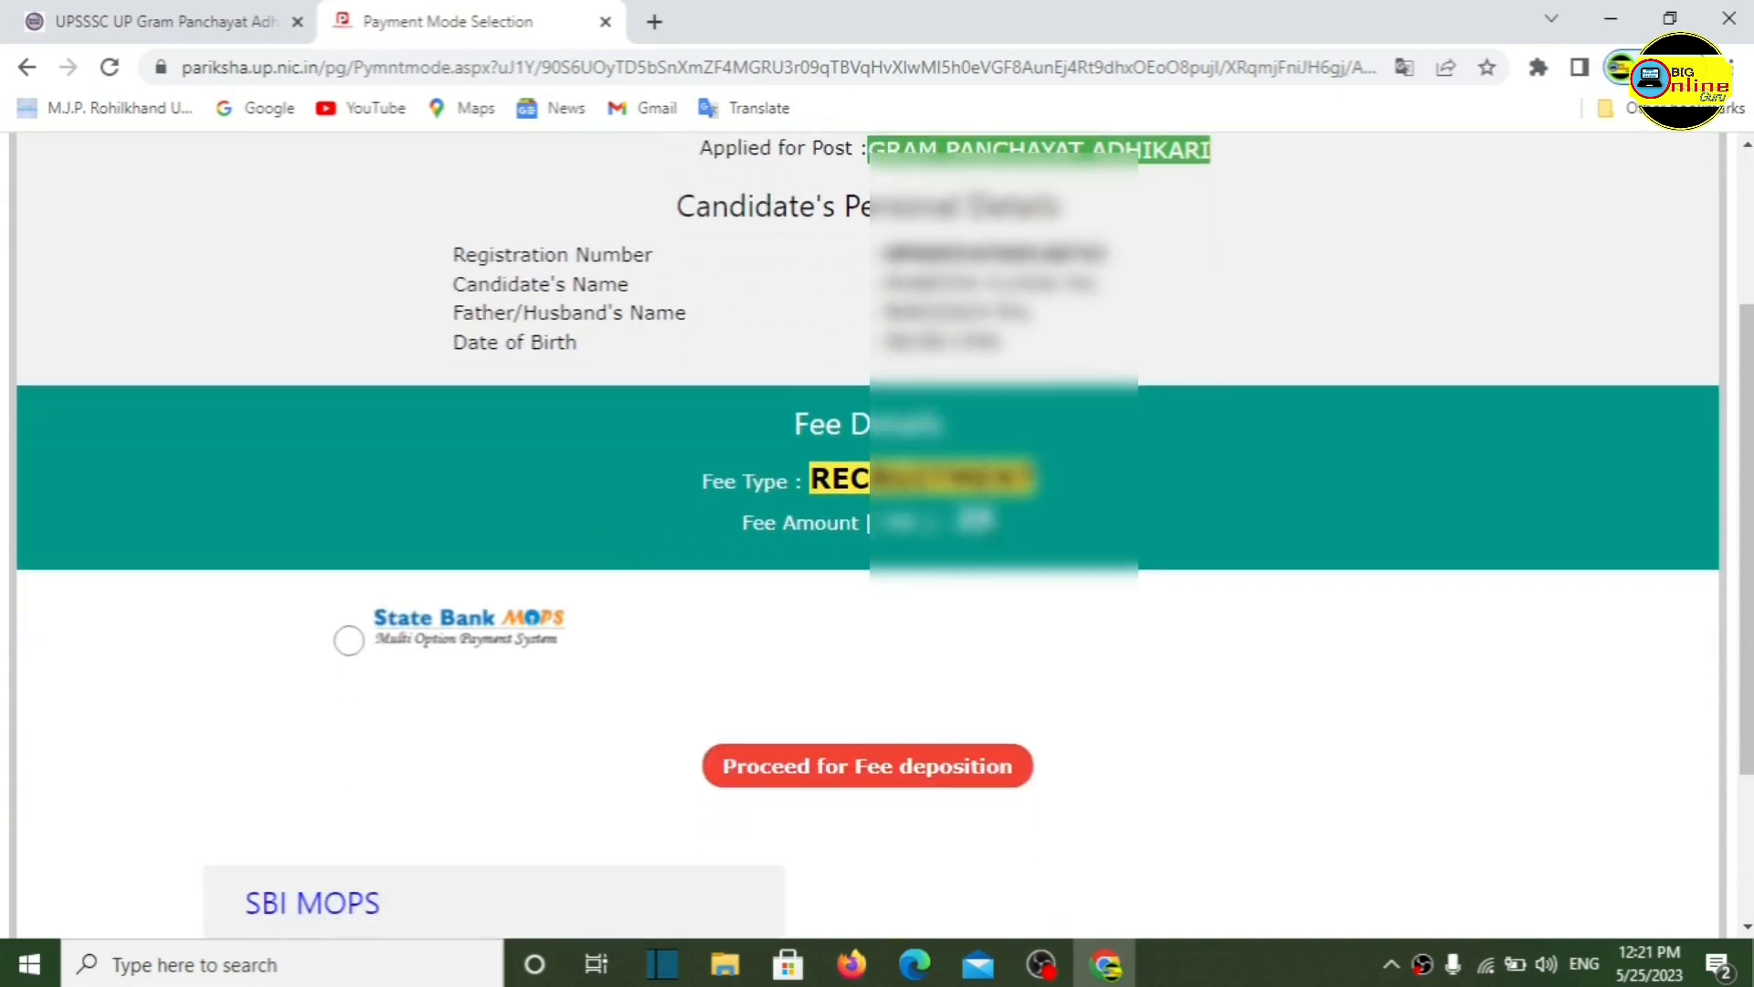
scroll(337, 685, "down", 1)
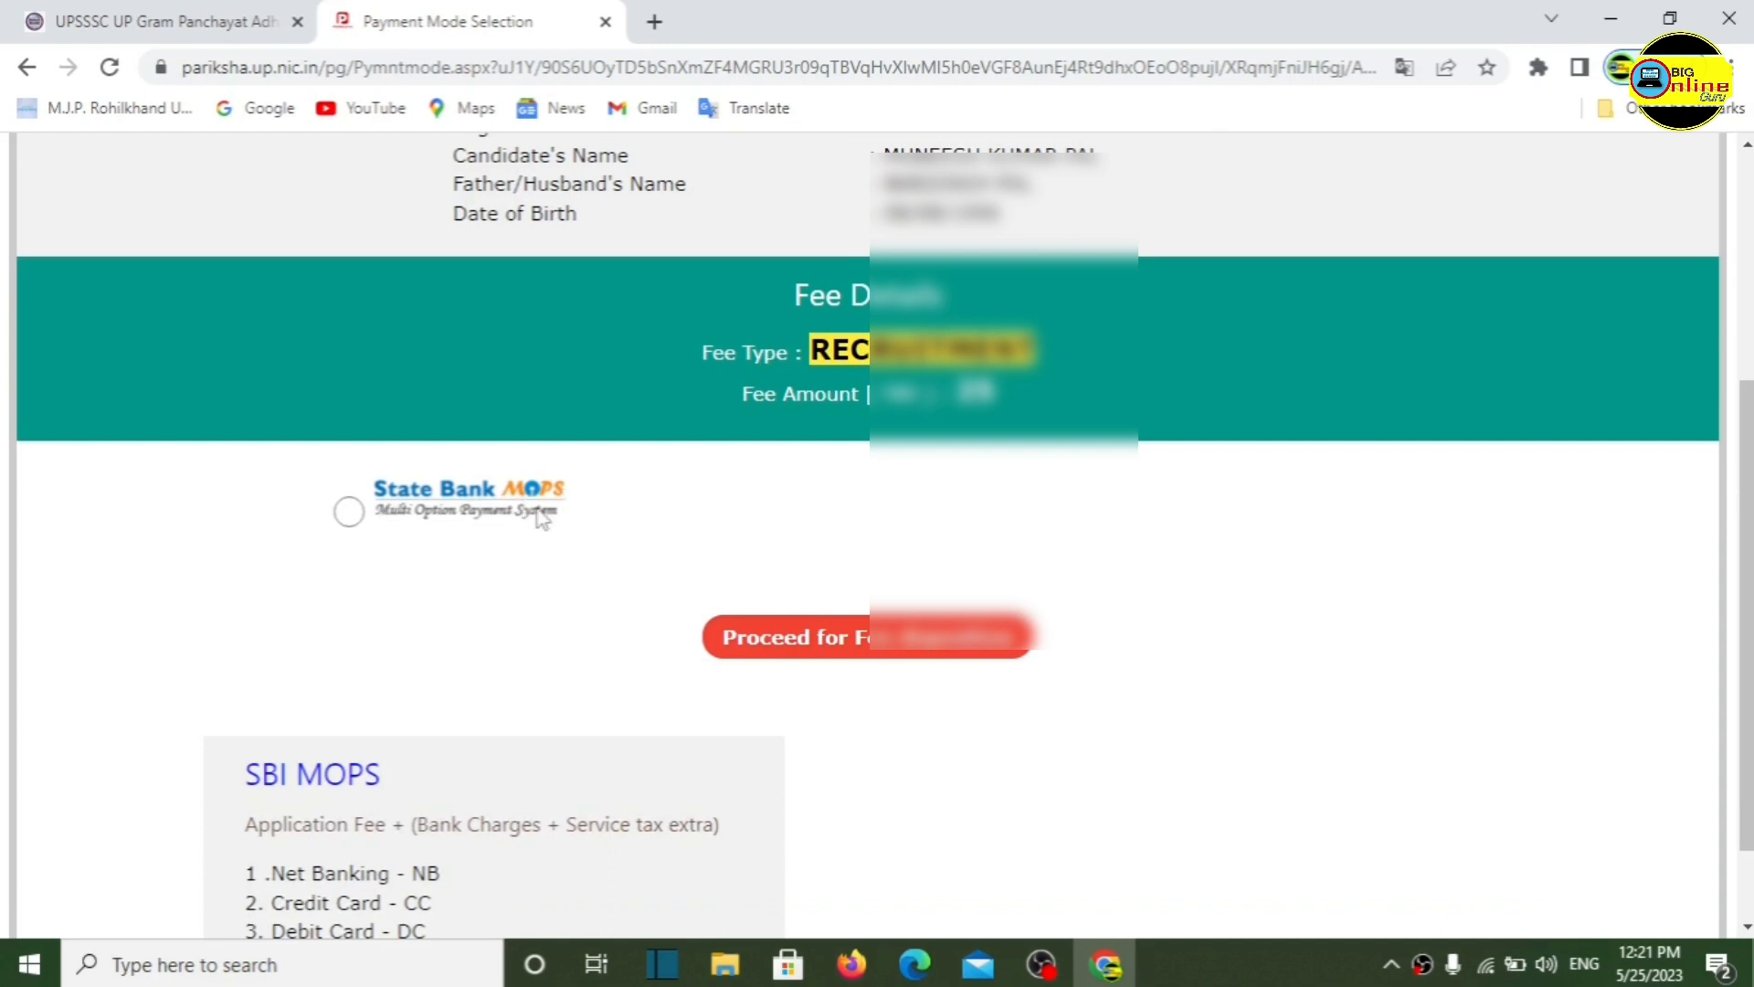
left_click(348, 512)
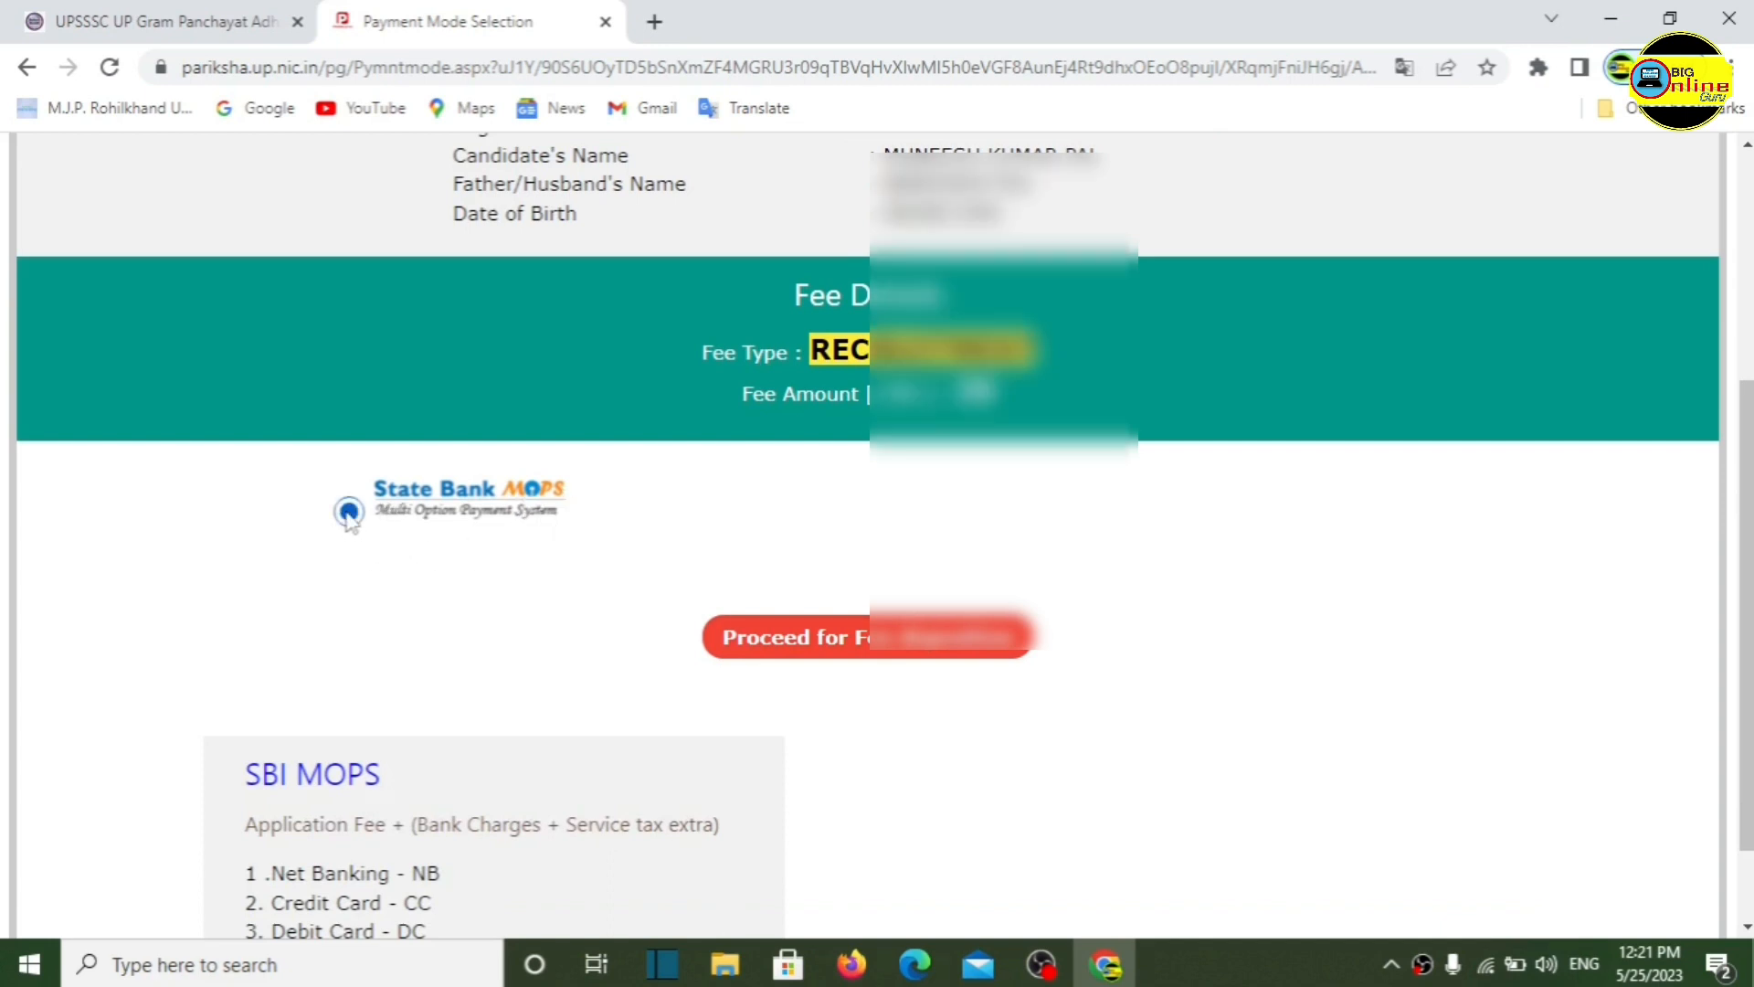
left_click(862, 655)
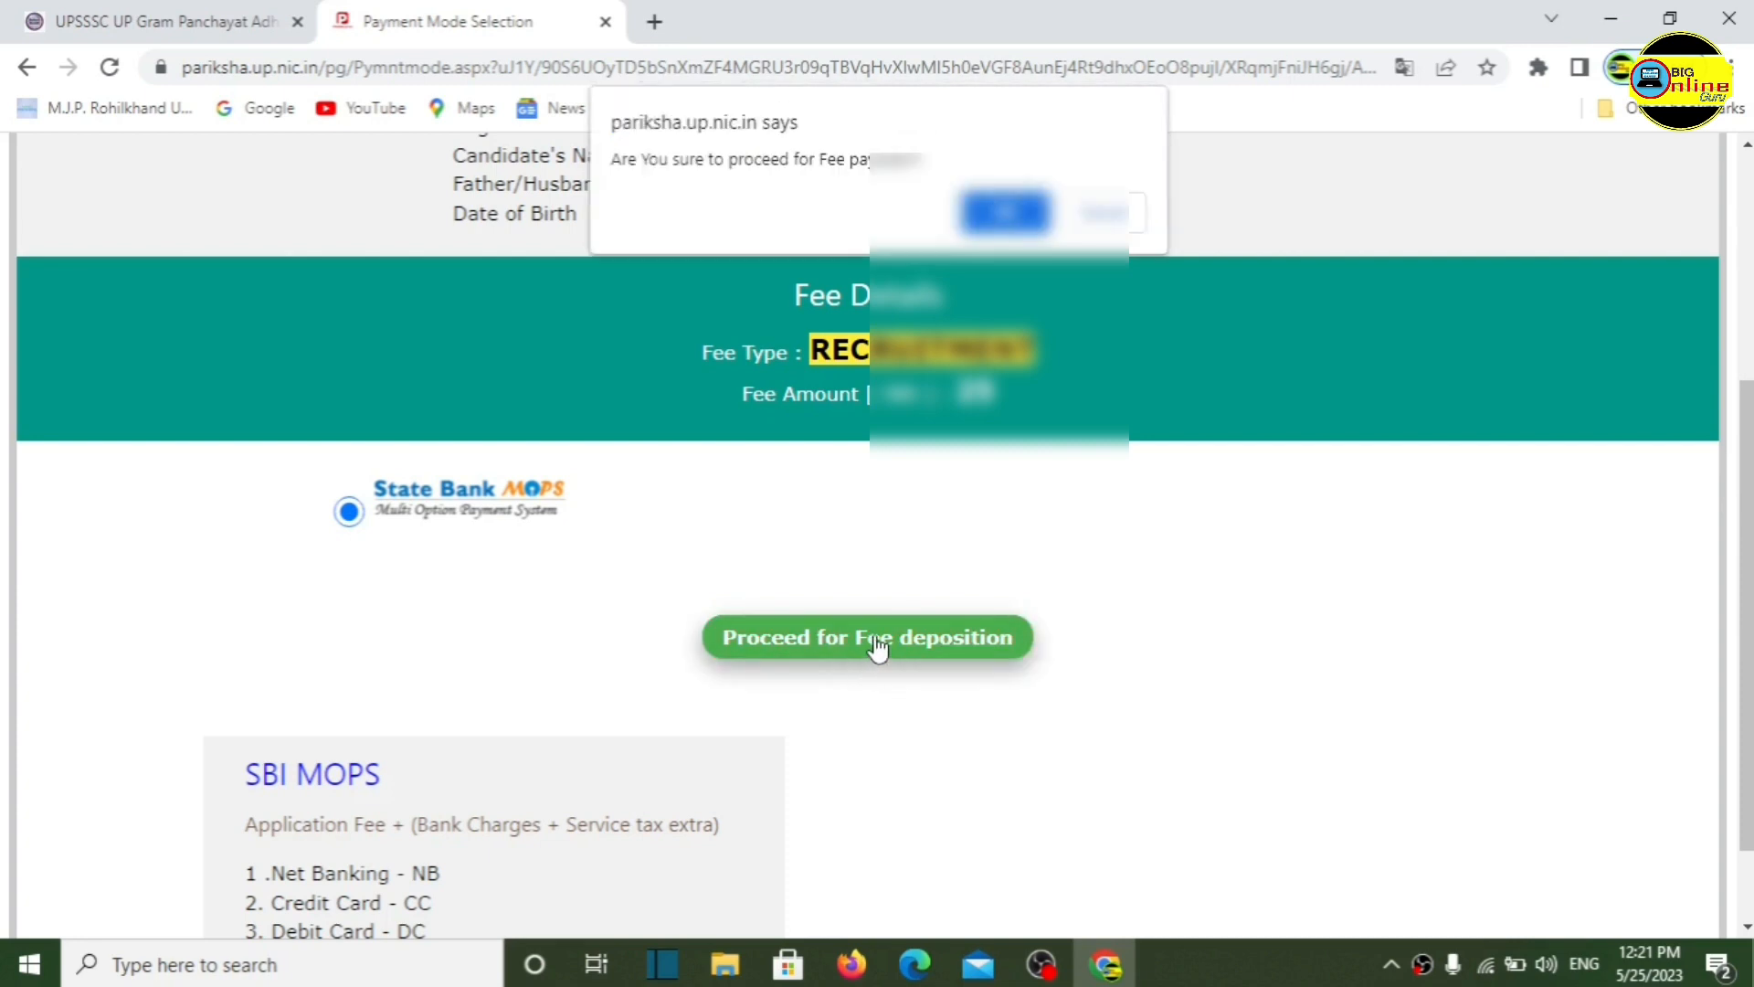
left_click(1002, 215)
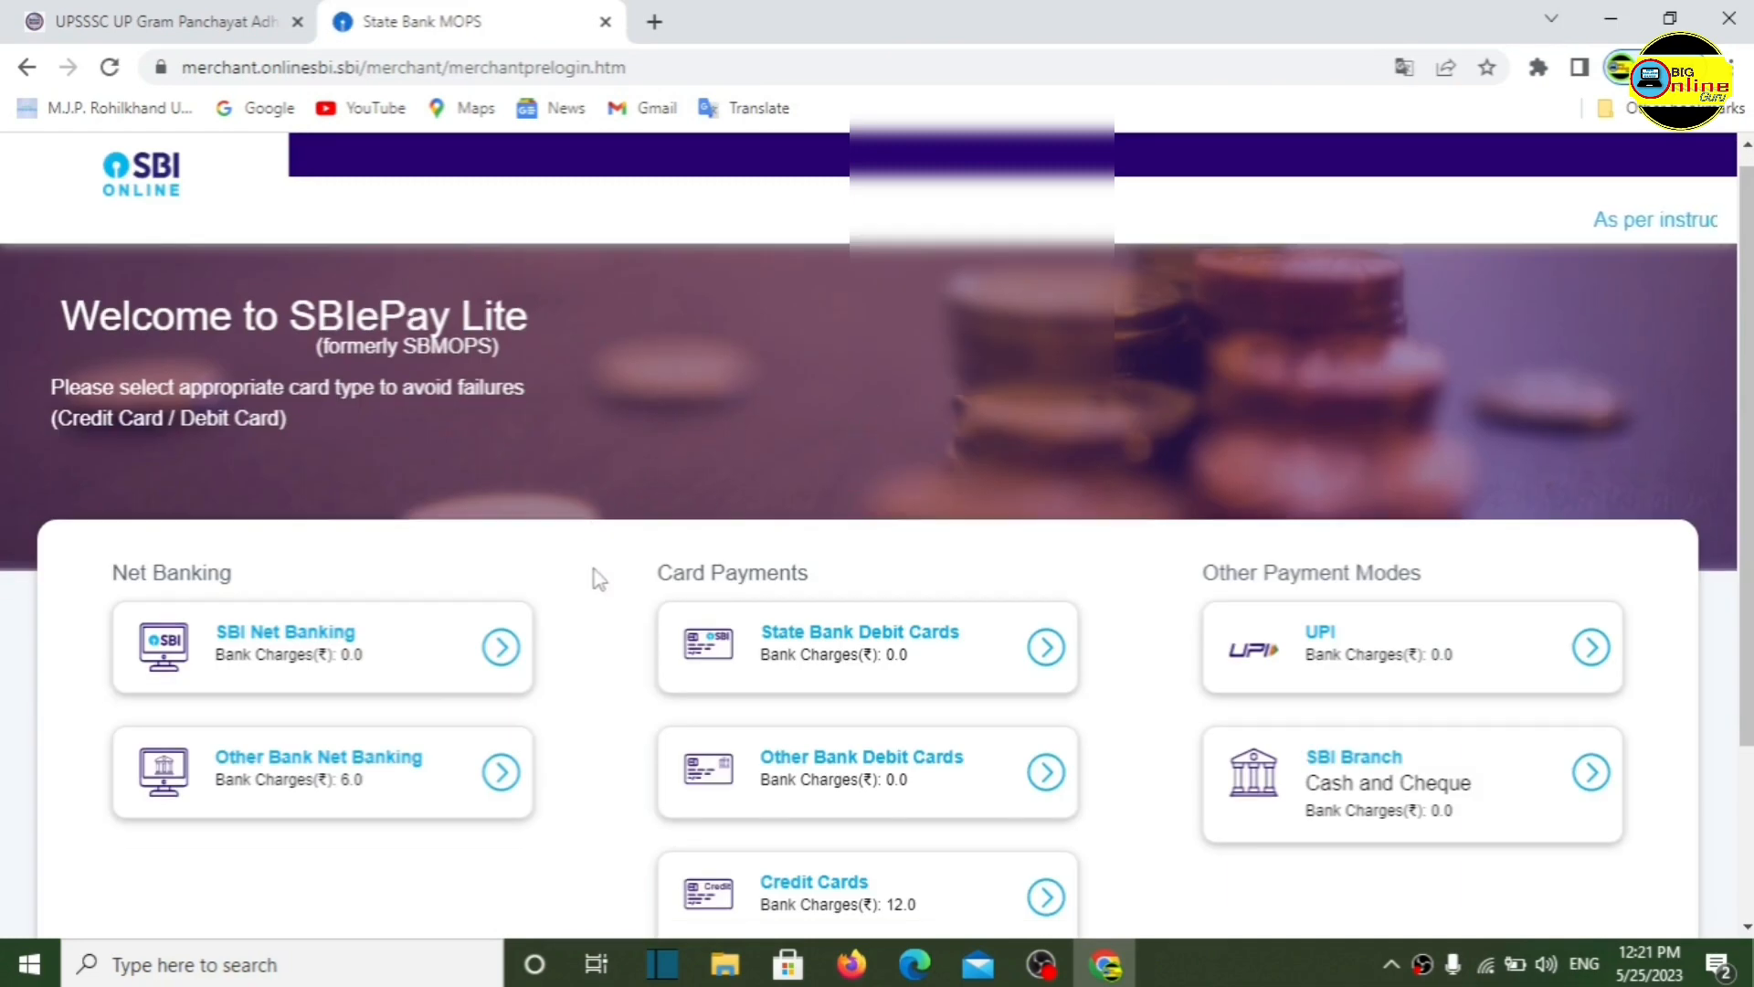
- Select UPI under Other Payment Modes to pay the ₹25 fee
scroll(598, 578, "down", 3)
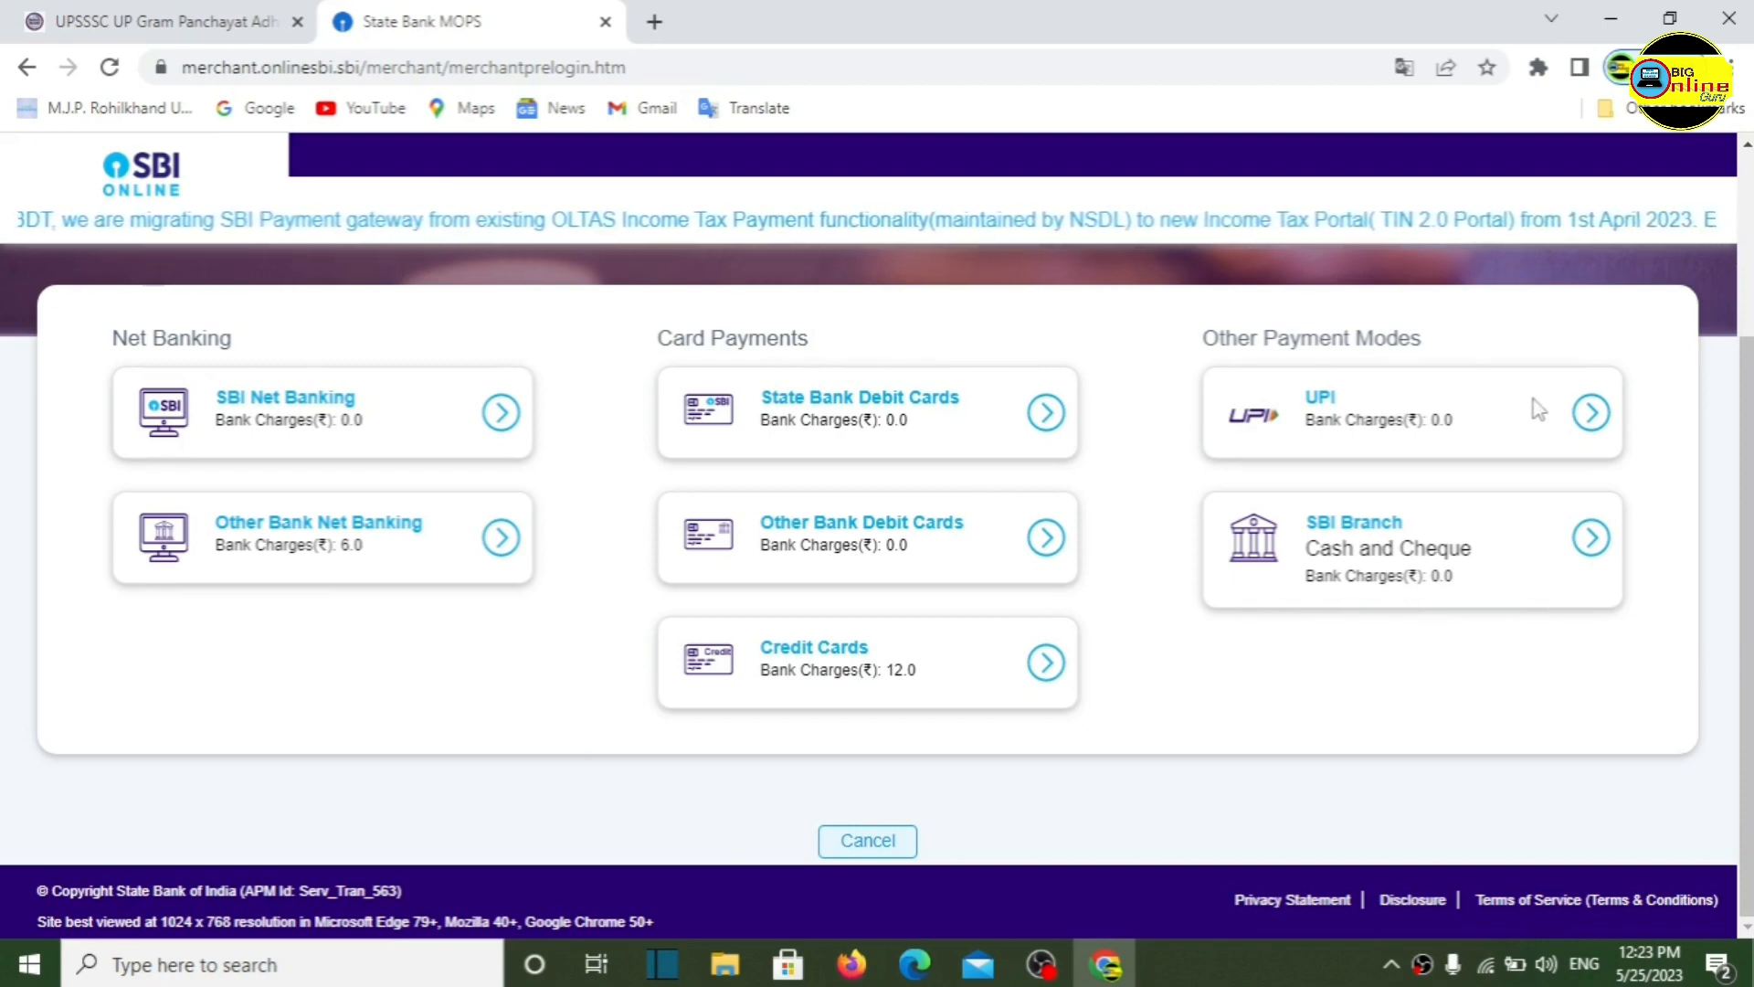
left_click(1495, 426)
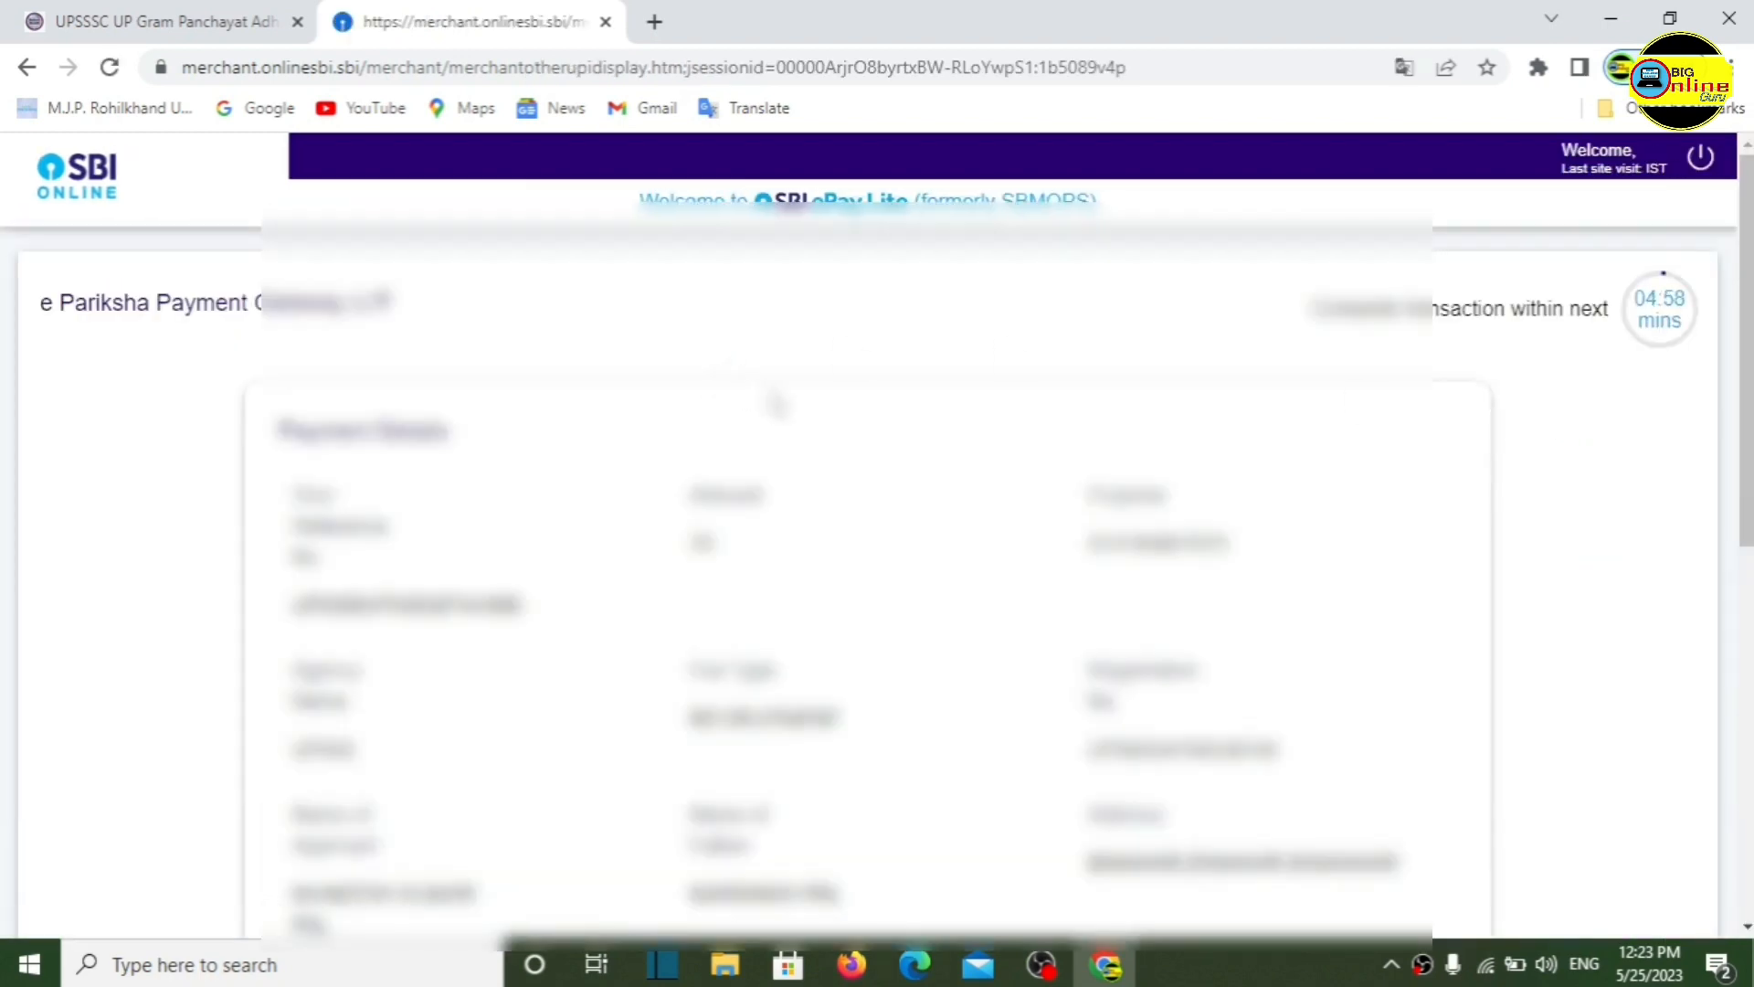
- Pay the ₹25 fee by scanning the UPI QR code and acknowledge the success alert
scroll(788, 407, "down", 5)
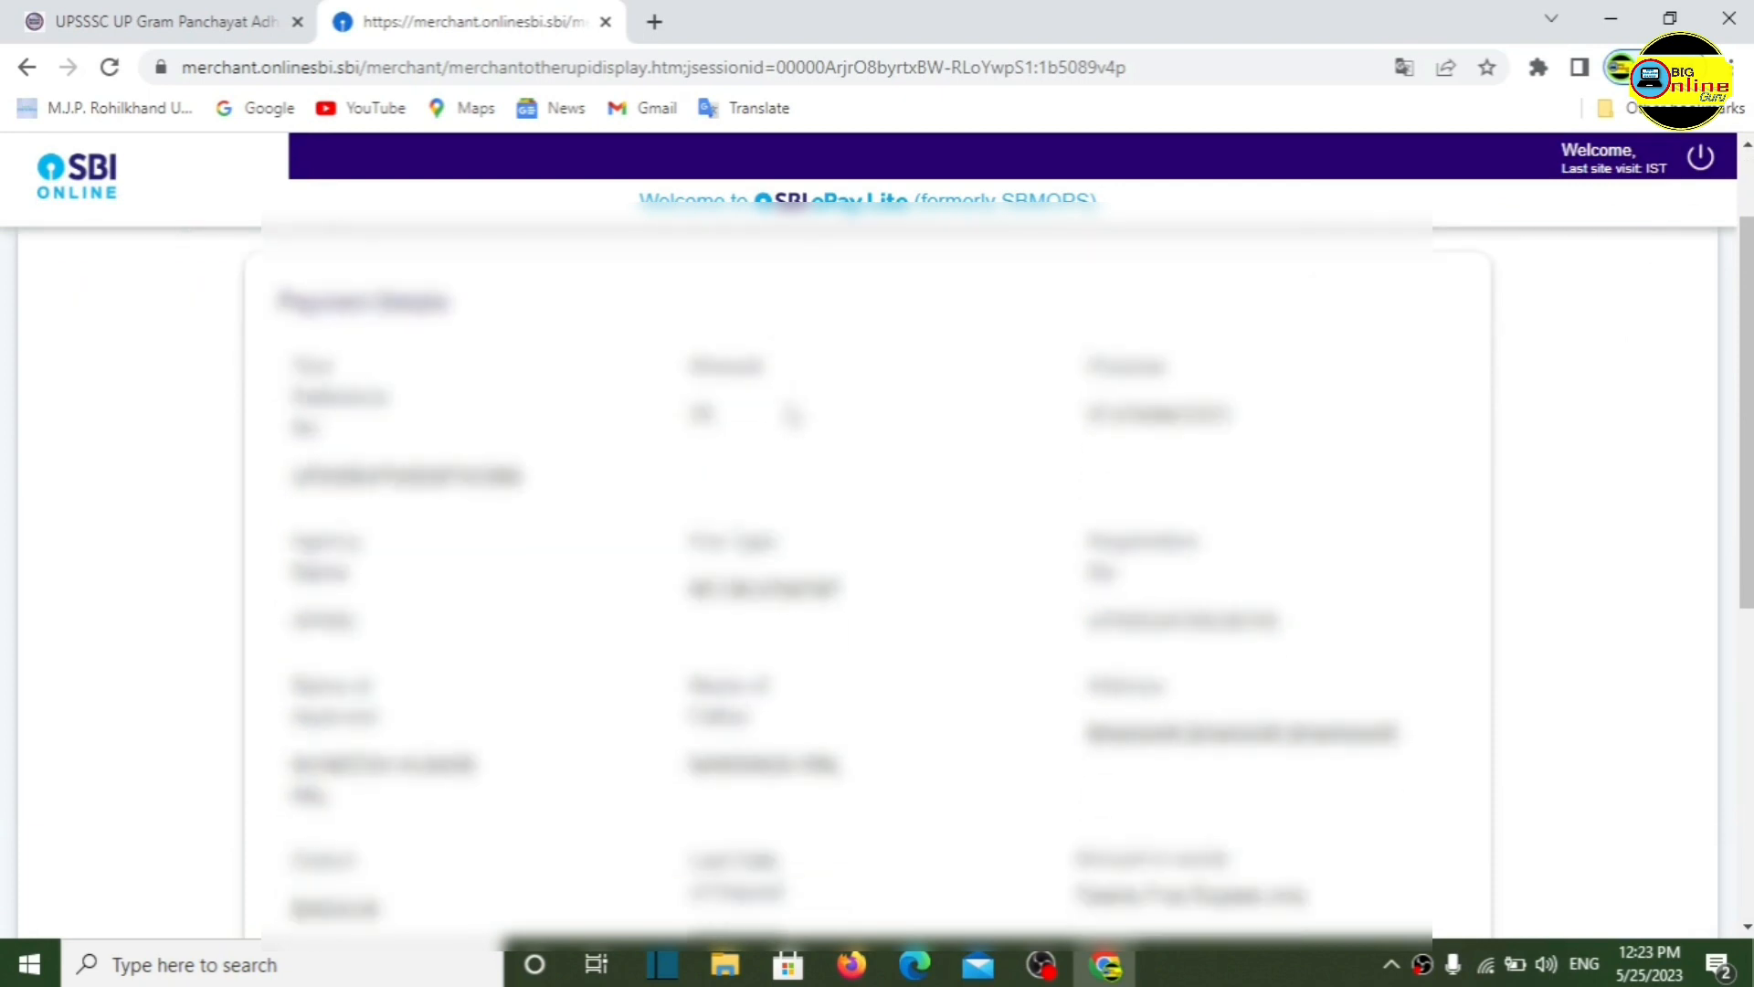
scroll(819, 429, "down", 3)
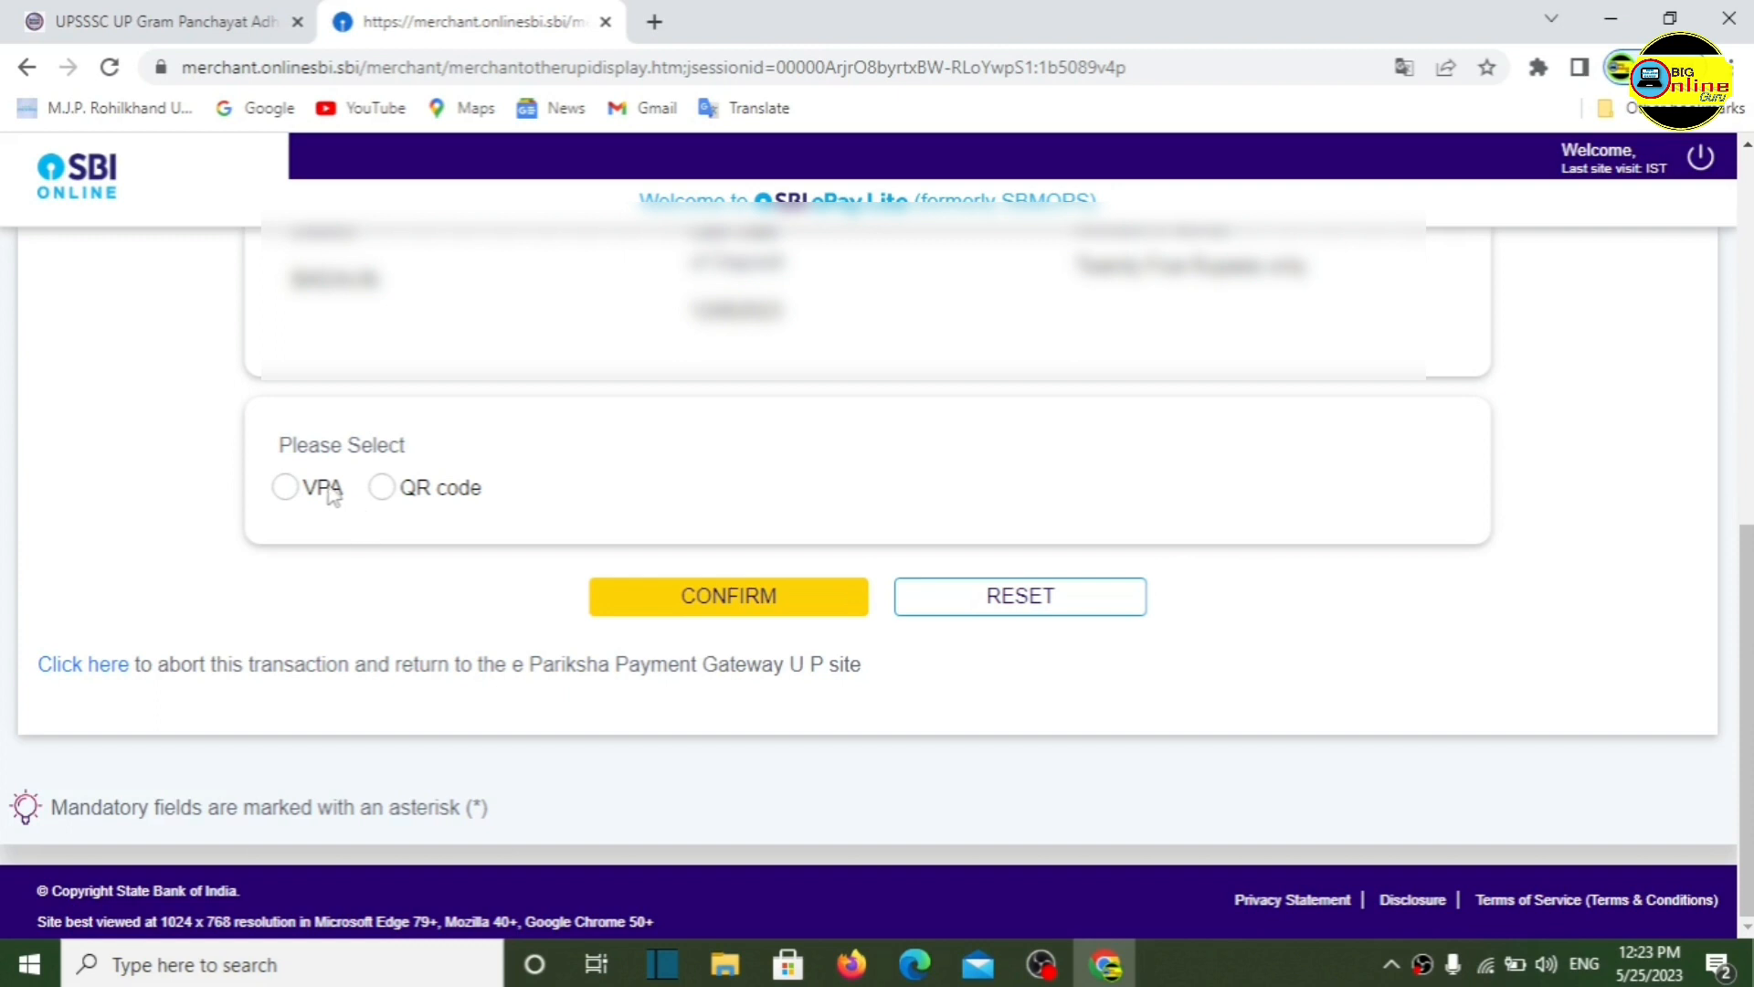
left_click(381, 488)
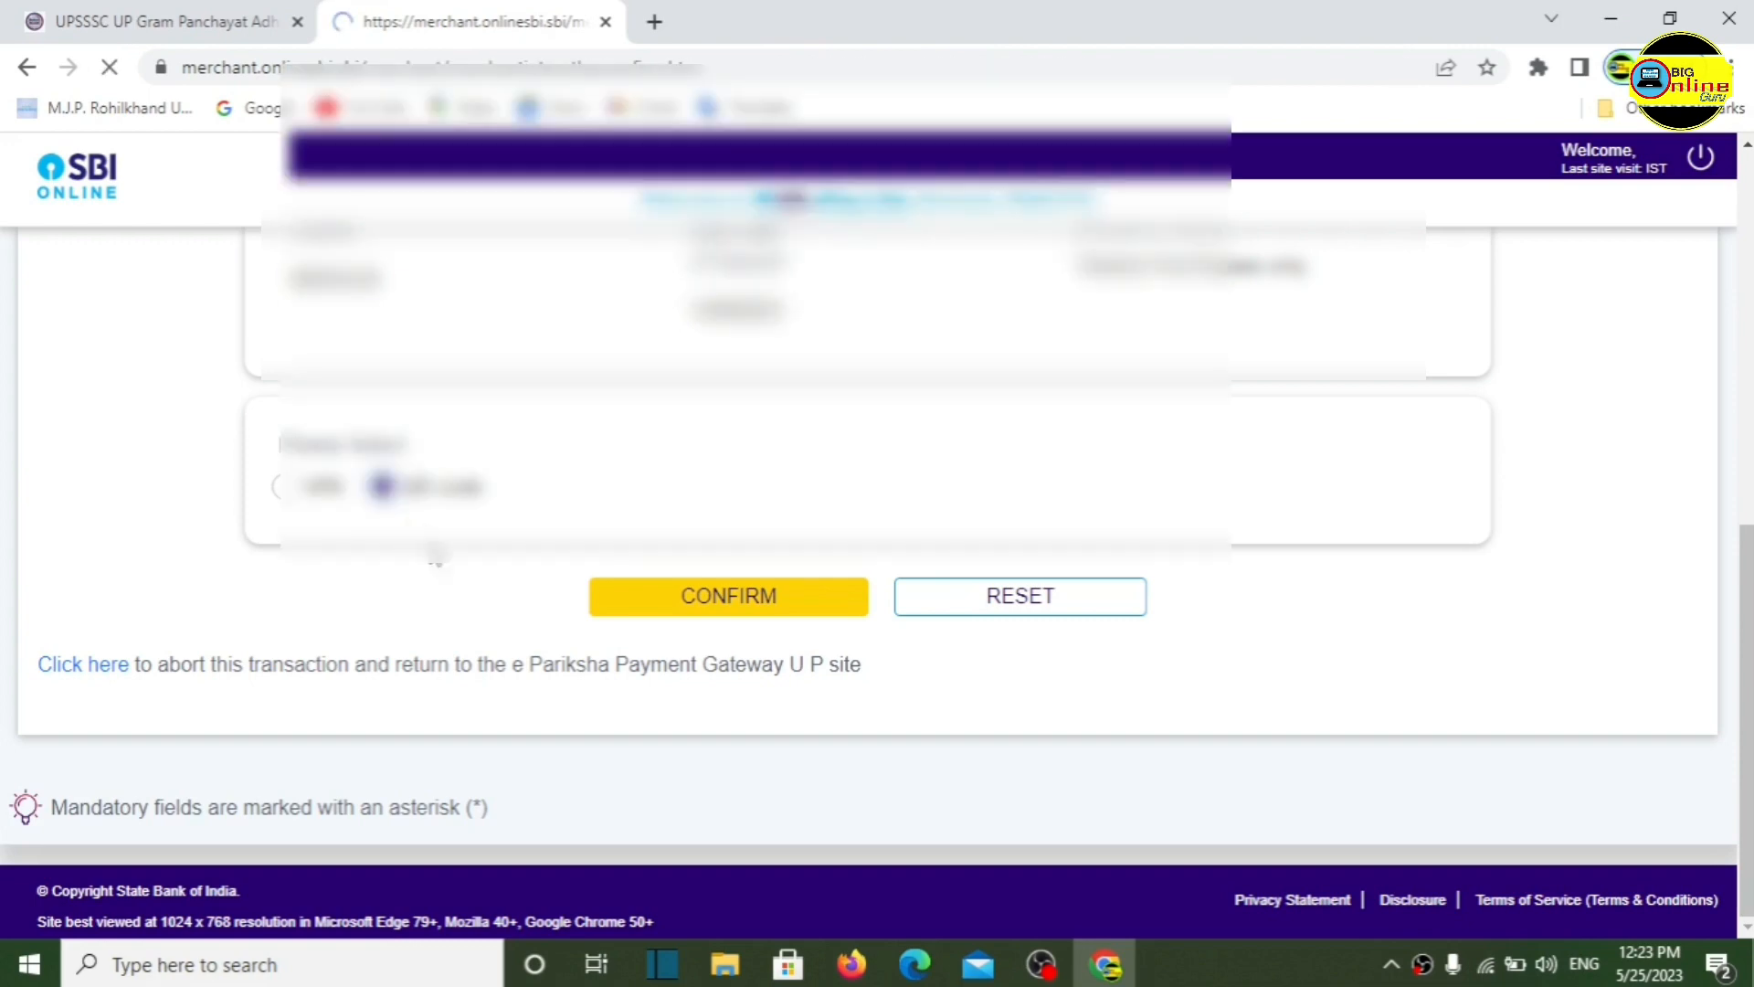
scroll(575, 592, "down", 2)
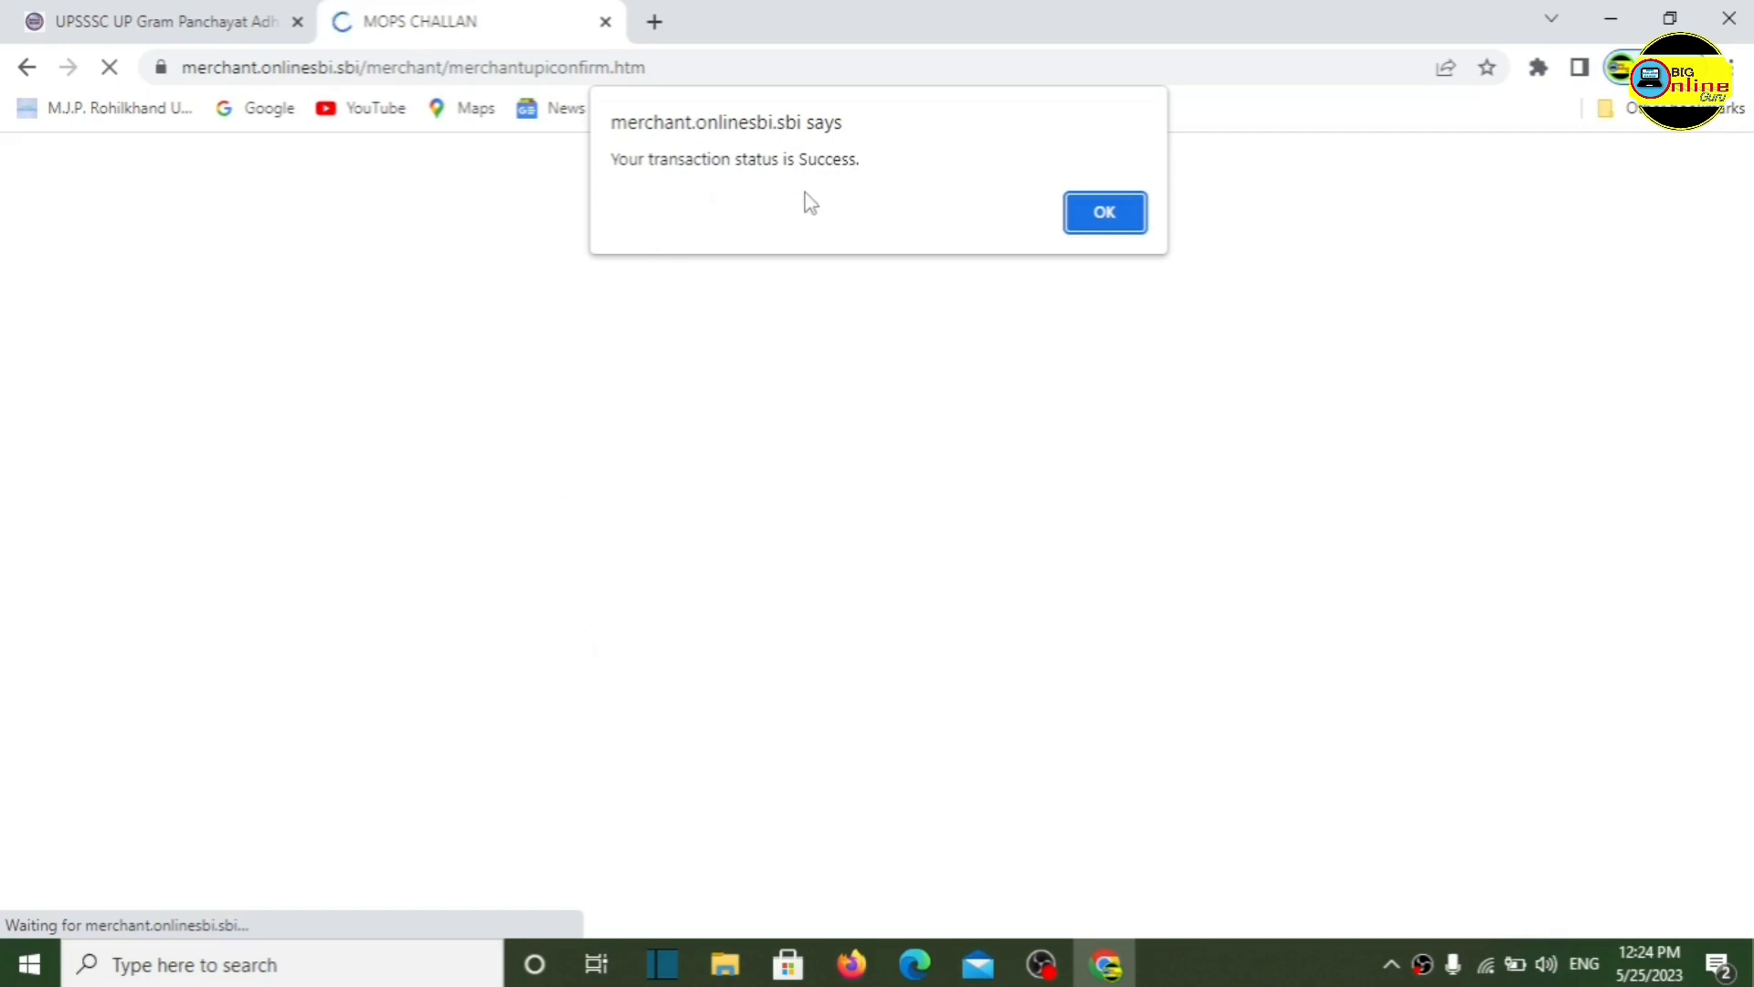
left_click(1105, 214)
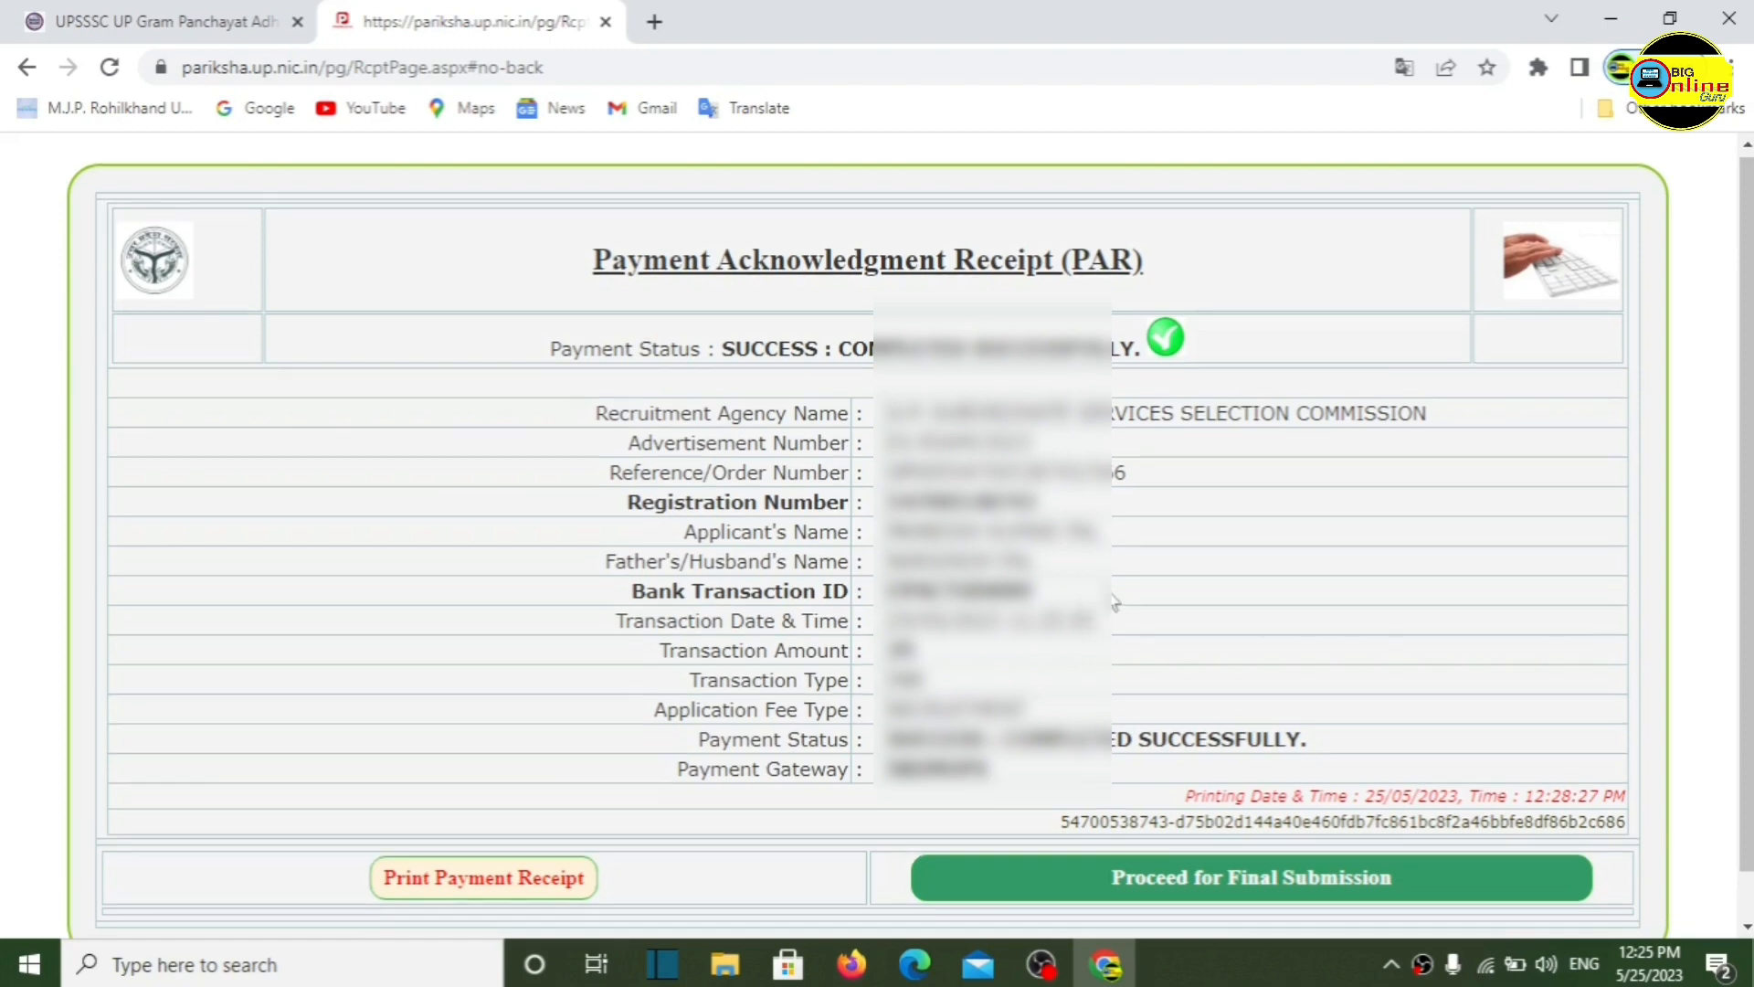
- Scroll through the Payment Acknowledgment Receipt to confirm the SUCCESS payment status
scroll(1116, 594, "down", 1)
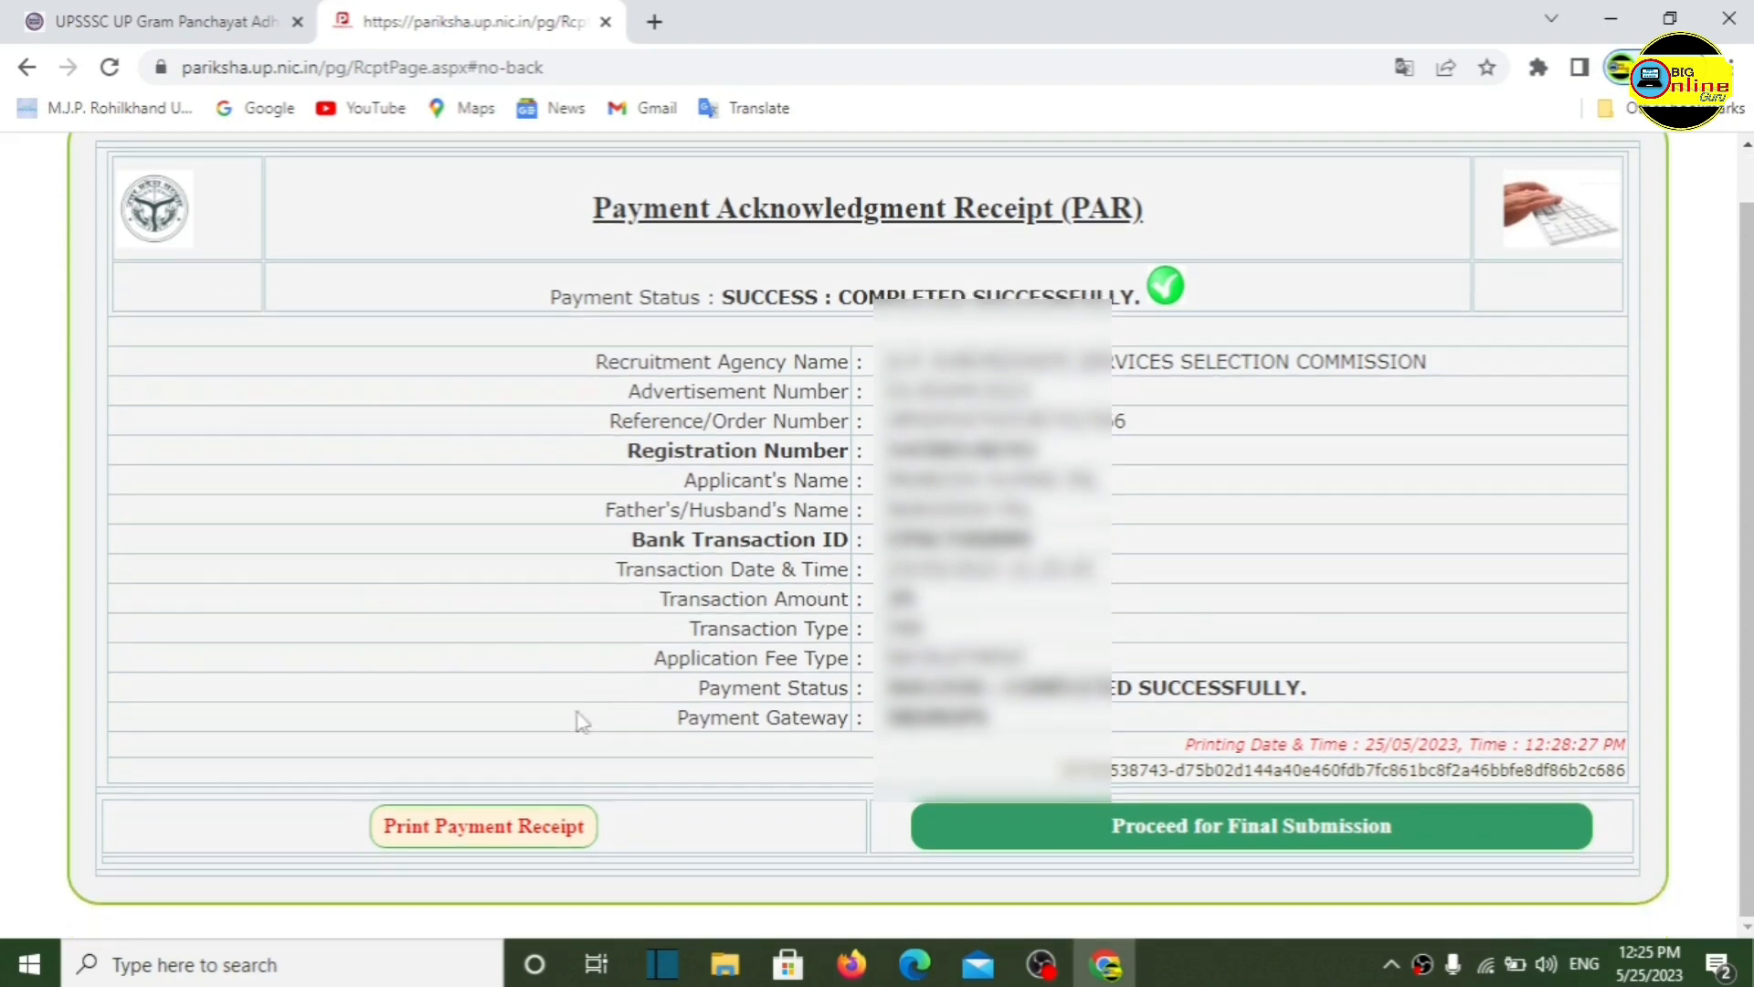
- Print the payment acknowledgment receipt with the Save as PDF destination
left_click(487, 833)
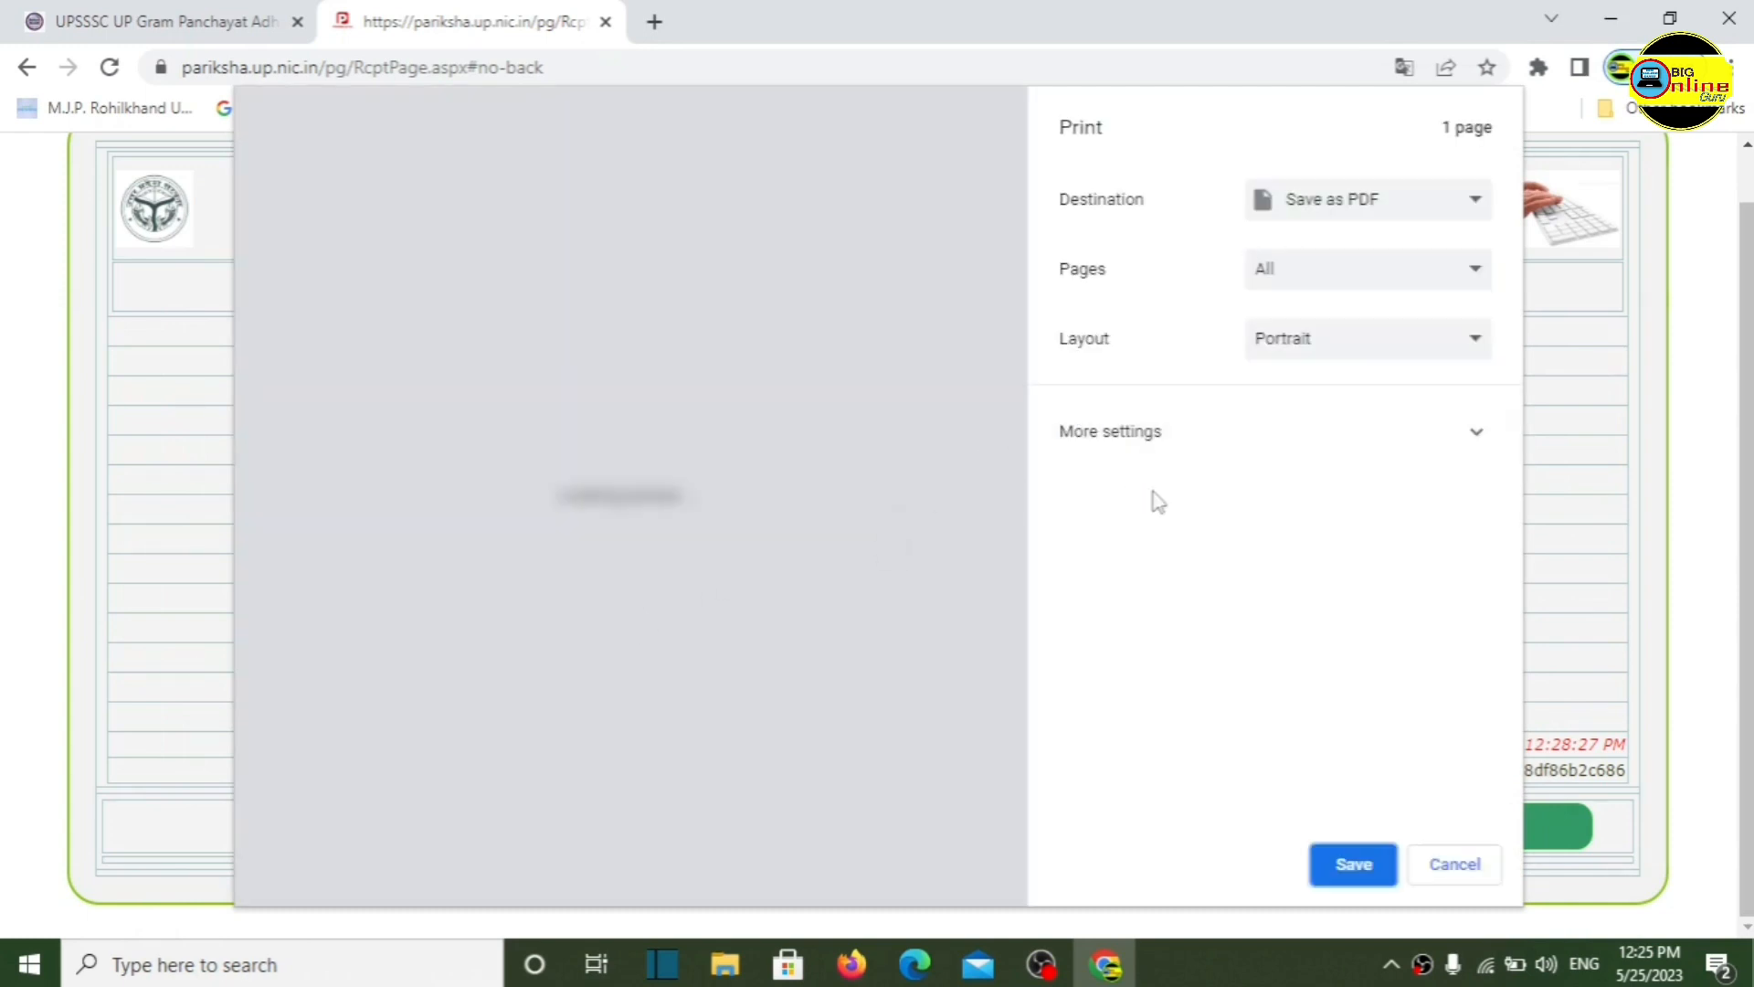
left_click(1346, 872)
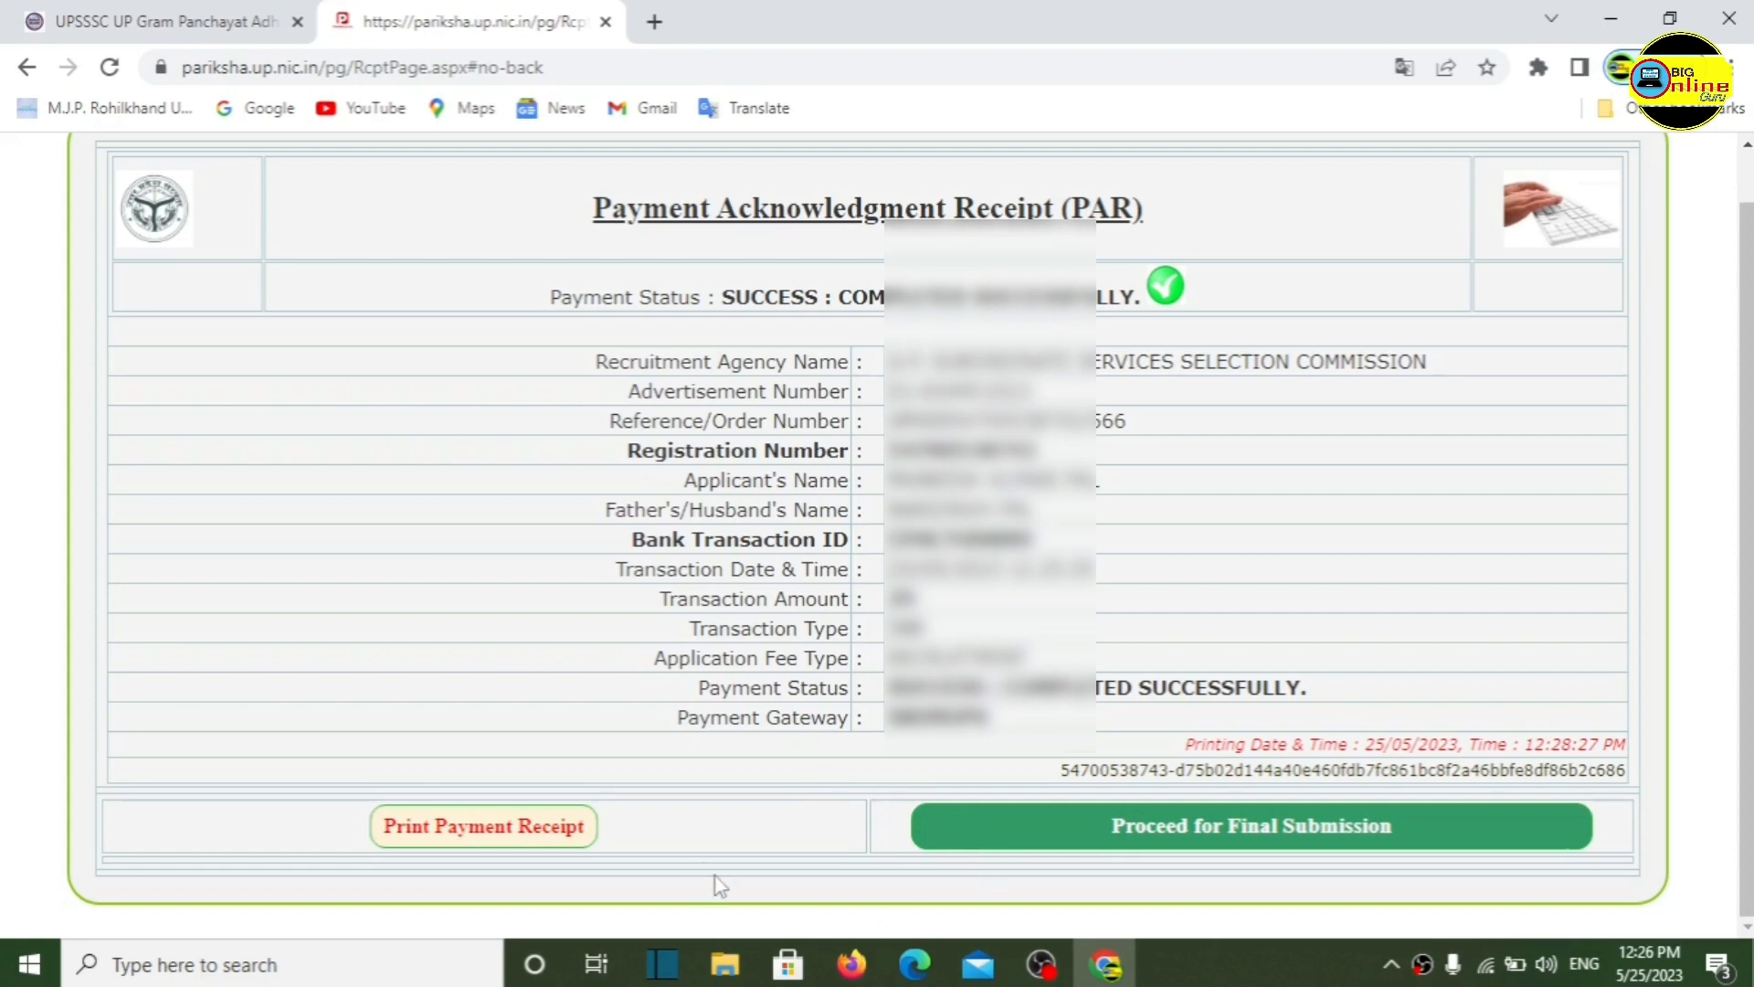
- Finally submit the application and open the PET 2022 detailed application form for printing
left_click(1163, 837)
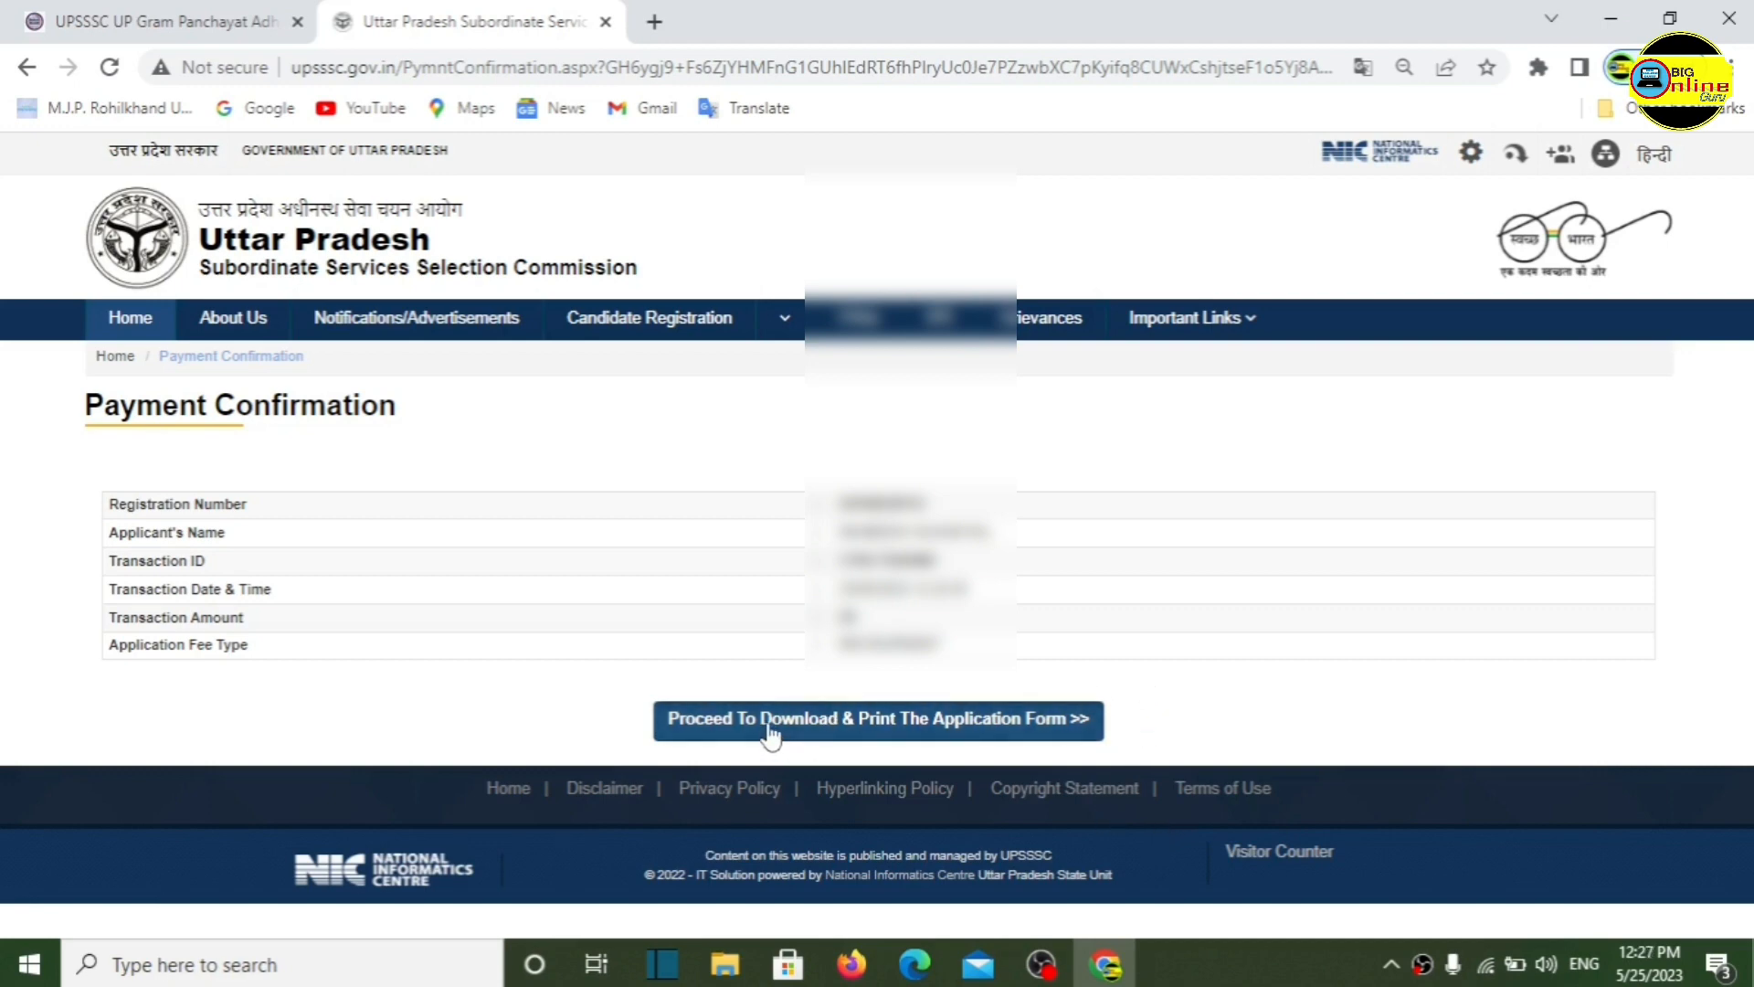
left_click(895, 731)
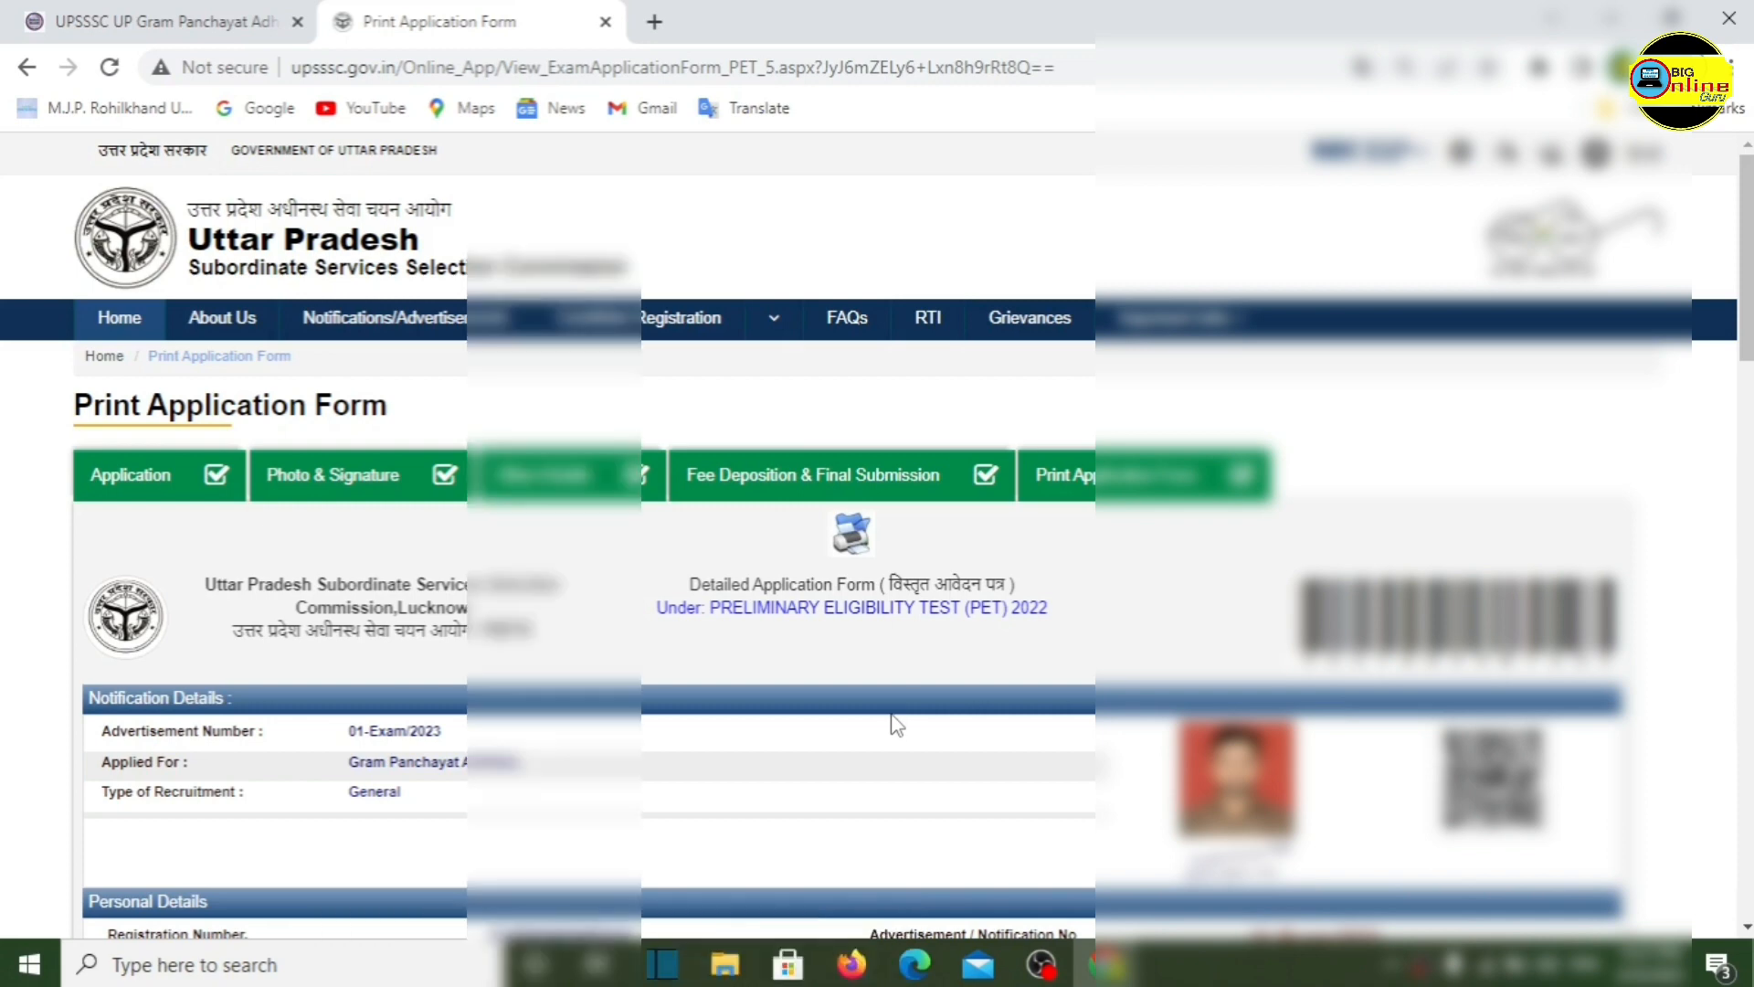
scroll(916, 629, "down", 4)
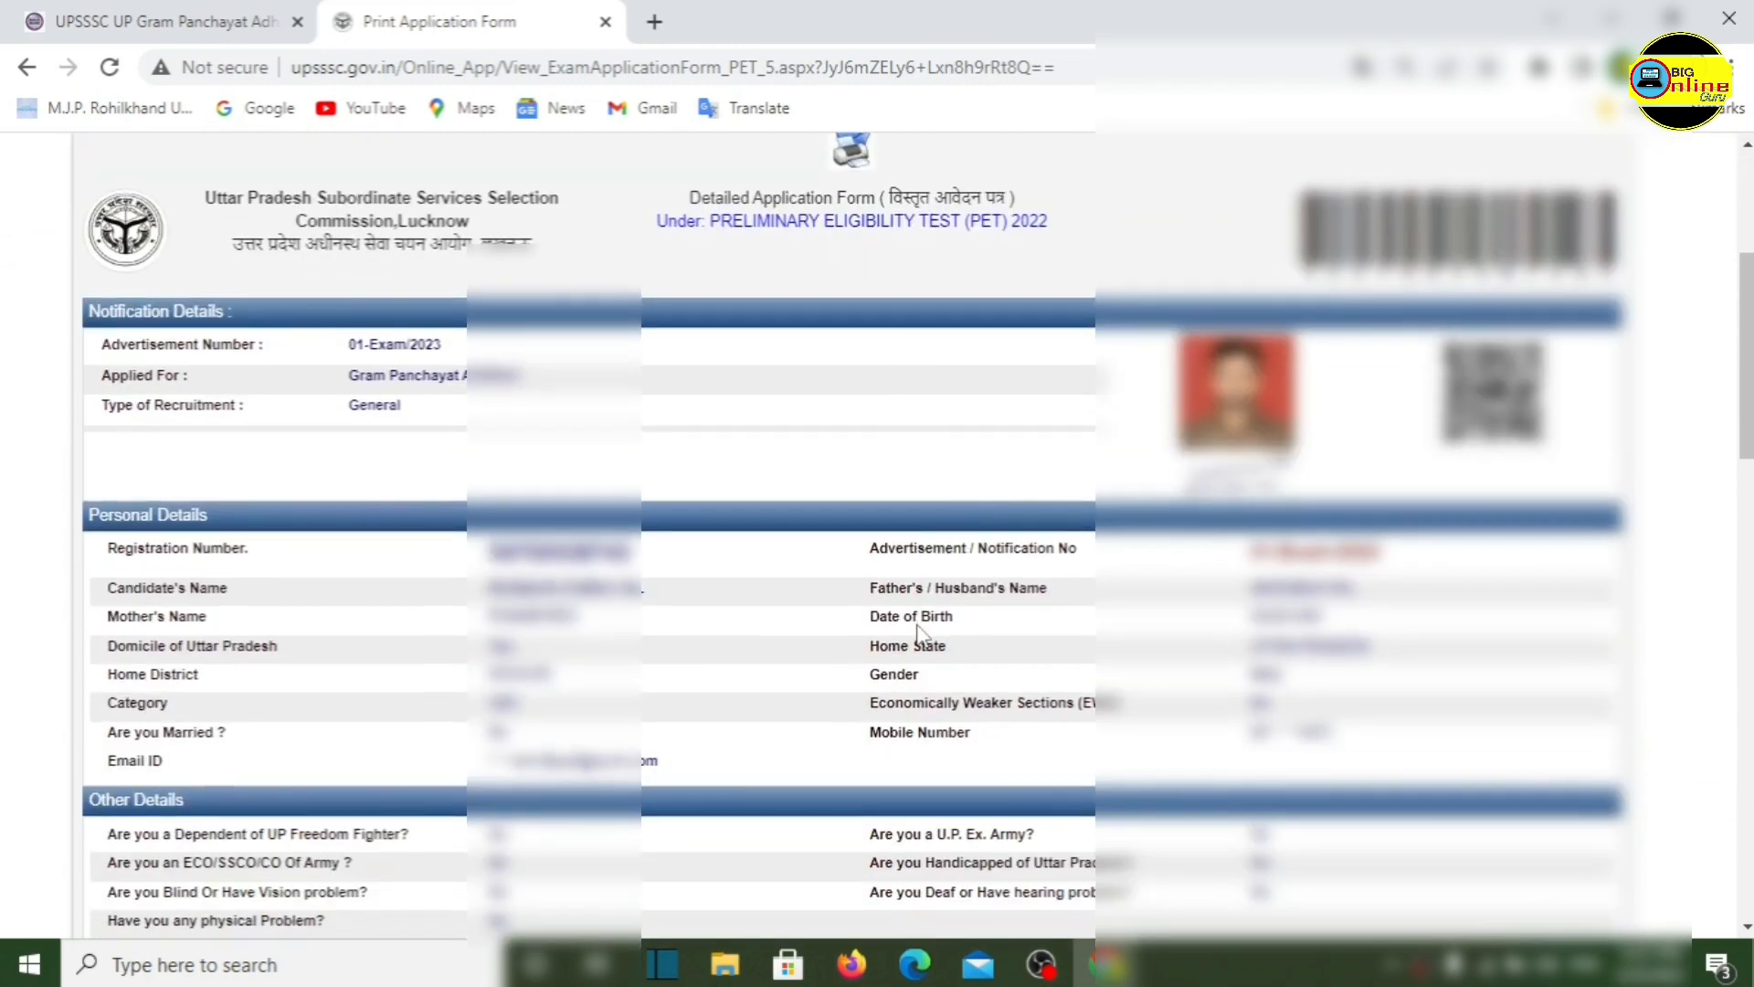
scroll(918, 630, "up", 1)
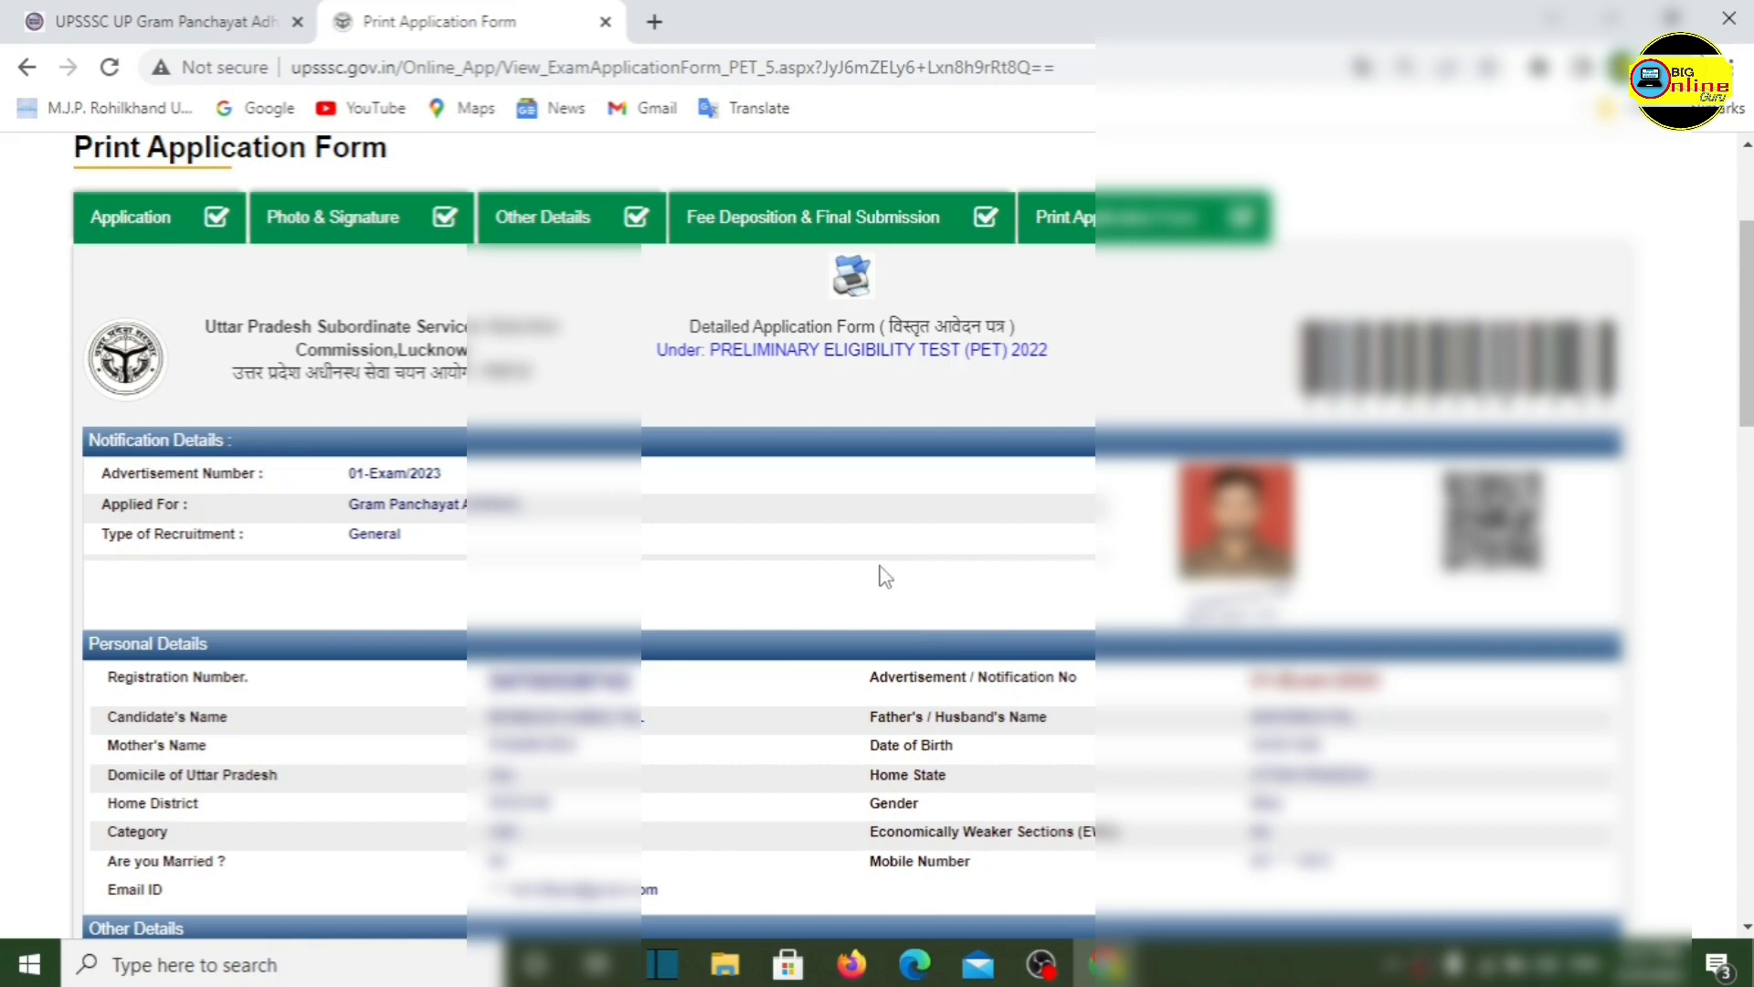
scroll(882, 576, "down", 10)
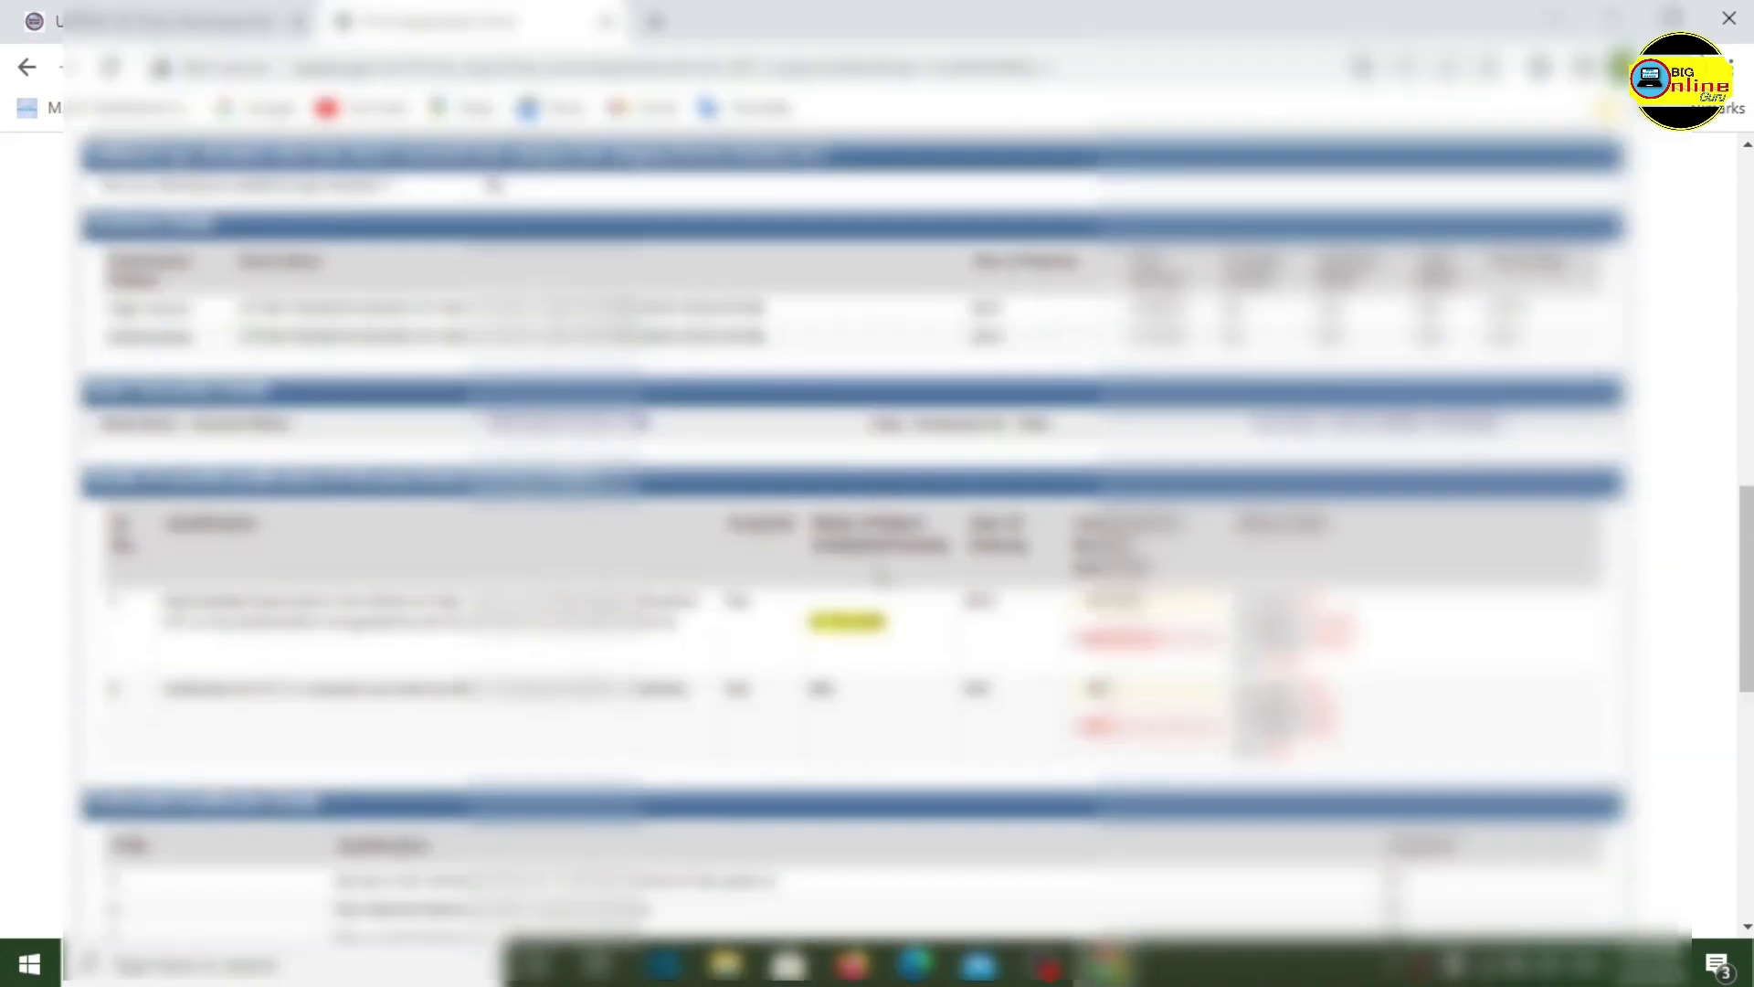
scroll(882, 578, "down", 5)
scroll(852, 530, "up", 15)
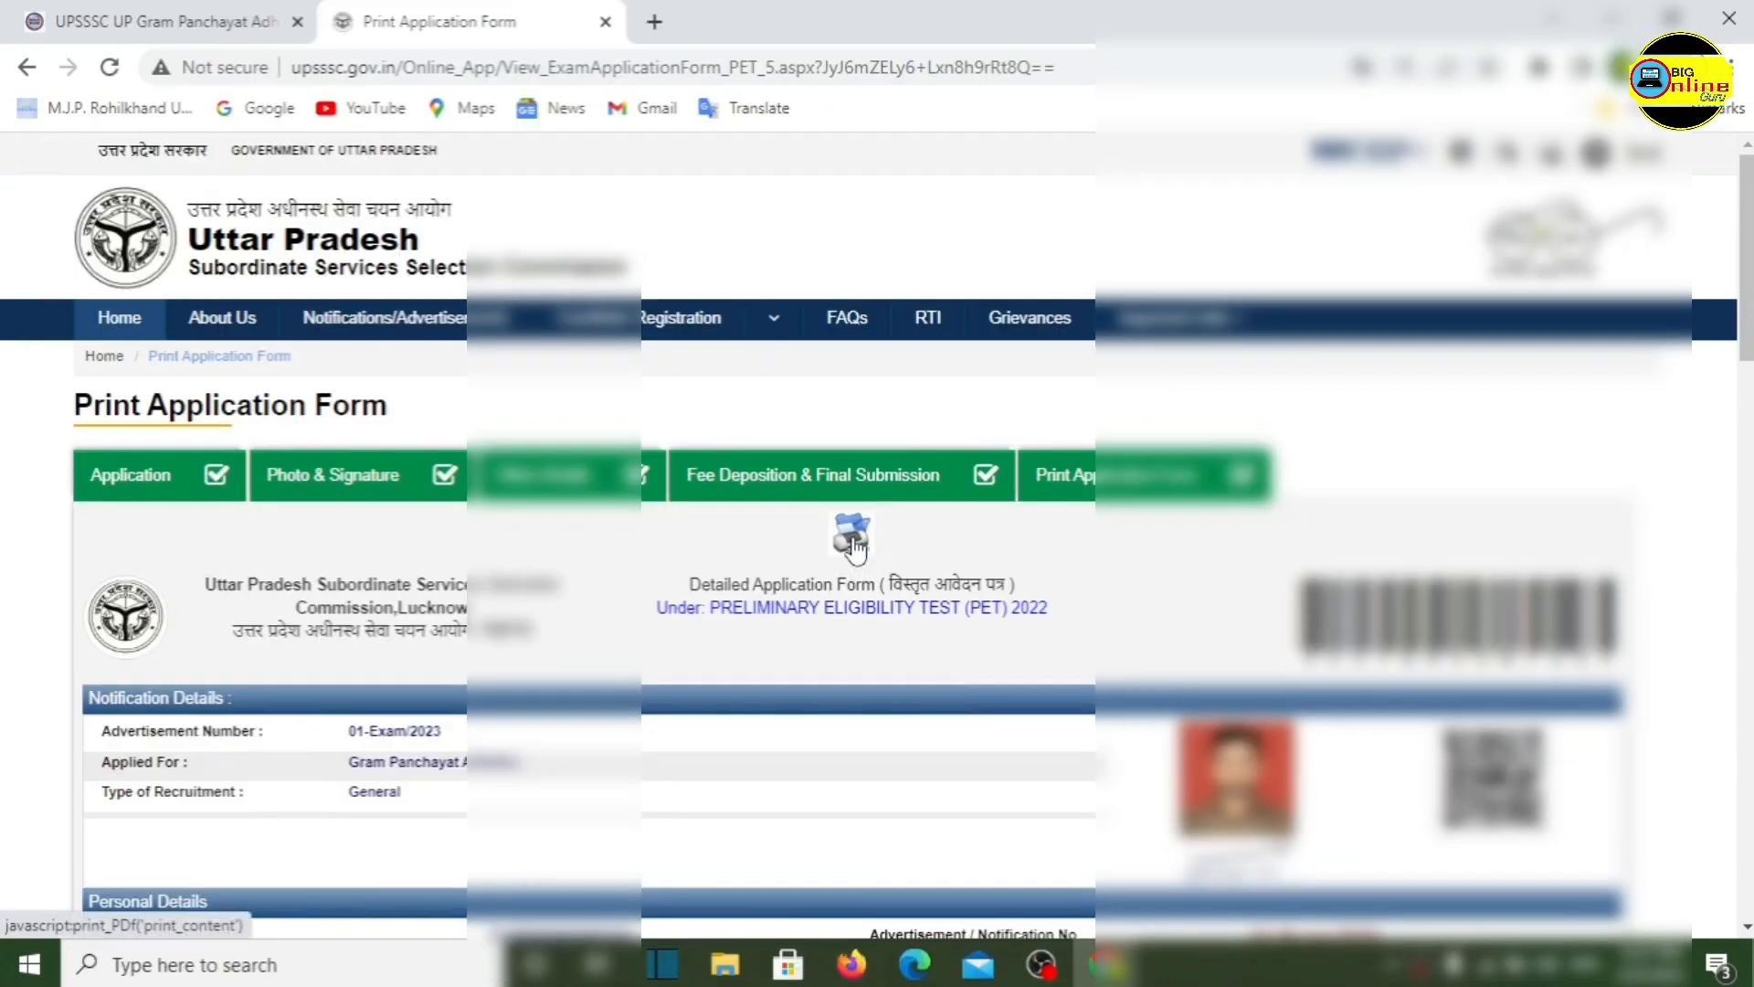
left_click(852, 539)
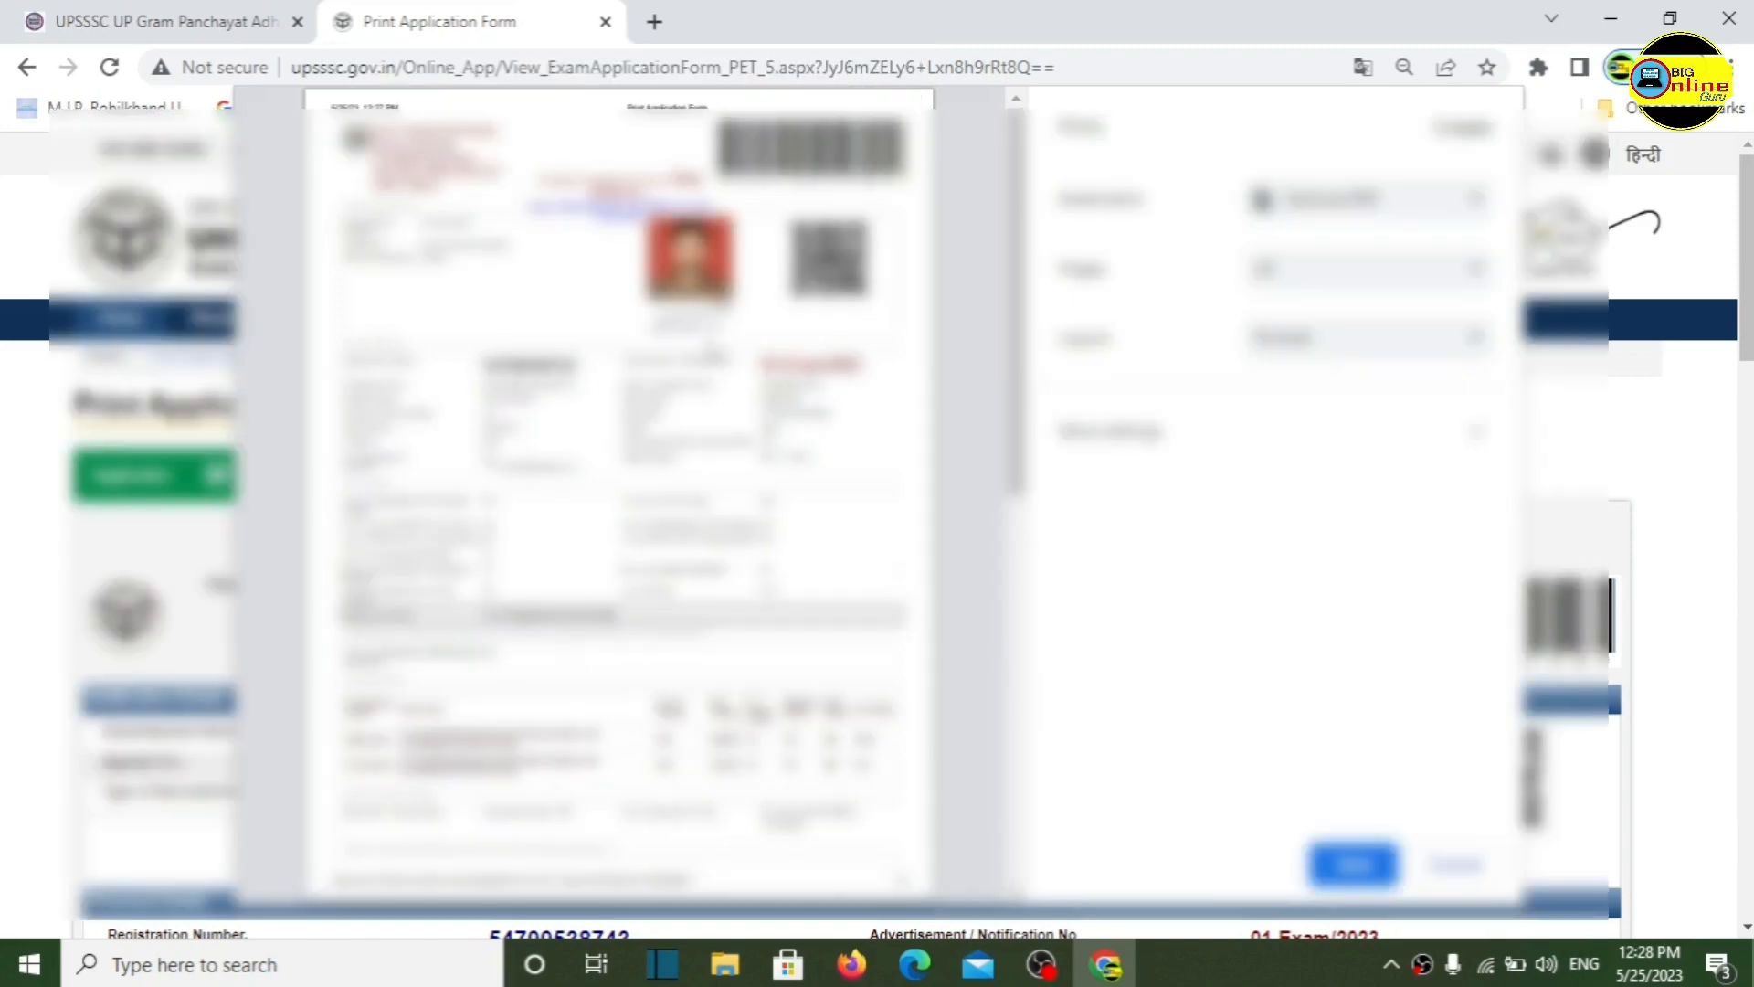
left_click(1454, 864)
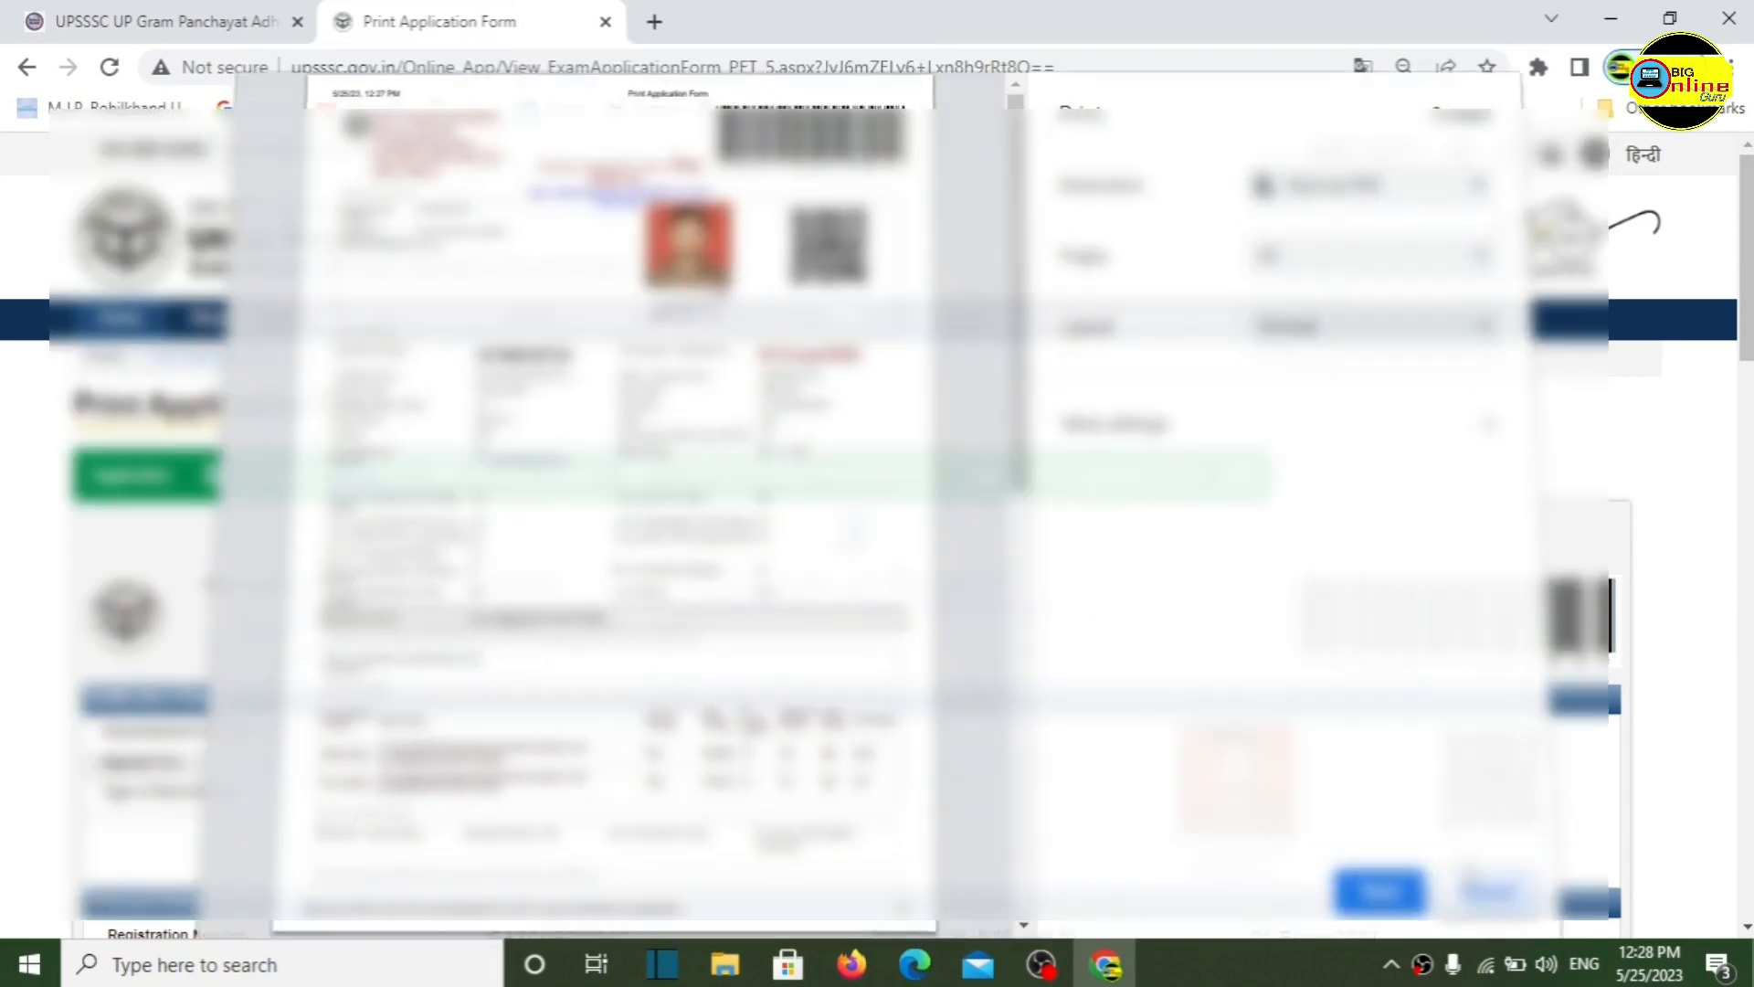
scroll(1088, 724, "down", 1)
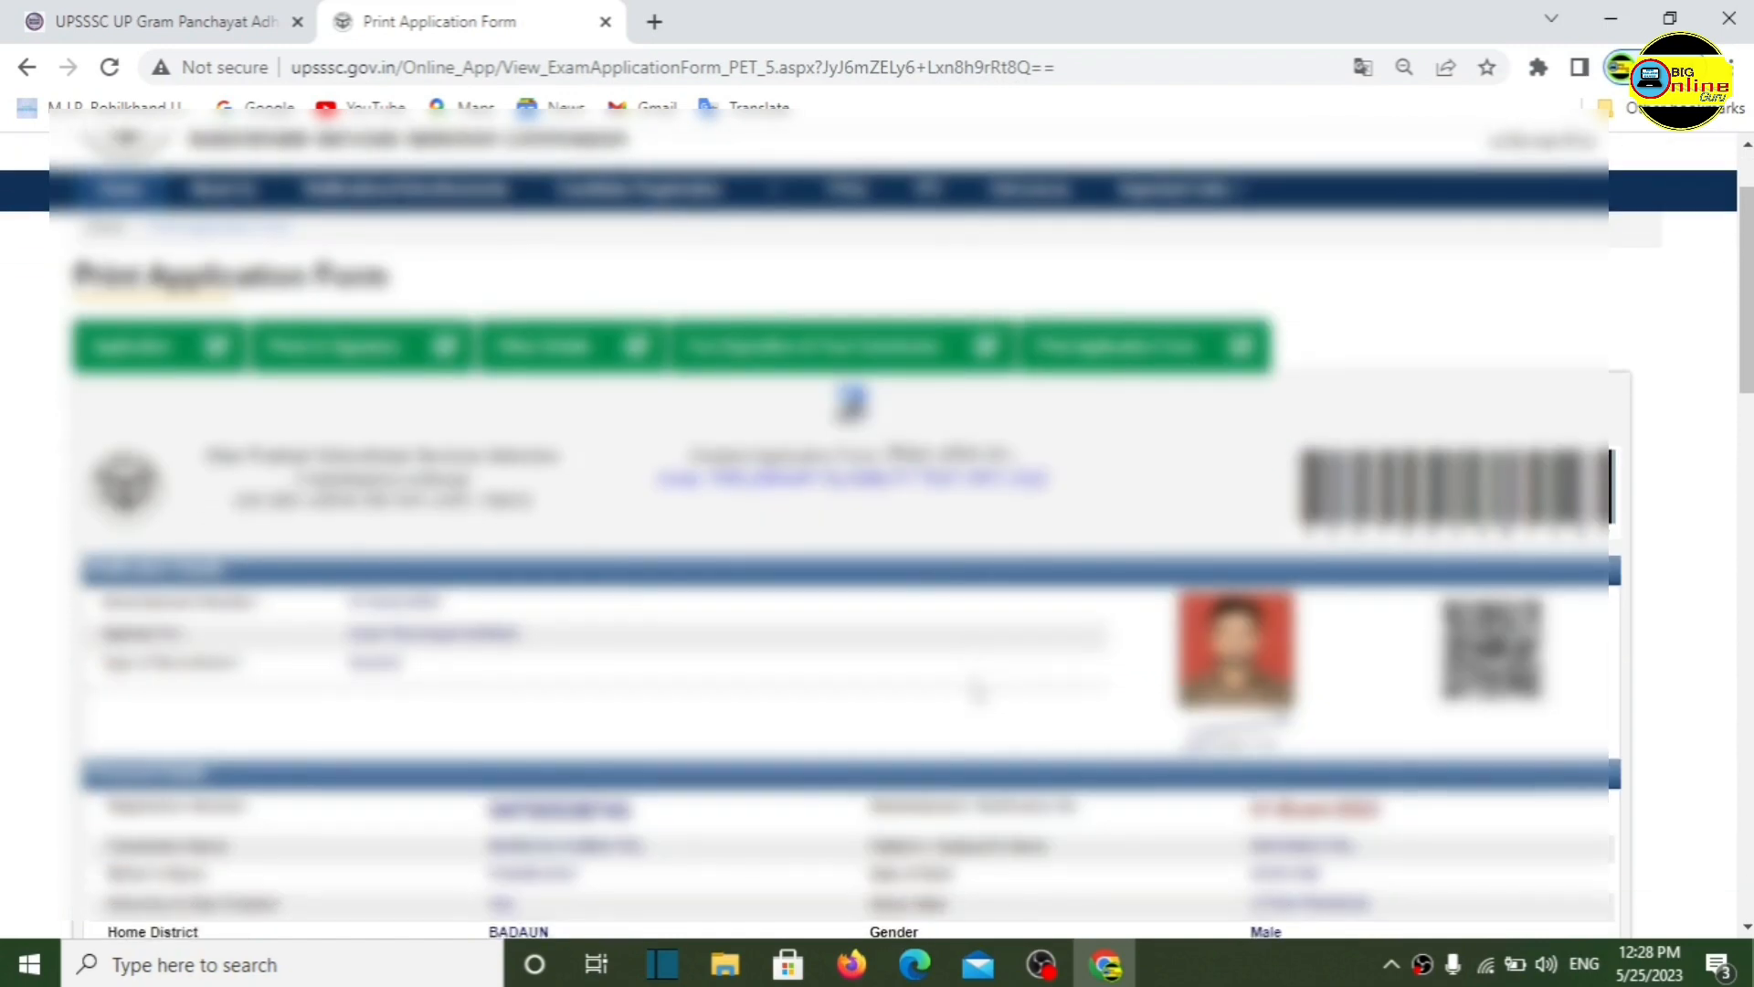